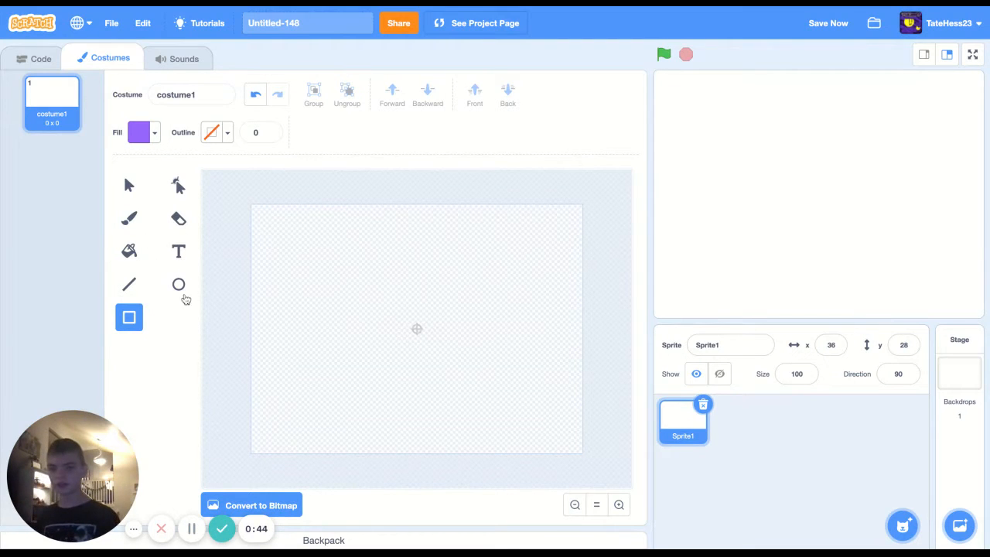
Step: Convert the empty costume to bitmap and back to vector
{"action": "left_click", "coordinate": [277, 506]}
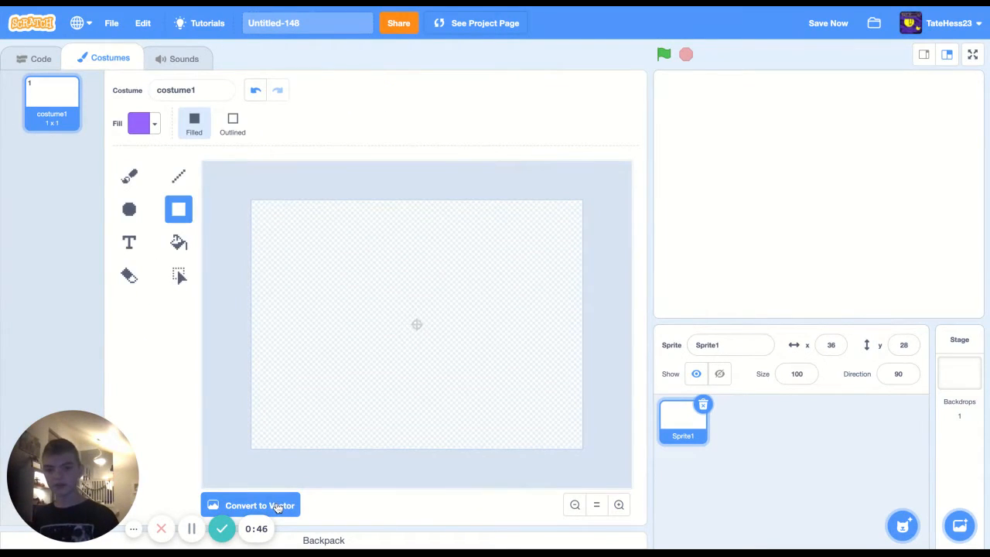
{"action": "left_click", "coordinate": [277, 506]}
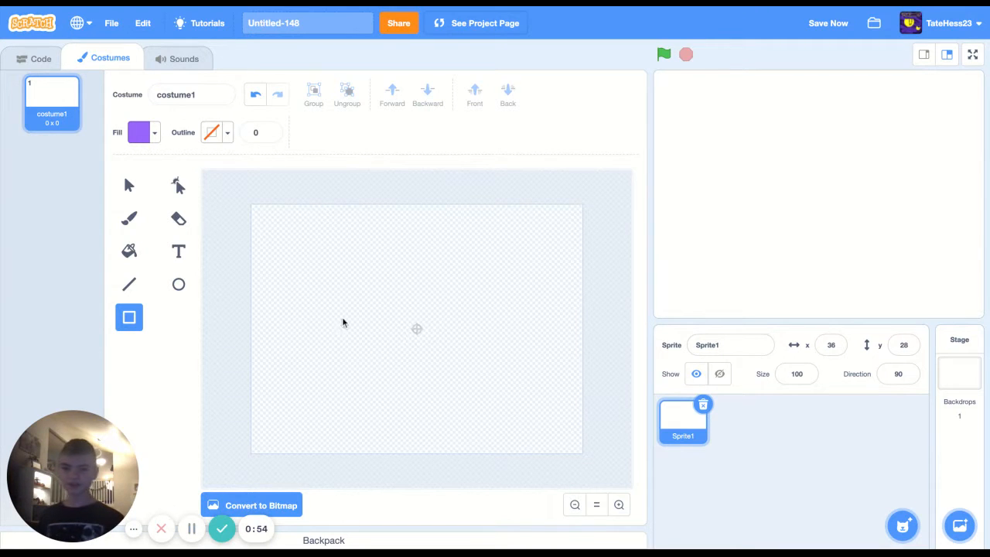
Step: Choose the Circle tool and set the fill to bright green with color 40, saturation 100 and brightness 100
{"action": "left_click", "coordinate": [131, 284]}
{"action": "left_click", "coordinate": [179, 284]}
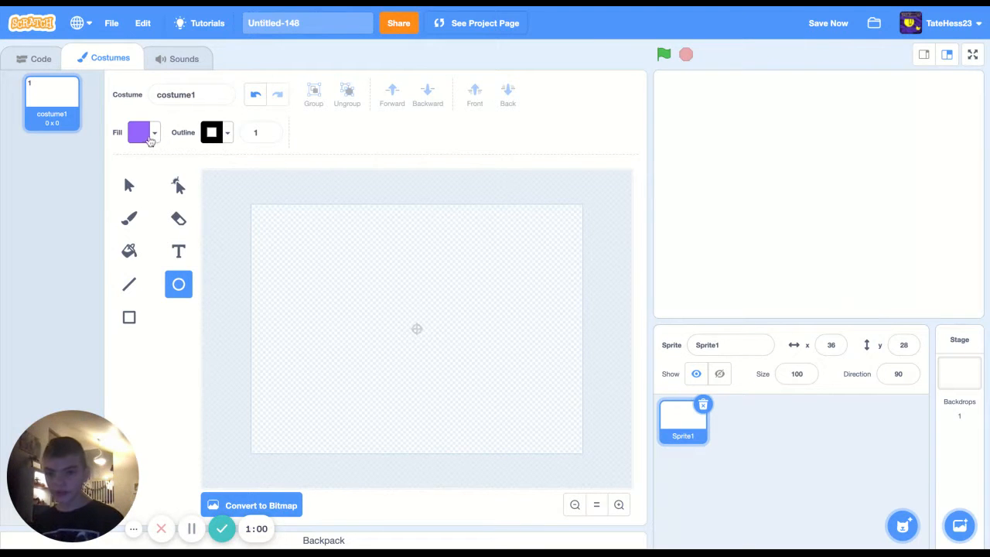
{"action": "left_click", "coordinate": [154, 134]}
{"action": "mouse_move", "coordinate": [147, 259]}
{"action": "left_mouse_down"}
{"action": "mouse_move", "coordinate": [181, 255]}
{"action": "mouse_move", "coordinate": [152, 254]}
{"action": "left_mouse_up"}
{"action": "left_click_drag", "start_coordinate": [160, 203], "coordinate": [139, 207]}
{"action": "left_click_drag", "start_coordinate": [147, 252], "coordinate": [183, 253]}
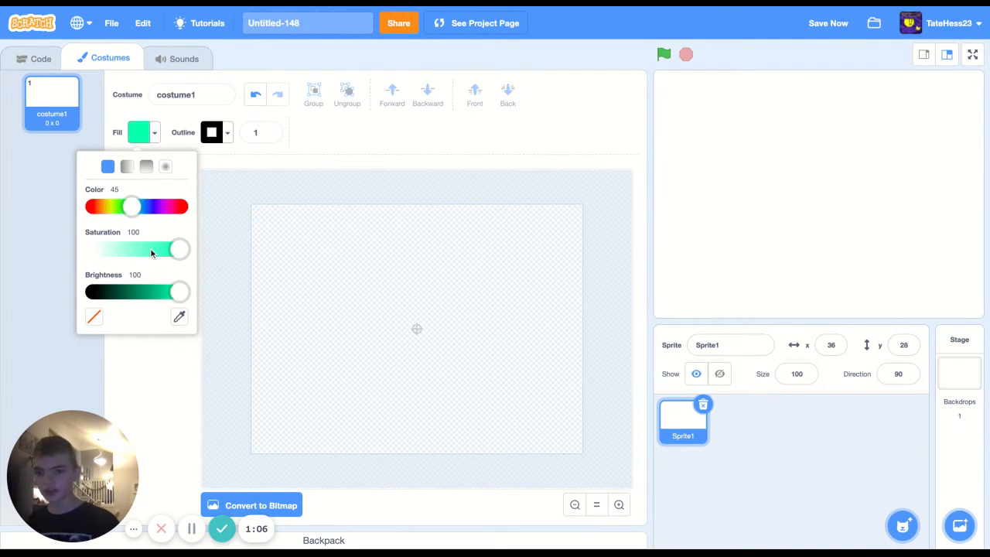
{"action": "mouse_move", "coordinate": [133, 213]}
{"action": "left_mouse_down"}
{"action": "mouse_move", "coordinate": [155, 206]}
{"action": "mouse_move", "coordinate": [92, 206]}
{"action": "mouse_move", "coordinate": [179, 206]}
{"action": "mouse_move", "coordinate": [114, 206]}
{"action": "mouse_move", "coordinate": [127, 205]}
{"action": "left_mouse_up"}
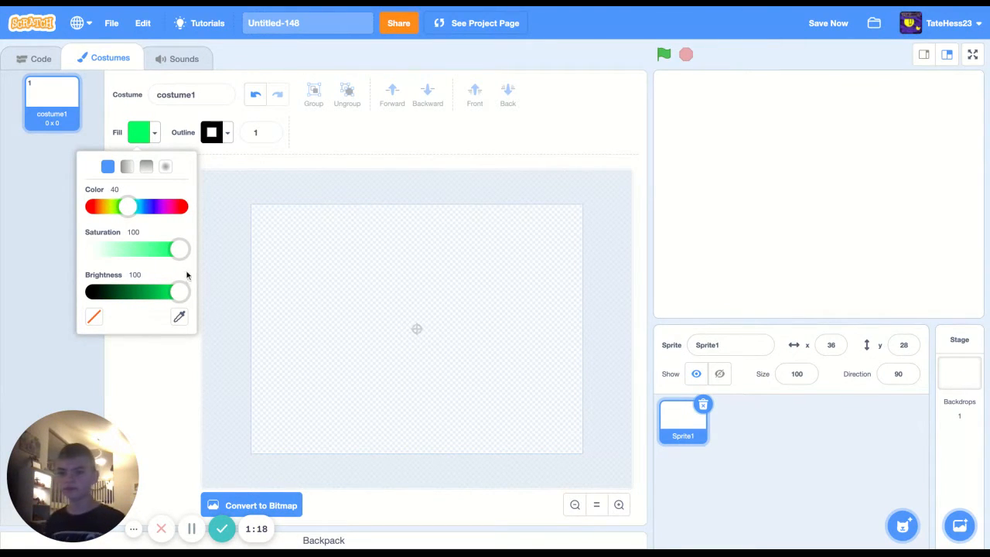
{"action": "mouse_move", "coordinate": [179, 298]}
{"action": "left_mouse_down"}
{"action": "mouse_move", "coordinate": [93, 296]}
{"action": "mouse_move", "coordinate": [179, 297]}
{"action": "left_mouse_up"}
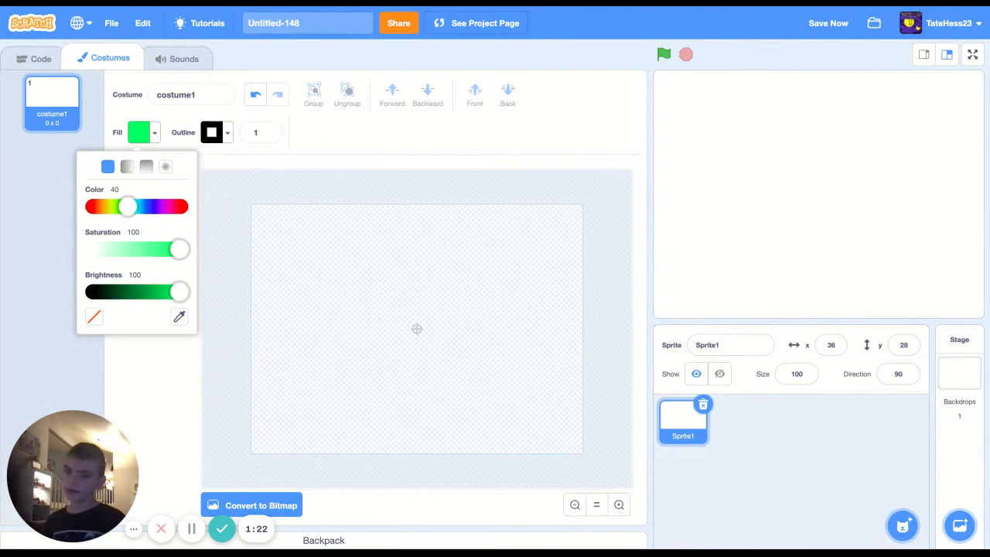
Step: Lower the fill's saturation to 20 for a pale green
{"action": "left_click", "coordinate": [416, 328]}
{"action": "left_click", "coordinate": [155, 140]}
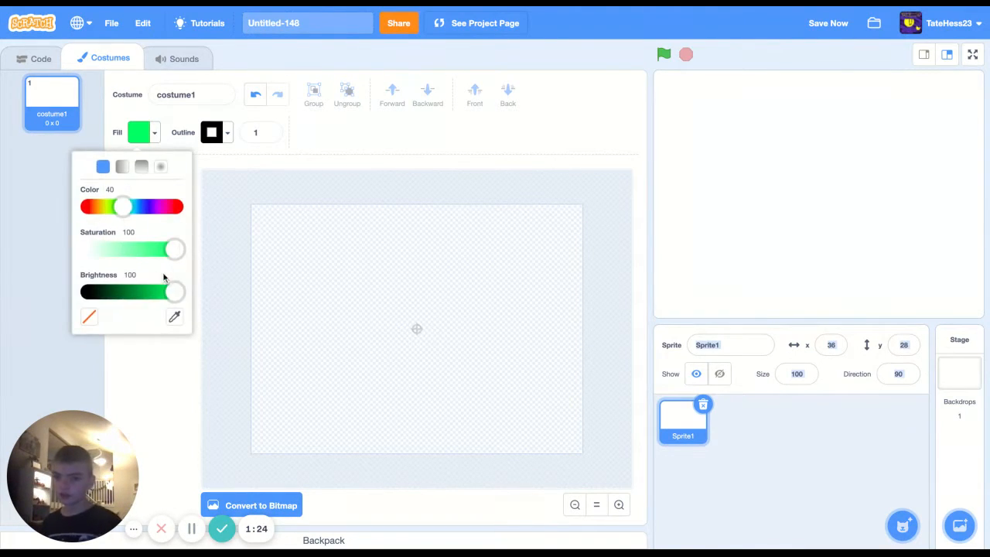
{"action": "left_click_drag", "start_coordinate": [177, 249], "coordinate": [103, 249]}
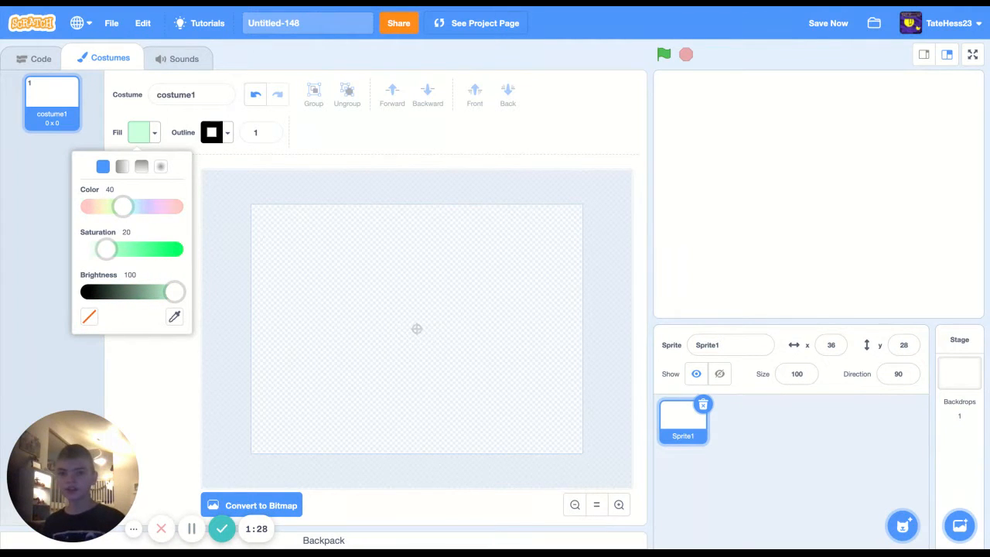
{"action": "left_click", "coordinate": [263, 249]}
{"action": "left_click", "coordinate": [141, 134]}
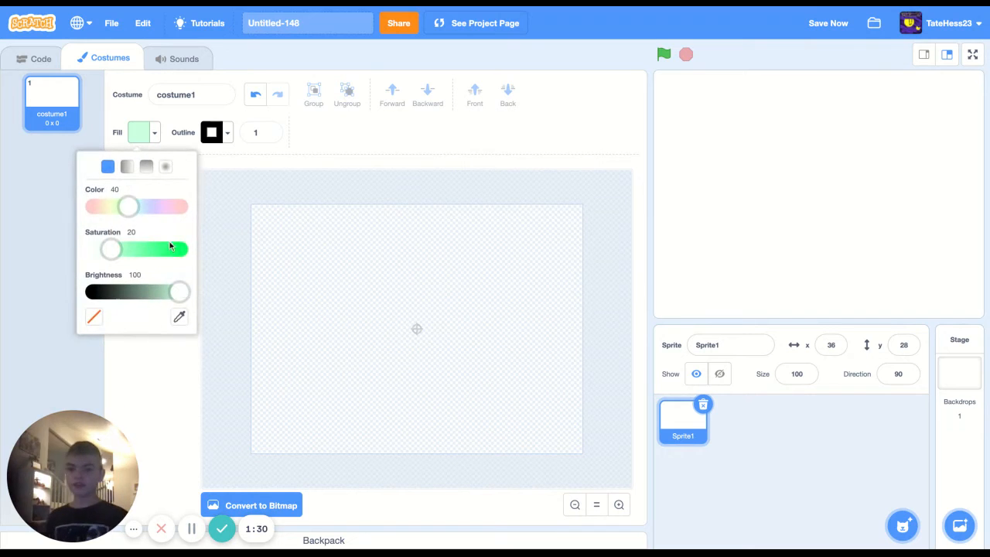
{"action": "left_click", "coordinate": [297, 279]}
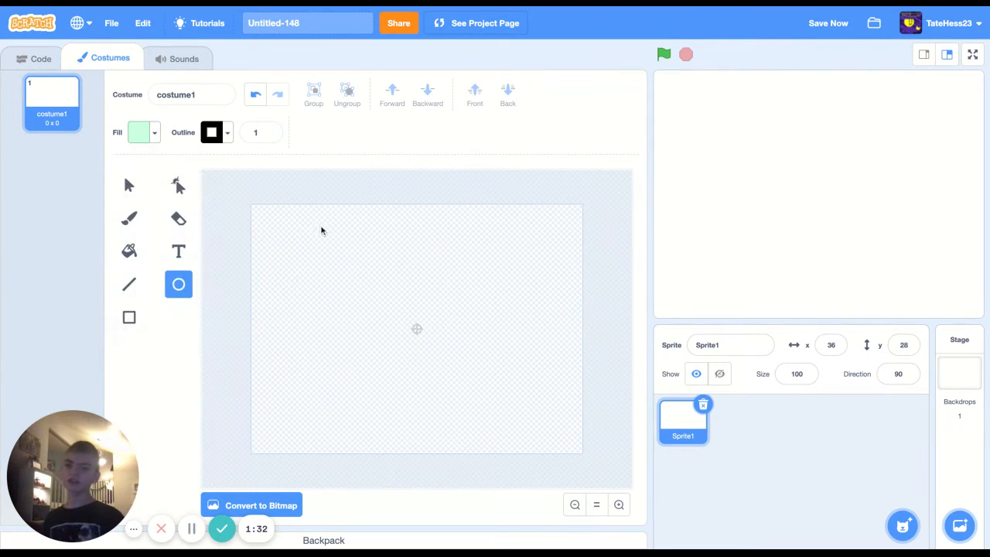
Step: Remove the outline and draw a pale green oval about 67 x 77 on the left part of the canvas
{"action": "left_click", "coordinate": [211, 133]}
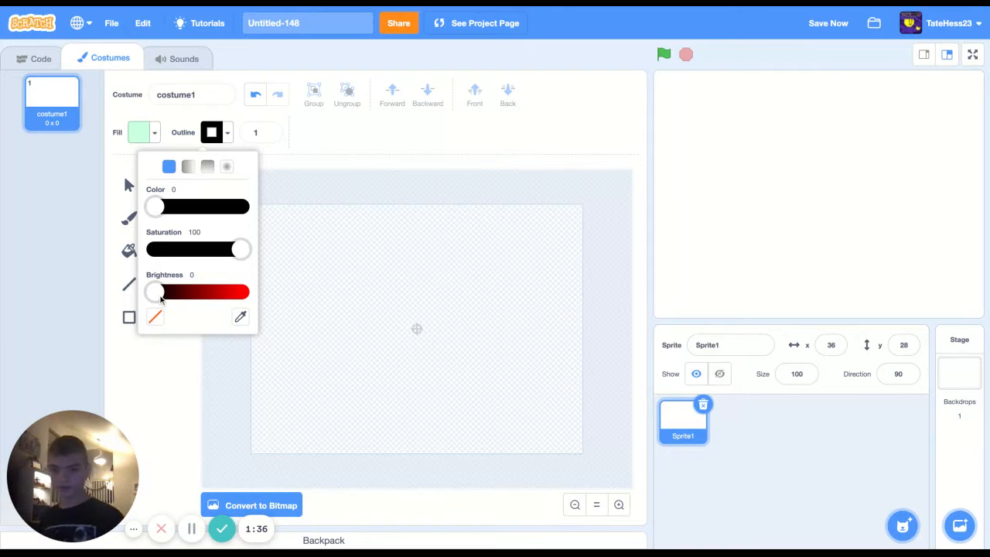
{"action": "left_click", "coordinate": [239, 292]}
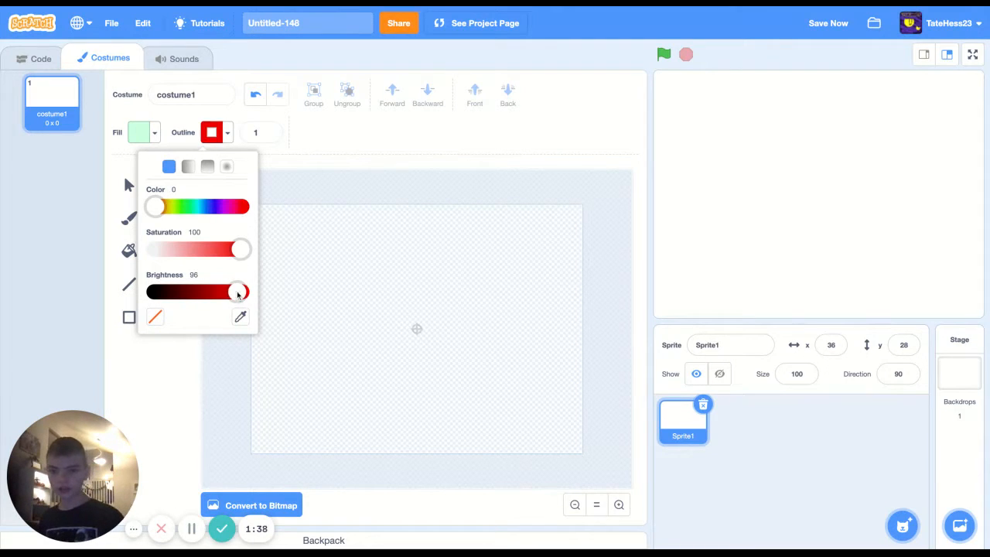
{"action": "left_click", "coordinate": [155, 316]}
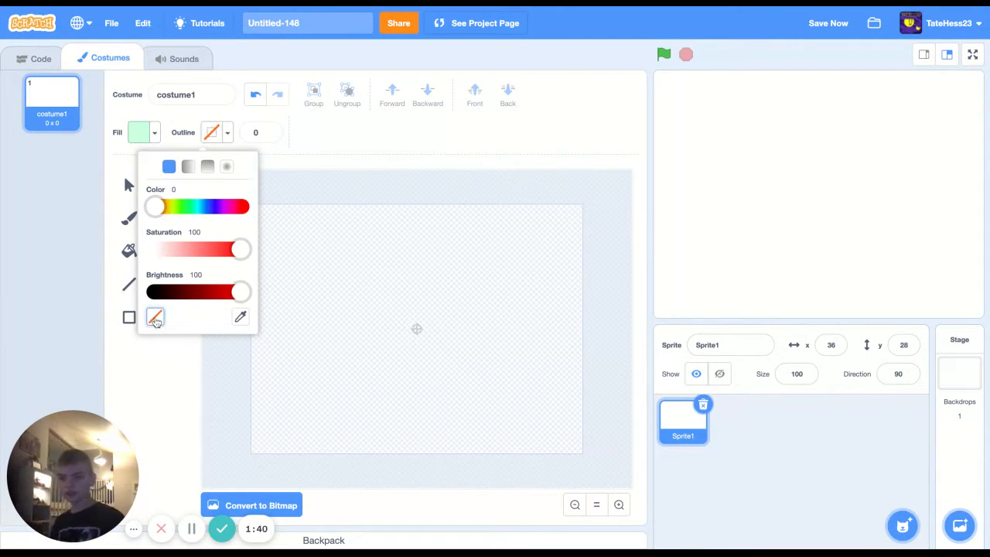
{"action": "left_click", "coordinate": [142, 380]}
{"action": "left_click_drag", "start_coordinate": [283, 298], "coordinate": [327, 350]}
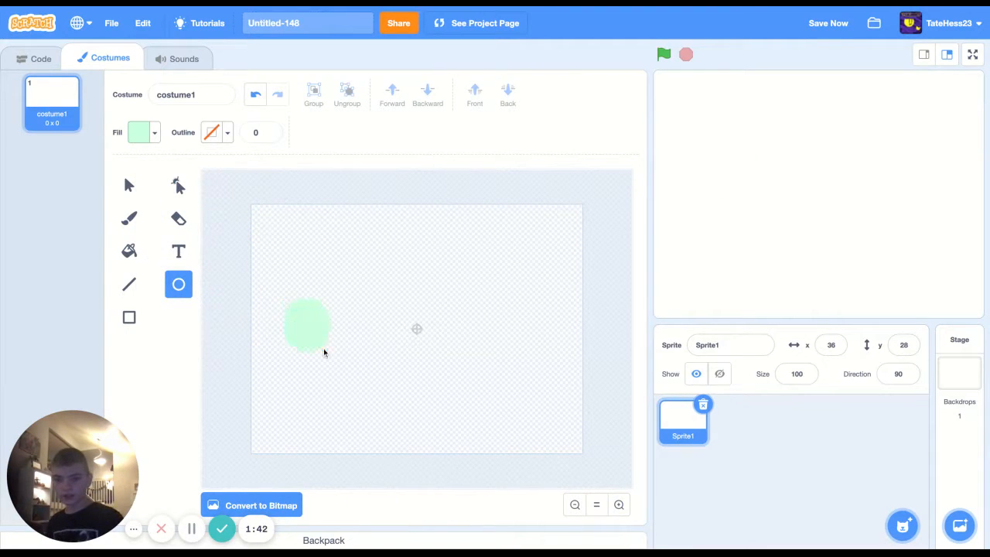
Step: Sample the pale green of the drawn oval as the outline color with the eyedropper
{"action": "left_click", "coordinate": [227, 134]}
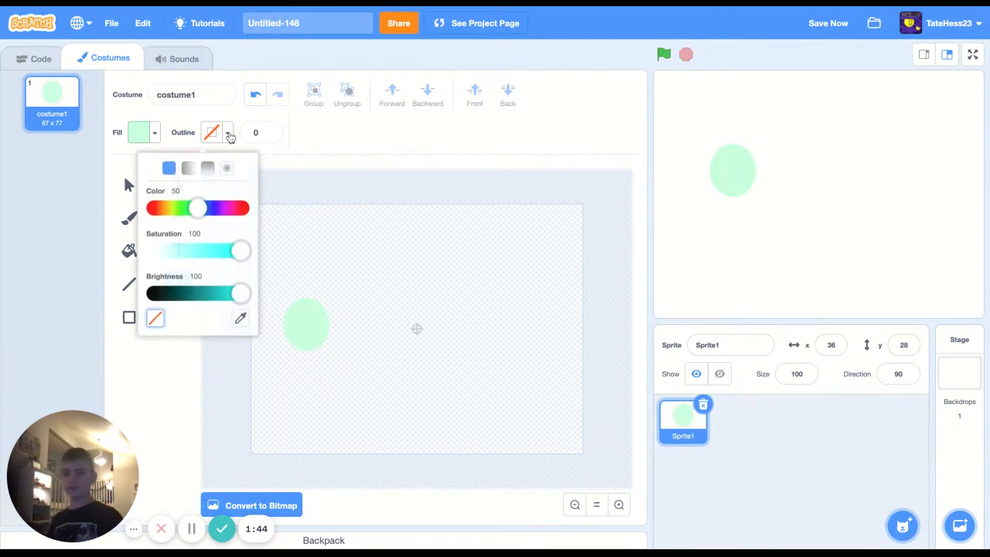
{"action": "left_click", "coordinate": [242, 319]}
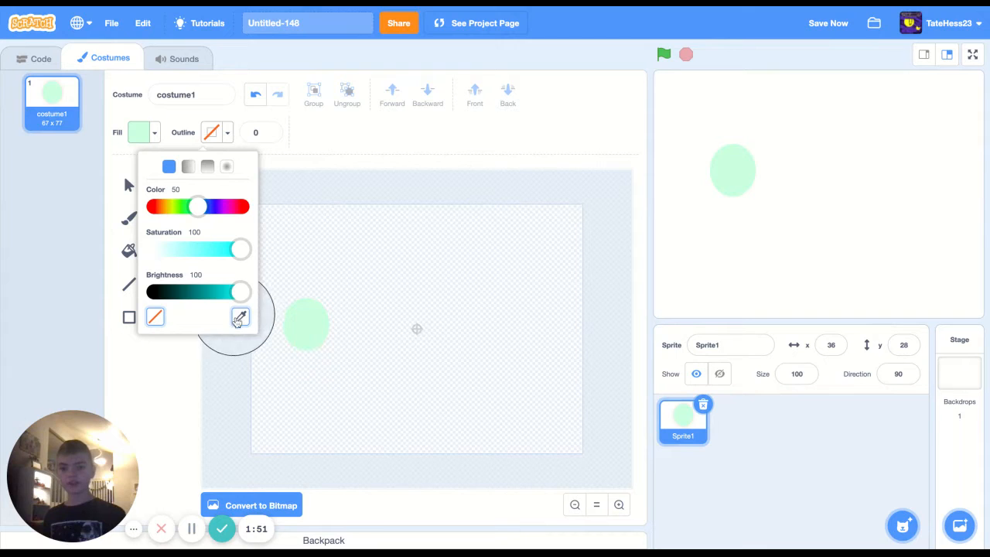
{"action": "left_click", "coordinate": [296, 325]}
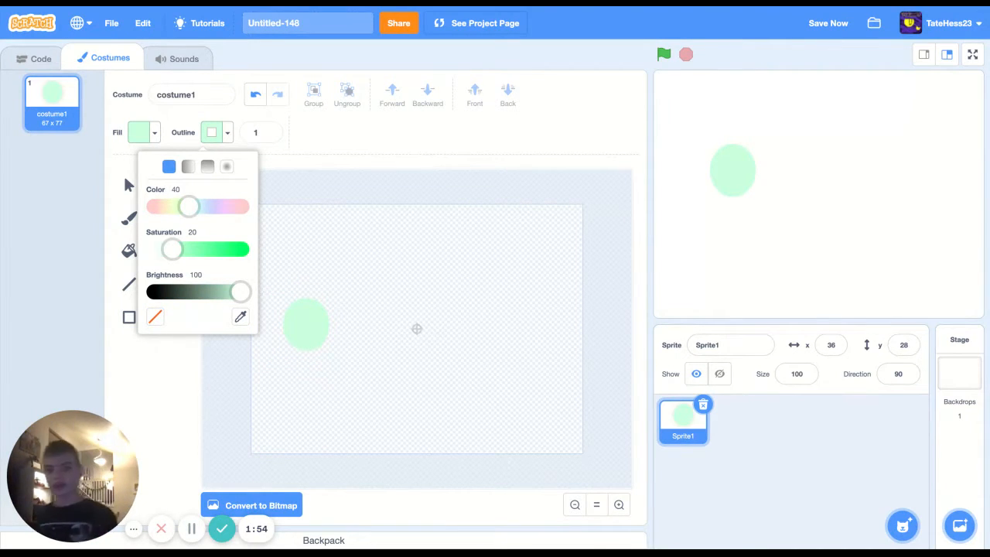
{"action": "left_click", "coordinate": [390, 403]}
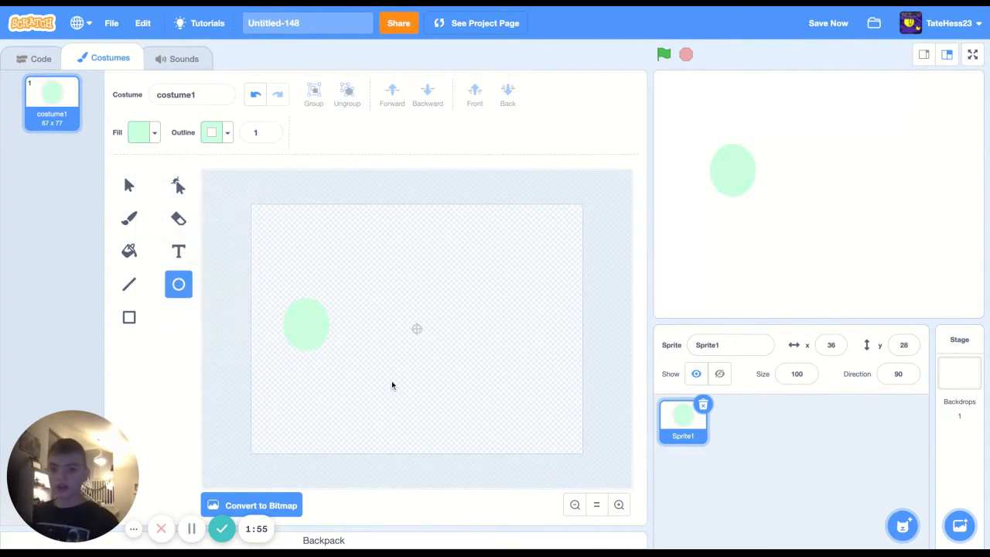
Step: Select everything in the costume and delete the green oval
{"action": "left_click", "coordinate": [129, 190]}
{"action": "key", "text": "ctrl+a"}
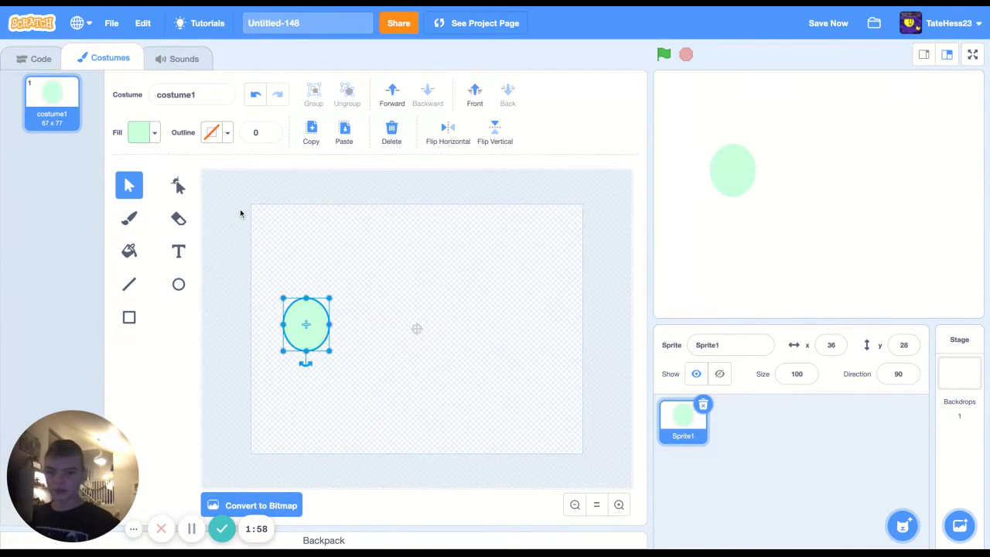
{"action": "key", "text": "Delete"}
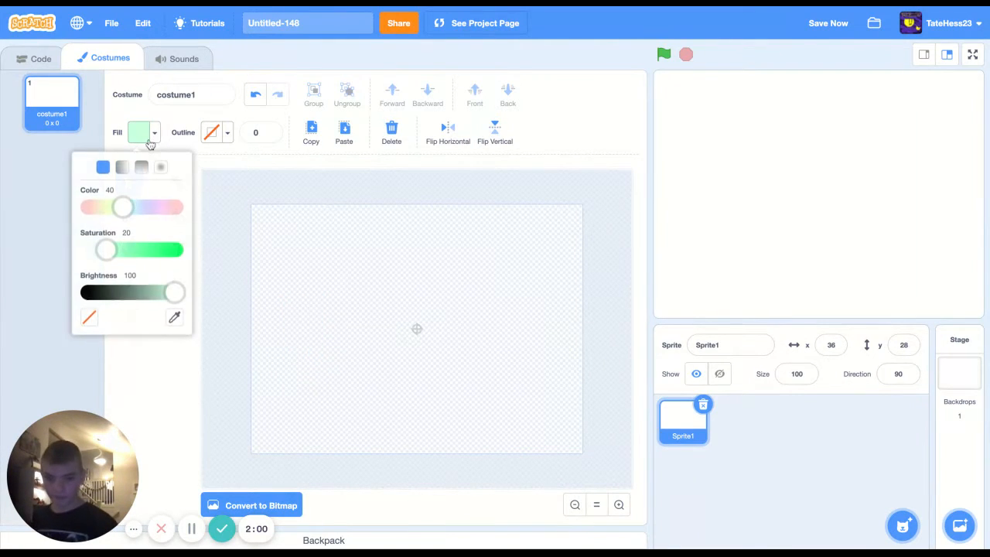
Step: Switch the fill to a horizontal gradient and make its second color red with color 0 and saturation 100
{"action": "left_click", "coordinate": [149, 141]}
{"action": "left_click", "coordinate": [123, 167]}
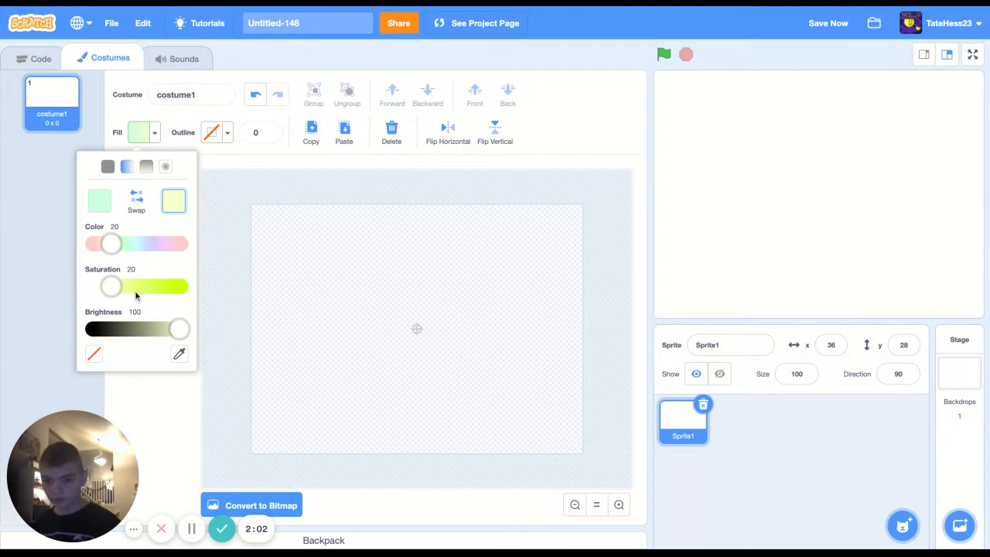
{"action": "left_click_drag", "start_coordinate": [115, 288], "coordinate": [267, 289]}
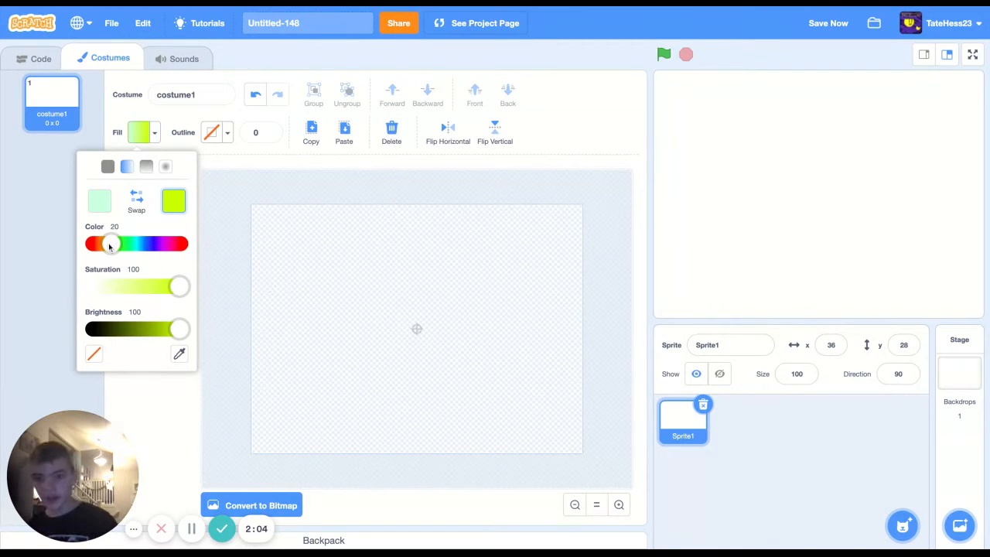
{"action": "left_click_drag", "start_coordinate": [110, 245], "coordinate": [89, 244]}
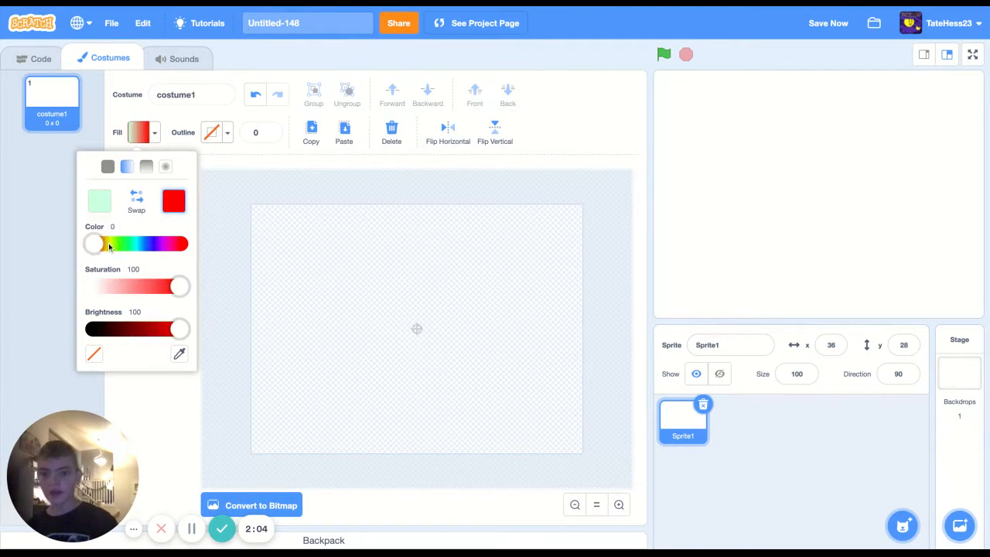
Step: Make the gradient's first color dark red with color 0, saturation 100 and brightness 51
{"action": "left_click", "coordinate": [97, 204]}
{"action": "left_click_drag", "start_coordinate": [130, 245], "coordinate": [37, 267]}
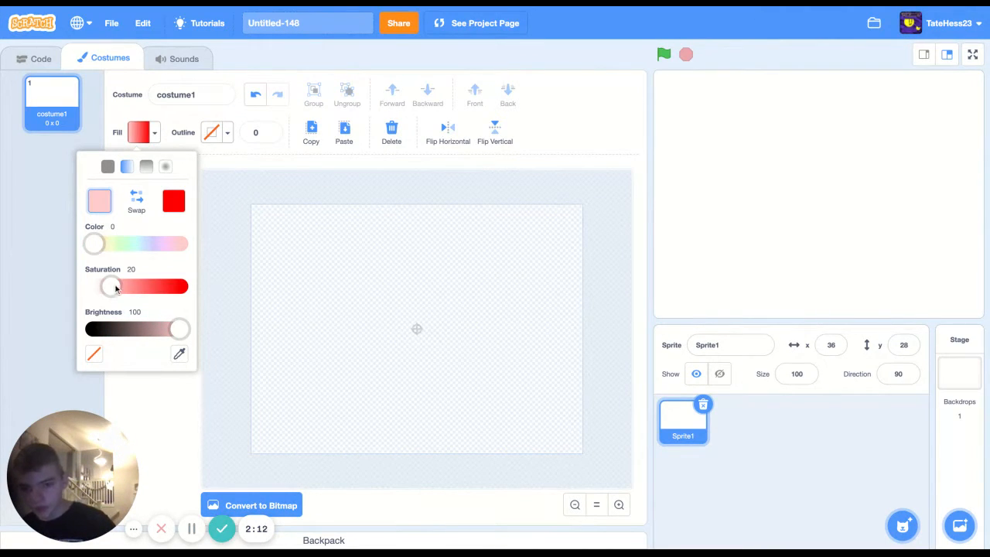
{"action": "left_click_drag", "start_coordinate": [115, 288], "coordinate": [188, 290]}
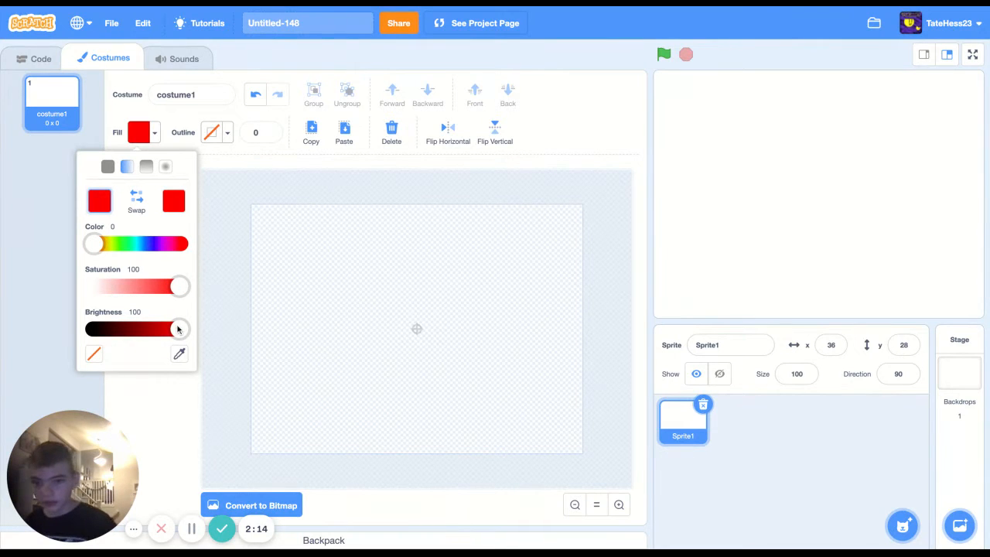
{"action": "left_click_drag", "start_coordinate": [178, 330], "coordinate": [140, 329]}
{"action": "left_click", "coordinate": [282, 336]}
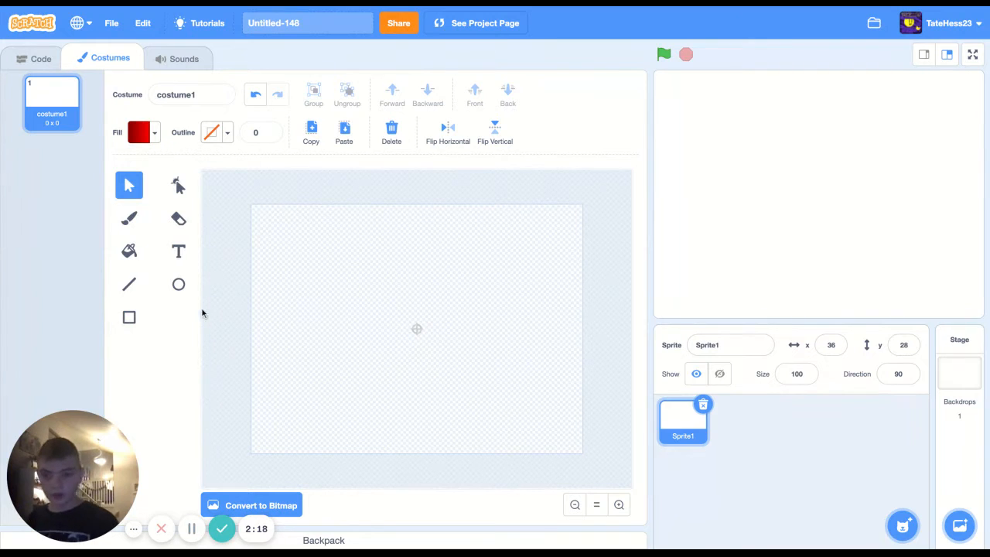
Step: Draw a wide, flat sample oval with the horizontal red gradient across the canvas, and delete it
{"action": "left_click", "coordinate": [179, 284]}
{"action": "mouse_move", "coordinate": [299, 276]}
{"action": "left_mouse_down"}
{"action": "mouse_move", "coordinate": [418, 367]}
{"action": "mouse_move", "coordinate": [418, 403]}
{"action": "mouse_move", "coordinate": [506, 373]}
{"action": "mouse_move", "coordinate": [487, 389]}
{"action": "mouse_move", "coordinate": [617, 364]}
{"action": "mouse_move", "coordinate": [601, 357]}
{"action": "left_mouse_up"}
{"action": "key", "text": "BackSpace"}
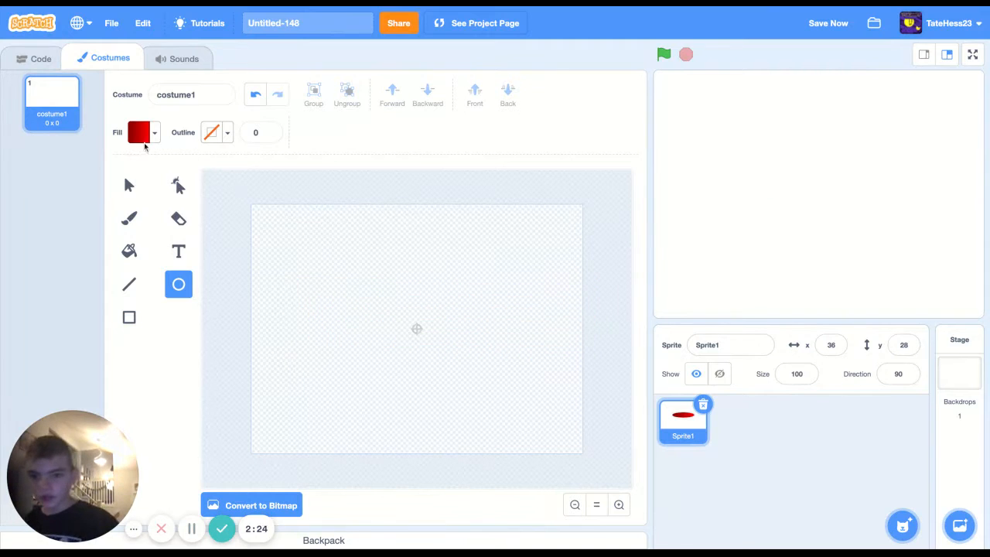
Step: Switch the fill to a vertical gradient, draw a tall sample oval with it, and delete the oval
{"action": "left_click", "coordinate": [144, 142]}
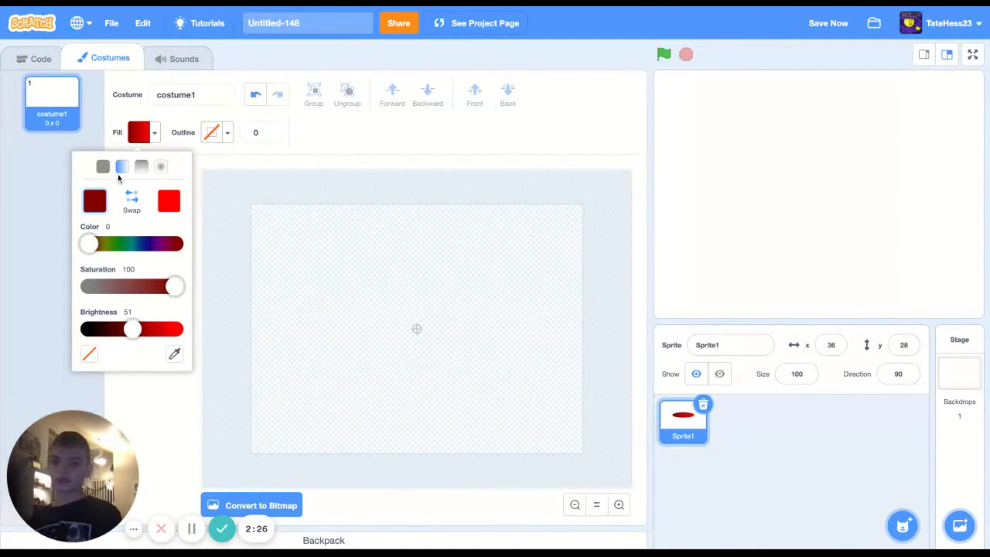
{"action": "left_click", "coordinate": [144, 165]}
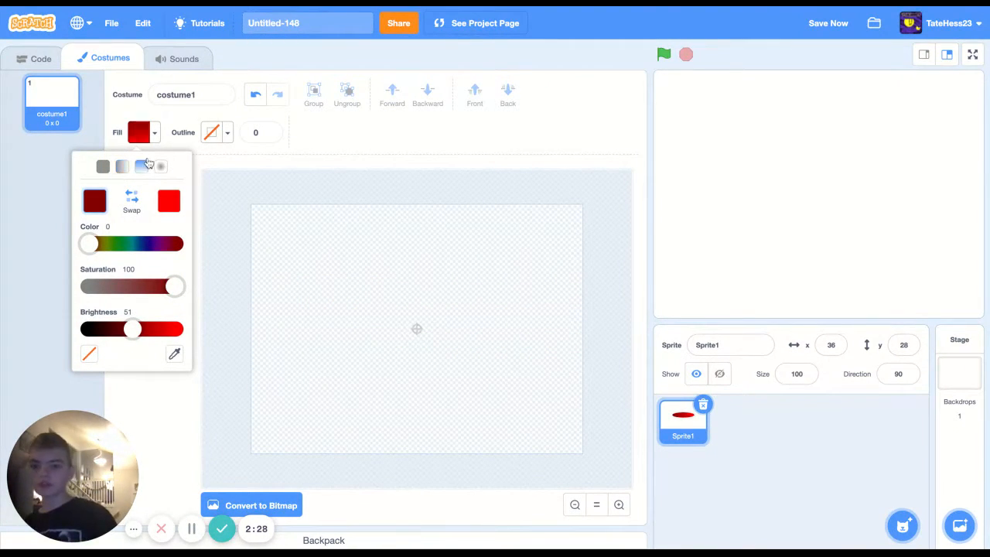
{"action": "left_click_drag", "start_coordinate": [290, 240], "coordinate": [374, 349]}
{"action": "key", "text": "Delete"}
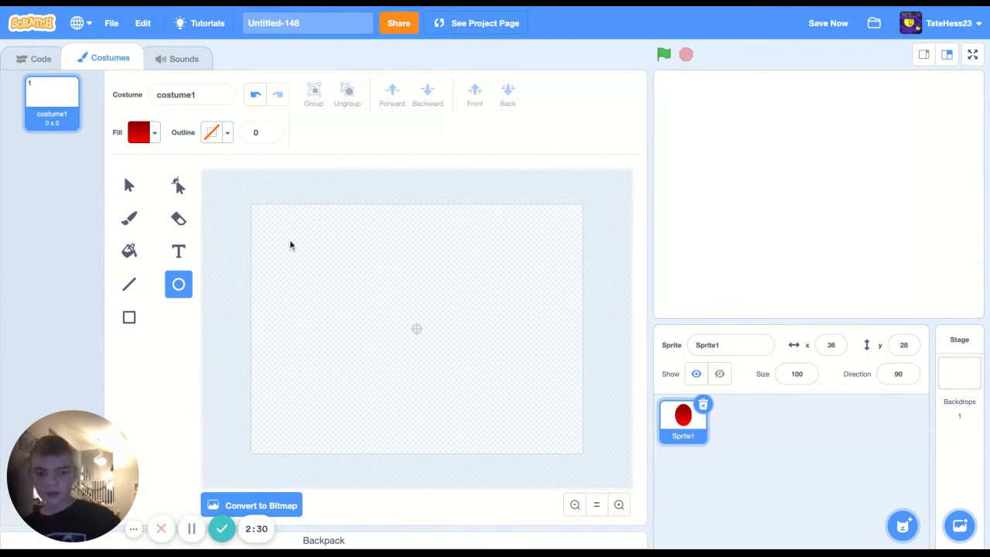
Step: Switch the fill to a radial gradient, draw a sample oval about 296 x 255 with it, and delete the oval
{"action": "left_click", "coordinate": [141, 133]}
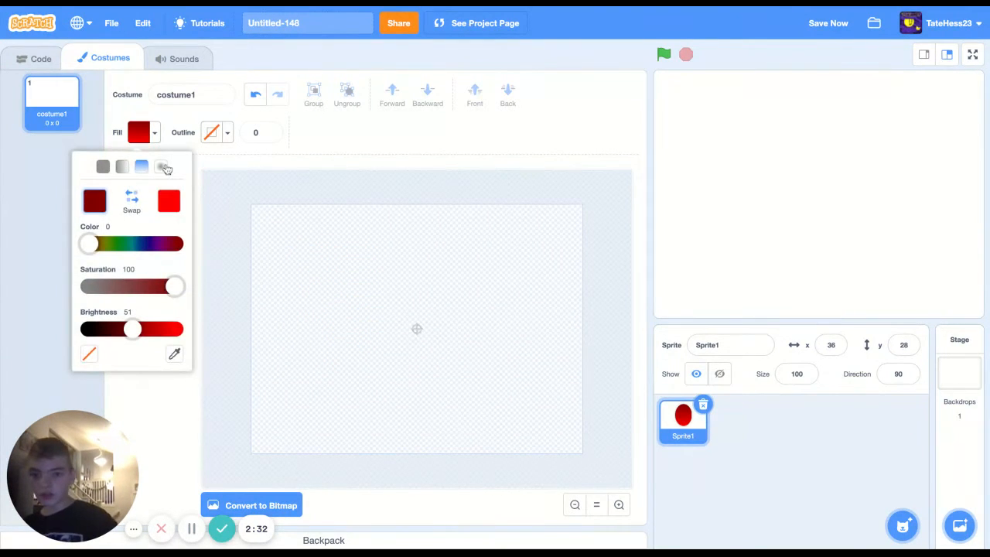
{"action": "left_click", "coordinate": [160, 166]}
{"action": "left_click_drag", "start_coordinate": [263, 229], "coordinate": [466, 403]}
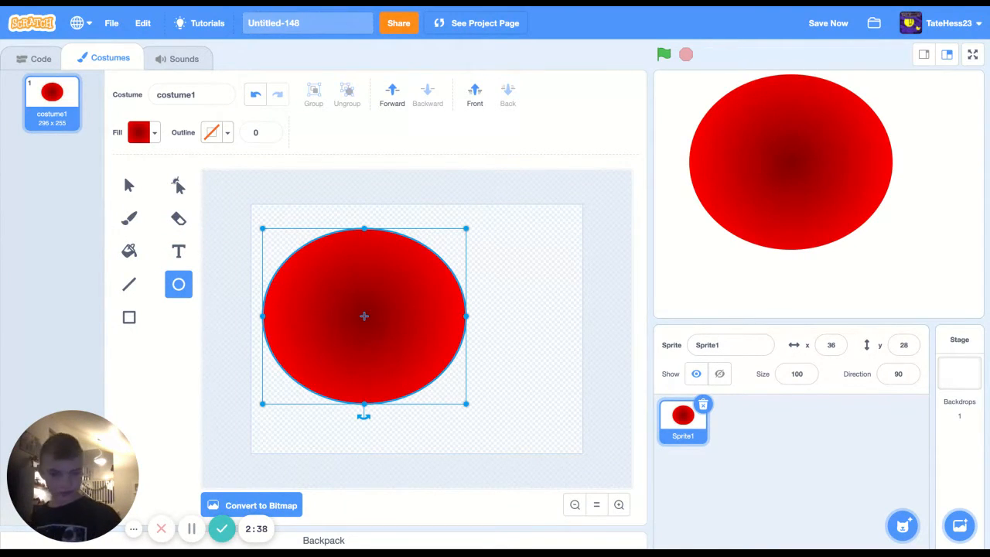
{"action": "key", "text": "Delete"}
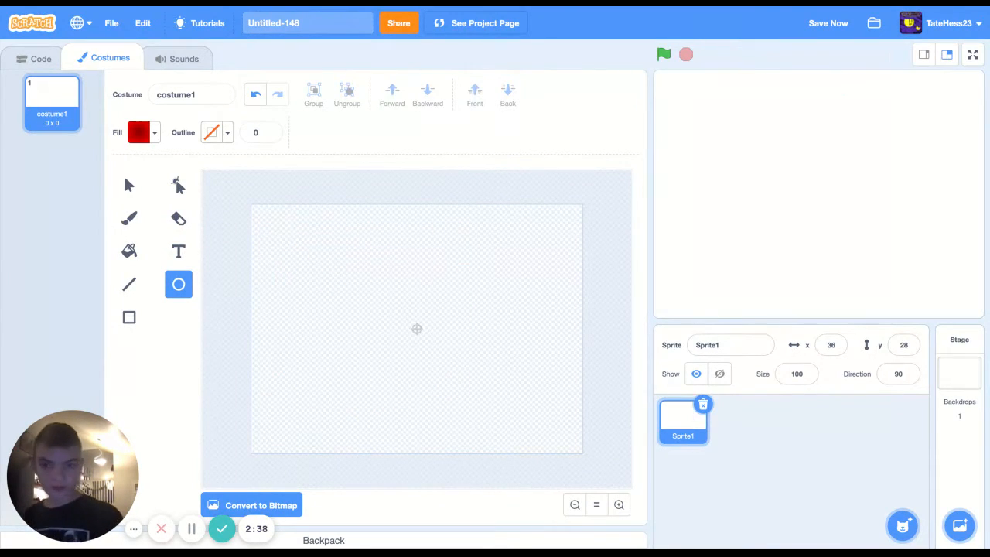
Step: Give the outline a horizontal gradient and set its second color to blue with color 63
{"action": "left_click", "coordinate": [221, 134]}
{"action": "left_click", "coordinate": [187, 168]}
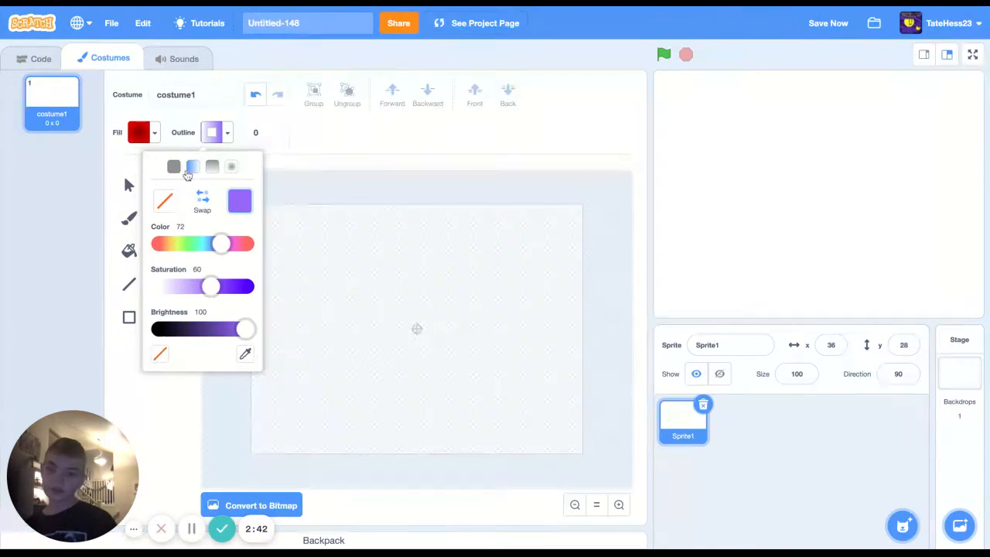
{"action": "left_click", "coordinate": [217, 244]}
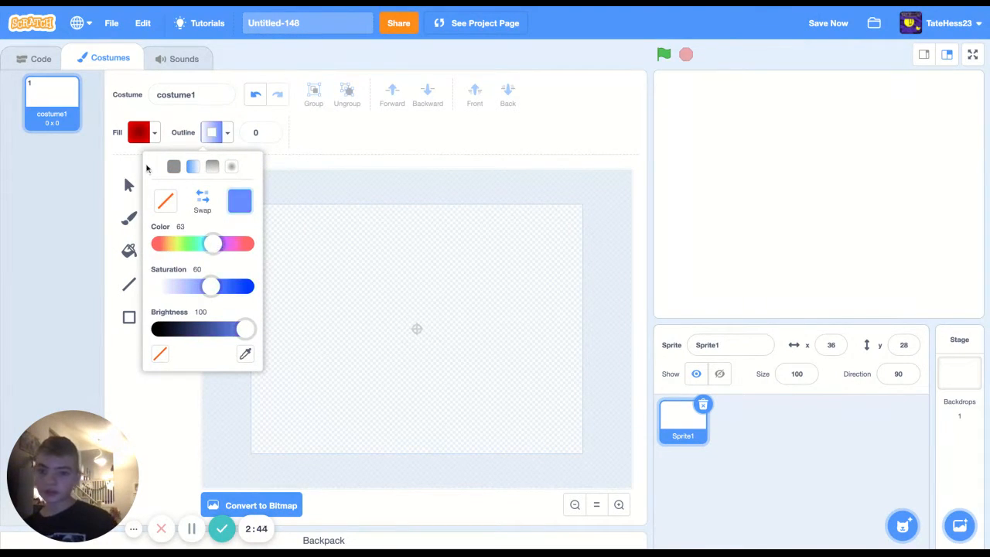
Step: Set the fill to a horizontal gradient from transparent to red, and draw an oval about 275 x 191 with it
{"action": "left_click", "coordinate": [135, 128]}
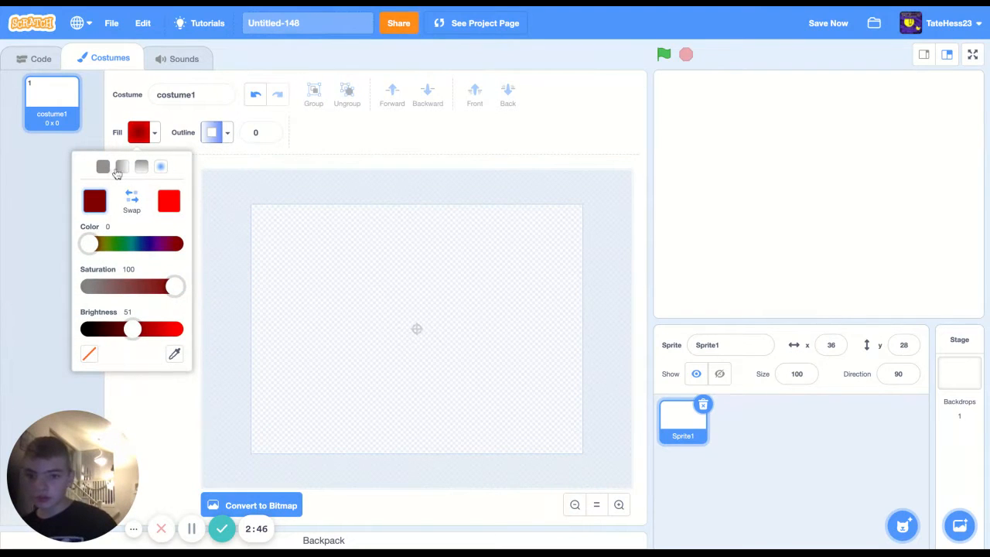
{"action": "left_click", "coordinate": [89, 353]}
{"action": "mouse_move", "coordinate": [296, 273]}
{"action": "left_mouse_down"}
{"action": "mouse_move", "coordinate": [433, 382]}
{"action": "mouse_move", "coordinate": [484, 403]}
{"action": "left_mouse_up"}
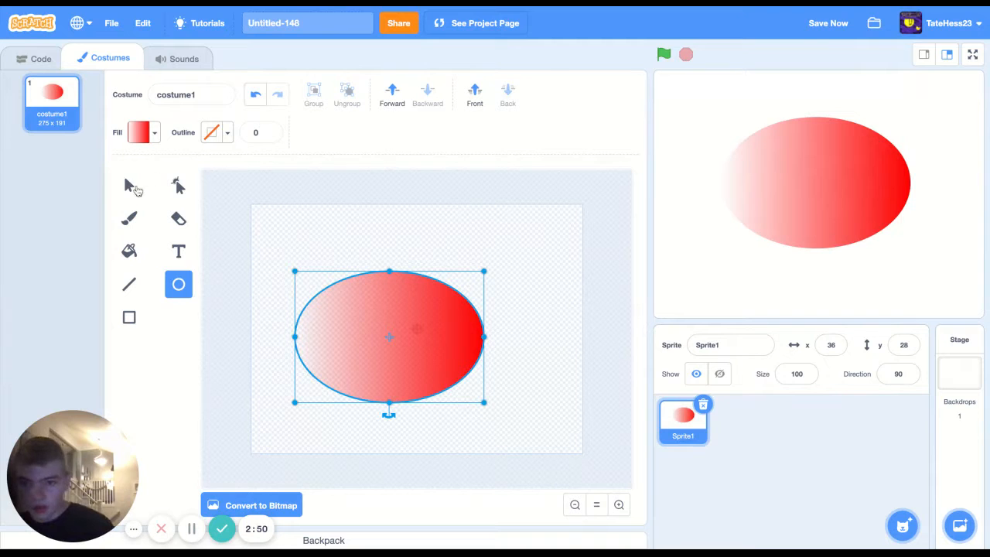
{"action": "left_click", "coordinate": [129, 188]}
{"action": "left_click", "coordinate": [179, 284]}
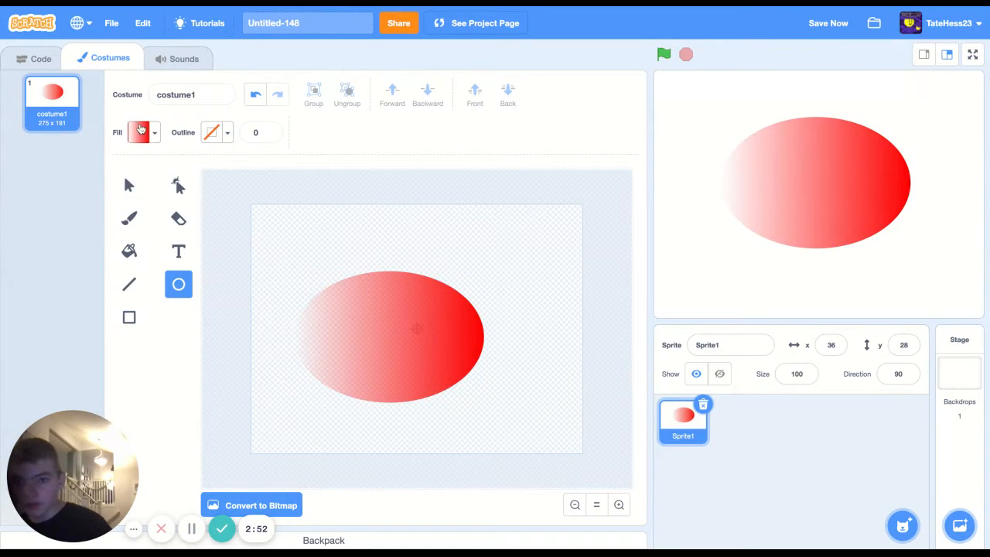
Step: Switch the fill to solid blue and draw a tall oval overlapping the transparent side of the red gradient oval
{"action": "left_click", "coordinate": [140, 131]}
{"action": "left_click", "coordinate": [103, 168]}
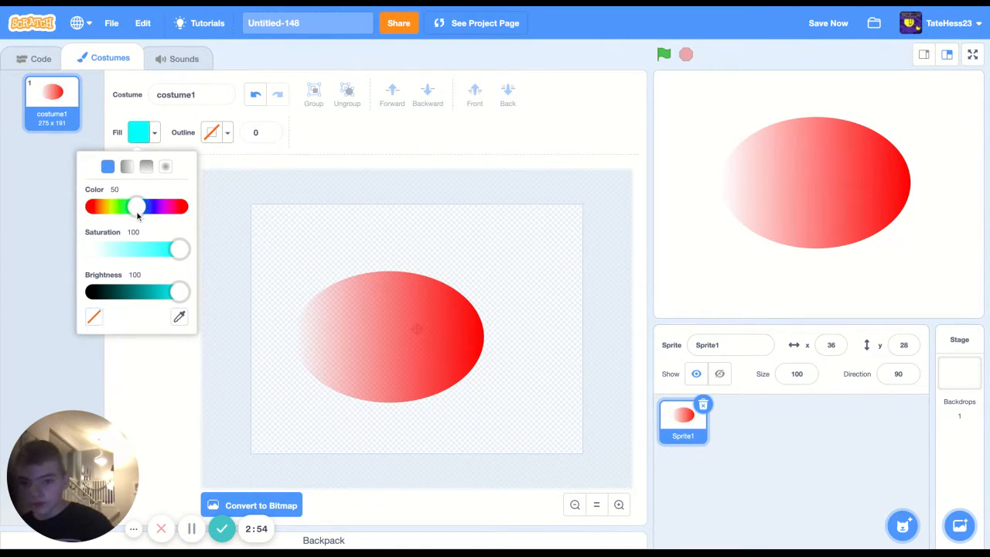
{"action": "mouse_move", "coordinate": [137, 206]}
{"action": "left_mouse_down"}
{"action": "mouse_move", "coordinate": [160, 206]}
{"action": "mouse_move", "coordinate": [148, 212]}
{"action": "left_mouse_up"}
{"action": "left_click_drag", "start_coordinate": [238, 261], "coordinate": [351, 400]}
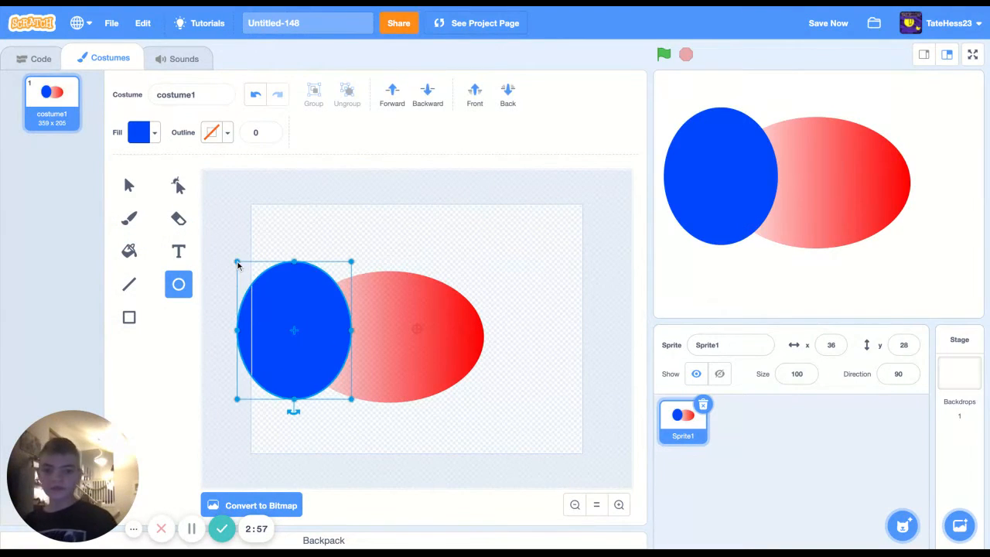
Step: Send the blue oval to the back, behind the red gradient oval, and delete it
{"action": "left_click", "coordinate": [507, 94]}
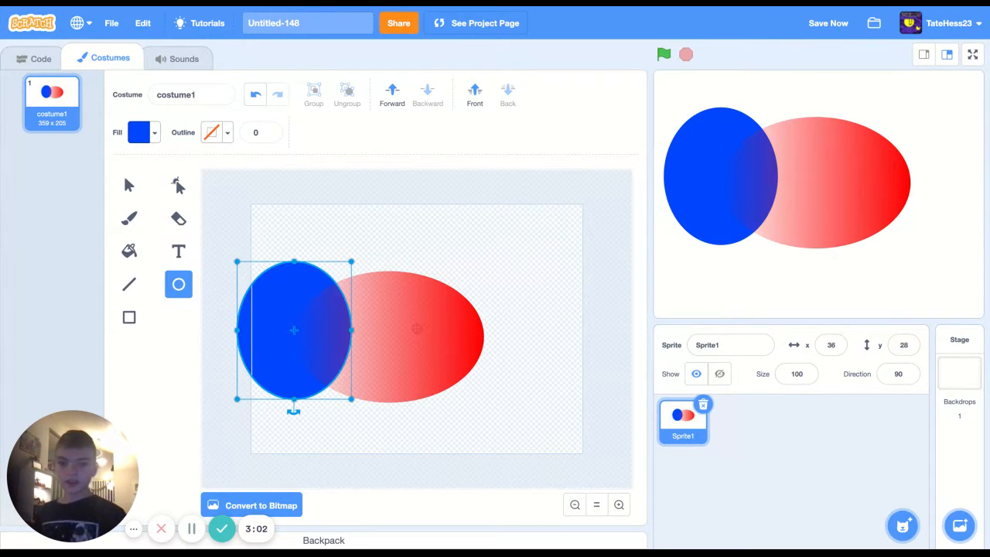
{"action": "mouse_move", "coordinate": [262, 341]}
{"action": "left_mouse_down"}
{"action": "mouse_move", "coordinate": [315, 343]}
{"action": "mouse_move", "coordinate": [256, 343]}
{"action": "mouse_move", "coordinate": [271, 342]}
{"action": "left_mouse_up"}
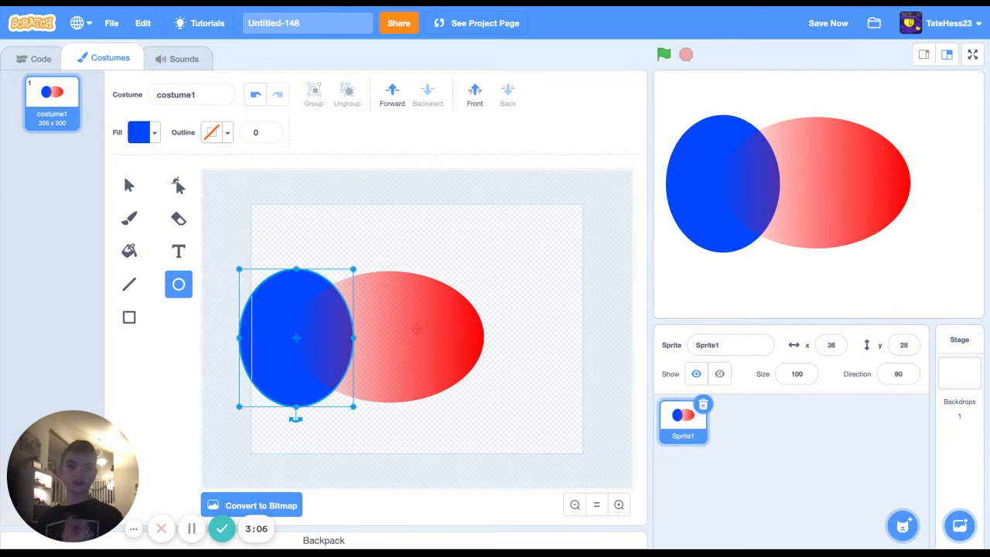
{"action": "key", "text": "Delete"}
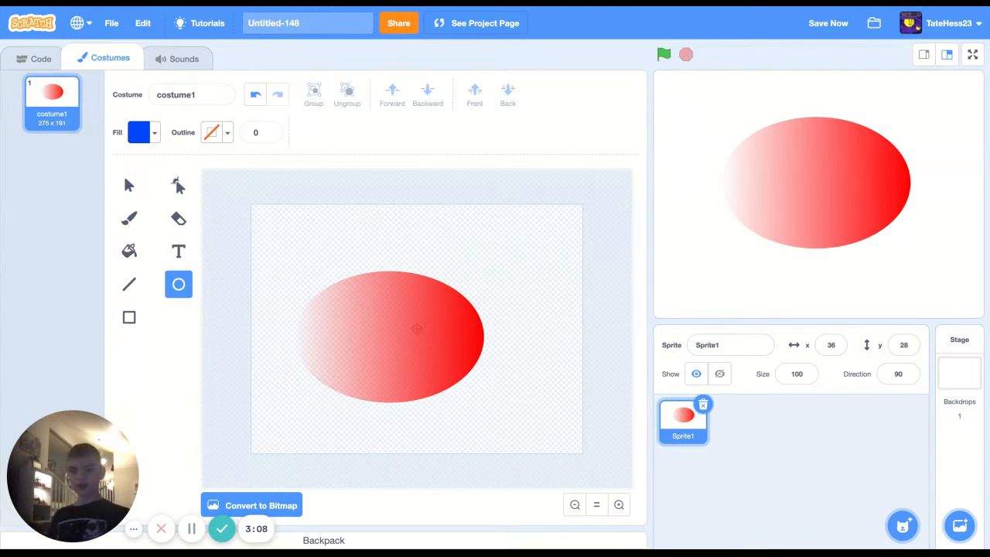
Step: Delete the red gradient oval from the canvas
{"action": "left_click", "coordinate": [216, 136]}
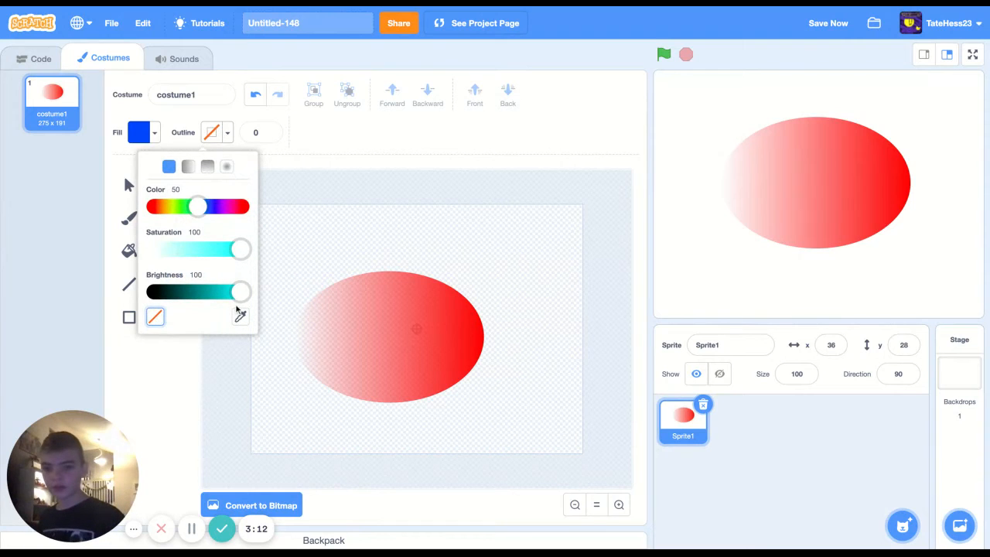
{"action": "left_click", "coordinate": [214, 408]}
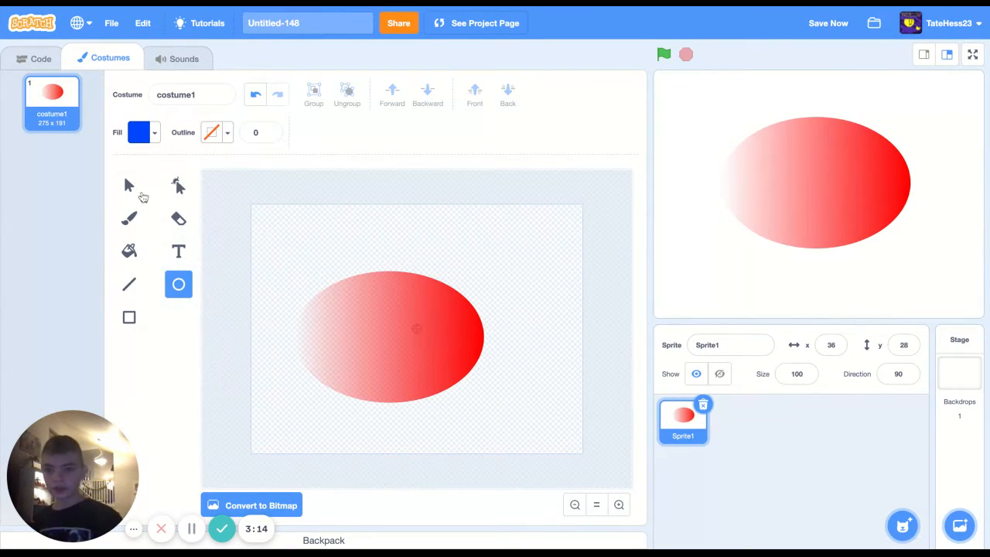
{"action": "left_click", "coordinate": [139, 193]}
{"action": "left_click", "coordinate": [396, 296]}
{"action": "key", "text": "Delete"}
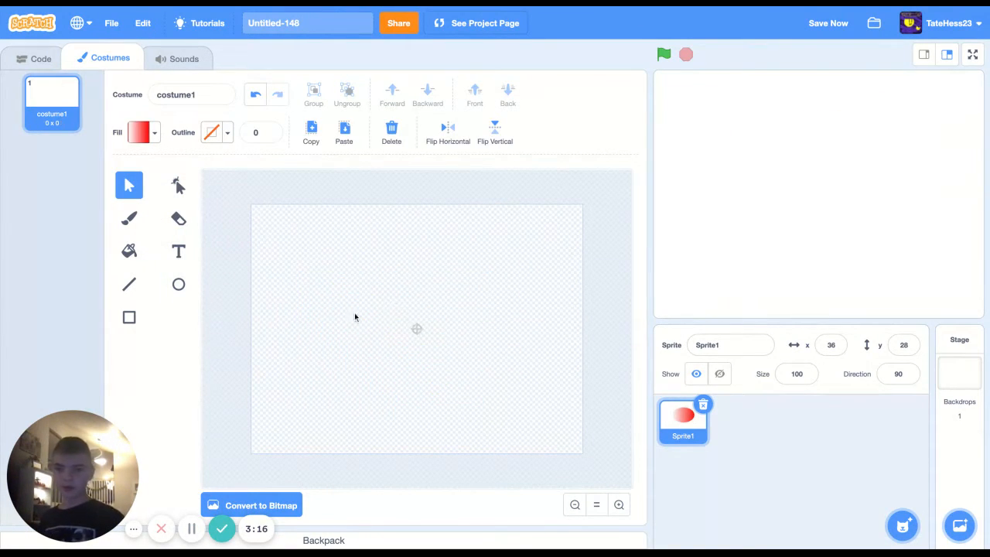
Step: Set the outline width to 1 and the fill to a solid blue-violet color for drawing ovals
{"action": "left_click", "coordinate": [179, 286]}
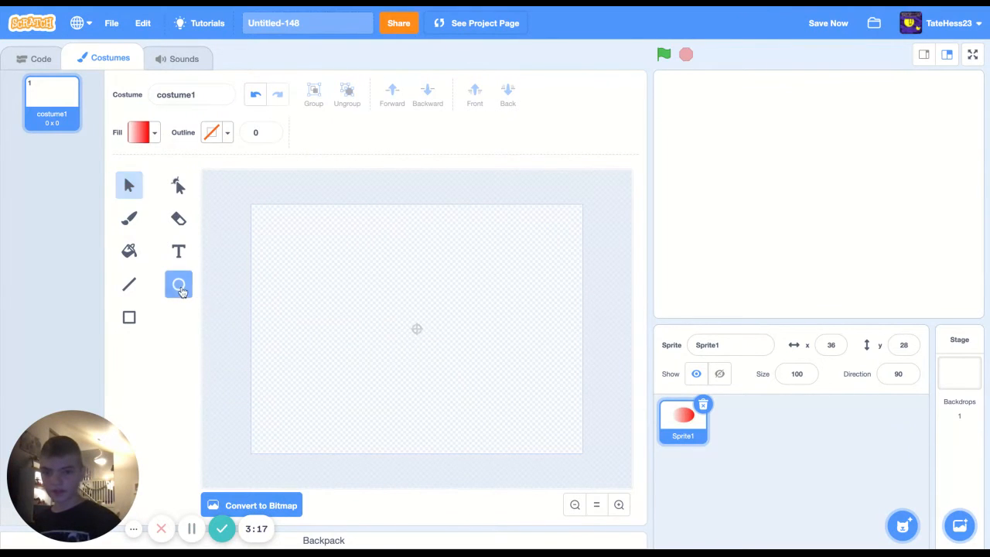
{"action": "left_click", "coordinate": [250, 132]}
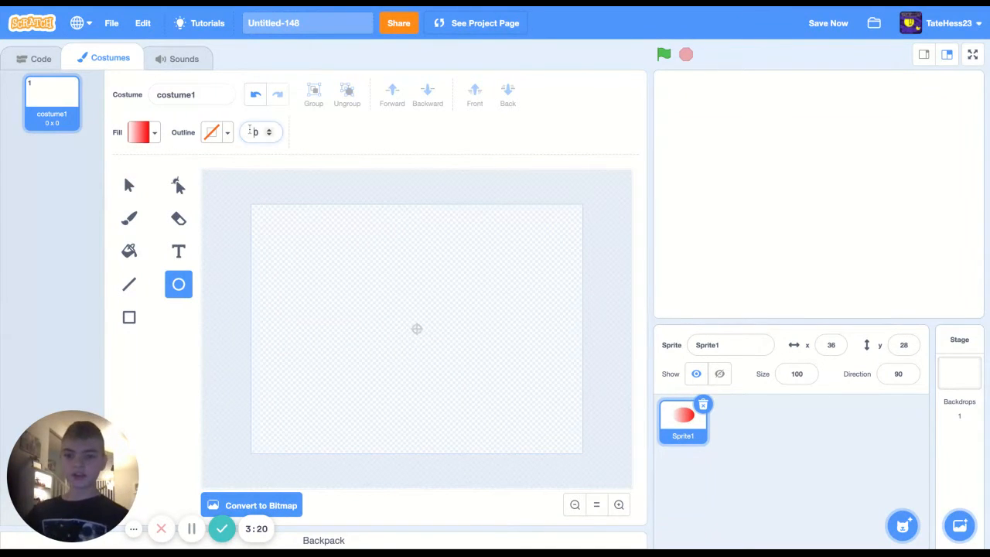
{"action": "type", "text": "1"}
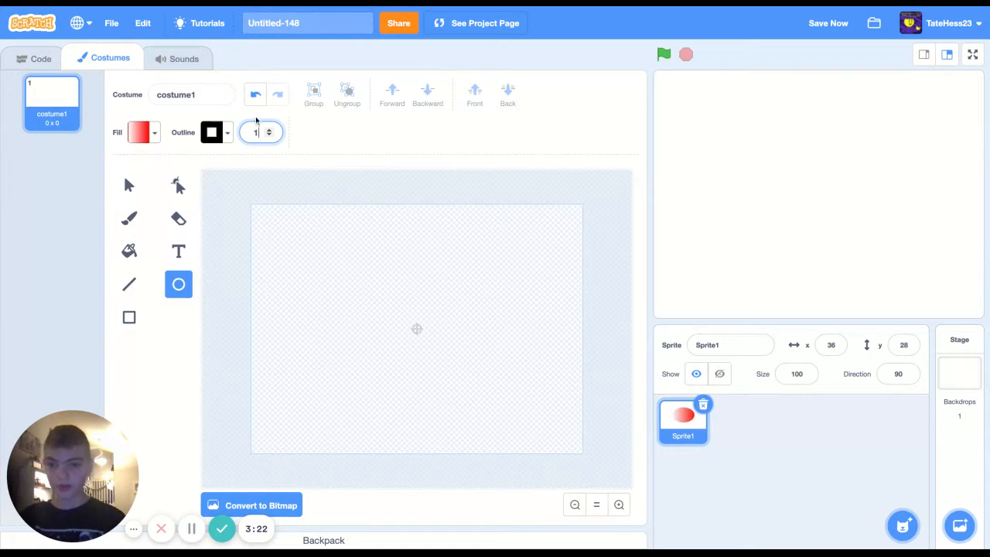
{"action": "left_click", "coordinate": [151, 133]}
{"action": "left_click", "coordinate": [107, 167]}
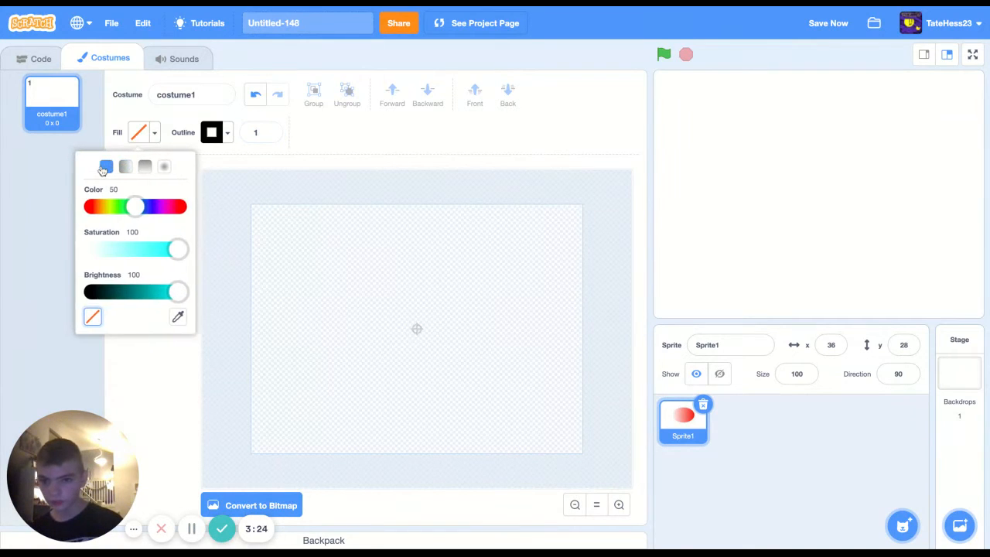
{"action": "left_click", "coordinate": [136, 209]}
{"action": "left_click", "coordinate": [262, 243]}
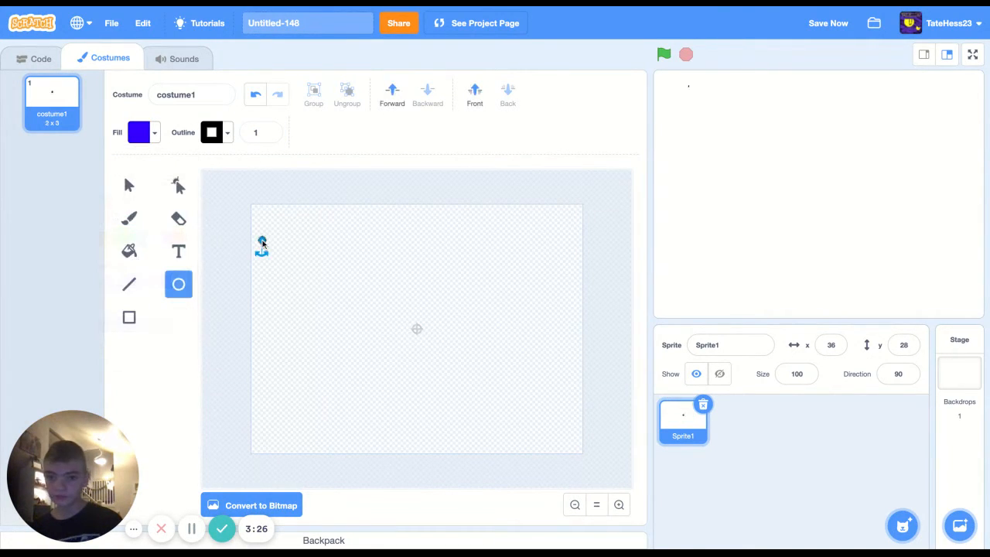
{"action": "key", "text": "Delete"}
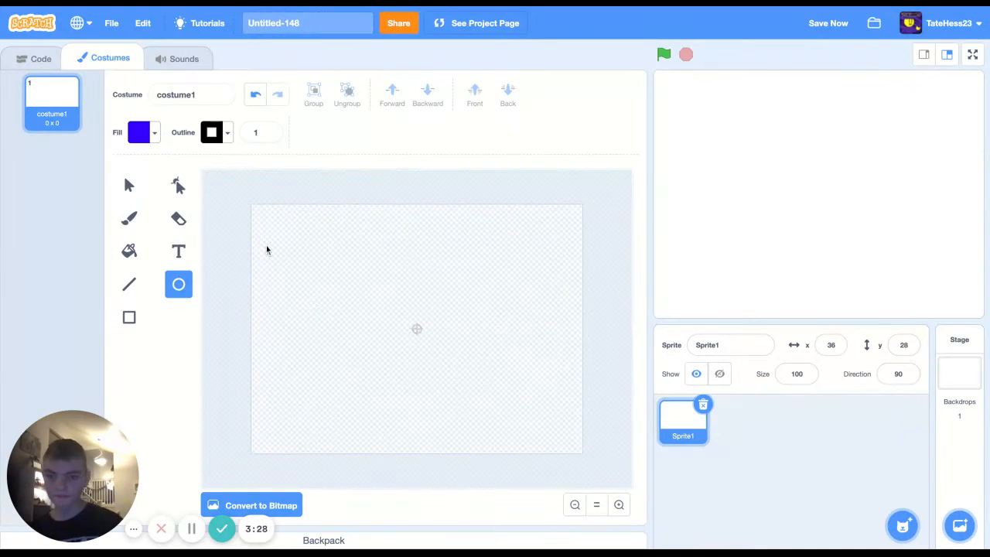
Step: Draw a near-circular oval about 133 x 131 and resize it by its sides and corner to about 199 x 138
{"action": "left_click_drag", "start_coordinate": [267, 249], "coordinate": [356, 334]}
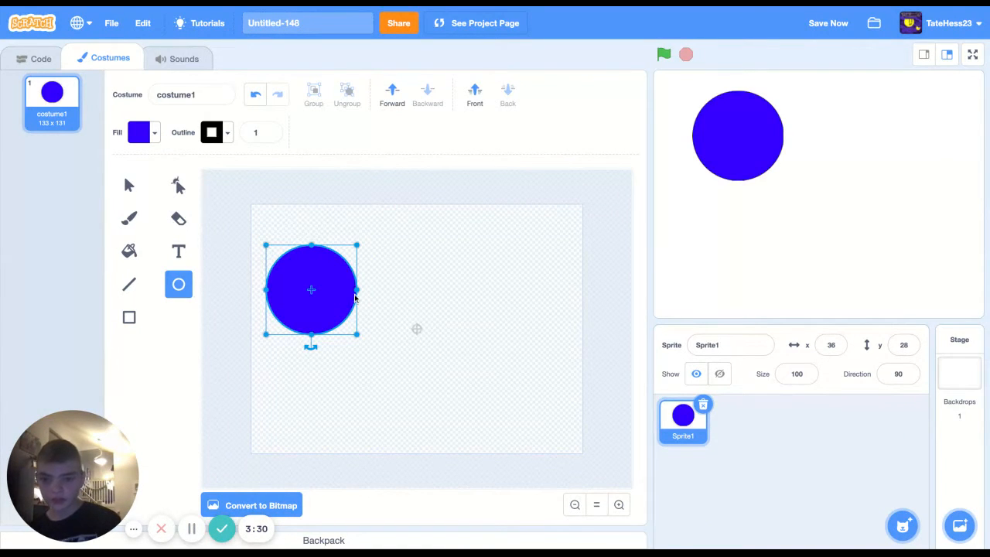
{"action": "left_click_drag", "start_coordinate": [357, 289], "coordinate": [434, 290]}
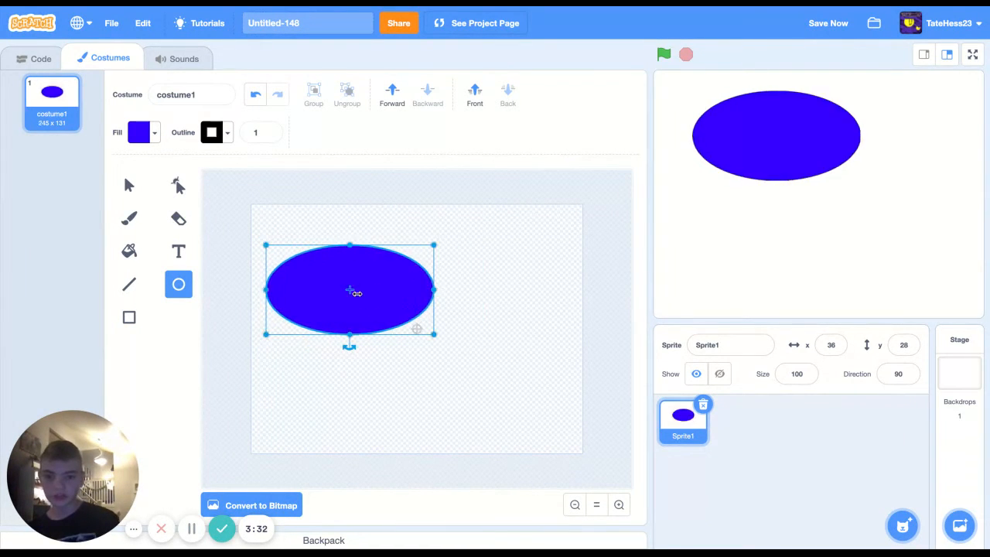
{"action": "left_click_drag", "start_coordinate": [350, 245], "coordinate": [350, 232]}
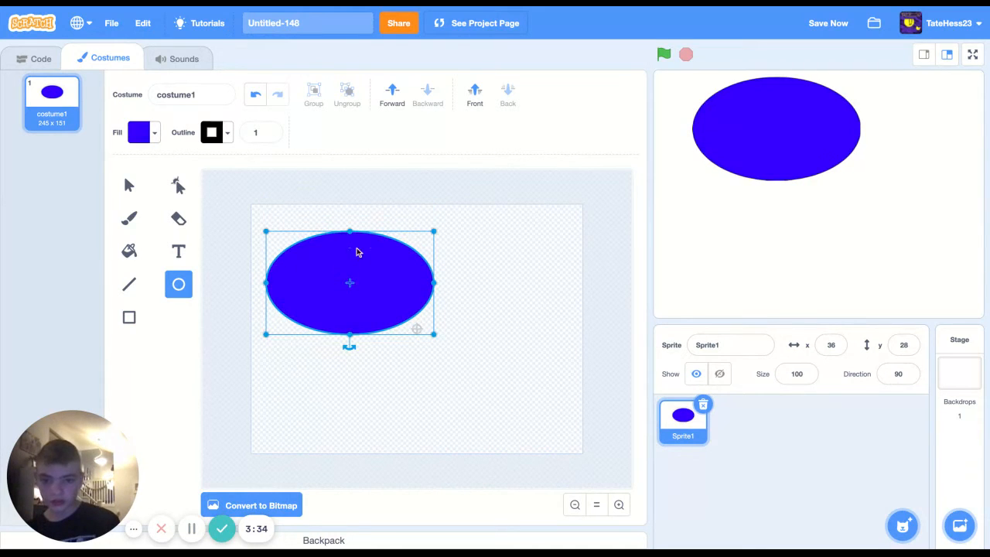
{"action": "left_click_drag", "start_coordinate": [350, 334], "coordinate": [348, 347]}
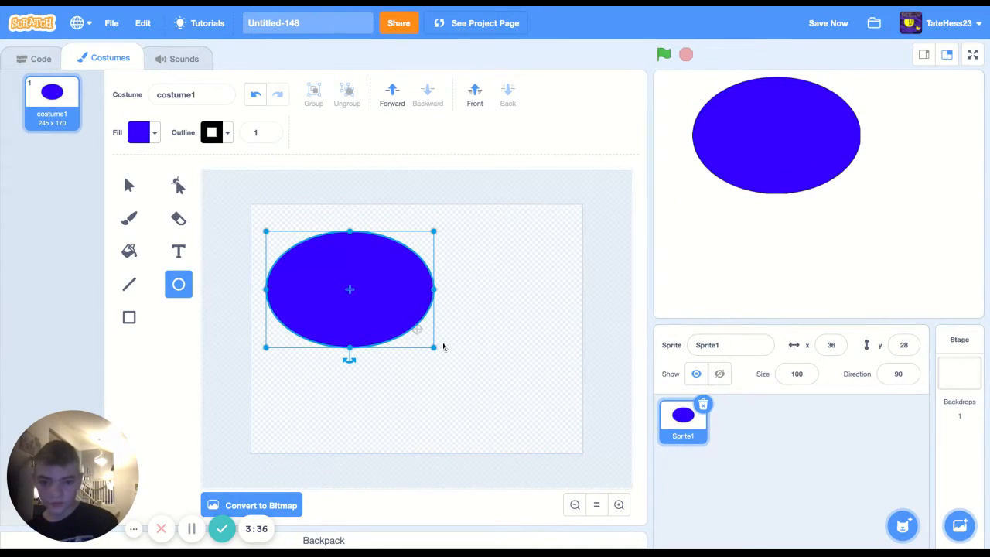
{"action": "mouse_move", "coordinate": [433, 347]}
{"action": "left_mouse_down"}
{"action": "mouse_move", "coordinate": [526, 411]}
{"action": "mouse_move", "coordinate": [359, 295]}
{"action": "mouse_move", "coordinate": [535, 418]}
{"action": "mouse_move", "coordinate": [401, 326]}
{"action": "left_mouse_up"}
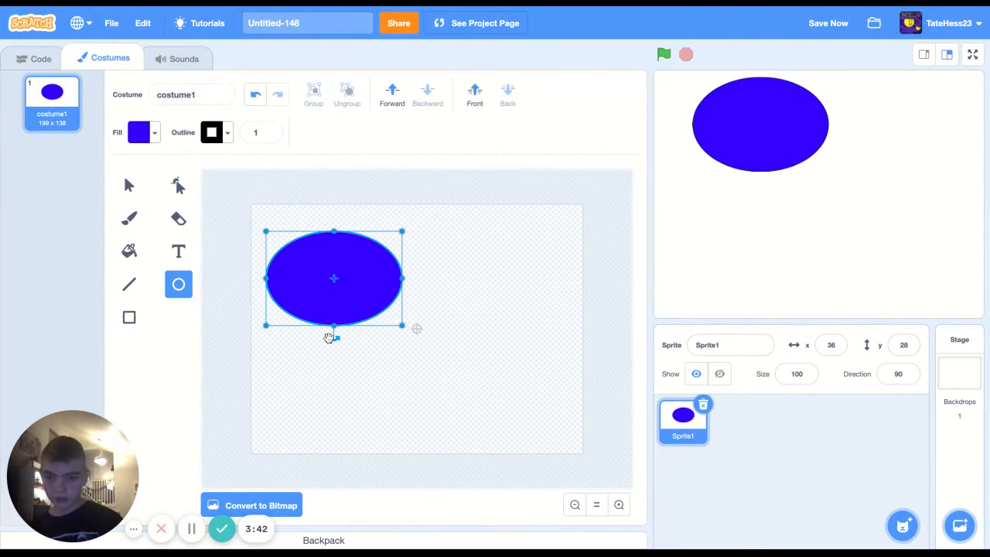
{"action": "left_click", "coordinate": [346, 373]}
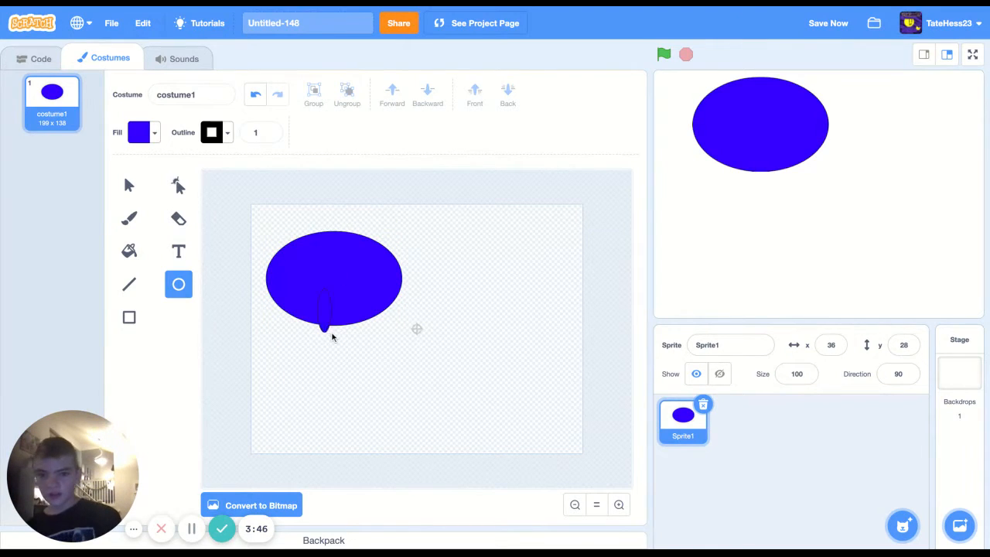
{"action": "left_click_drag", "start_coordinate": [333, 336], "coordinate": [334, 337]}
{"action": "key", "text": "ctrl+z"}
Step: Rotate the blue oval so that it stands diagonally, and deselect it
{"action": "left_click", "coordinate": [127, 185]}
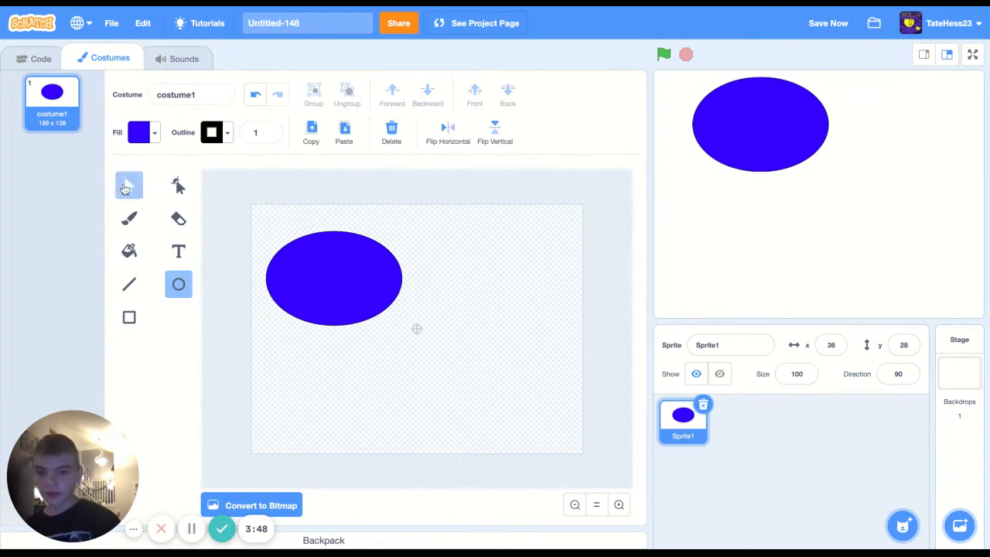
{"action": "left_click", "coordinate": [125, 187]}
{"action": "left_click", "coordinate": [304, 252]}
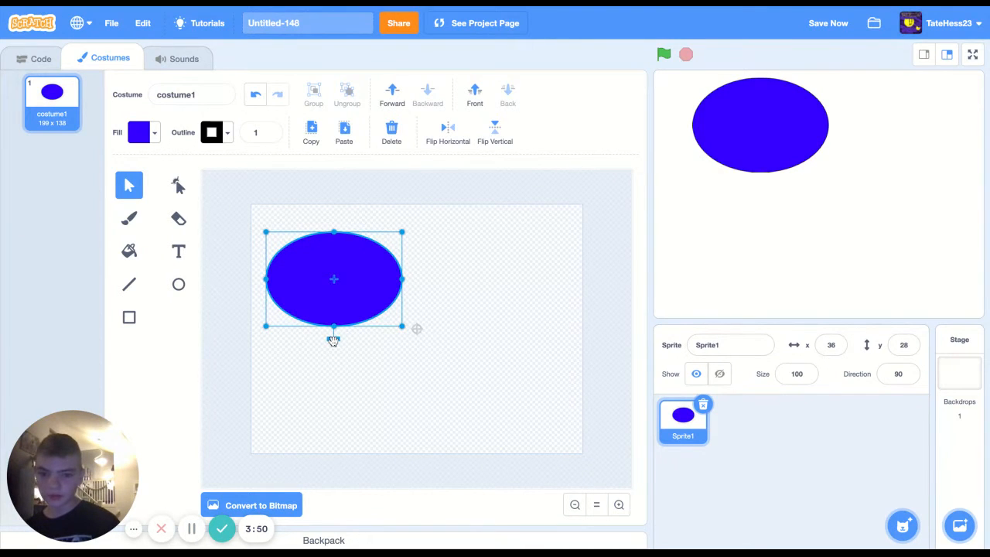
{"action": "left_click", "coordinate": [333, 341]}
{"action": "left_click_drag", "start_coordinate": [333, 341], "coordinate": [391, 305]}
{"action": "left_click", "coordinate": [427, 361]}
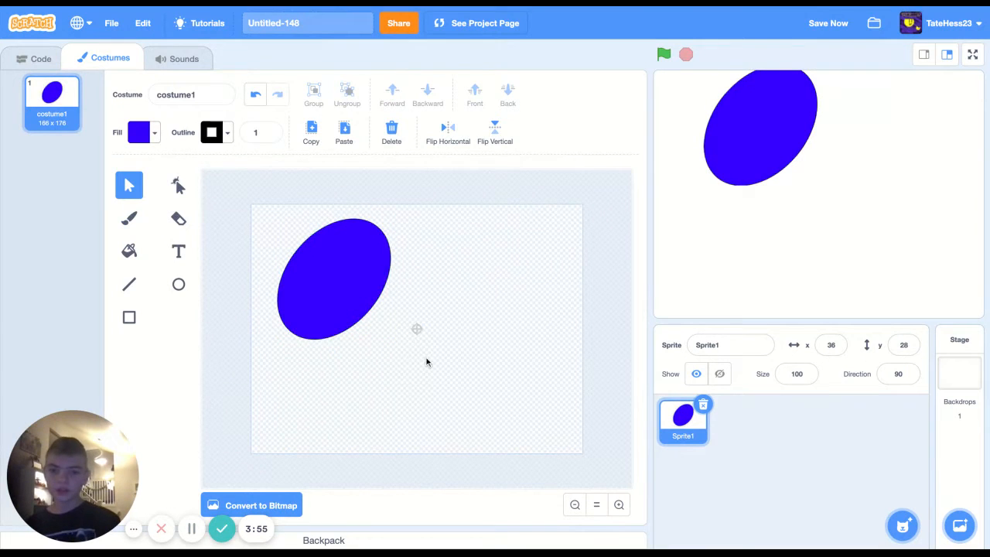
Step: Draw a second blue oval overlapping the rotated one and send it to the back
{"action": "left_click", "coordinate": [179, 284]}
{"action": "mouse_move", "coordinate": [333, 261]}
{"action": "left_mouse_down"}
{"action": "mouse_move", "coordinate": [465, 360]}
{"action": "mouse_move", "coordinate": [450, 354]}
{"action": "left_mouse_up"}
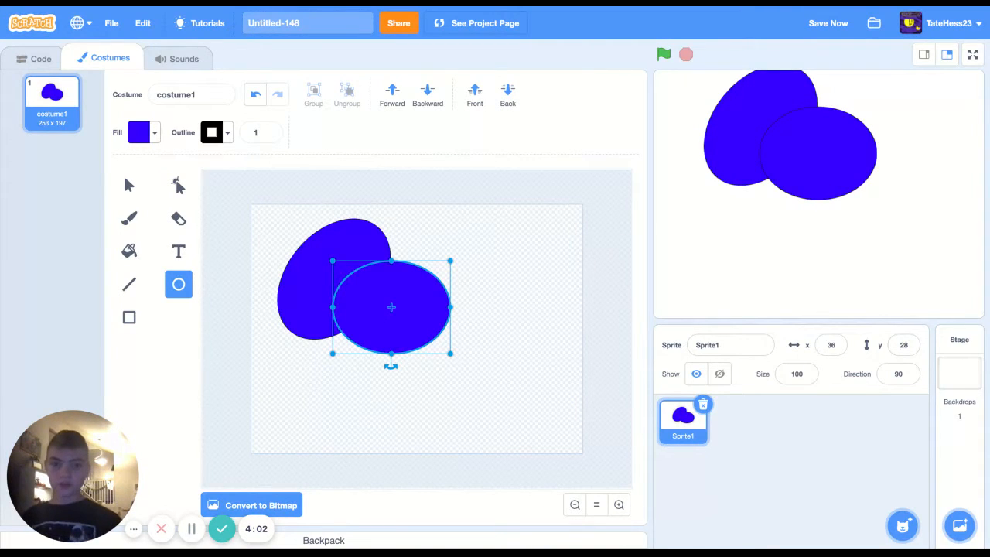
{"action": "left_click", "coordinate": [507, 93]}
{"action": "left_click", "coordinate": [457, 213]}
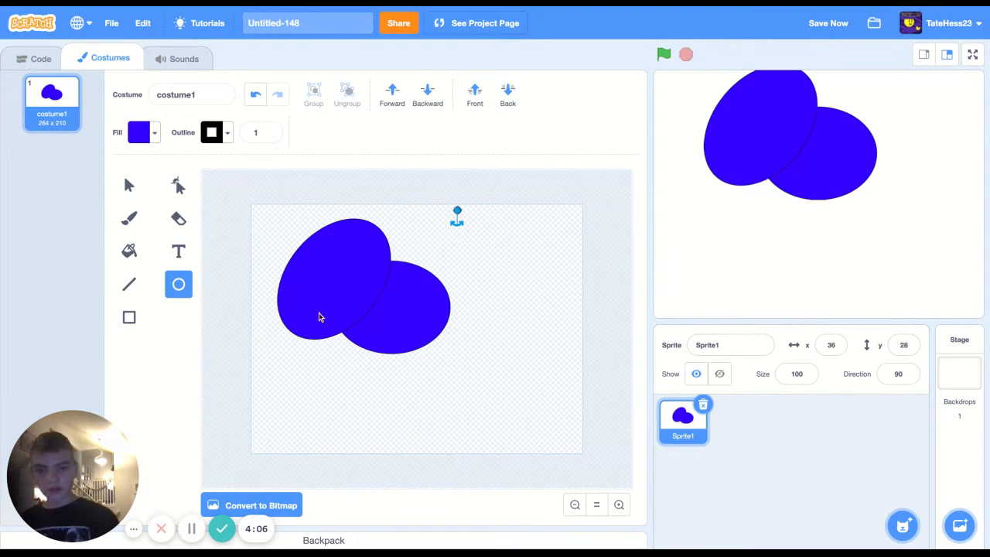
{"action": "key", "text": "Delete"}
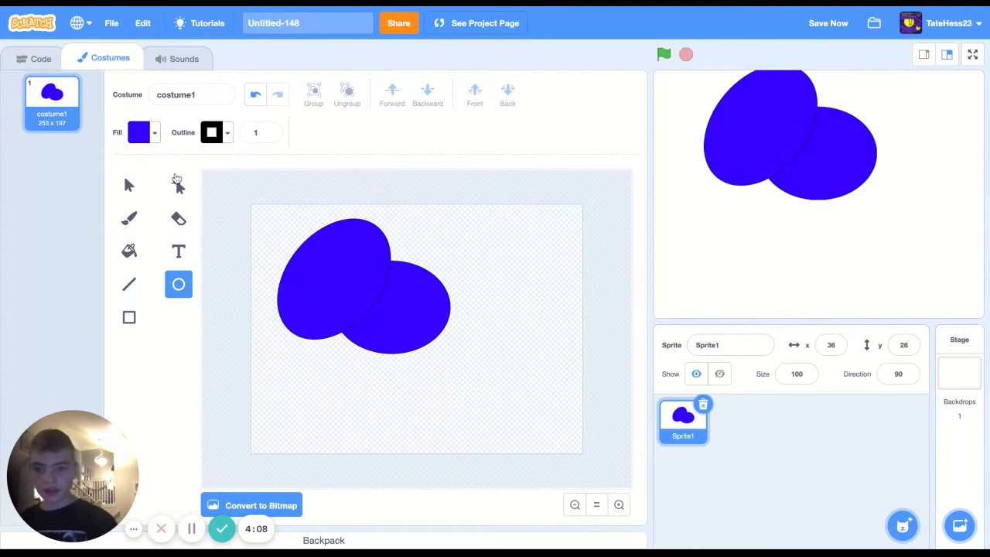
Step: Bring the second, unrotated oval forward in front of the rotated oval
{"action": "left_click", "coordinate": [130, 186]}
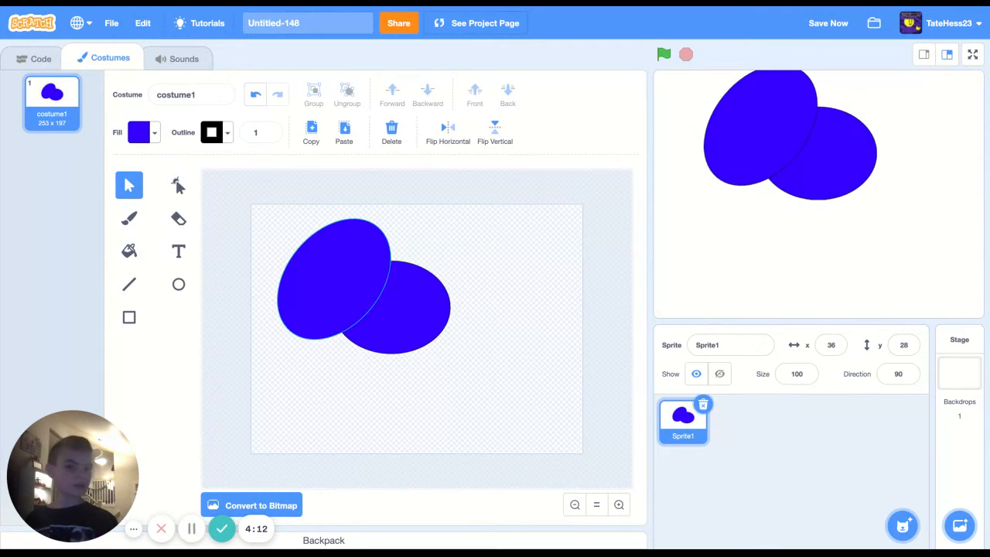
{"action": "left_click", "coordinate": [418, 333]}
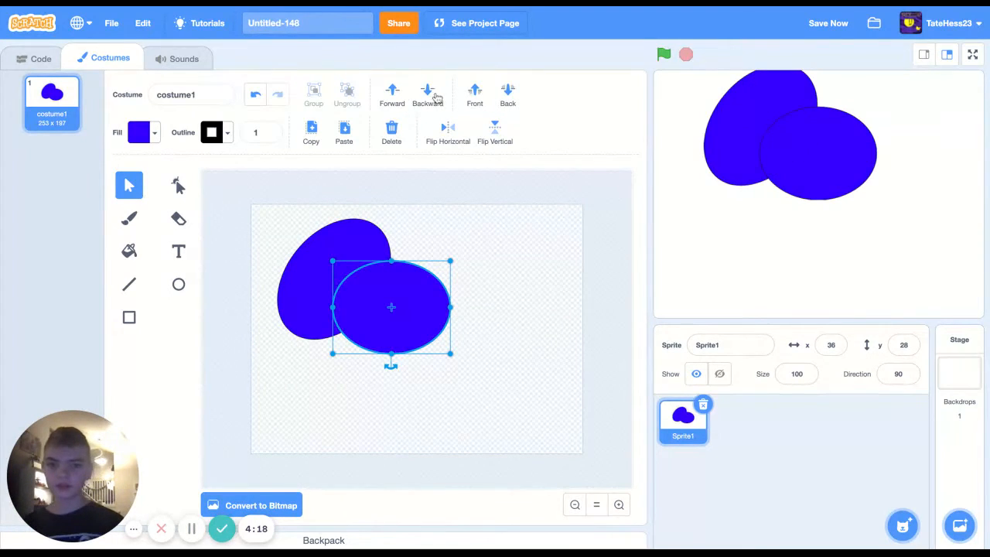
{"action": "left_click", "coordinate": [392, 96]}
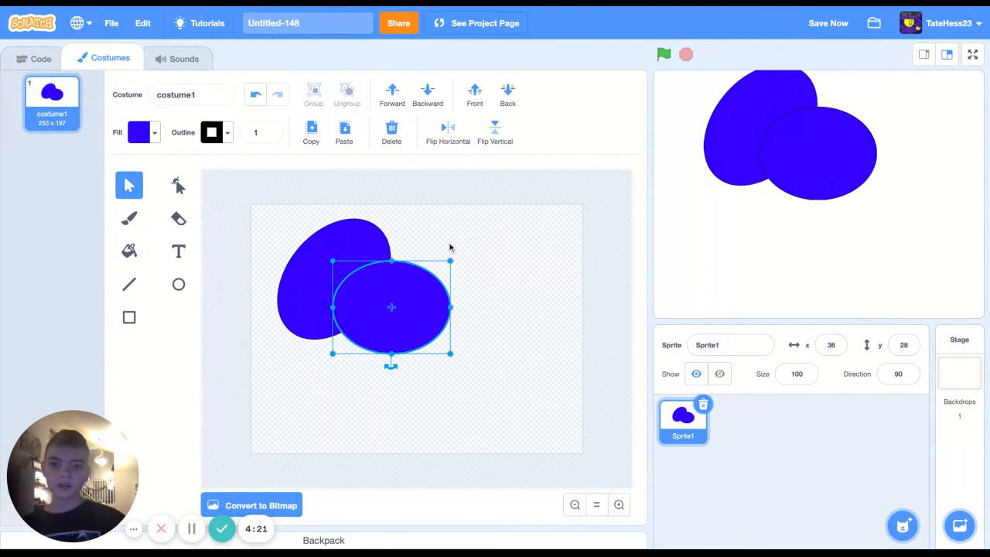
Step: Delete both overlapping ovals and draw a new blue oval about 213 x 162 near the canvas center
{"action": "left_click", "coordinate": [400, 146]}
{"action": "left_click", "coordinate": [363, 241]}
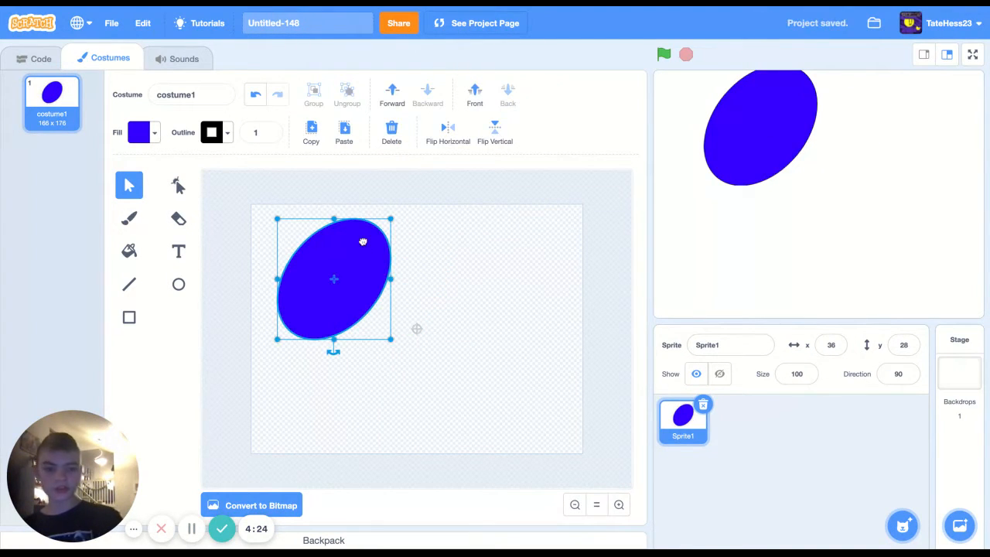
{"action": "key", "text": "Delete"}
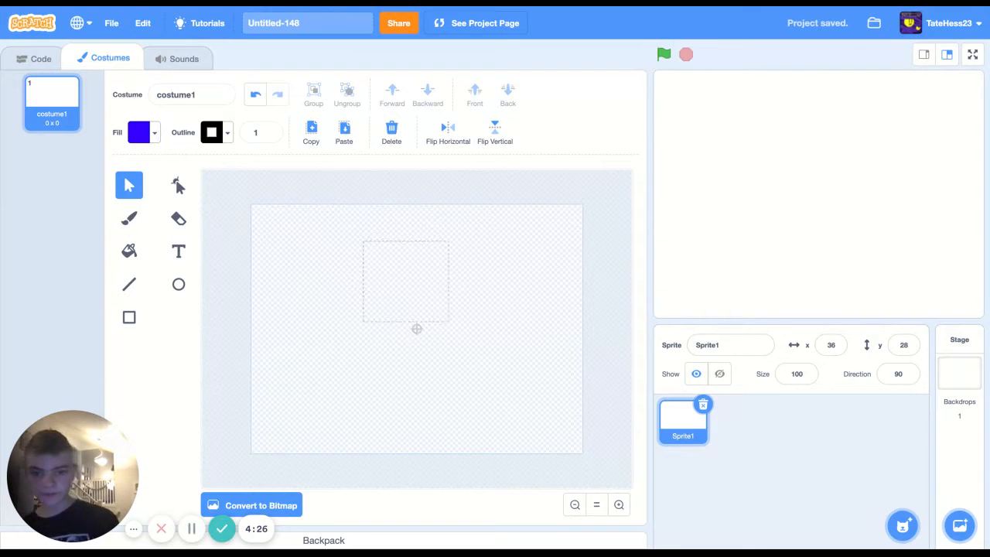
{"action": "left_click", "coordinate": [179, 284]}
{"action": "left_click_drag", "start_coordinate": [314, 268], "coordinate": [460, 379]}
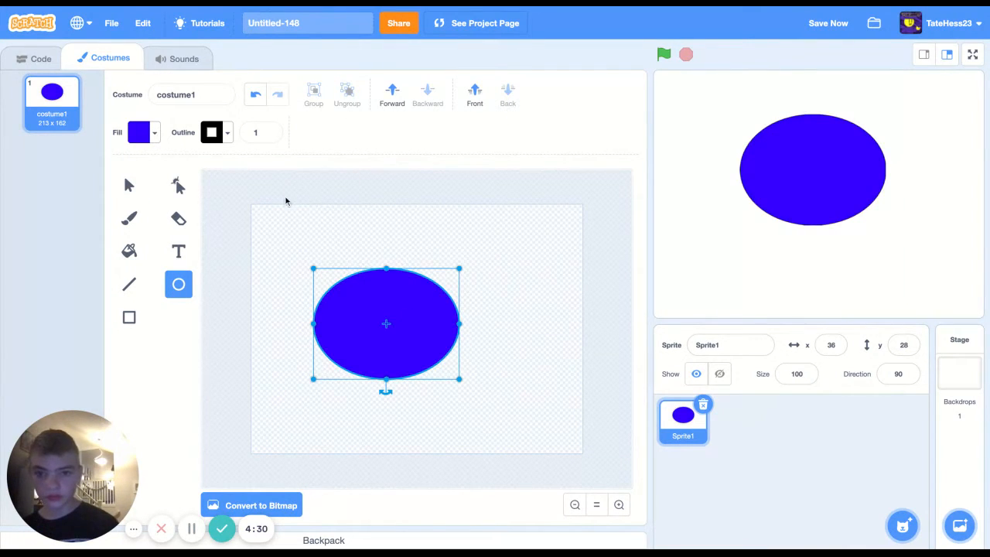
Step: Draw a small blue circle about 30 x 30 overlapping the lower-right edge of the large oval
{"action": "left_click", "coordinate": [320, 242]}
{"action": "left_click_drag", "start_coordinate": [322, 238], "coordinate": [455, 364]}
{"action": "left_click", "coordinate": [529, 427]}
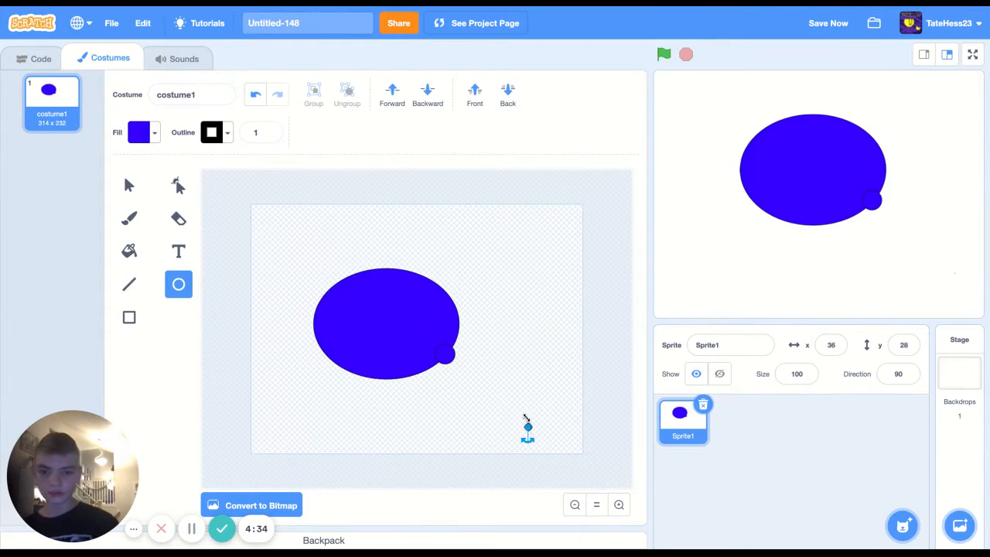
Step: Group the large oval with the small overlapping circle and deselect them
{"action": "left_click", "coordinate": [128, 186]}
{"action": "key", "text": "ctrl+a"}
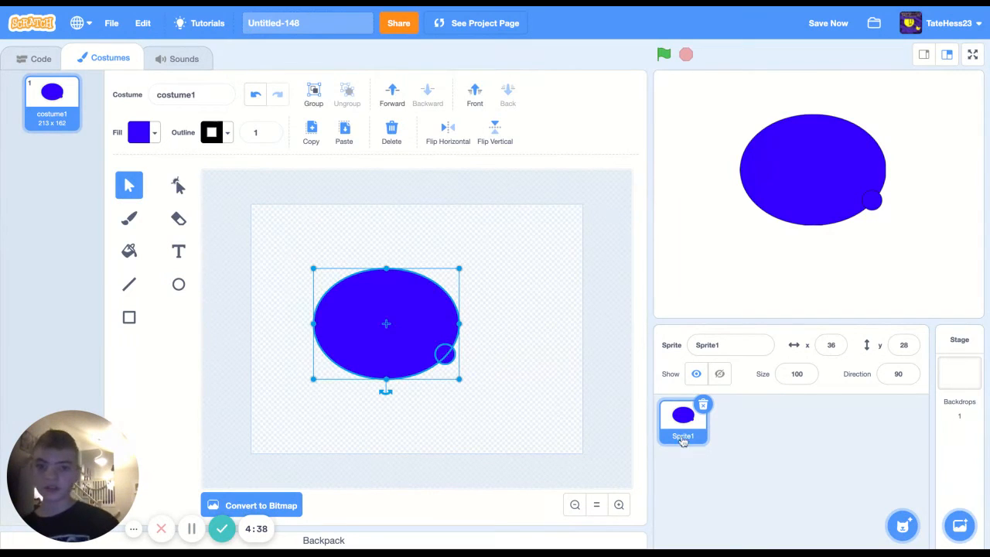
{"action": "left_click", "coordinate": [317, 114]}
{"action": "left_click", "coordinate": [409, 197]}
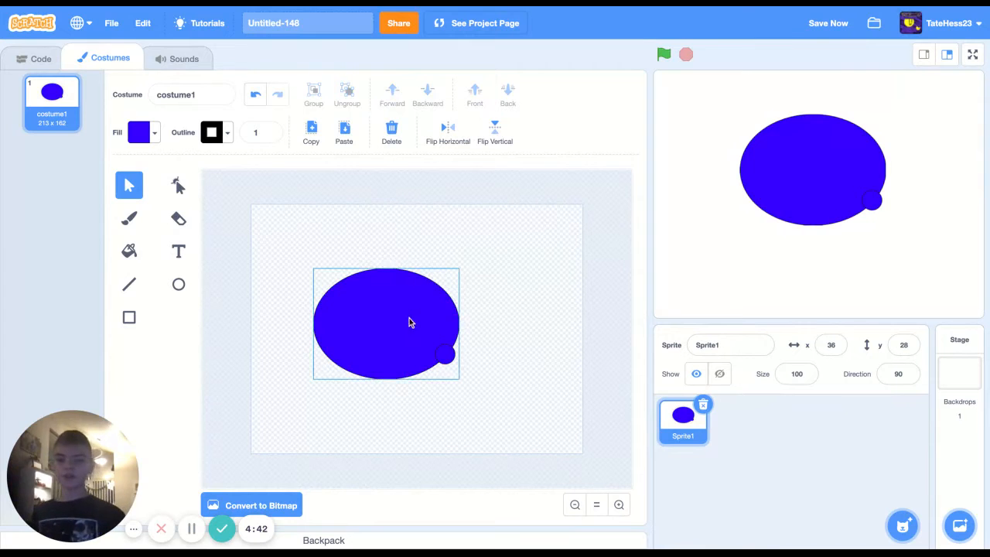
Step: Move the grouped shapes around the canvas as one object, leave them just above the center and deselect them
{"action": "left_click_drag", "start_coordinate": [409, 320], "coordinate": [529, 343]}
{"action": "key", "text": "ctrl+z"}
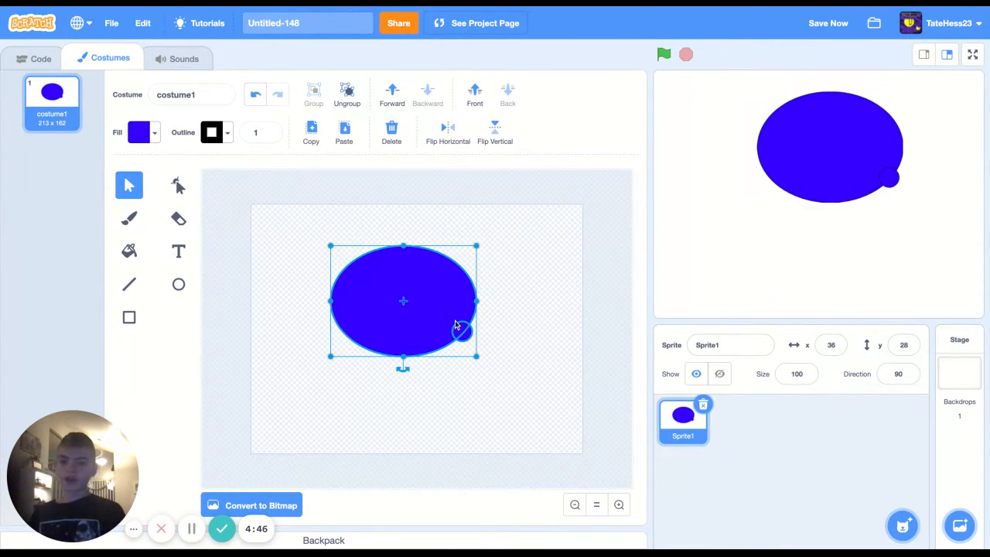
{"action": "left_click", "coordinate": [469, 385]}
{"action": "left_click_drag", "start_coordinate": [458, 318], "coordinate": [392, 352]}
{"action": "left_click", "coordinate": [463, 352]}
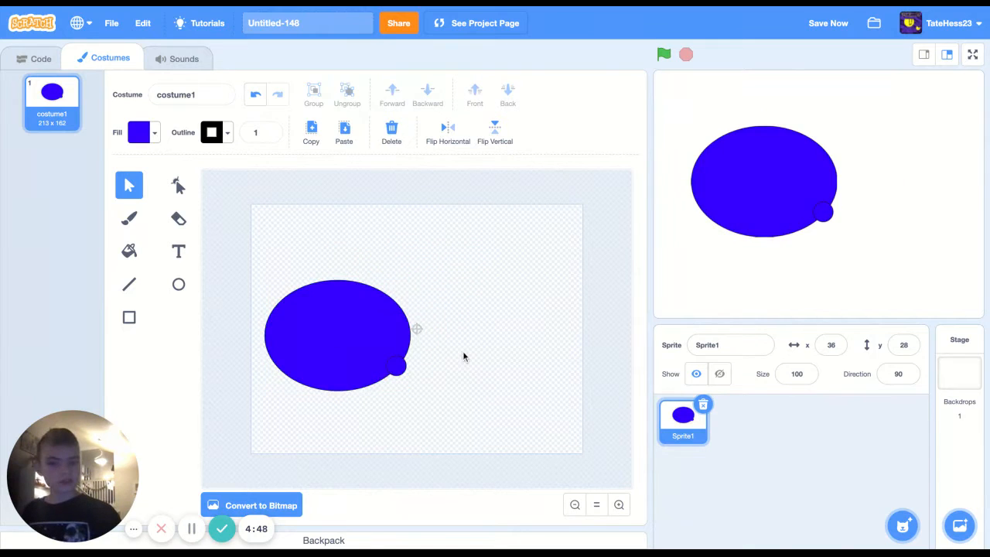
{"action": "left_click", "coordinate": [332, 314]}
{"action": "key", "text": "ctrl+z"}
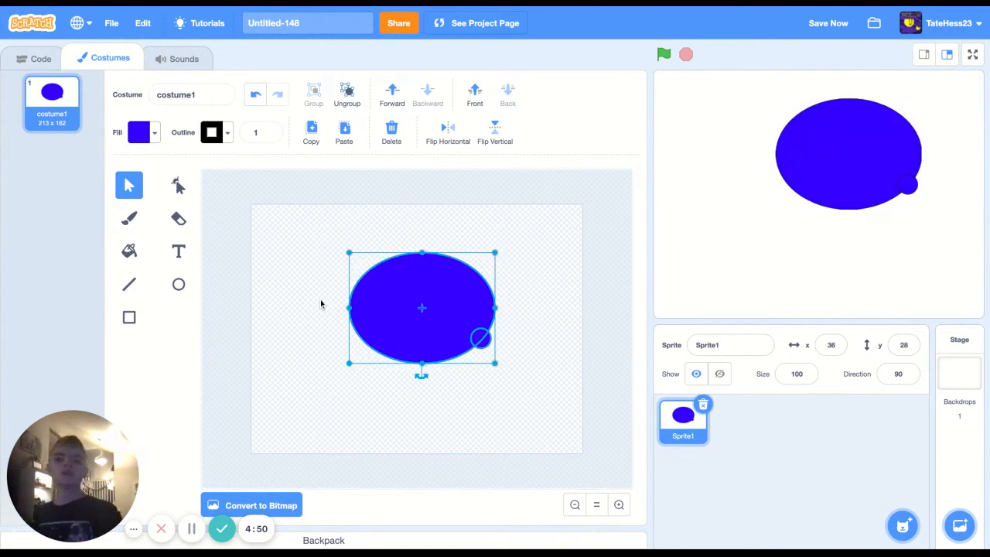
{"action": "left_click_drag", "start_coordinate": [344, 280], "coordinate": [297, 256]}
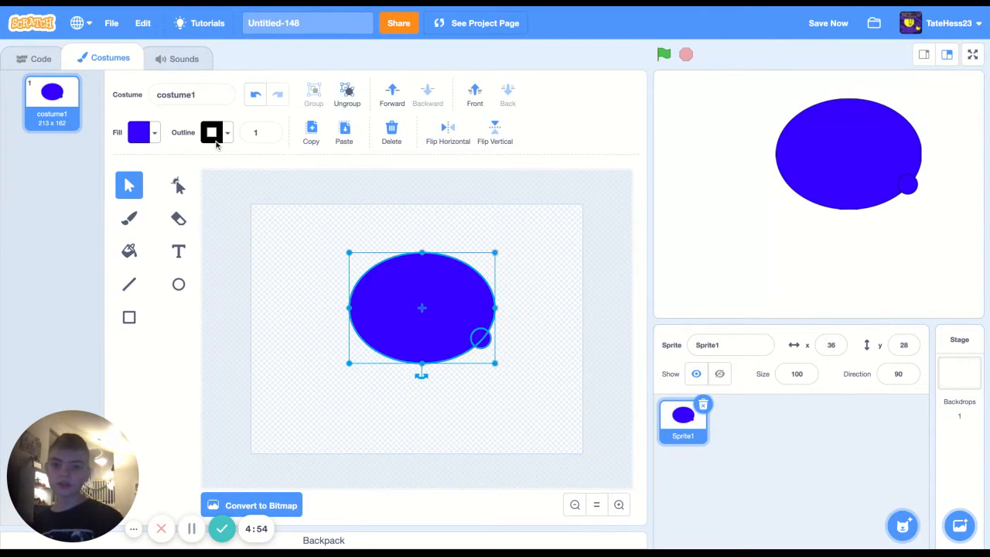
{"action": "left_click", "coordinate": [284, 305]}
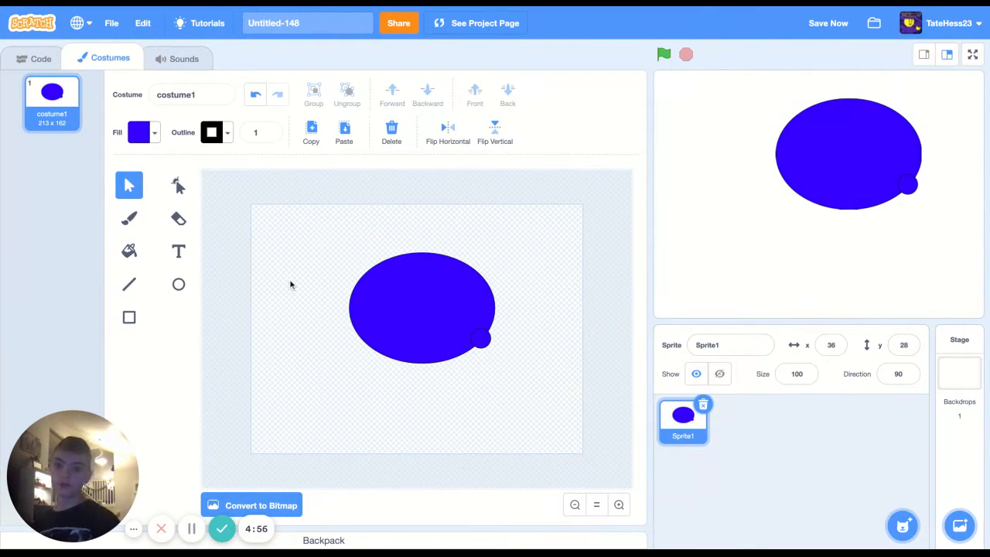
Step: Ungroup the large oval and the small circle, and deselect them
{"action": "left_click", "coordinate": [391, 296]}
{"action": "left_click", "coordinate": [362, 103]}
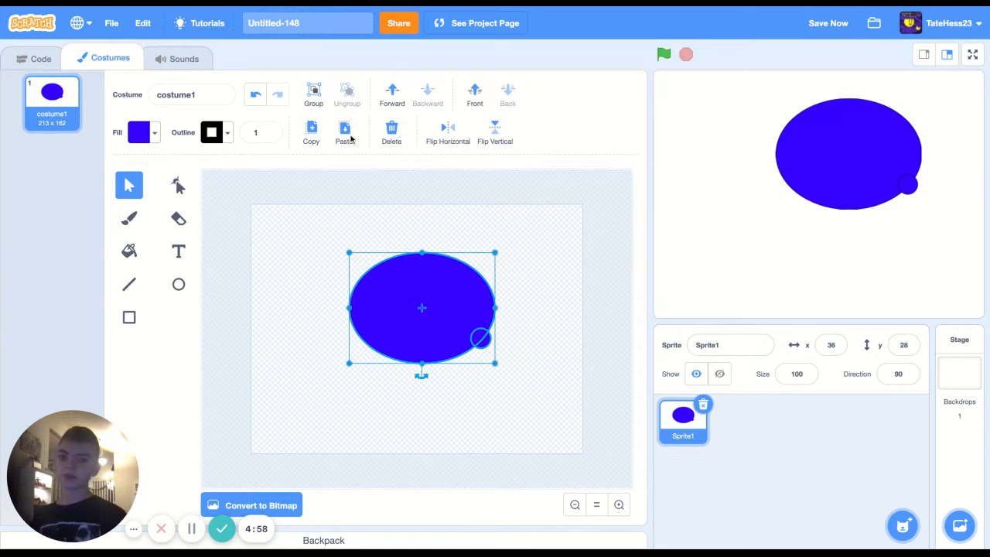
{"action": "left_click", "coordinate": [320, 234]}
Step: Move the large oval away from the small circle, and delete both shapes to empty the canvas
{"action": "left_click_drag", "start_coordinate": [397, 306], "coordinate": [253, 307]}
{"action": "key", "text": "Delete"}
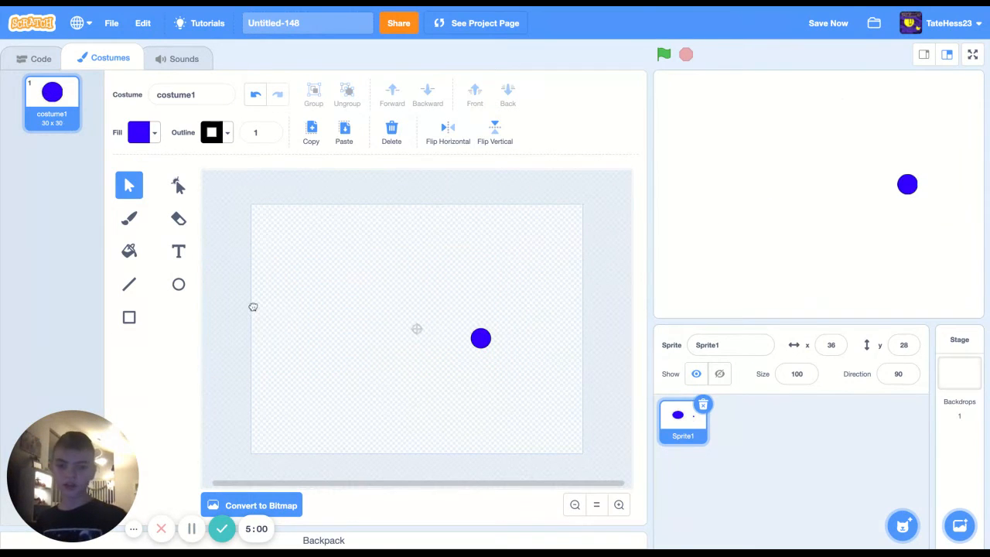
{"action": "left_click_drag", "start_coordinate": [444, 237], "coordinate": [499, 395]}
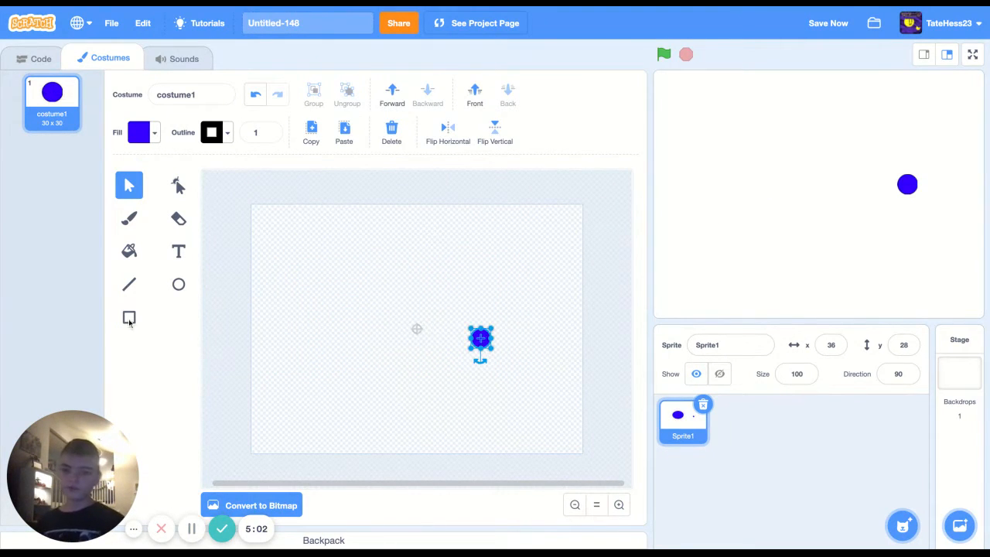
{"action": "key", "text": "Delete"}
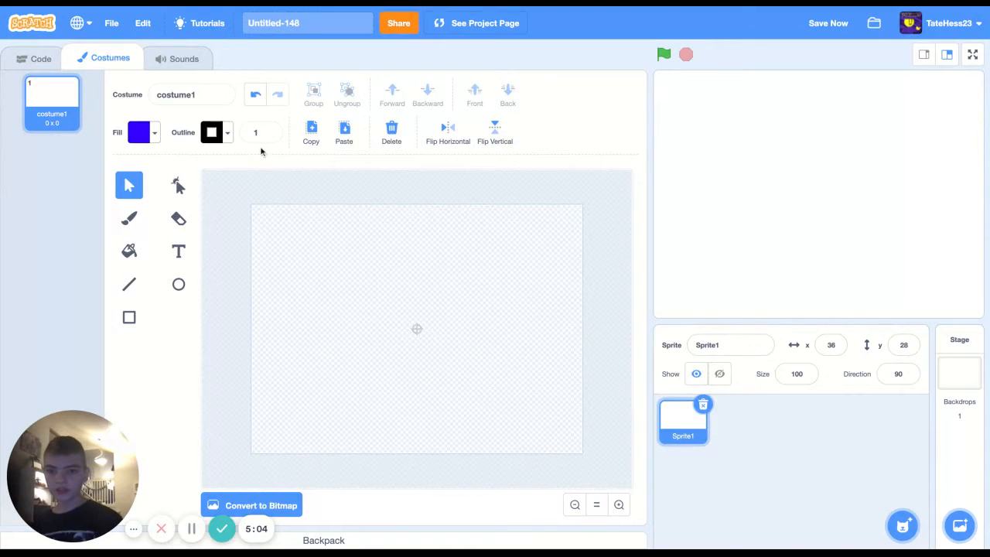
Step: Set the outline width to 100 and draw a blue oval about 263 x 251 left of the canvas center
{"action": "left_click", "coordinate": [247, 133]}
{"action": "type", "text": "100"}
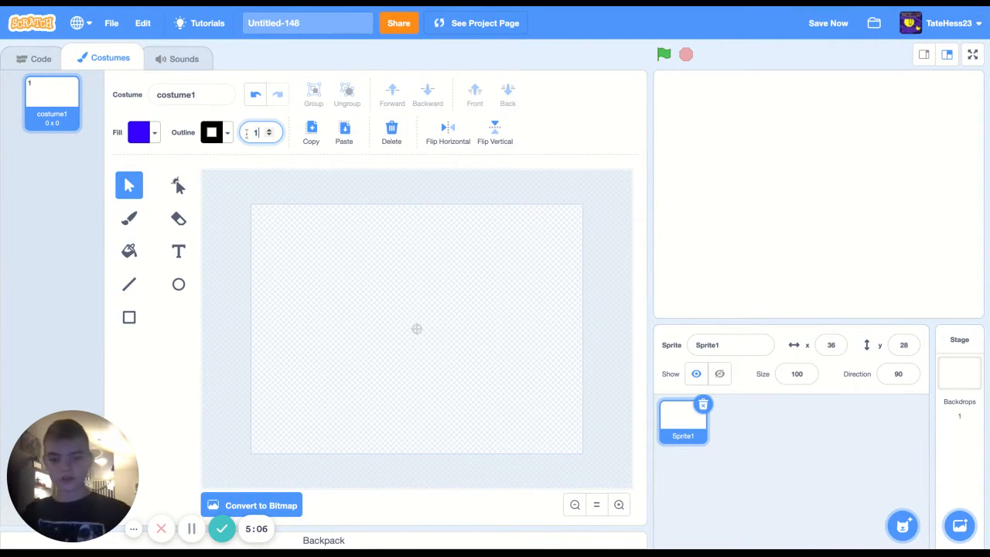
{"action": "left_click_drag", "start_coordinate": [369, 246], "coordinate": [493, 322]}
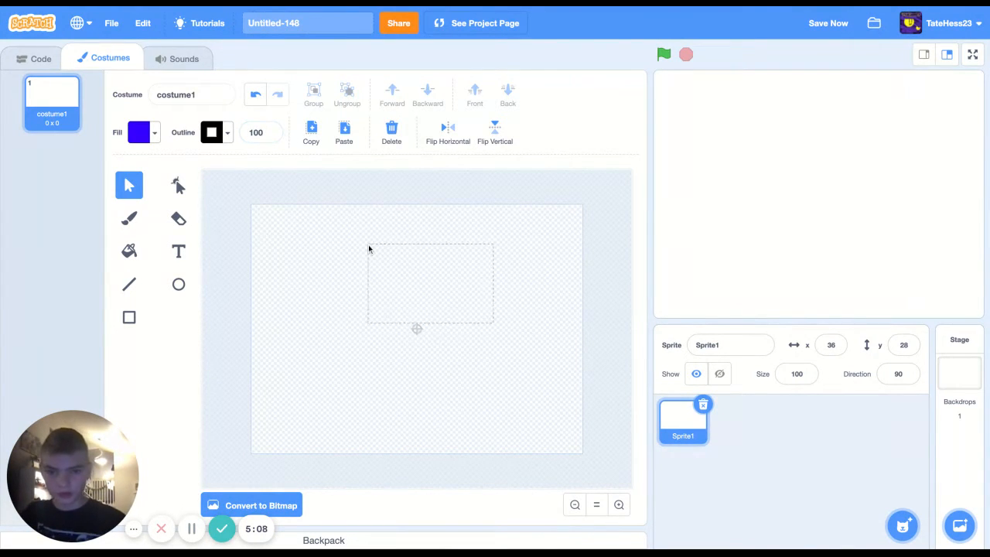
{"action": "left_click", "coordinate": [178, 284]}
{"action": "left_click_drag", "start_coordinate": [286, 221], "coordinate": [448, 374]}
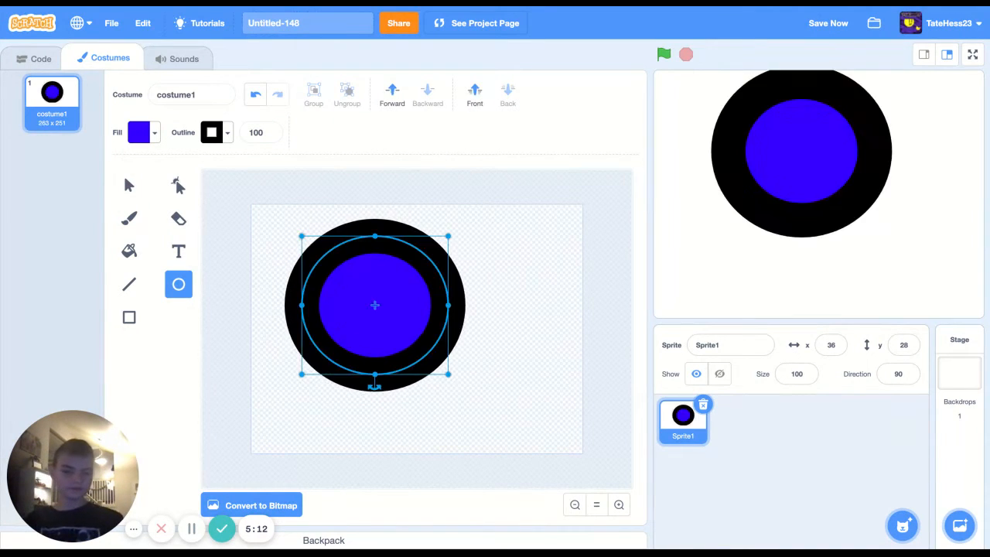
Step: Replace the thick-outlined oval with a blue circle about 76 x 77 with outline width 5, and remove the stray dot
{"action": "key", "text": "Delete"}
{"action": "left_click", "coordinate": [246, 132]}
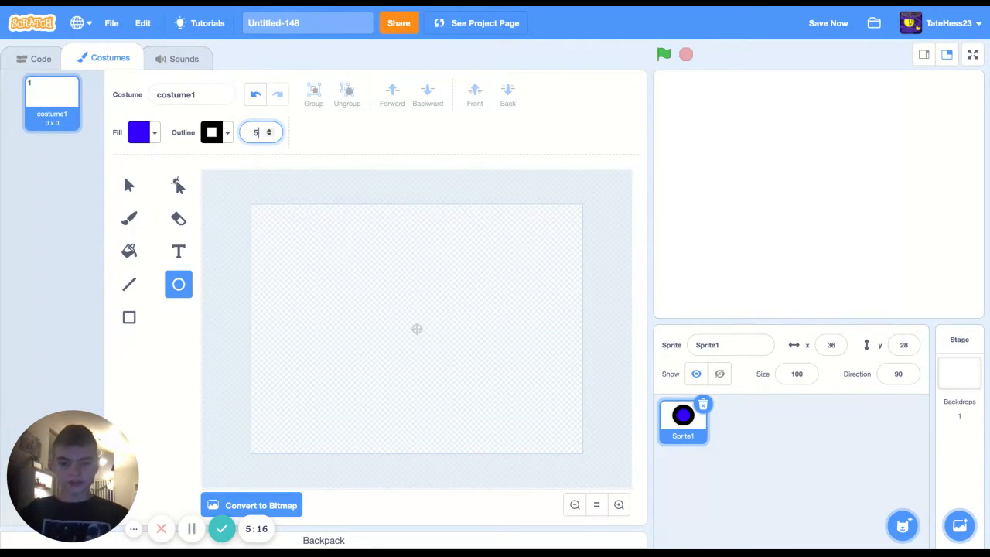
{"action": "left_click", "coordinate": [412, 226]}
{"action": "left_click_drag", "start_coordinate": [291, 252], "coordinate": [341, 303]}
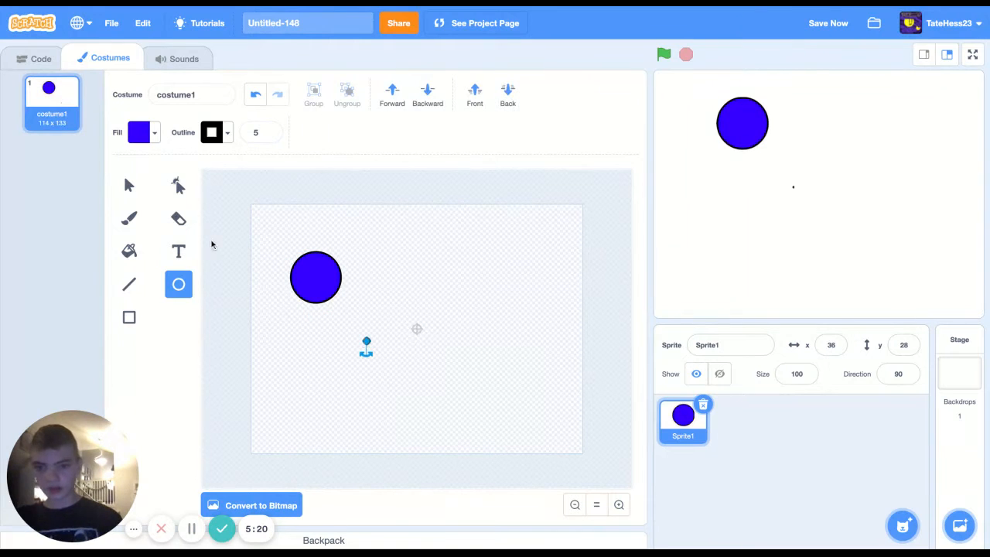
{"action": "key", "text": "Delete"}
Step: Set the eraser size to 65 and erase a diagonal strip through the blue circle
{"action": "left_click", "coordinate": [177, 219]}
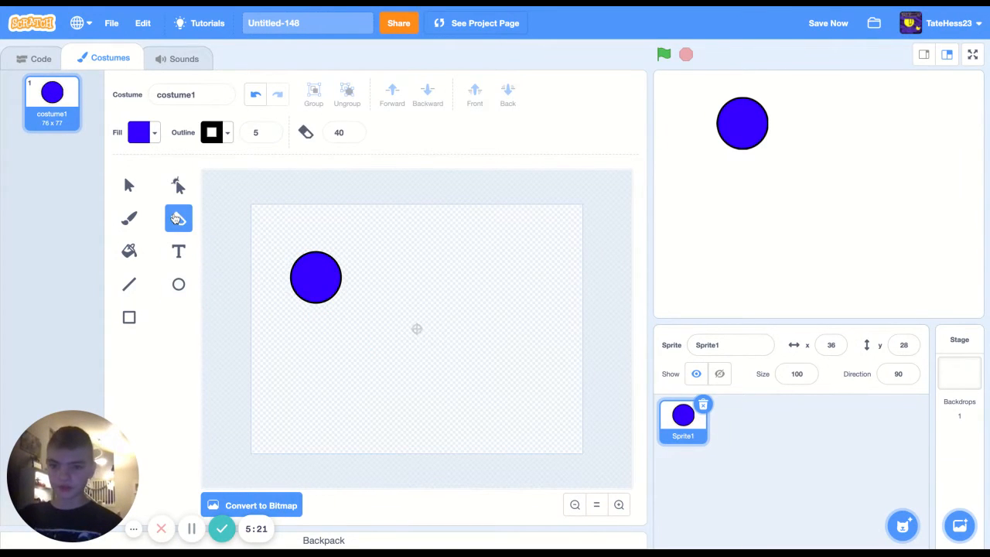
{"action": "left_click", "coordinate": [330, 132]}
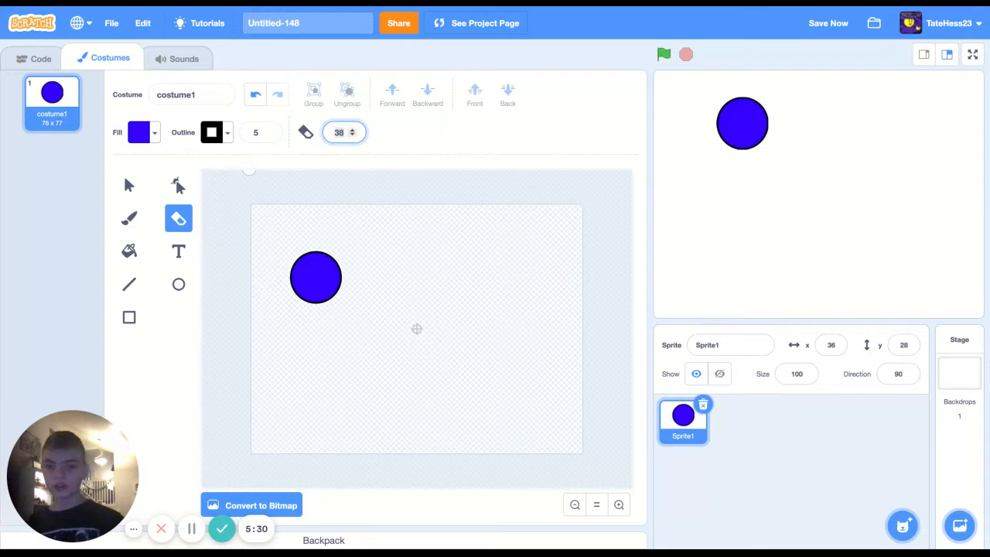
{"action": "left_click", "coordinate": [352, 129]}
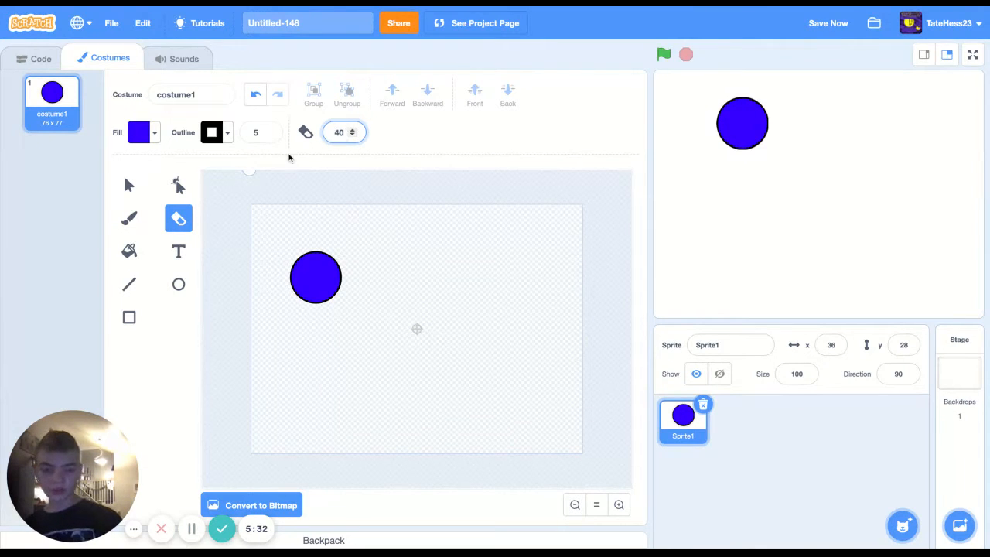
{"action": "type", "text": "65"}
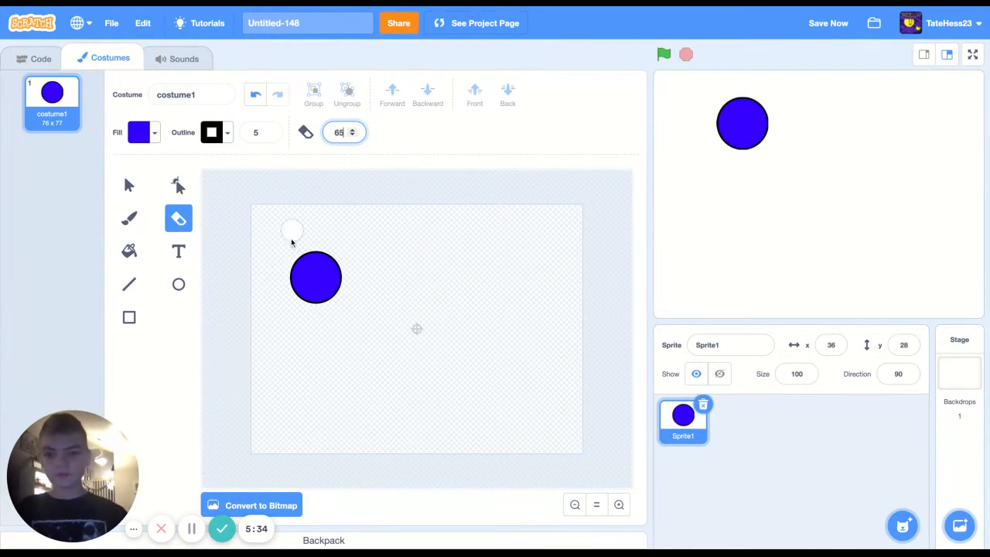
{"action": "left_click_drag", "start_coordinate": [299, 249], "coordinate": [383, 338]}
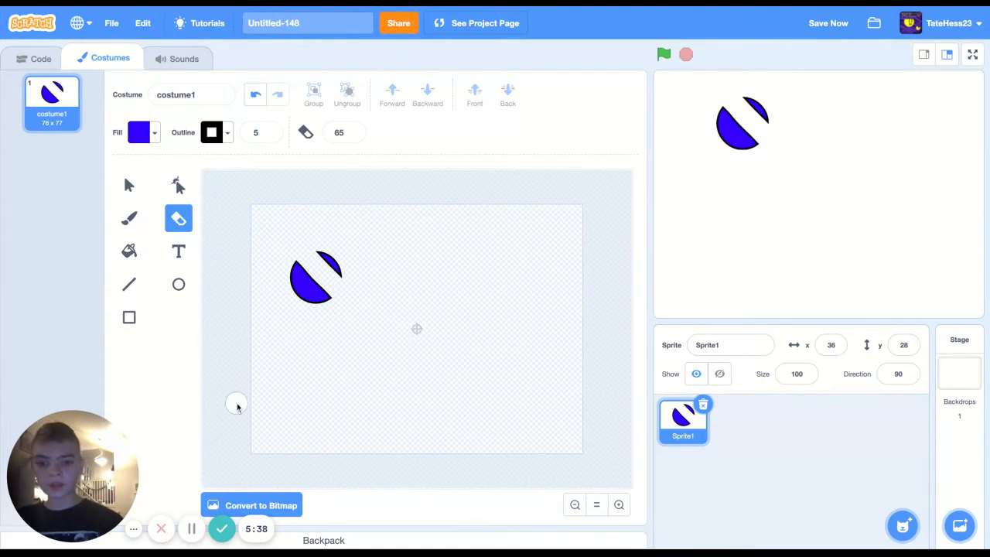
Step: Undo the erased strip and the stray dot's deletion
{"action": "scroll", "coordinate": [290, 319], "scroll_direction": "up", "scroll_amount": 5}
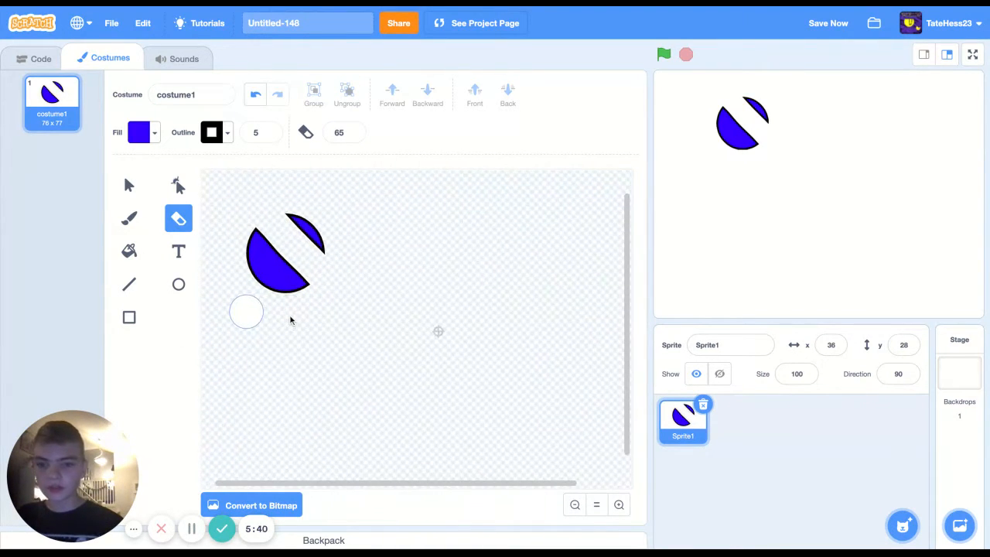
{"action": "scroll", "coordinate": [302, 309], "scroll_direction": "down", "scroll_amount": 2}
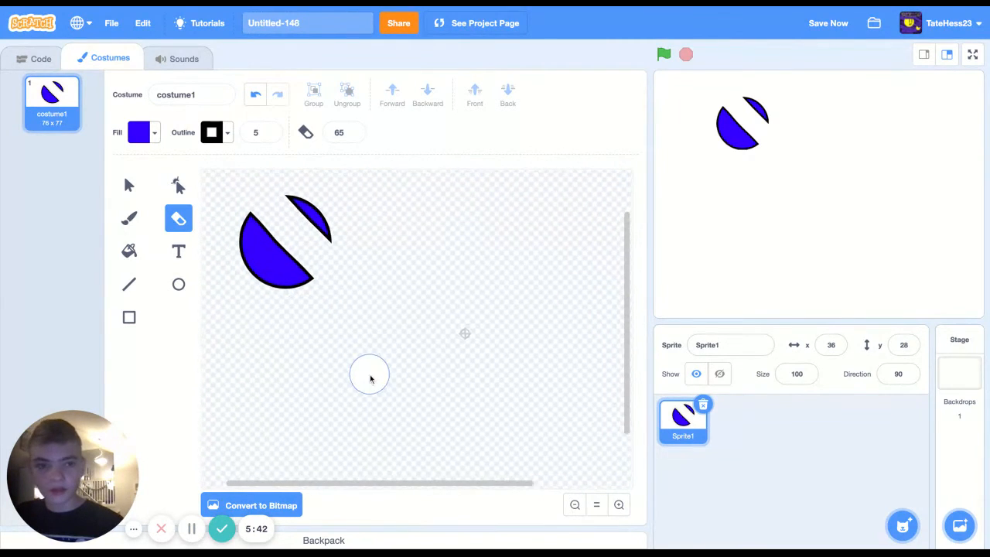
{"action": "scroll", "coordinate": [370, 377], "scroll_direction": "down", "scroll_amount": 2}
{"action": "scroll", "coordinate": [370, 378], "scroll_direction": "down", "scroll_amount": 1}
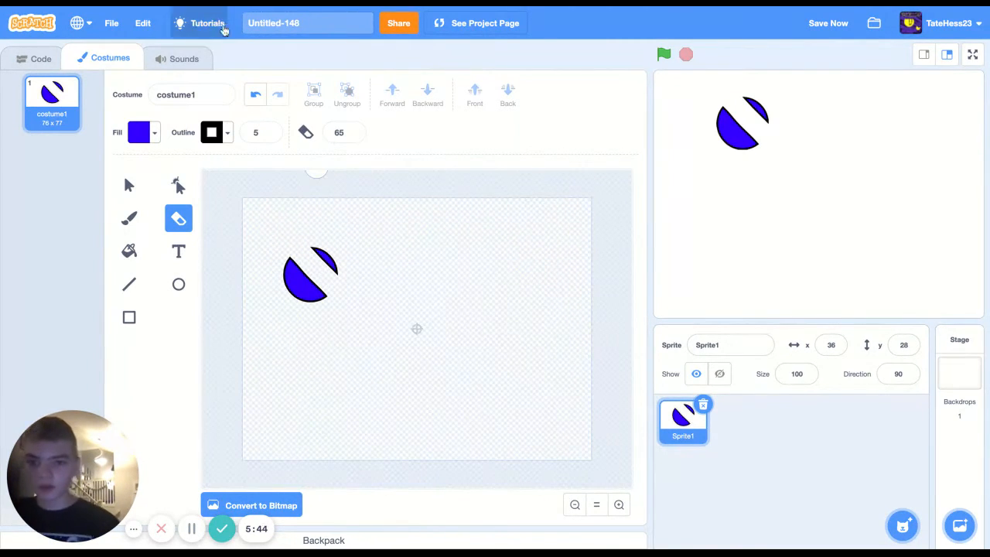
{"action": "left_click", "coordinate": [256, 94]}
{"action": "left_click", "coordinate": [258, 96]}
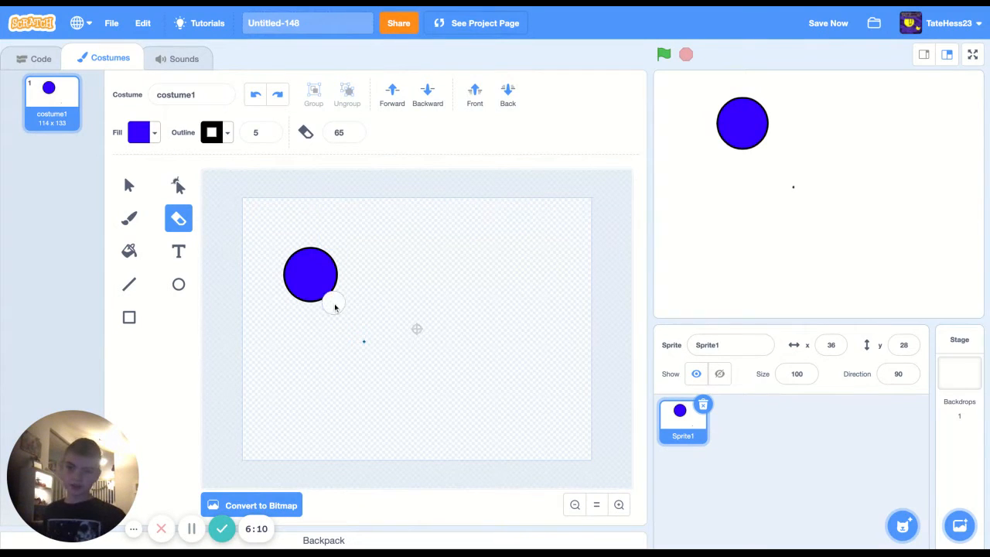
Step: Set the Text tool's fill to black by lowering the brightness to 0
{"action": "left_click", "coordinate": [178, 255]}
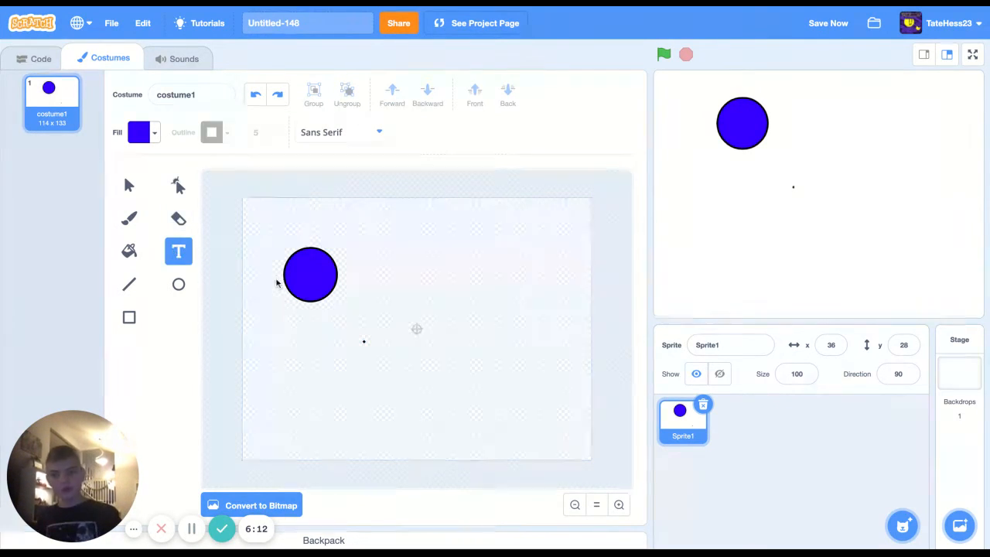
{"action": "left_click", "coordinate": [156, 139]}
{"action": "left_click_drag", "start_coordinate": [173, 267], "coordinate": [15, 303]}
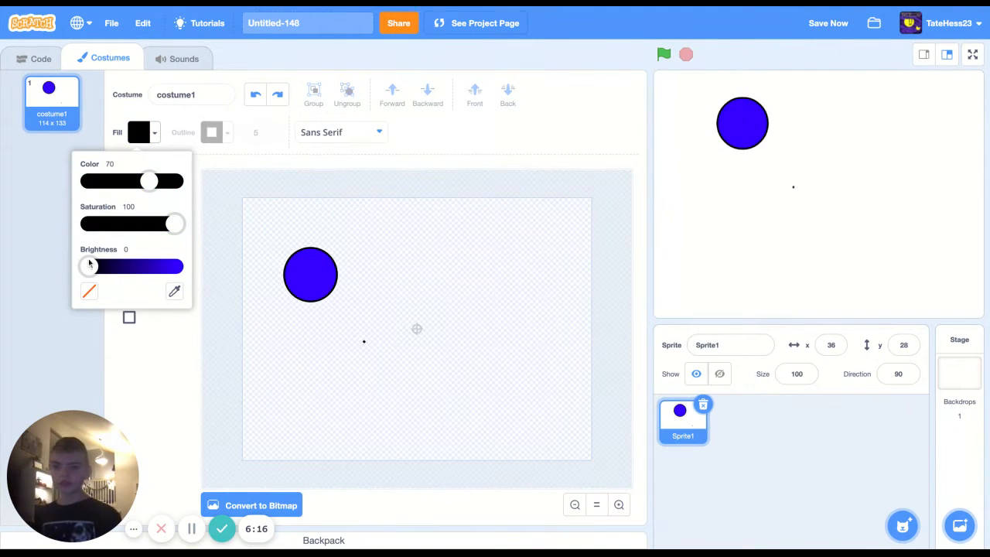
{"action": "mouse_move", "coordinate": [89, 265]}
{"action": "left_mouse_down"}
{"action": "mouse_move", "coordinate": [109, 266]}
{"action": "mouse_move", "coordinate": [92, 268]}
{"action": "left_mouse_up"}
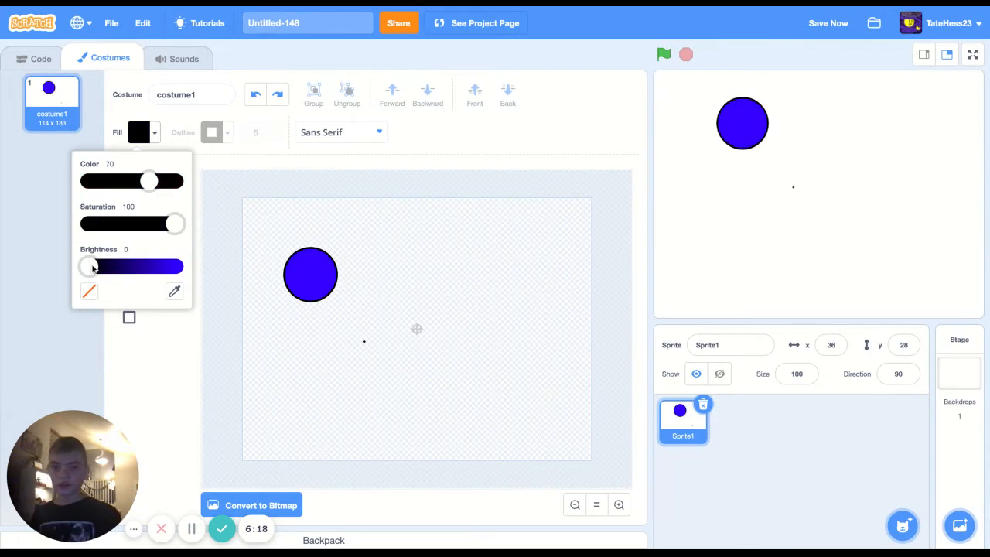
Step: Add the Sans Serif sample text "dfhjdskjfhsdkfjhsdkjfhsdljdsivhffhov" below the blue circle
{"action": "left_click", "coordinate": [306, 358]}
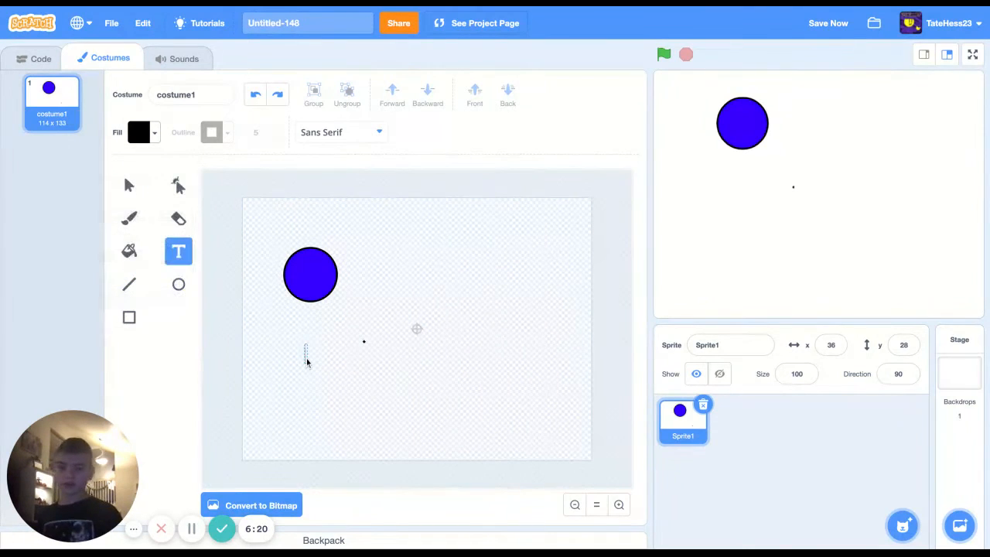
{"action": "type", "text": "dfhjdskjfhsdkfjh"}
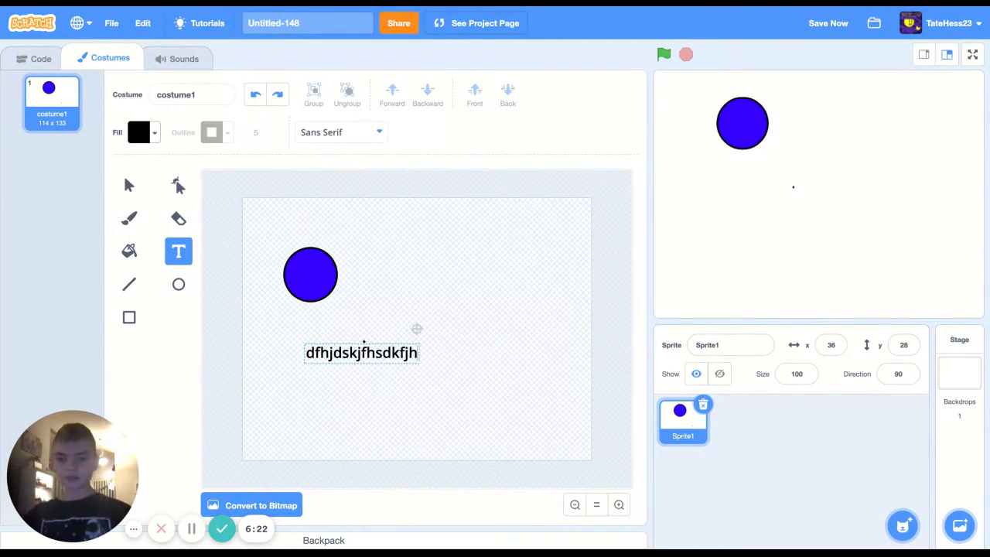
{"action": "type", "text": "sdkjfhsdljdsivhffhov"}
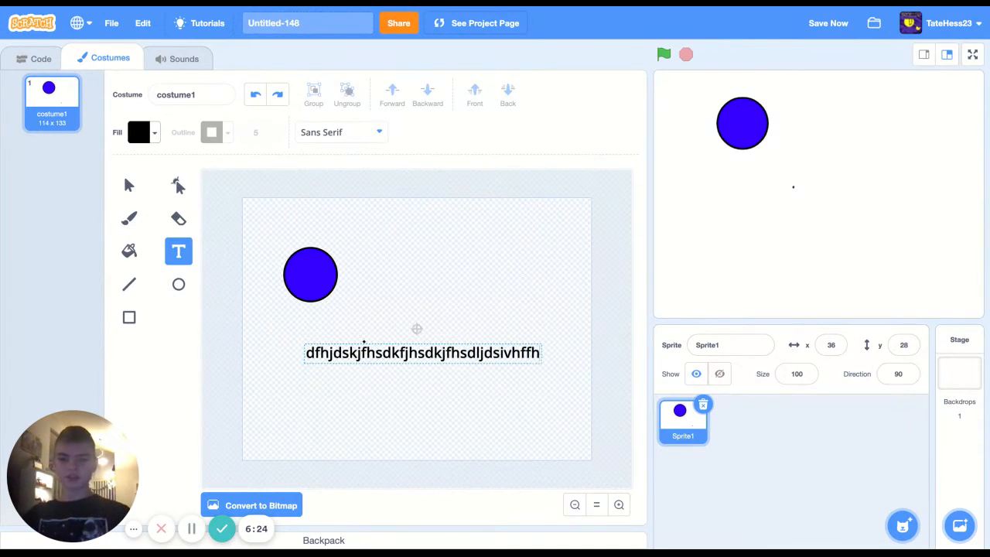
{"action": "left_click", "coordinate": [344, 452]}
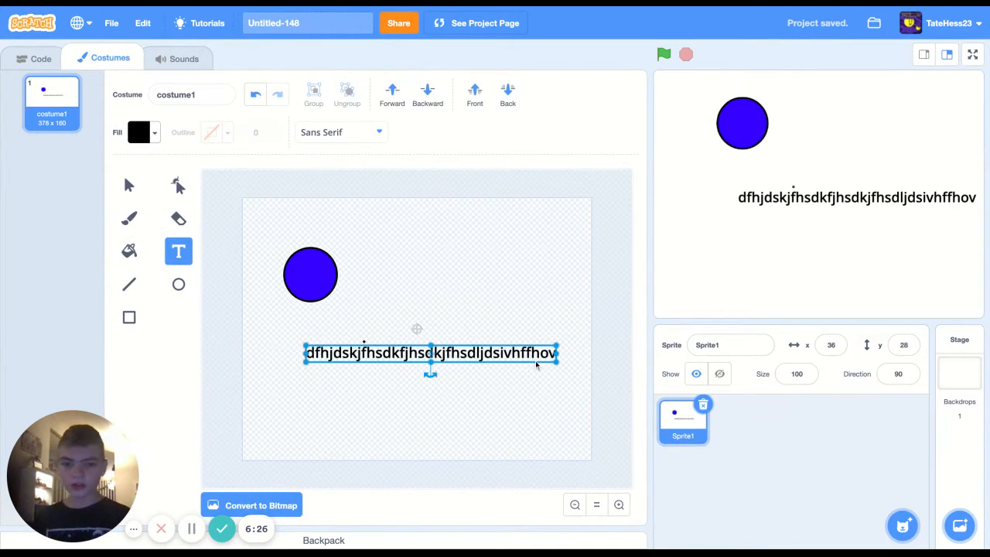
Step: Enlarge the sample text beyond the canvas edges and delete it
{"action": "left_click_drag", "start_coordinate": [555, 363], "coordinate": [588, 394]}
{"action": "left_click_drag", "start_coordinate": [540, 367], "coordinate": [406, 354]}
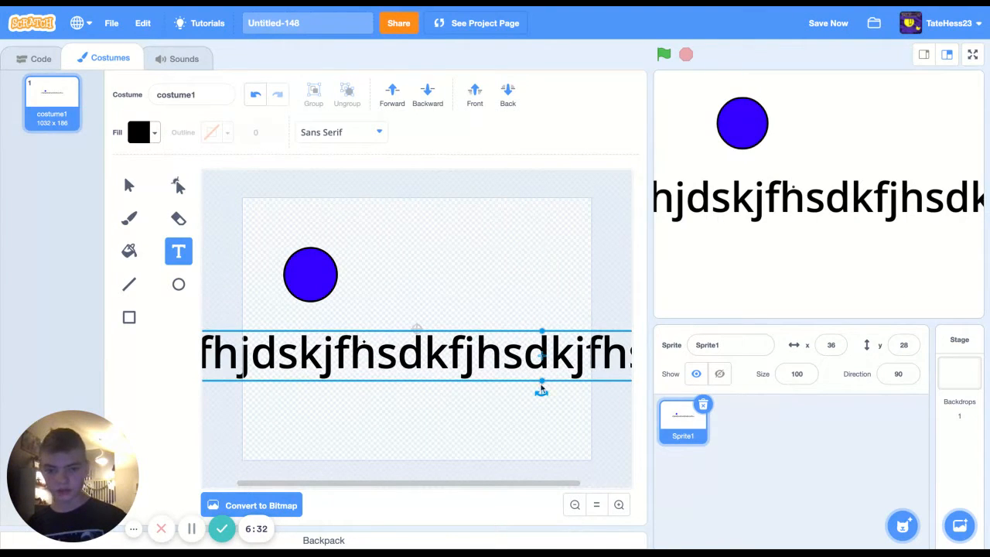
{"action": "key", "text": "Delete"}
{"action": "left_click", "coordinate": [476, 362]}
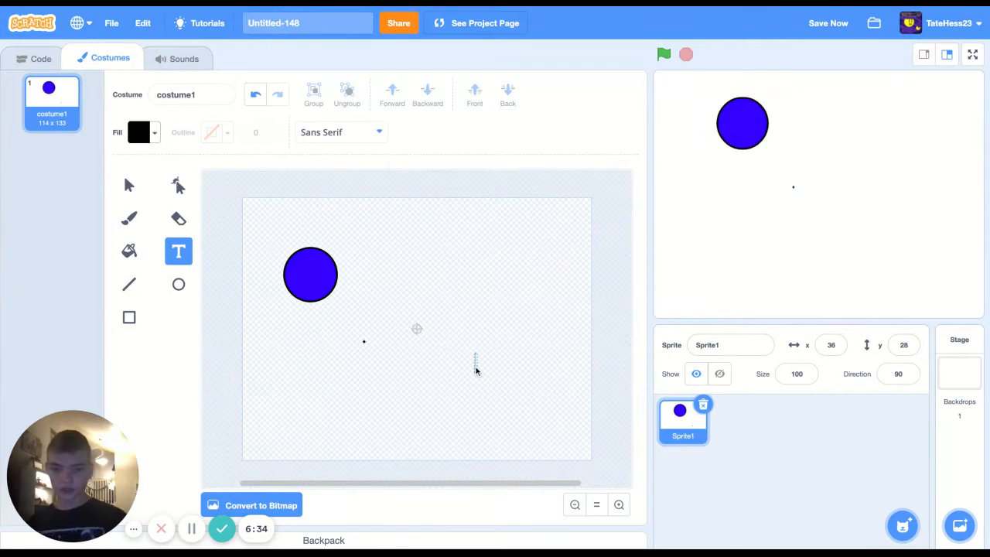
Step: Add the text "dhjfs" in the lower-right part of the canvas and enlarge it to more than double its size
{"action": "type", "text": "dhjfs"}
{"action": "left_click", "coordinate": [500, 391]}
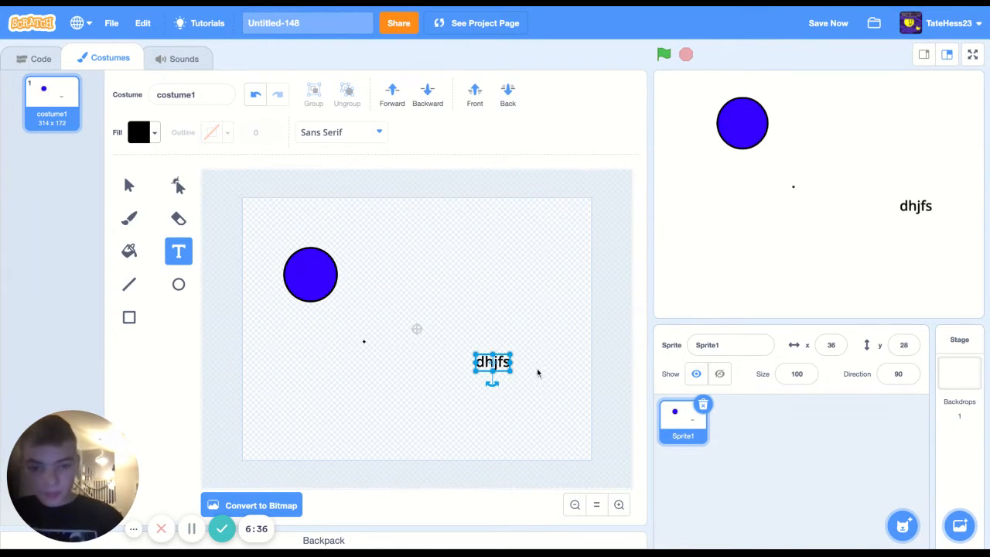
{"action": "left_click_drag", "start_coordinate": [512, 376], "coordinate": [561, 396]}
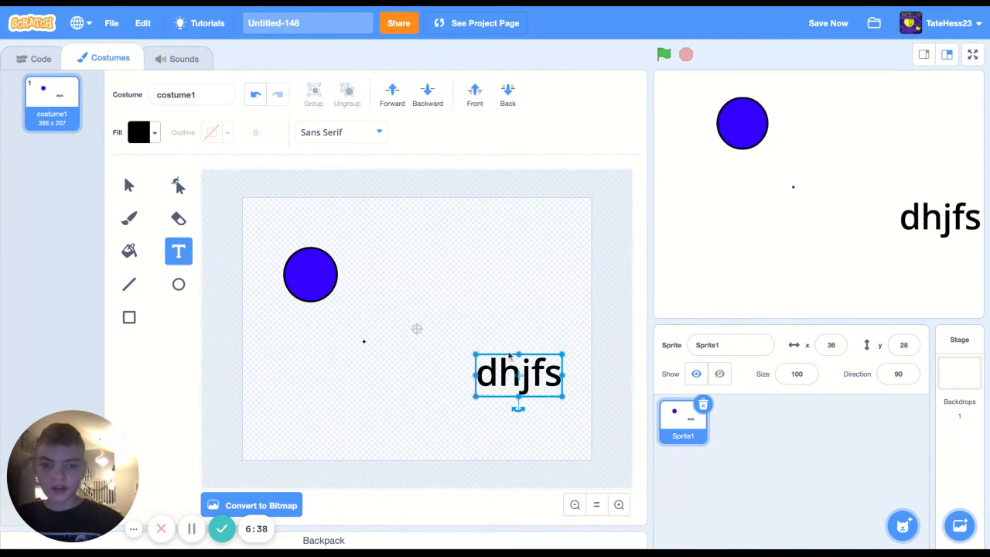
{"action": "left_click", "coordinate": [492, 338]}
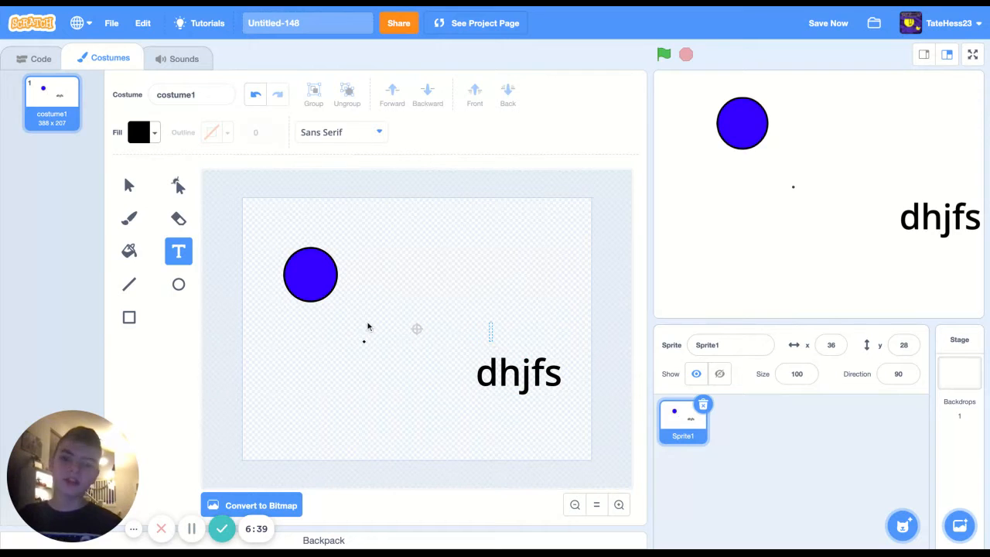
Step: Fill the "dhjfs" text with a horizontal gradient running from black to white
{"action": "left_click", "coordinate": [129, 190]}
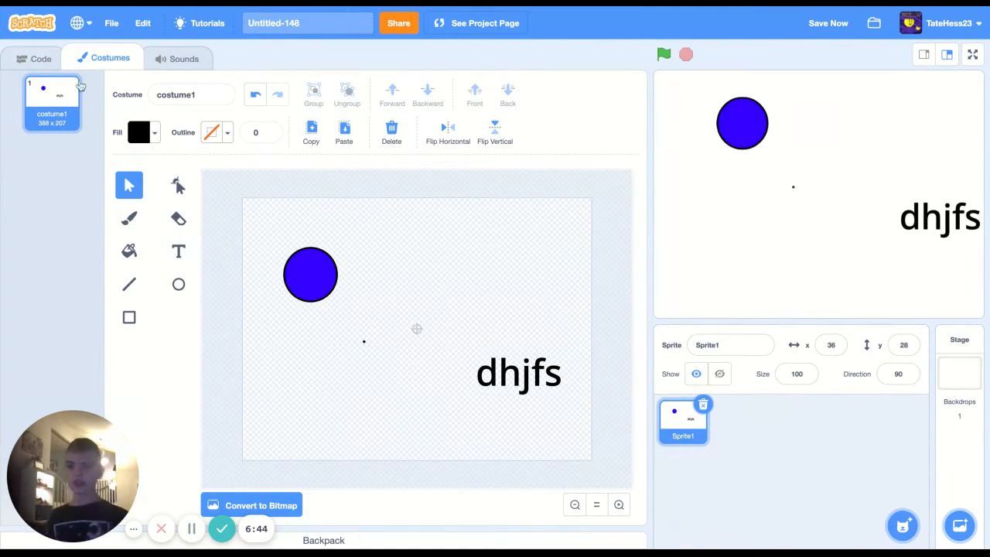
{"action": "left_click", "coordinate": [143, 139]}
{"action": "left_click", "coordinate": [122, 167]}
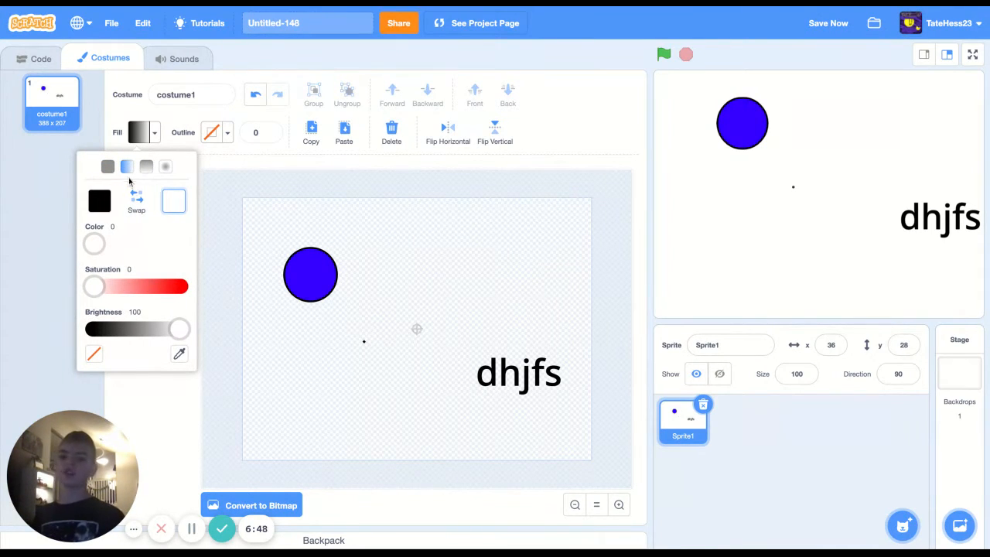
{"action": "left_click", "coordinate": [140, 384]}
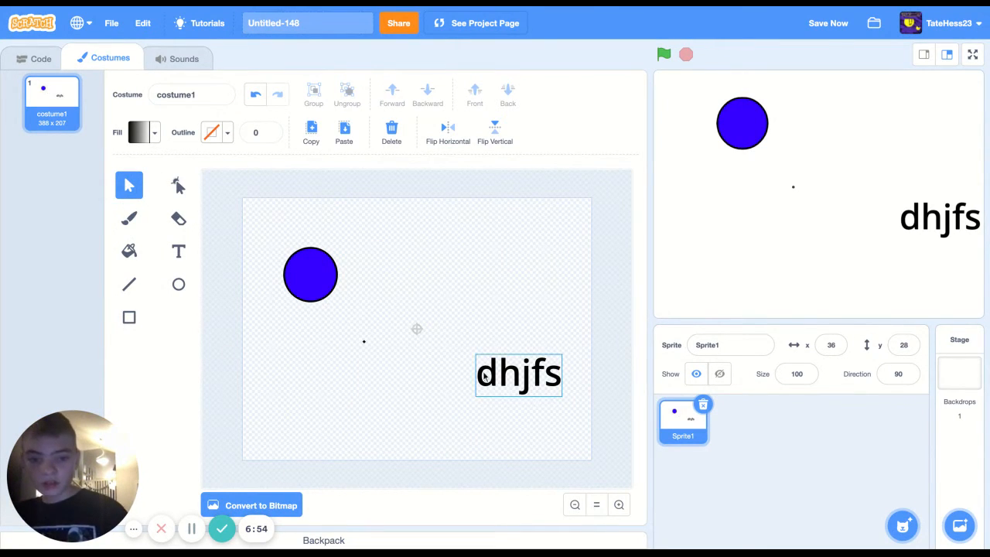
{"action": "left_click", "coordinate": [128, 250]}
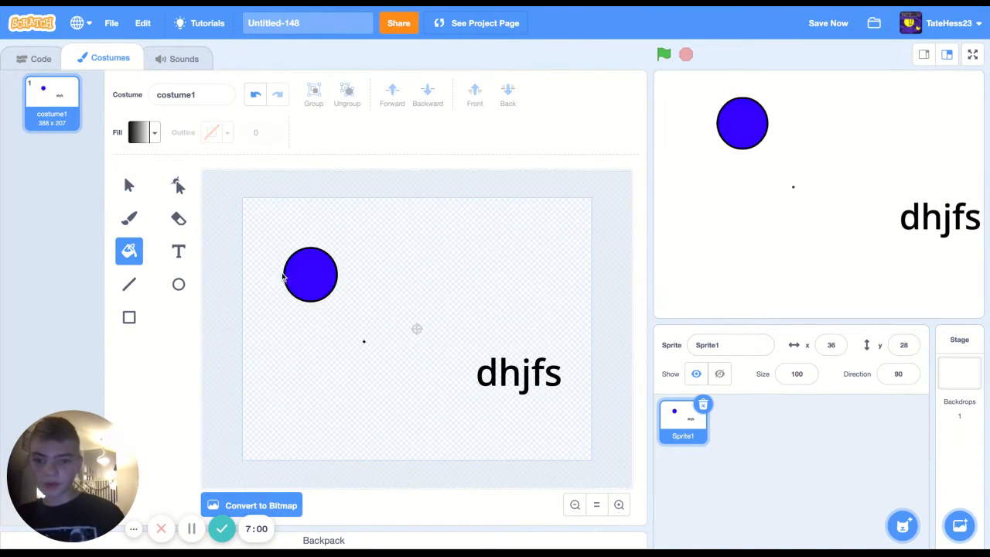
{"action": "scroll", "coordinate": [282, 279], "scroll_direction": "up", "scroll_amount": 3}
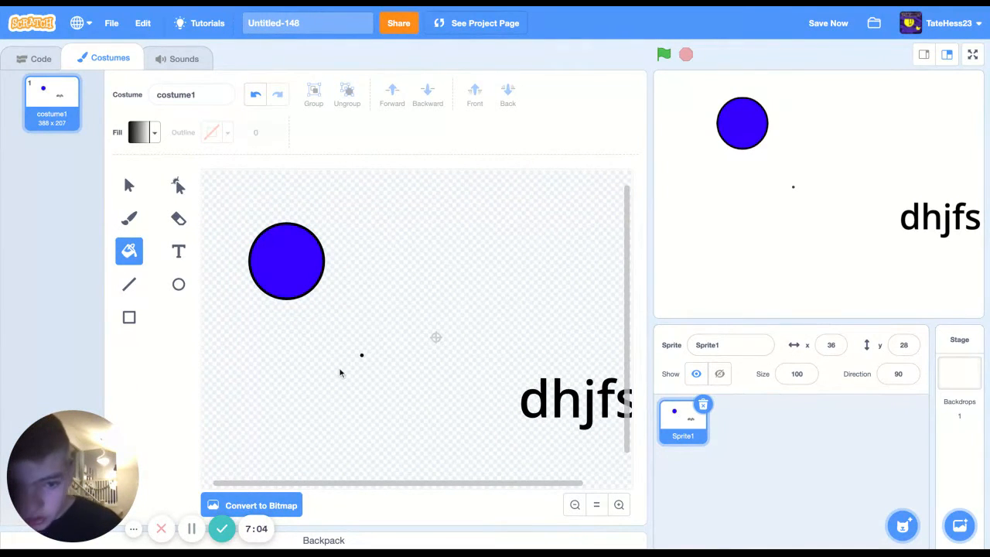
{"action": "scroll", "coordinate": [340, 371], "scroll_direction": "down", "scroll_amount": 3}
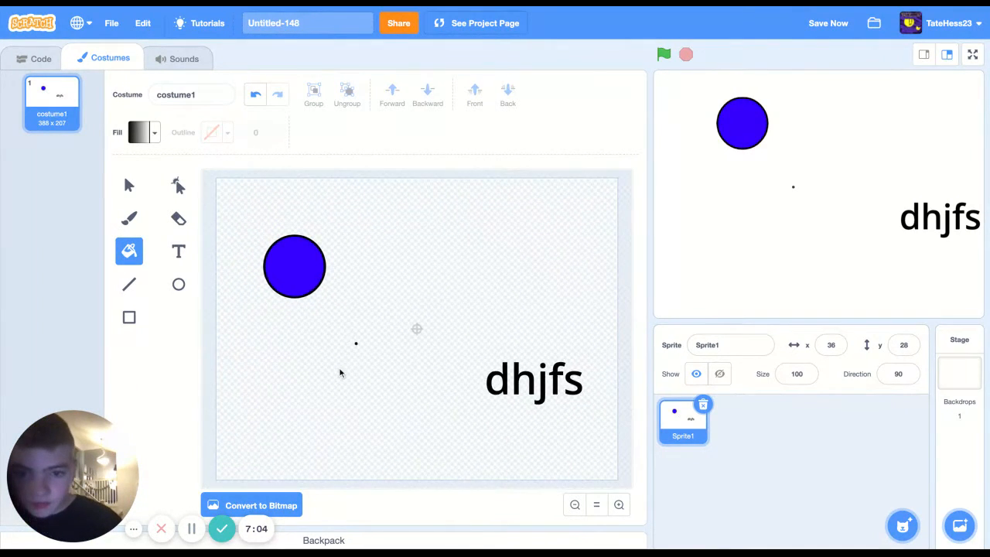
{"action": "left_click", "coordinate": [532, 378]}
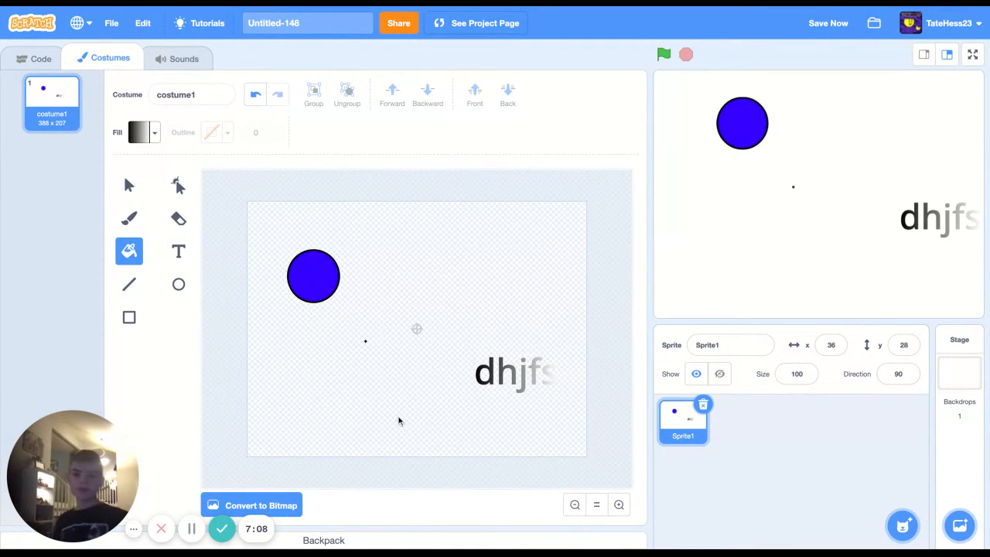
Step: Refill the "dhjfs" text with a black-to-white radial gradient
{"action": "left_click", "coordinate": [153, 136]}
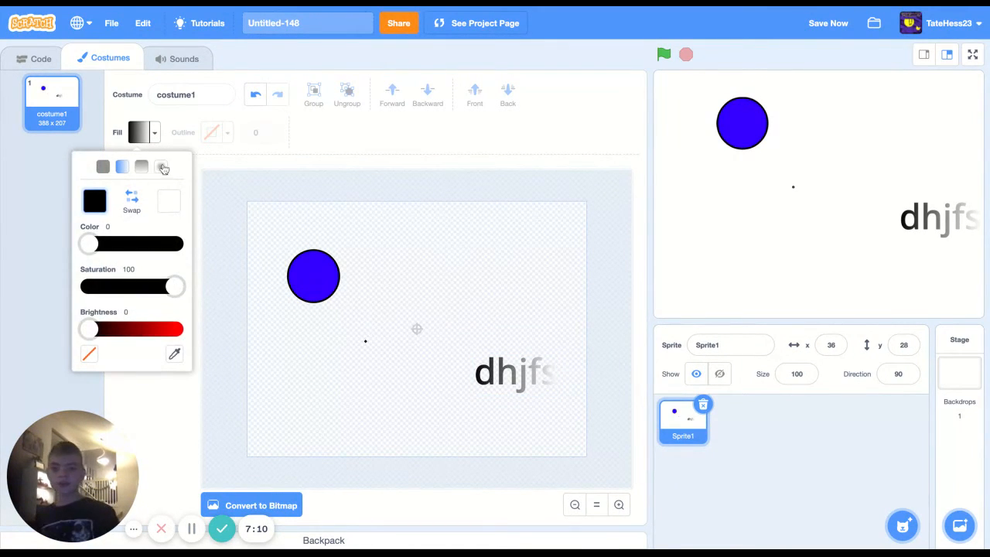
{"action": "left_click", "coordinate": [162, 168]}
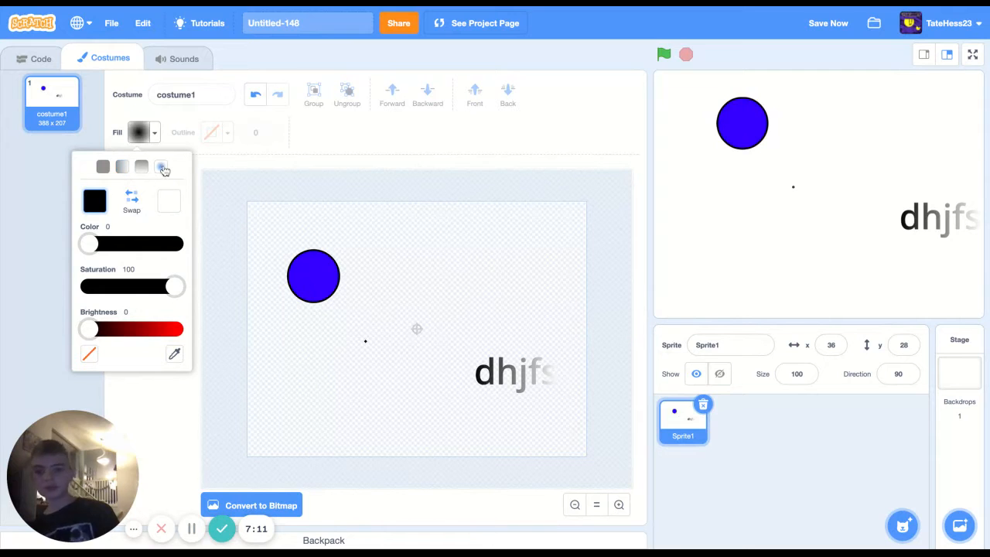
{"action": "left_click", "coordinate": [516, 375]}
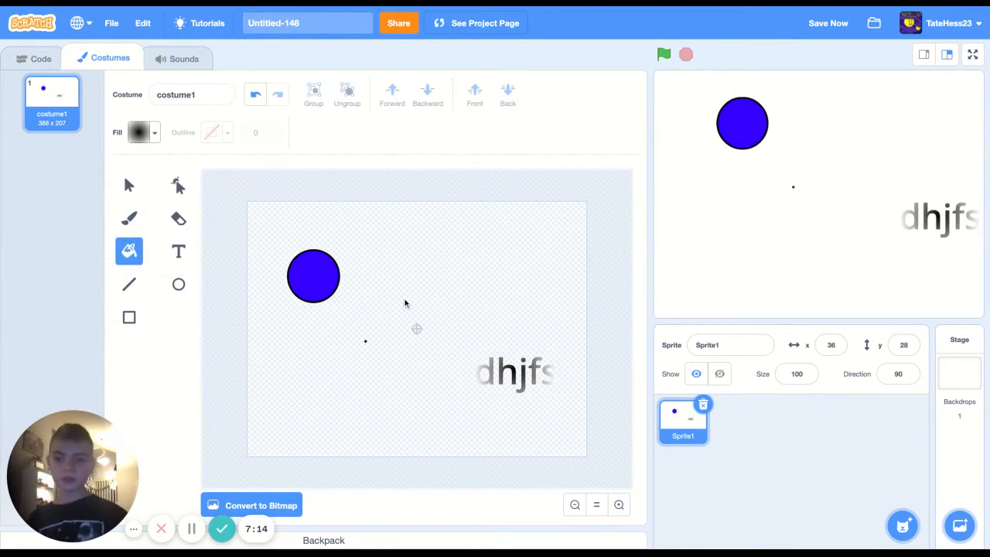
Step: Select the gradient-filled "dhjfs" text and delete it
{"action": "left_click", "coordinate": [178, 220]}
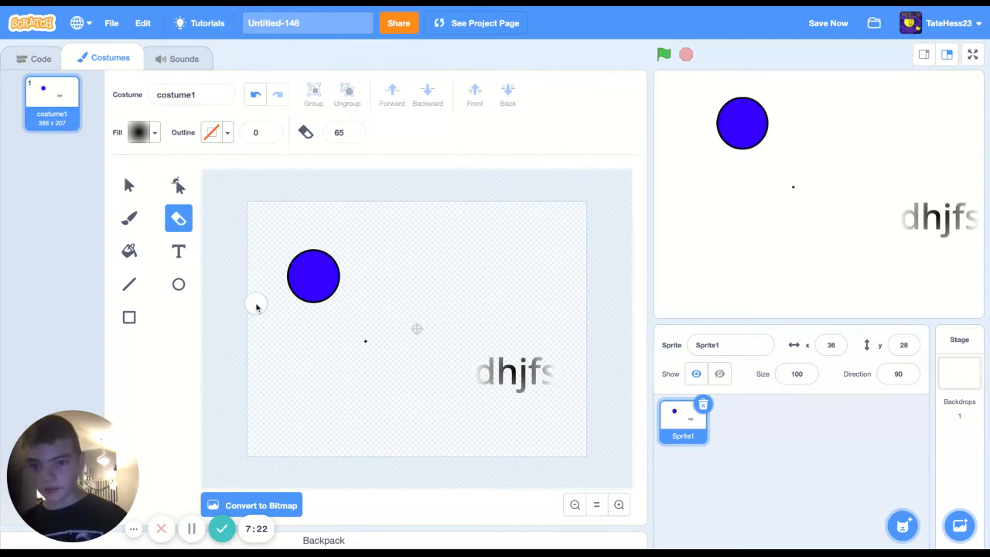
{"action": "left_click", "coordinate": [133, 190]}
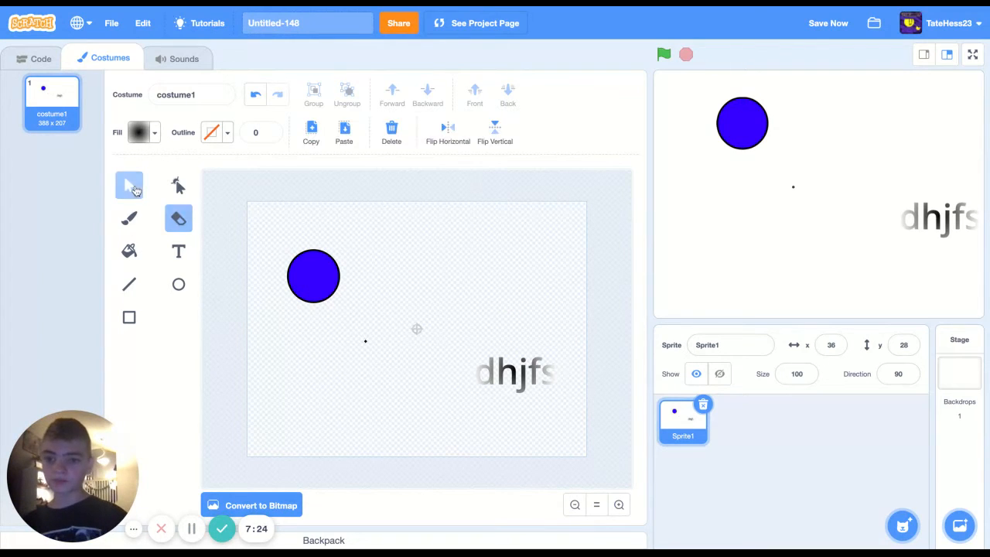
{"action": "left_click_drag", "start_coordinate": [449, 345], "coordinate": [571, 408]}
{"action": "key", "text": "Delete"}
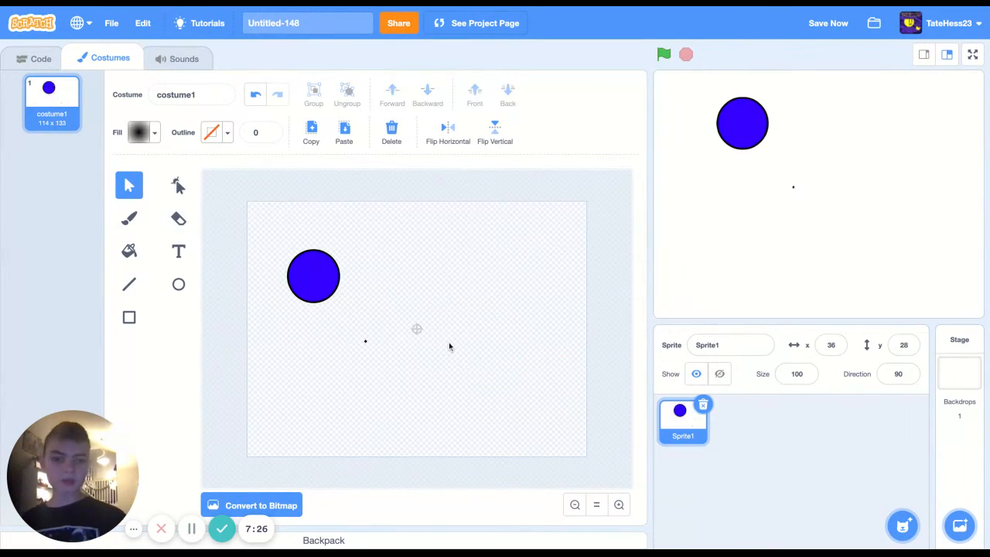
Step: Draw two crossing diagonal lines with a black outline of width 1 near the canvas centre
{"action": "left_click", "coordinate": [130, 287]}
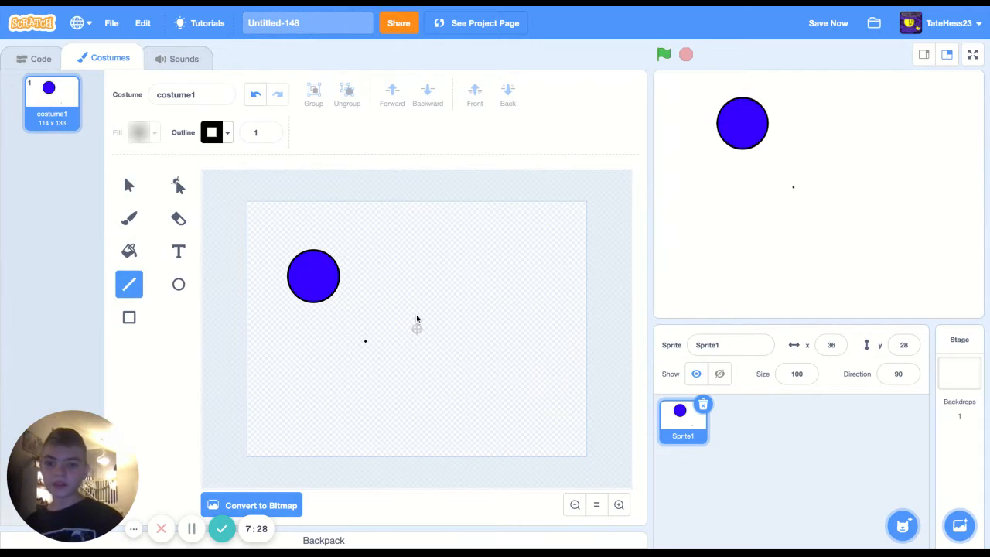
{"action": "left_click_drag", "start_coordinate": [416, 316], "coordinate": [491, 378]}
{"action": "left_click_drag", "start_coordinate": [424, 397], "coordinate": [493, 268]}
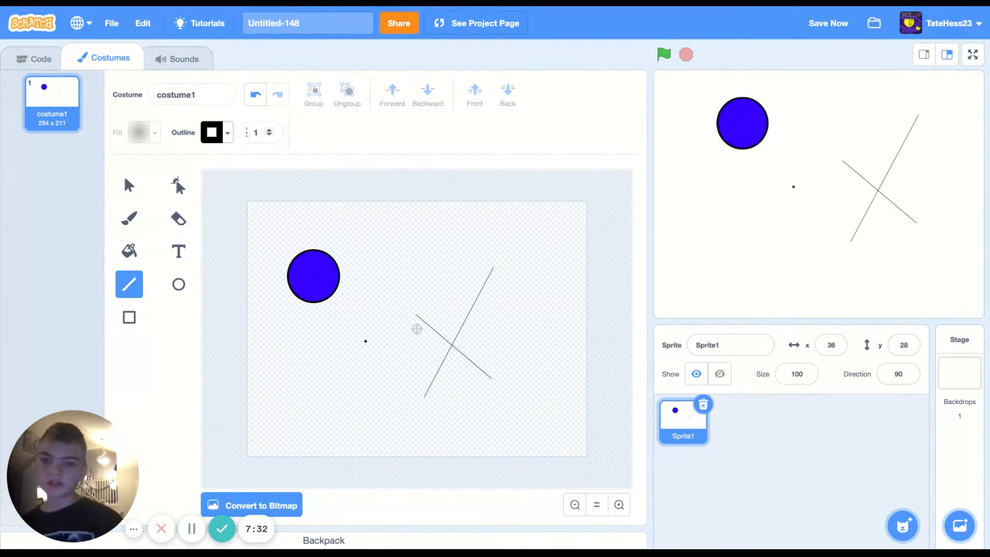
Step: Set the line width to 10 and extend both crossing lines with a new segment from their upper ends
{"action": "left_click", "coordinate": [248, 132]}
{"action": "type", "text": "0"}
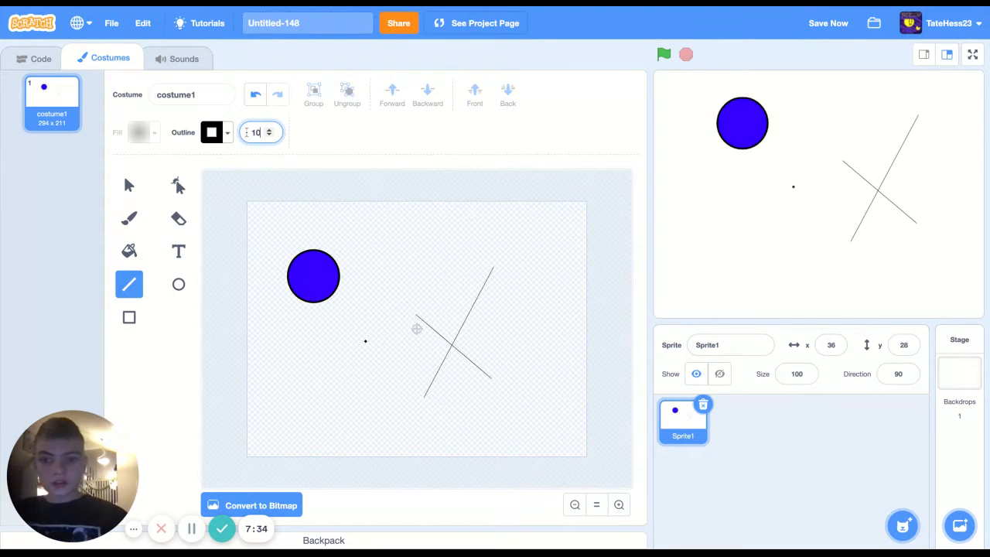
{"action": "key", "text": "Return"}
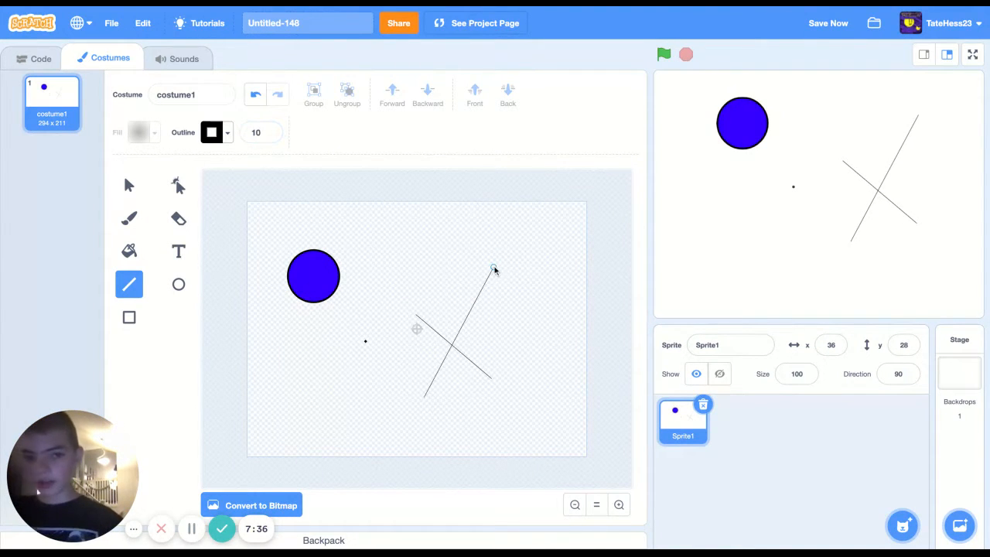
{"action": "left_click", "coordinate": [494, 268]}
{"action": "left_click_drag", "start_coordinate": [494, 268], "coordinate": [561, 242]}
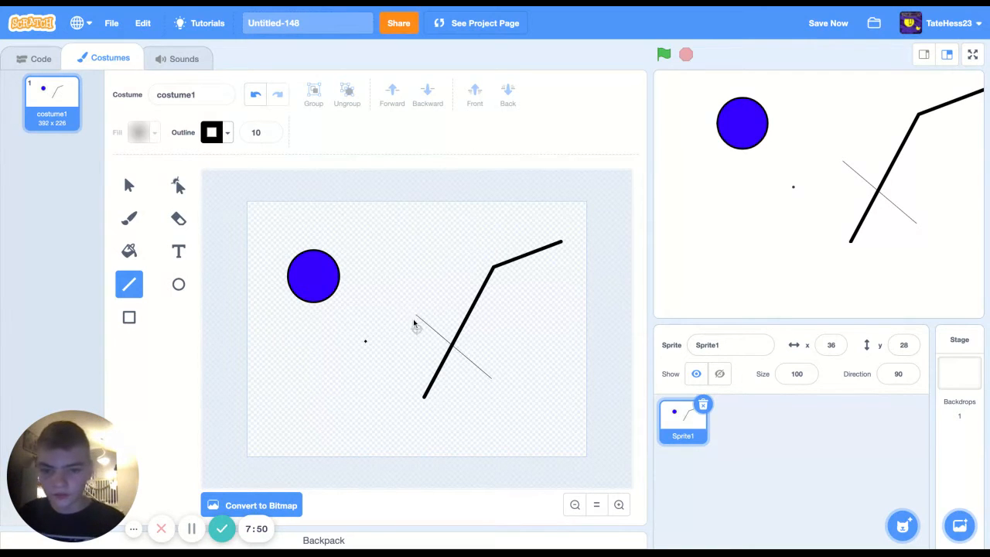
{"action": "left_click_drag", "start_coordinate": [398, 319], "coordinate": [338, 350]}
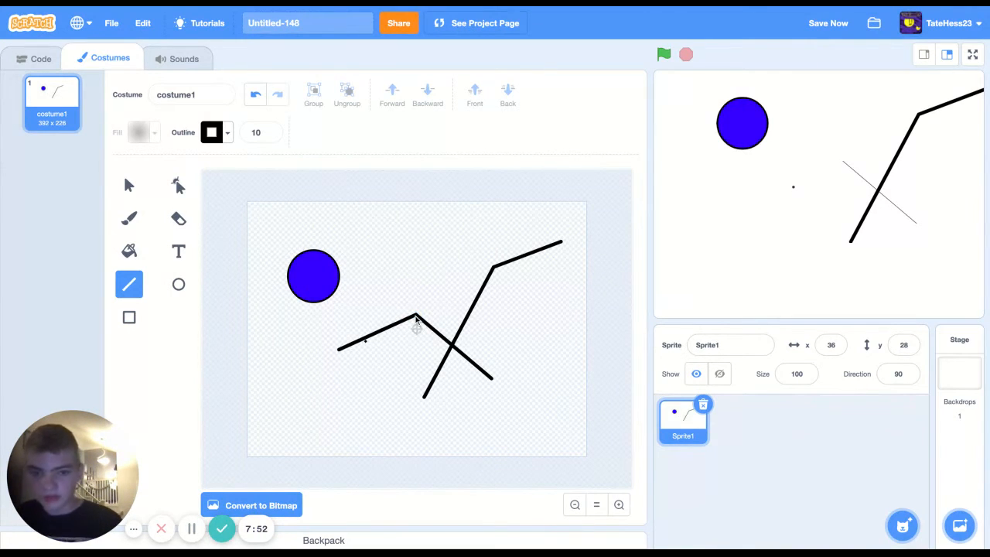
Step: Select both extended lines and delete them
{"action": "left_click", "coordinate": [129, 184]}
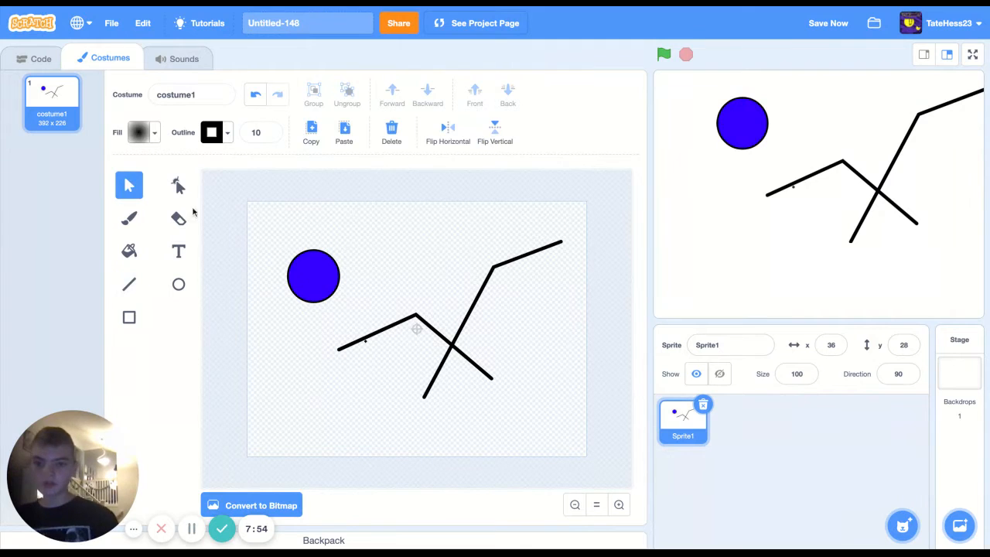
{"action": "left_click_drag", "start_coordinate": [385, 281], "coordinate": [558, 434]}
{"action": "key", "text": "Delete"}
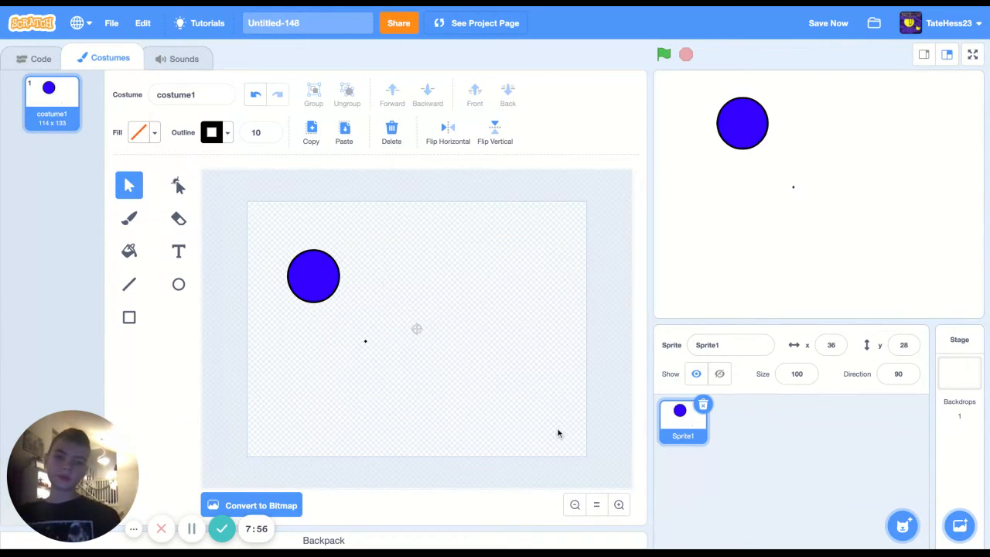
Step: Draw a closed red quadrilateral with the Line tool near the canvas centre and fill it with a white-to-purple radial gradient
{"action": "left_click", "coordinate": [133, 288]}
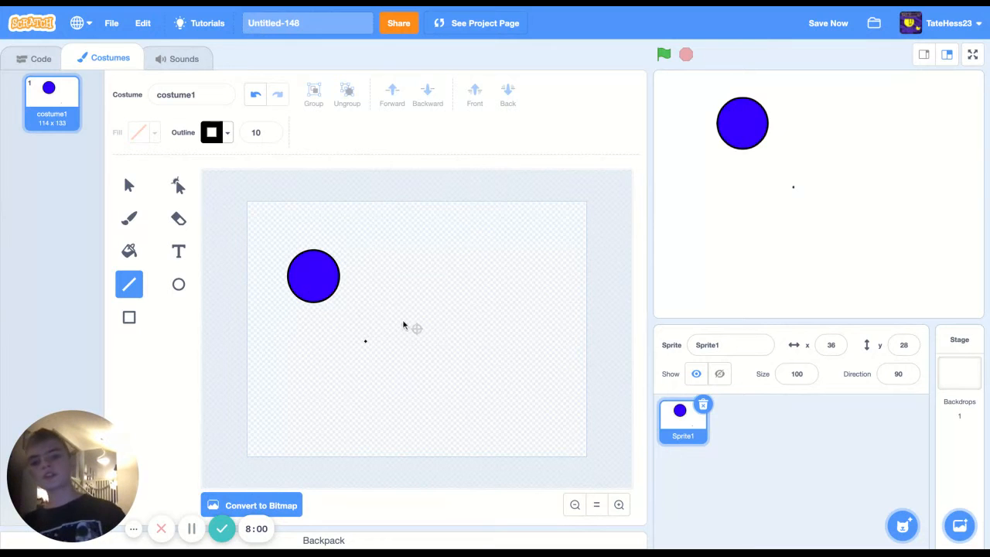
{"action": "left_click", "coordinate": [219, 134]}
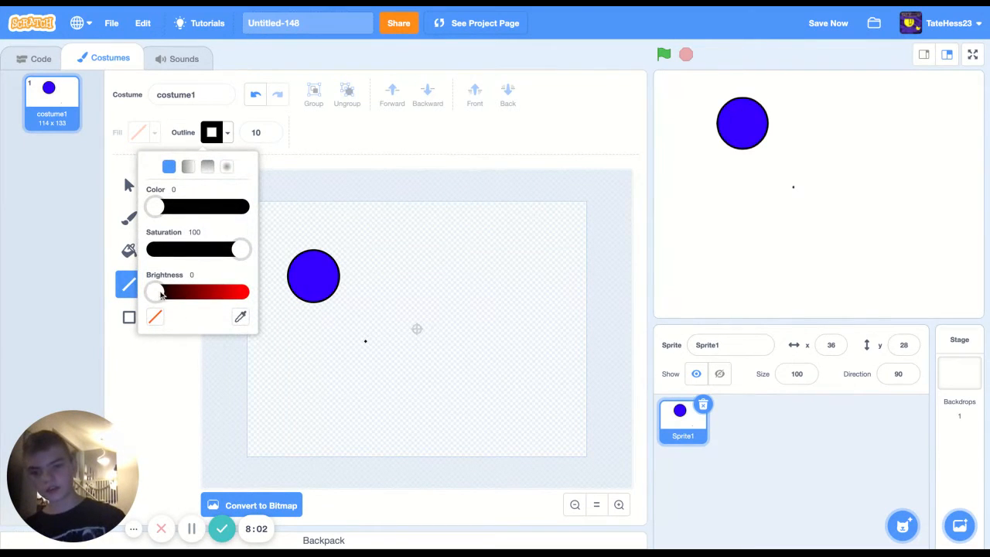
{"action": "left_click_drag", "start_coordinate": [155, 292], "coordinate": [244, 291]}
{"action": "left_click", "coordinate": [397, 363]}
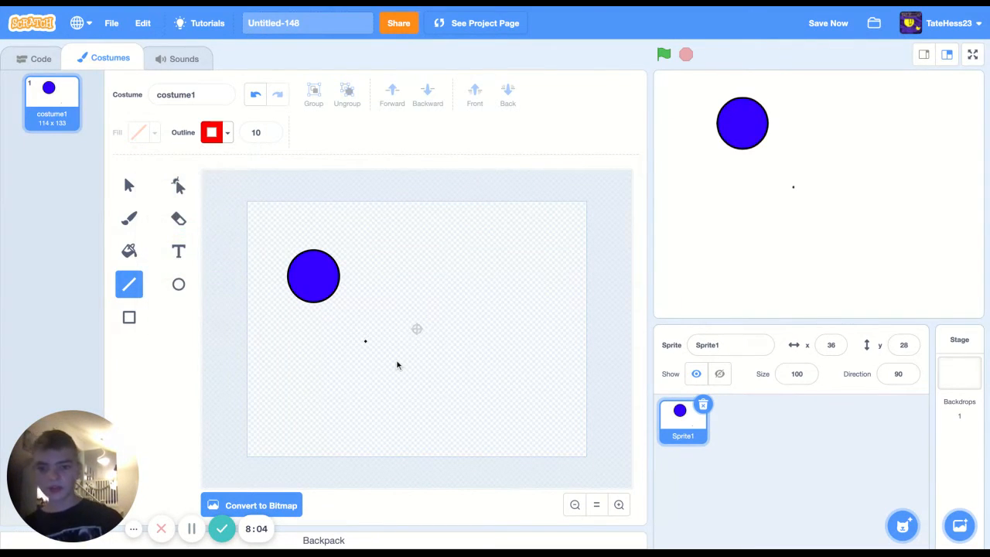
{"action": "left_click", "coordinate": [389, 339]}
{"action": "mouse_move", "coordinate": [389, 338]}
{"action": "left_mouse_down"}
{"action": "mouse_move", "coordinate": [414, 373]}
{"action": "mouse_move", "coordinate": [475, 355]}
{"action": "mouse_move", "coordinate": [478, 283]}
{"action": "mouse_move", "coordinate": [389, 336]}
{"action": "left_mouse_up"}
{"action": "left_click", "coordinate": [139, 255]}
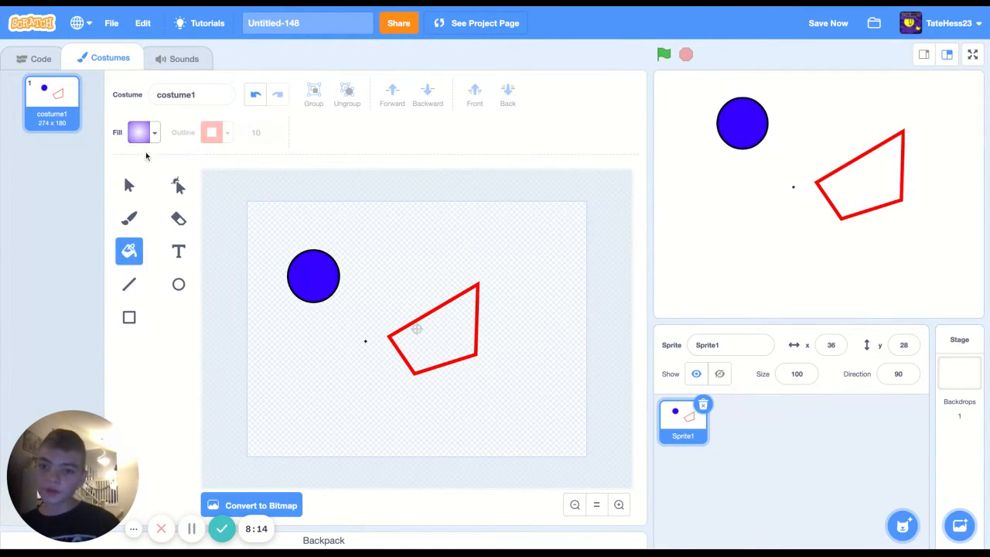
{"action": "left_click", "coordinate": [427, 345]}
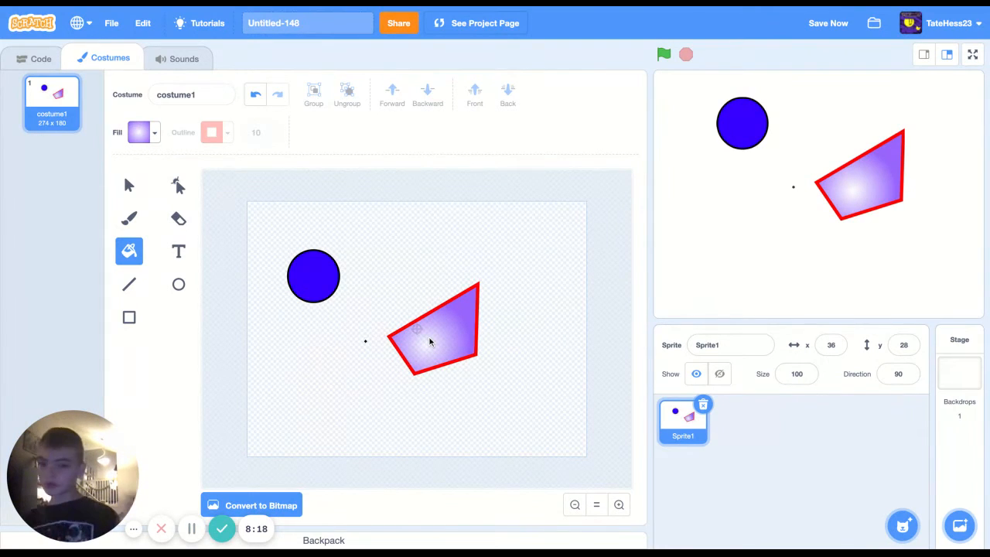
Step: Delete the gradient-filled quadrilateral together with the stray black dot
{"action": "left_click", "coordinate": [129, 186]}
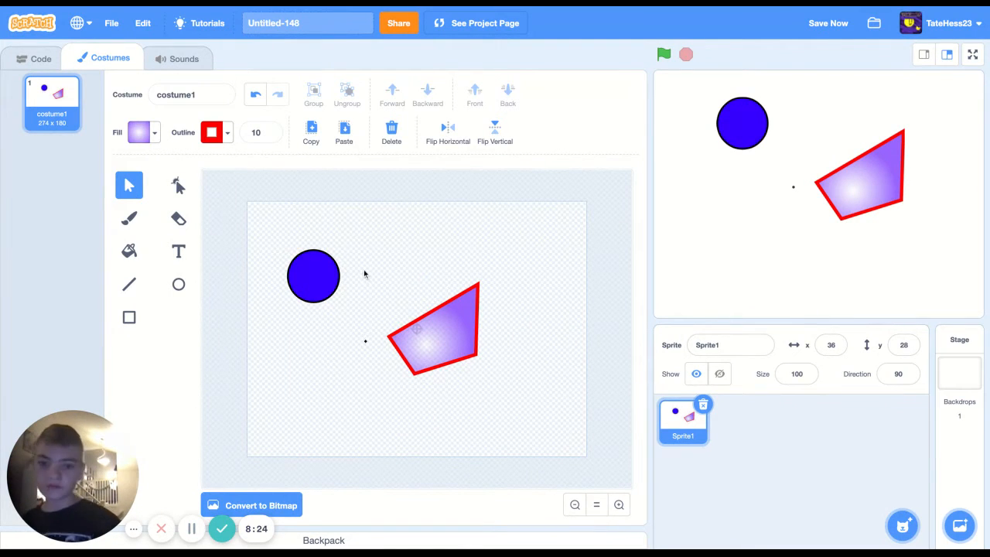
{"action": "left_click_drag", "start_coordinate": [365, 273], "coordinate": [504, 358]}
{"action": "key", "text": "Delete"}
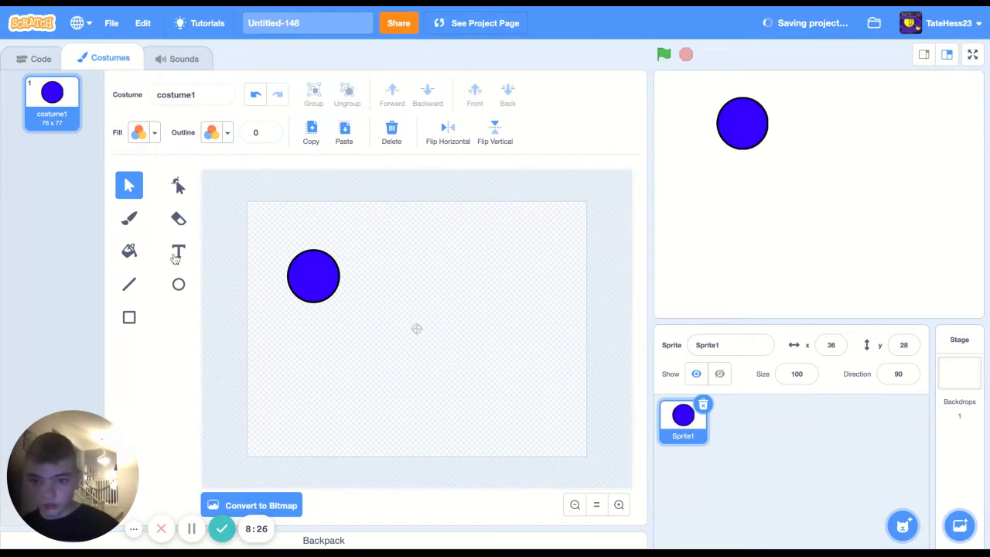
Step: Draw a purple rectangle just below the canvas centre and set its outline width to 1
{"action": "left_click", "coordinate": [143, 314]}
{"action": "mouse_move", "coordinate": [379, 339]}
{"action": "left_mouse_down"}
{"action": "mouse_move", "coordinate": [445, 415]}
{"action": "mouse_move", "coordinate": [467, 406]}
{"action": "left_mouse_up"}
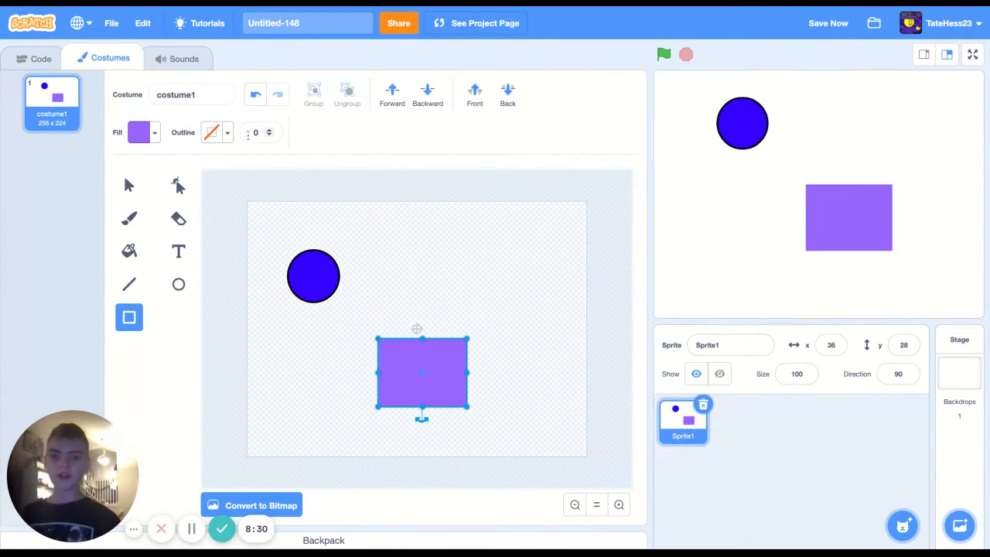
{"action": "left_click", "coordinate": [248, 134]}
{"action": "type", "text": "1"}
{"action": "left_click", "coordinate": [327, 152]}
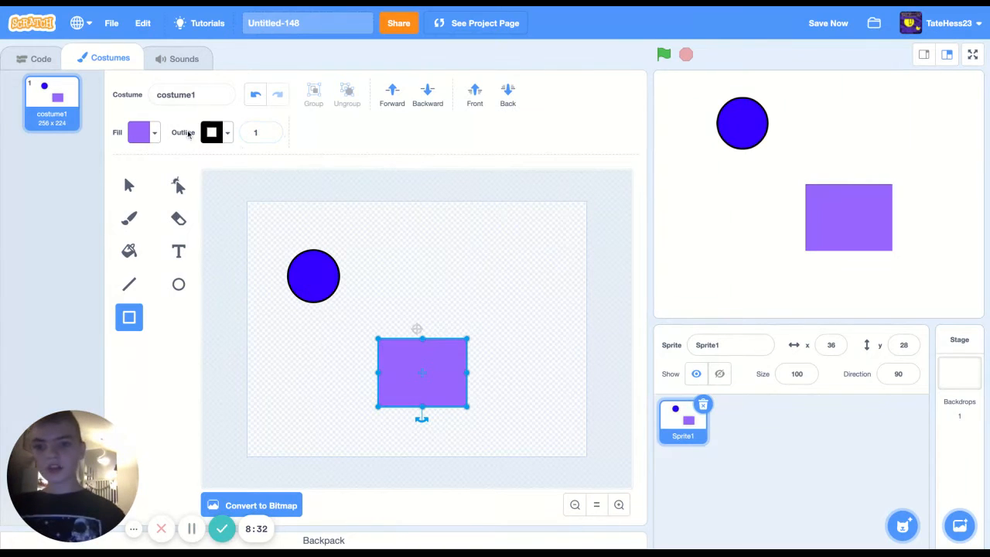
{"action": "left_click", "coordinate": [147, 134]}
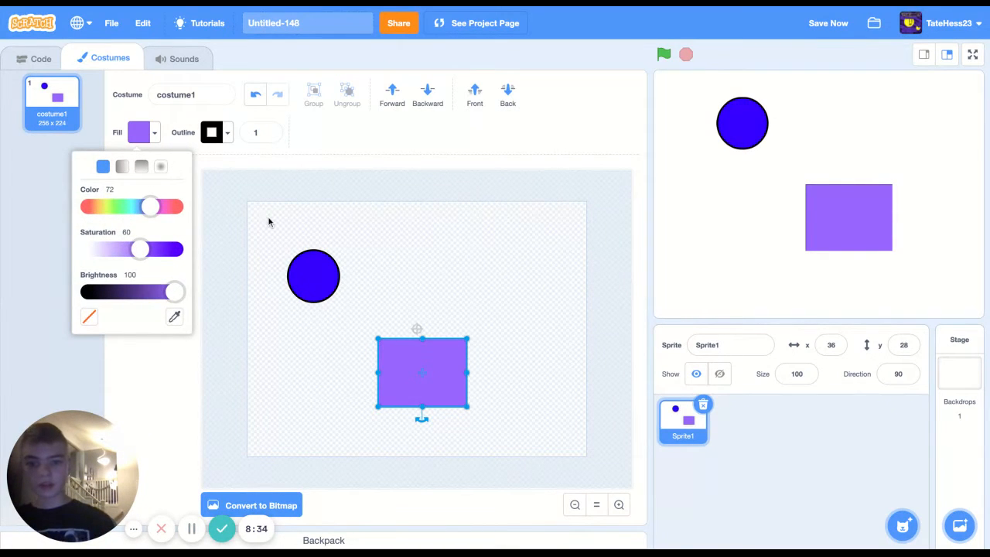
{"action": "left_click", "coordinate": [213, 132]}
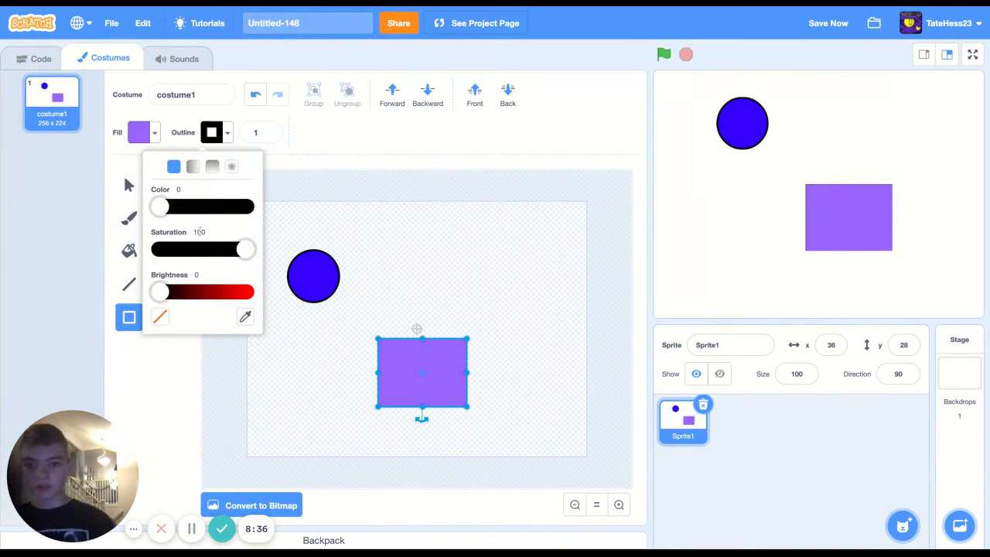
{"action": "left_click", "coordinate": [207, 394]}
Step: Select the purple rectangle below the canvas centre and delete it
{"action": "left_click", "coordinate": [129, 185]}
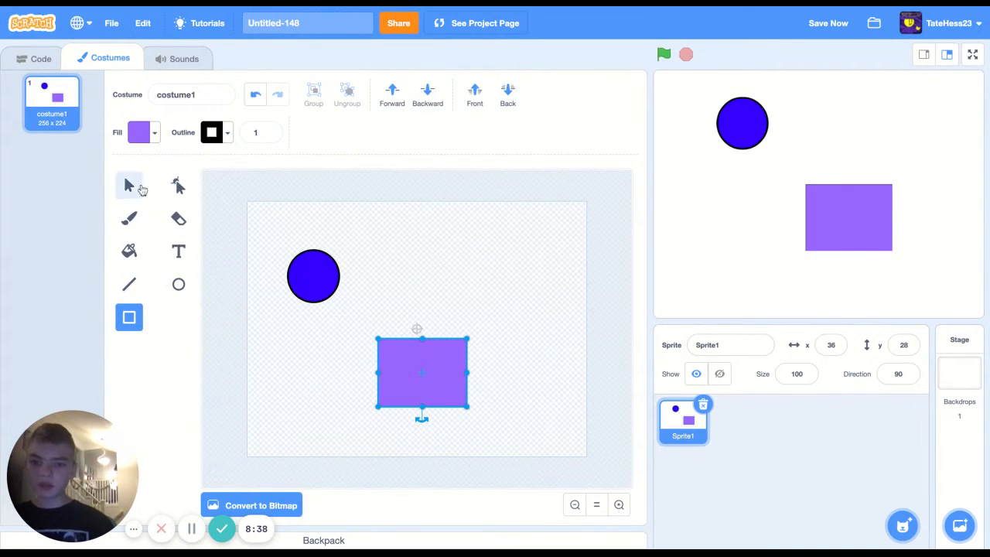
{"action": "left_click", "coordinate": [375, 251]}
{"action": "left_click_drag", "start_coordinate": [374, 252], "coordinate": [373, 249]}
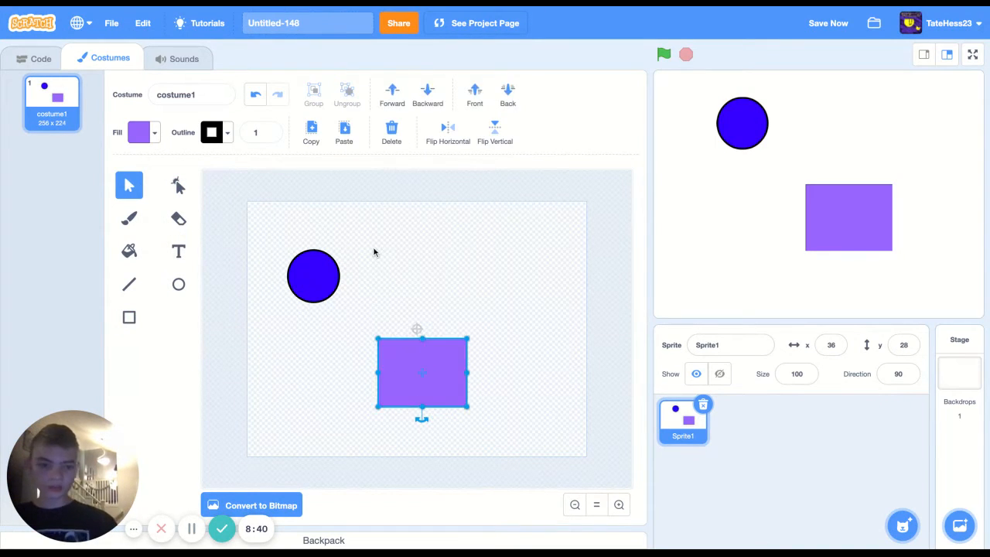
{"action": "key", "text": "Delete"}
Step: Draw a purple circle just below the blue circle and erase a diagonal stripe through it with eraser size 65
{"action": "left_click", "coordinate": [179, 284]}
{"action": "mouse_move", "coordinate": [314, 318]}
{"action": "left_mouse_down"}
{"action": "mouse_move", "coordinate": [393, 376]}
{"action": "mouse_move", "coordinate": [388, 391]}
{"action": "left_mouse_up"}
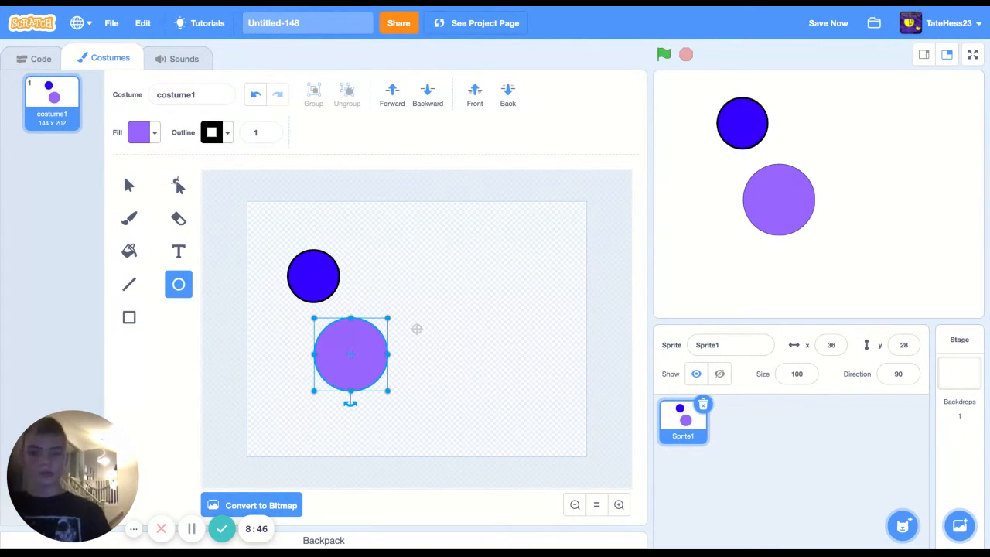
{"action": "left_click", "coordinate": [179, 220]}
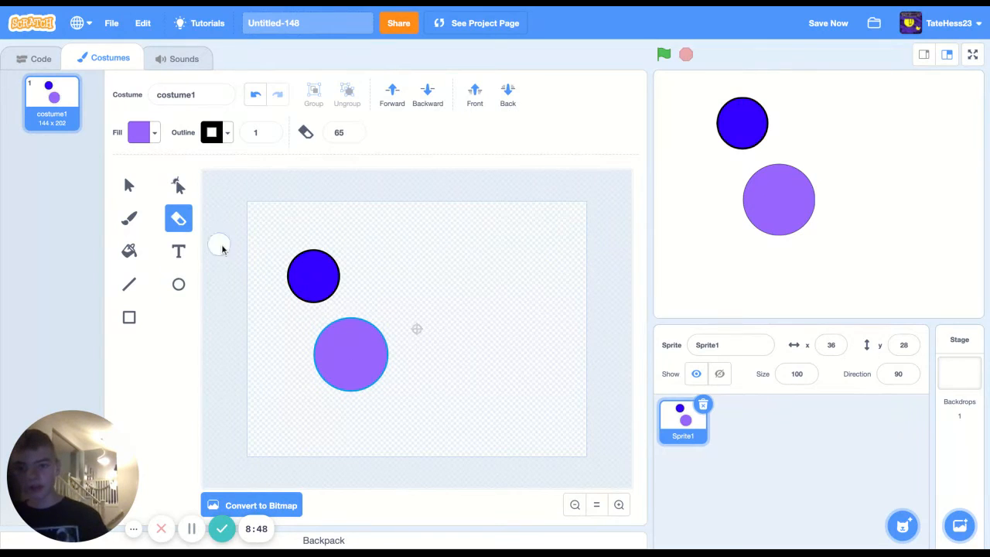
{"action": "left_click_drag", "start_coordinate": [307, 245], "coordinate": [374, 395]}
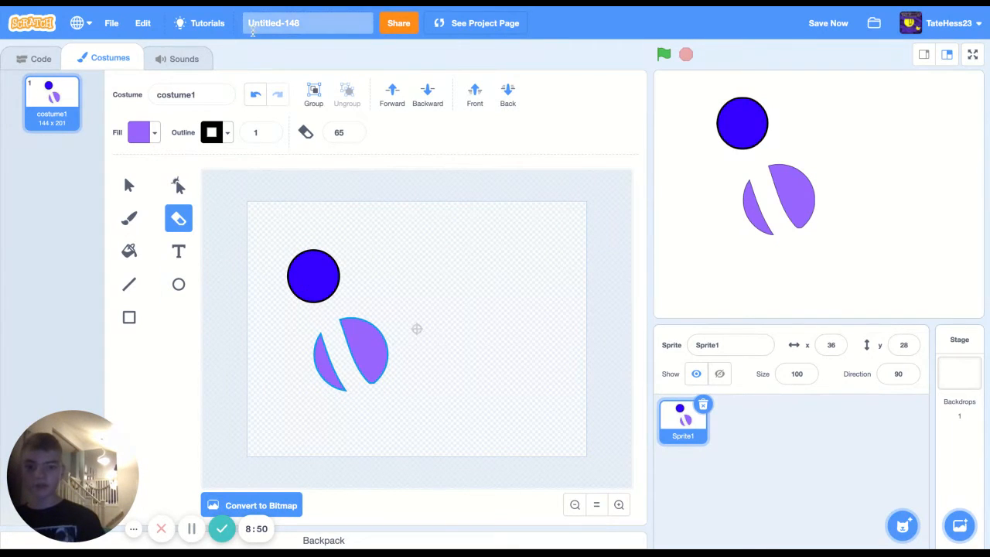
Step: Delete both remaining pieces of the erased purple circle
{"action": "left_click", "coordinate": [130, 184]}
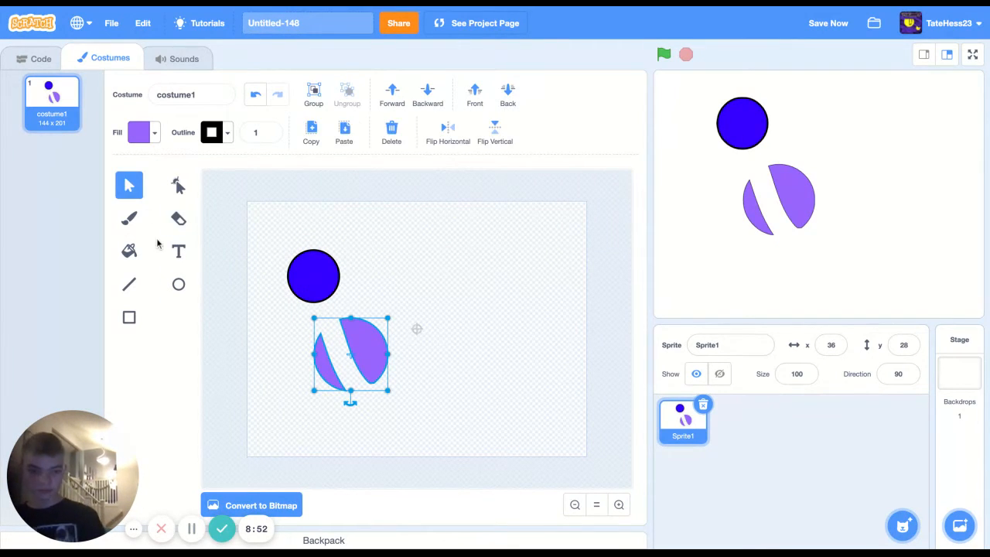
{"action": "key", "text": "Delete"}
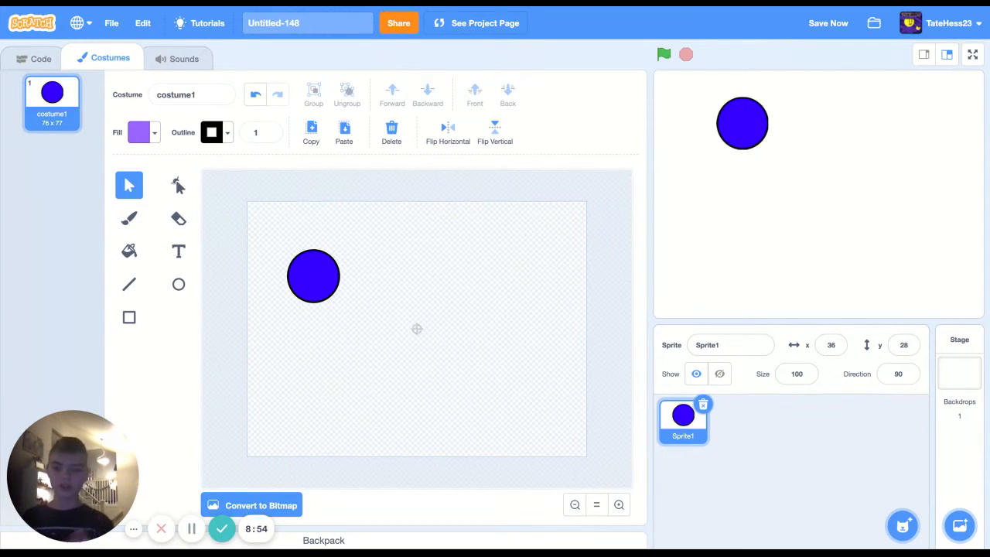
Step: Paint two overlapping purple brush strokes of size 10 around the canvas centre so they enclose several areas
{"action": "left_click", "coordinate": [133, 220]}
{"action": "mouse_move", "coordinate": [380, 280]}
{"action": "left_mouse_down"}
{"action": "mouse_move", "coordinate": [421, 379]}
{"action": "mouse_move", "coordinate": [478, 310]}
{"action": "mouse_move", "coordinate": [397, 267]}
{"action": "left_mouse_up"}
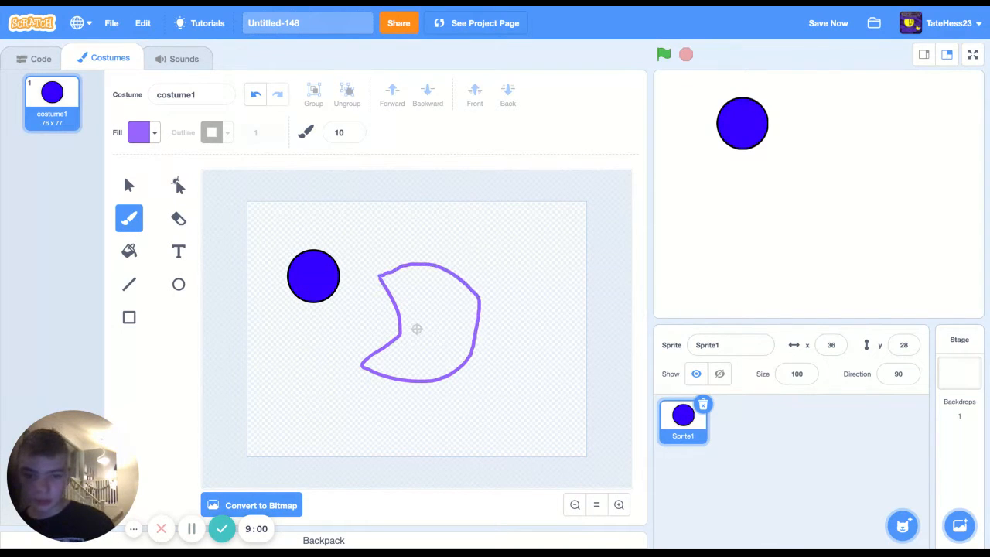
{"action": "mouse_move", "coordinate": [325, 329]}
{"action": "left_mouse_down"}
{"action": "mouse_move", "coordinate": [470, 355]}
{"action": "mouse_move", "coordinate": [499, 379]}
{"action": "left_mouse_up"}
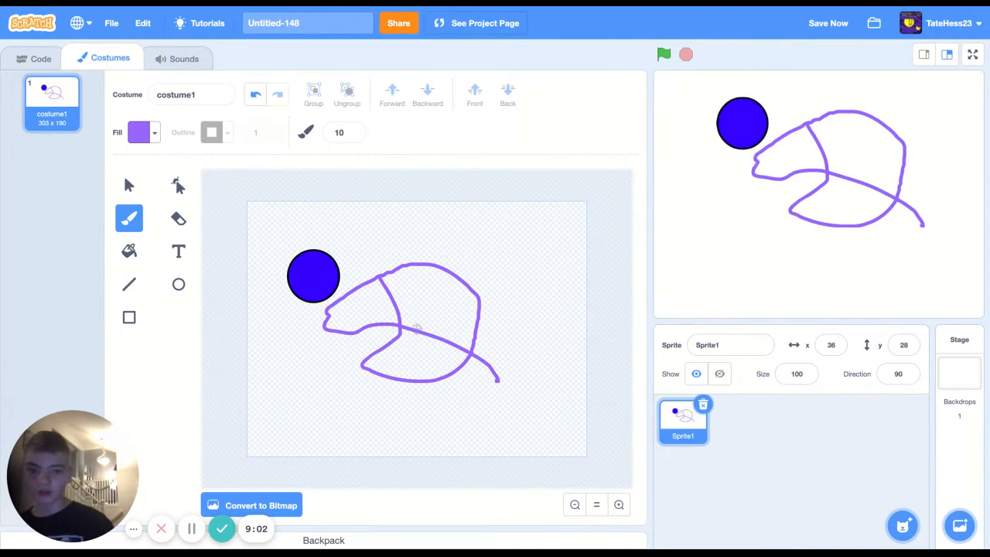
Step: Set the fill brightness to 0 and fill the three areas enclosed by the brush strokes with a black radial gradient
{"action": "left_click", "coordinate": [156, 134]}
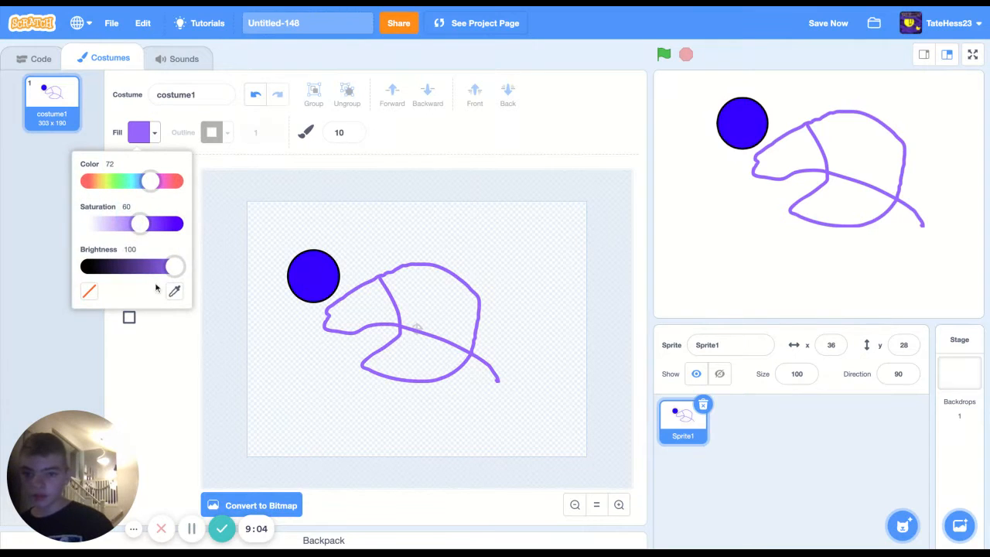
{"action": "left_click_drag", "start_coordinate": [175, 266], "coordinate": [82, 266]}
{"action": "left_click", "coordinate": [148, 315]}
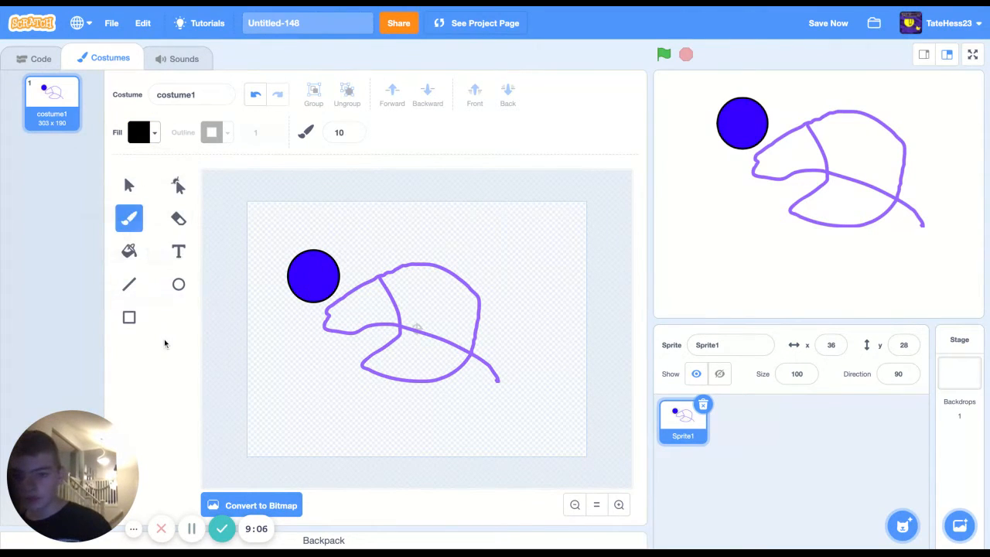
{"action": "left_click", "coordinate": [129, 251]}
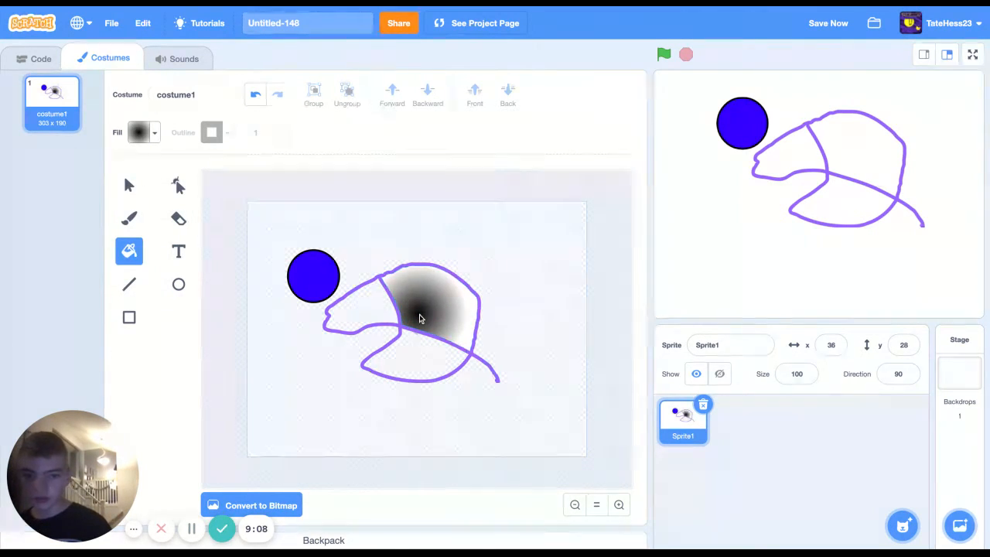
{"action": "left_click", "coordinate": [419, 314]}
{"action": "left_click", "coordinate": [410, 353]}
{"action": "left_click", "coordinate": [372, 312]}
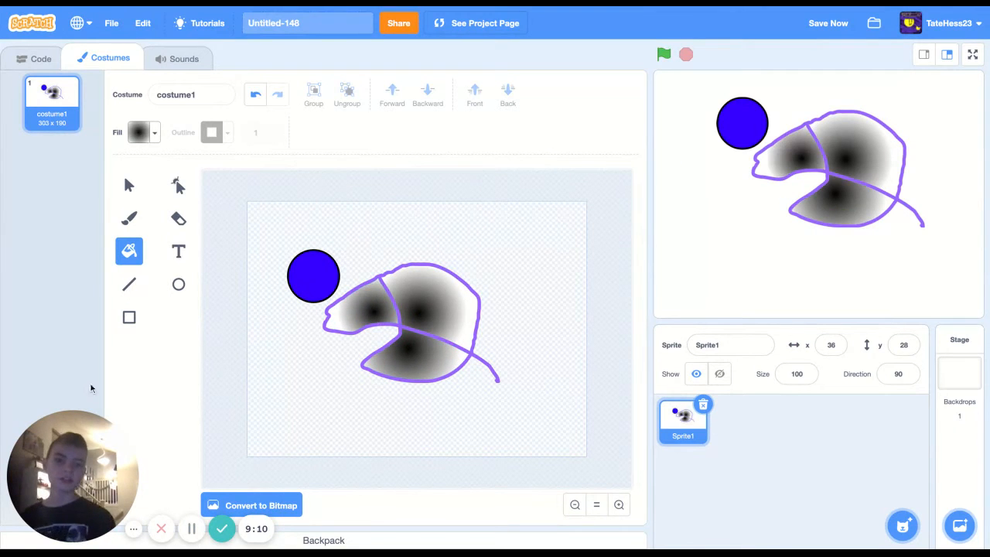
Step: Move the three gradient-filled pieces out of the purple brush outline to separate spots on the canvas
{"action": "left_click", "coordinate": [130, 185]}
{"action": "left_click", "coordinate": [391, 271]}
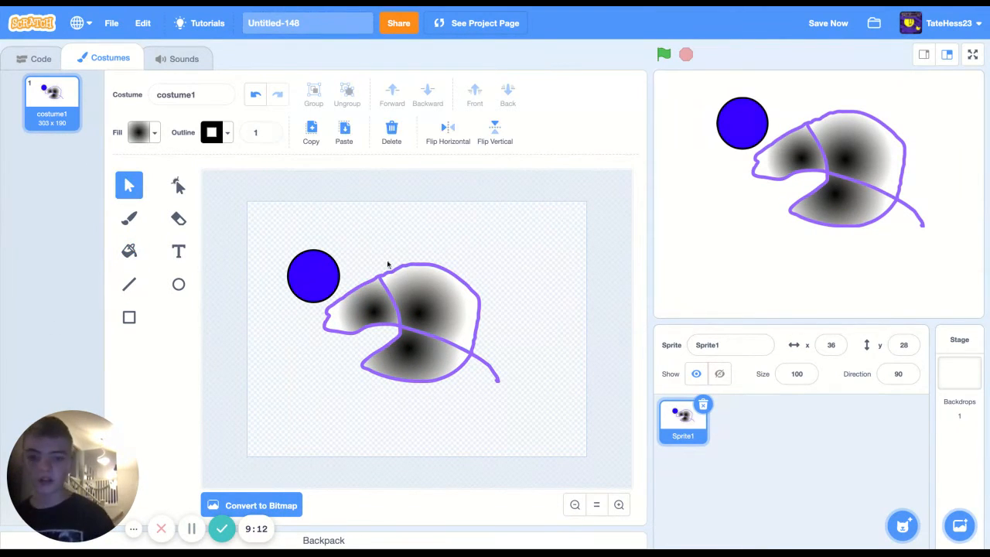
{"action": "left_click_drag", "start_coordinate": [424, 289], "coordinate": [505, 231]}
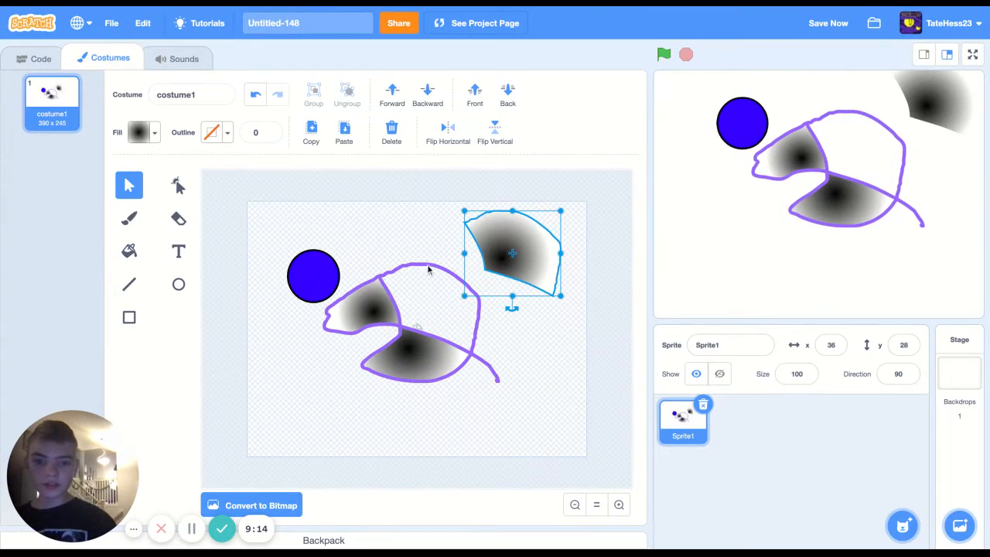
{"action": "left_click", "coordinate": [374, 299]}
{"action": "left_click_drag", "start_coordinate": [374, 300], "coordinate": [329, 380]}
{"action": "left_click_drag", "start_coordinate": [396, 367], "coordinate": [439, 421]}
Step: Delete the purple brush outline, the three gradient pieces and the blue circle from the canvas
{"action": "left_click", "coordinate": [473, 360]}
{"action": "key", "text": "Delete"}
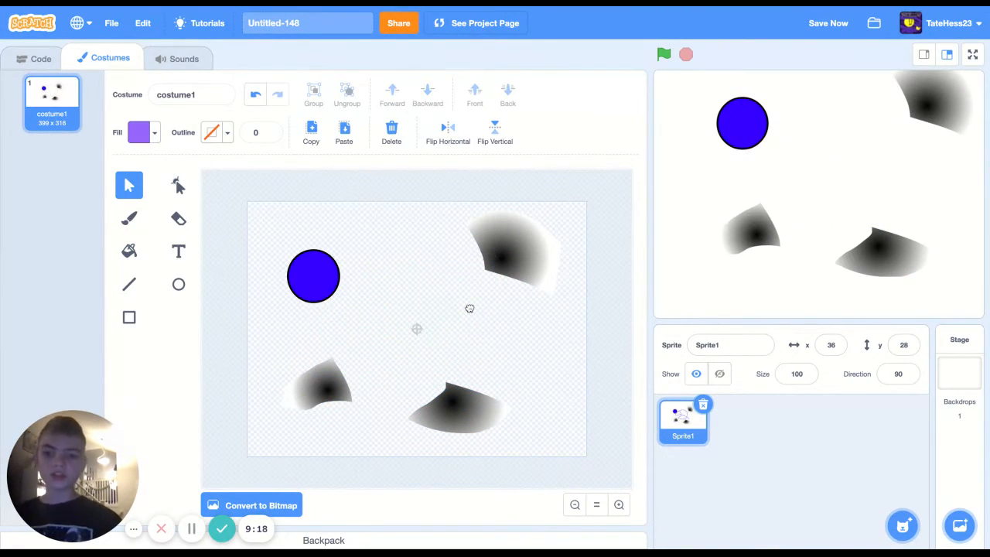
{"action": "left_click", "coordinate": [327, 379]}
{"action": "key", "text": "Delete"}
{"action": "left_click", "coordinate": [492, 400]}
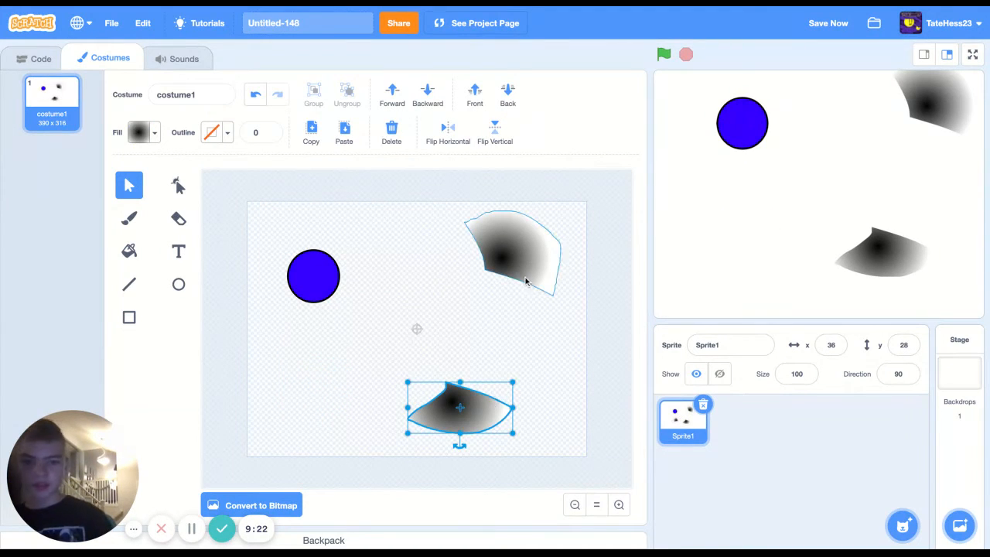
{"action": "left_click", "coordinate": [508, 256]}
{"action": "key", "text": "Delete"}
{"action": "left_click", "coordinate": [313, 265]}
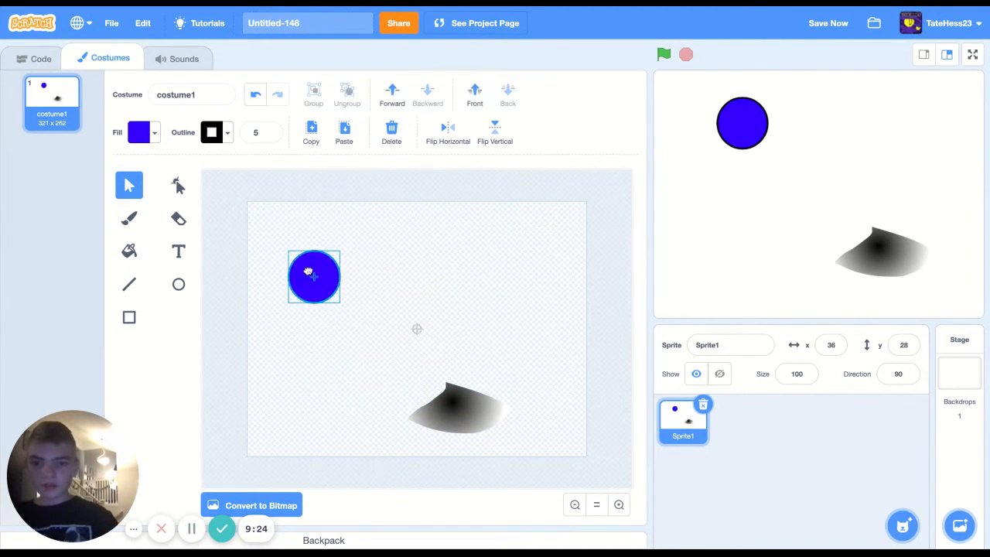
{"action": "key", "text": "Delete"}
{"action": "left_click", "coordinate": [453, 414]}
{"action": "key", "text": "Delete"}
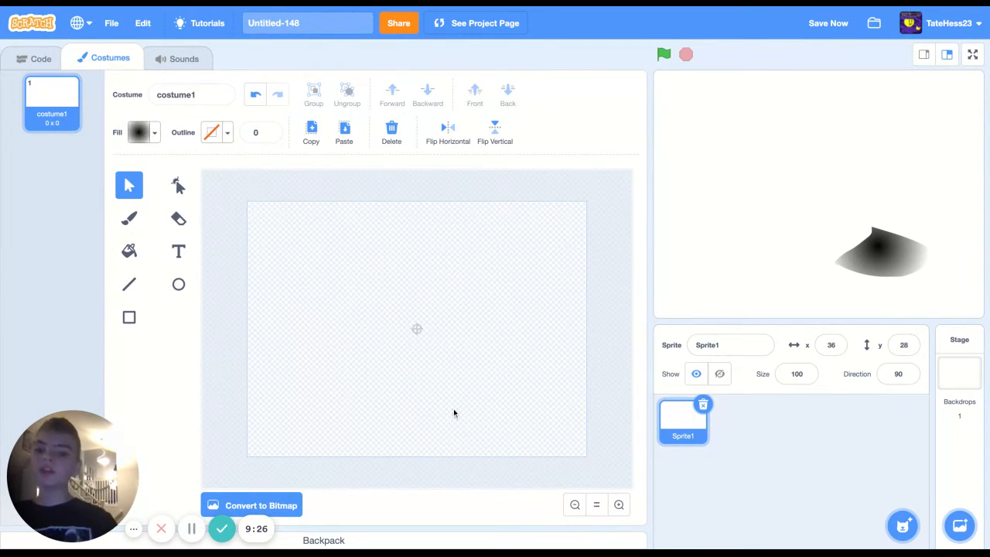
Step: Add the white Sans Serif text "Hello" just above the canvas centre and enlarge it to about 131 x 72
{"action": "left_click", "coordinate": [177, 253]}
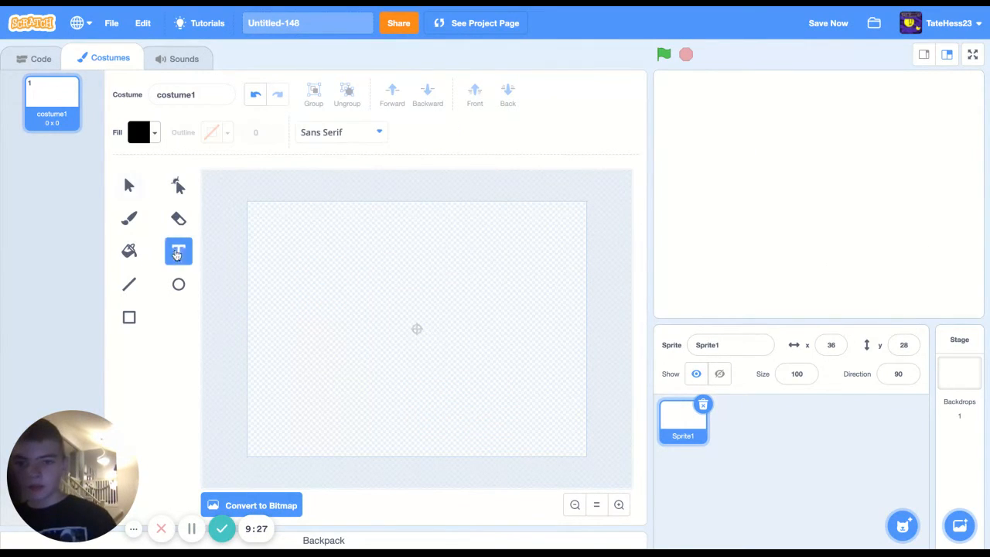
{"action": "left_click", "coordinate": [157, 134]}
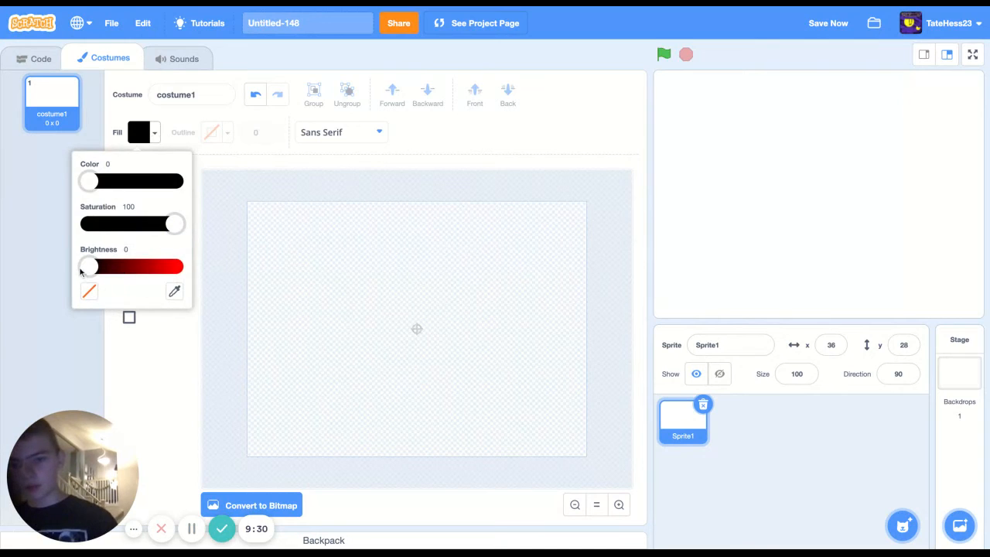
{"action": "left_click_drag", "start_coordinate": [85, 268], "coordinate": [176, 268]}
{"action": "left_click_drag", "start_coordinate": [175, 224], "coordinate": [89, 223]}
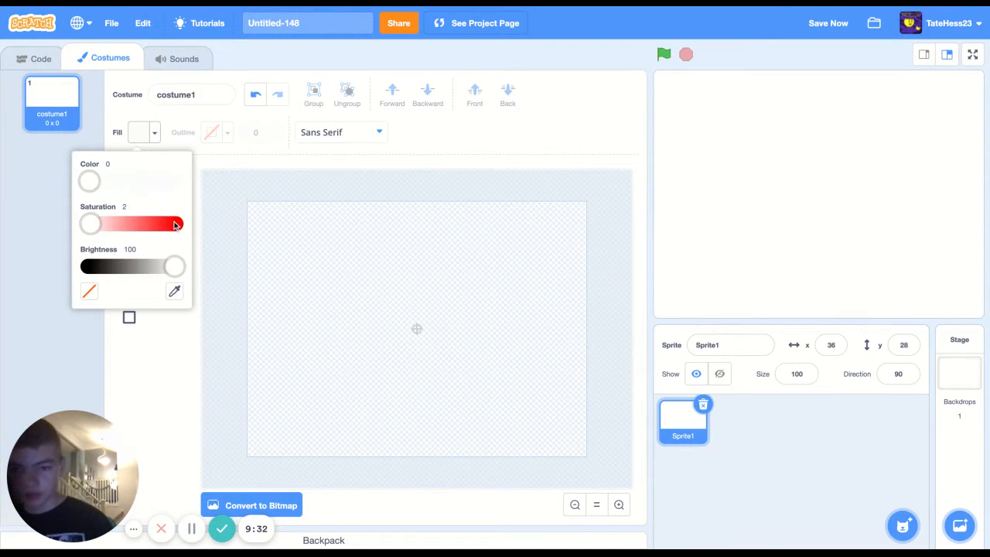
{"action": "left_click", "coordinate": [365, 304]}
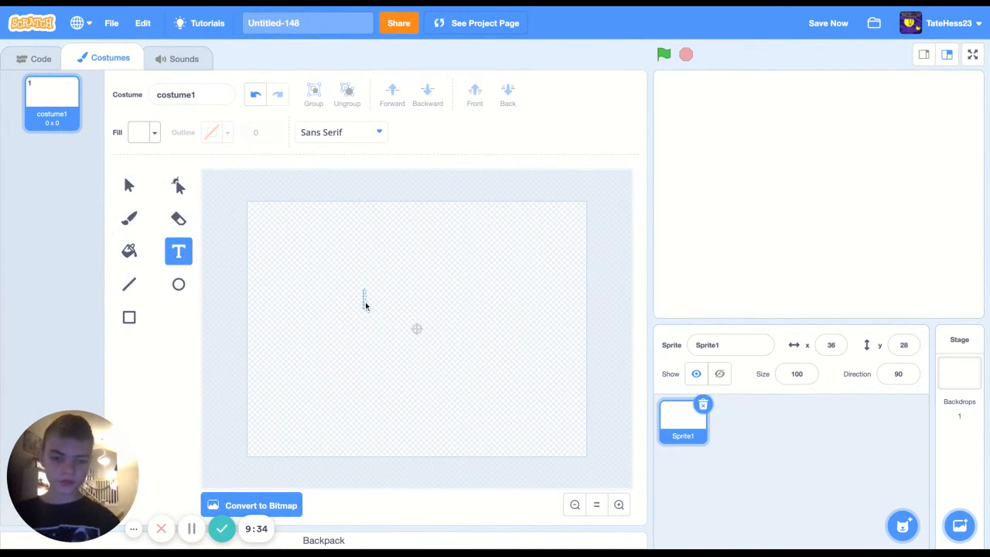
{"action": "type", "text": "Hel"}
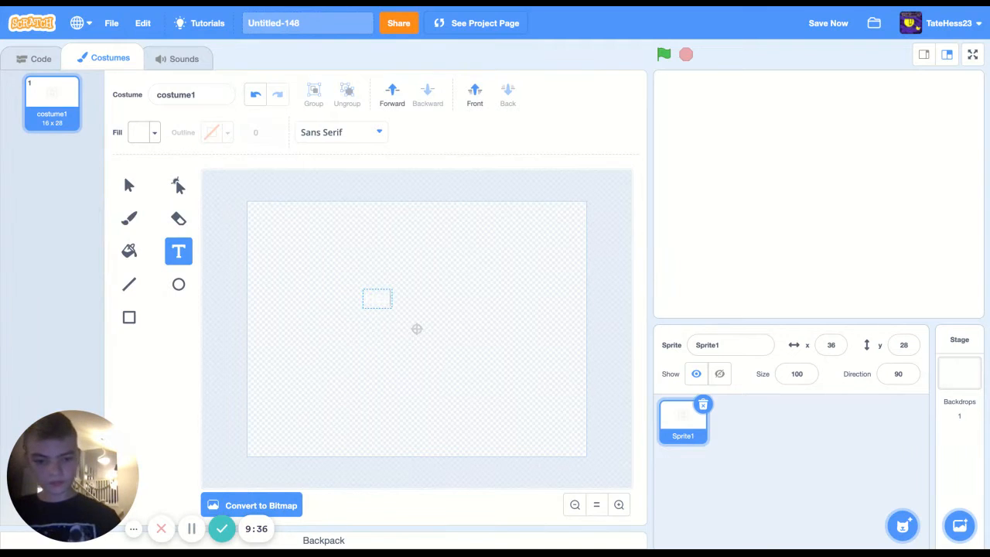
{"action": "left_click", "coordinate": [409, 306]}
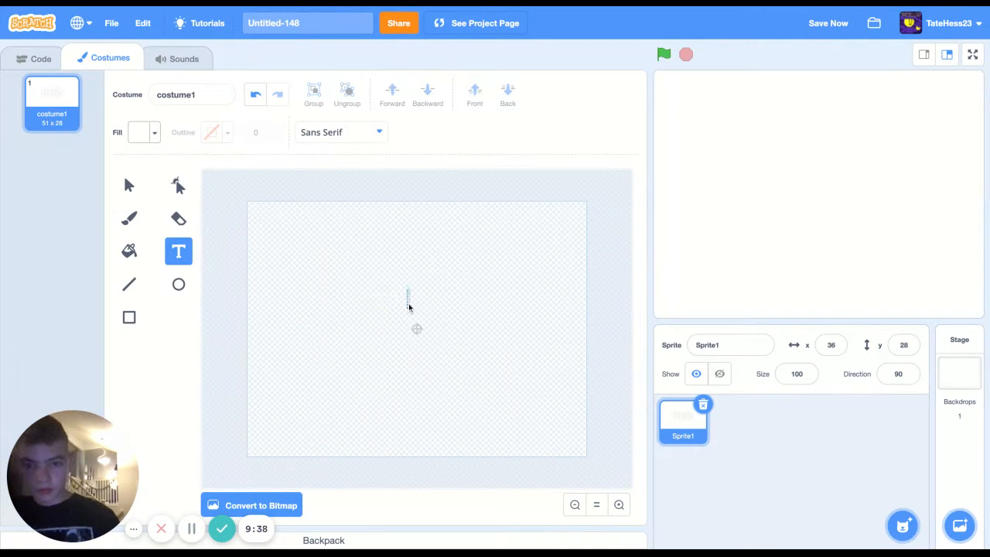
{"action": "left_click", "coordinate": [314, 316]}
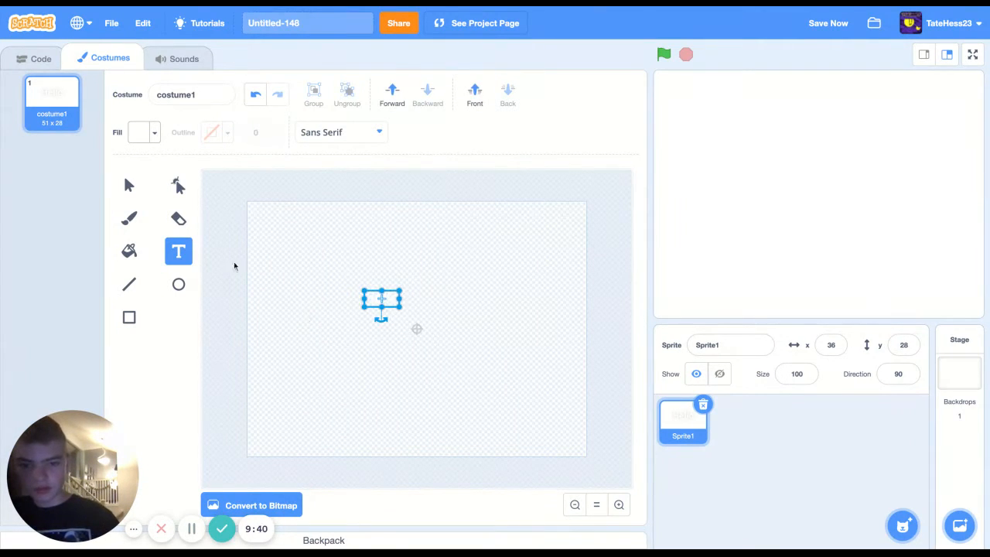
{"action": "left_click_drag", "start_coordinate": [401, 308], "coordinate": [455, 332]}
Step: Give the "Hello" text an outline of width 1 with a vertical gradient starting from dark red at brightness 49
{"action": "left_click", "coordinate": [130, 186]}
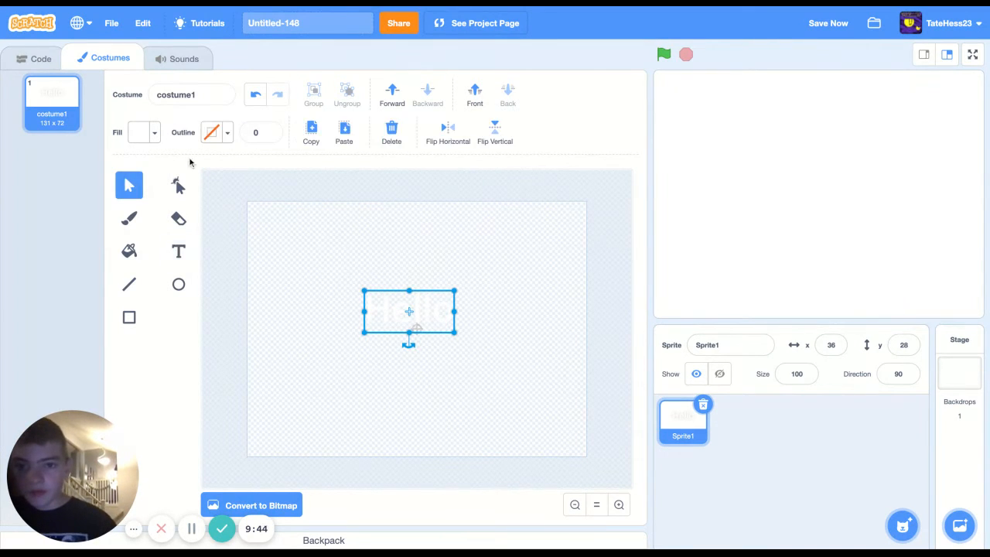
{"action": "left_click", "coordinate": [179, 251]}
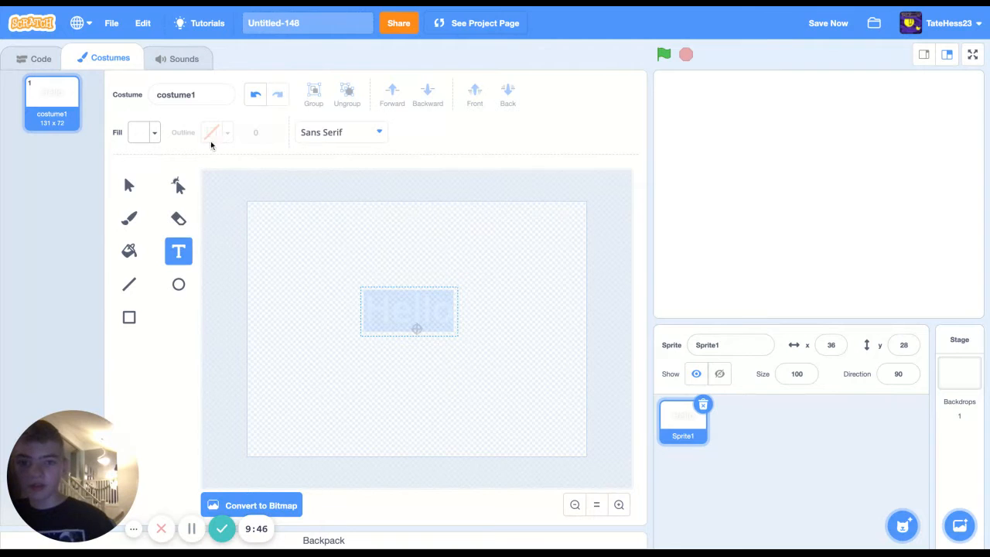
{"action": "left_click", "coordinate": [138, 186]}
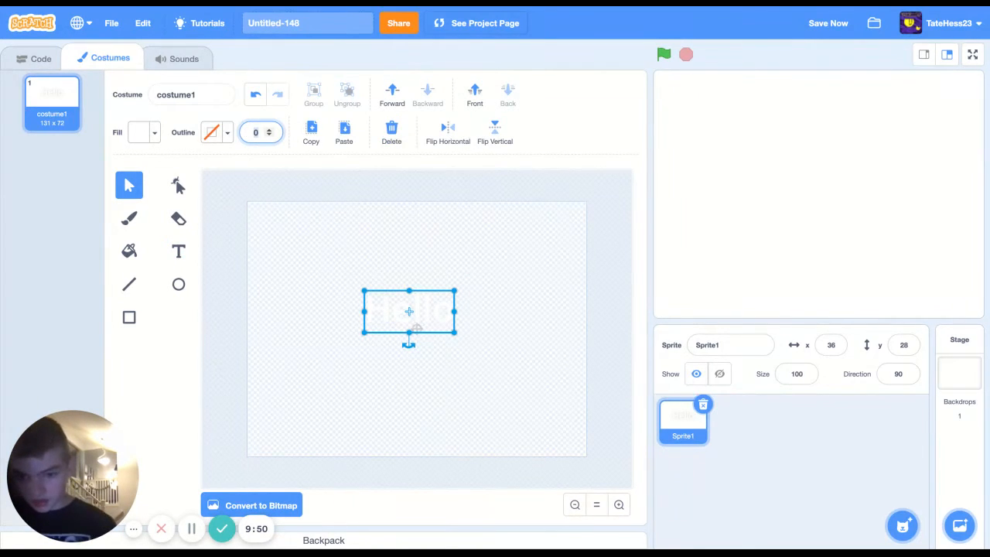
{"action": "type", "text": "1"}
{"action": "left_click", "coordinate": [214, 133]}
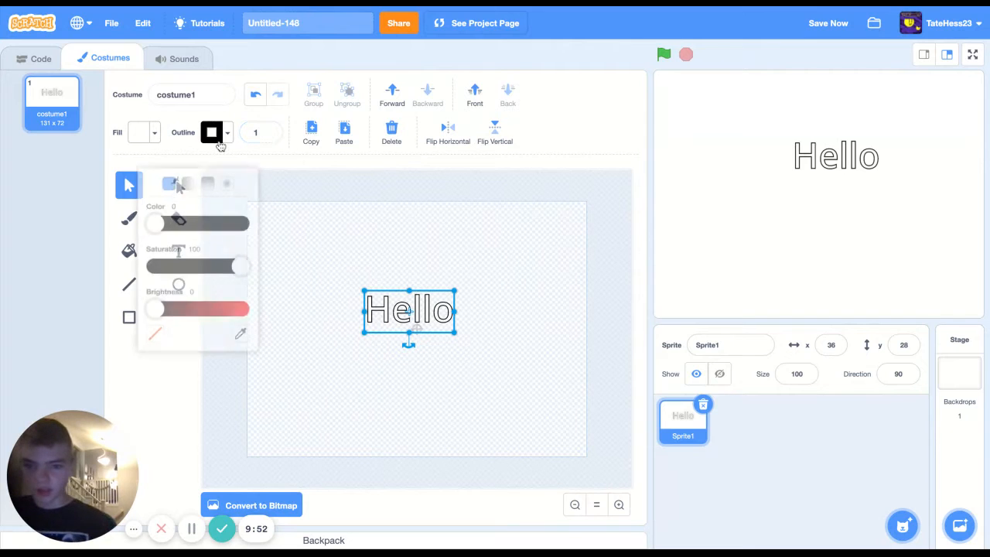
{"action": "left_click_drag", "start_coordinate": [155, 292], "coordinate": [198, 291]}
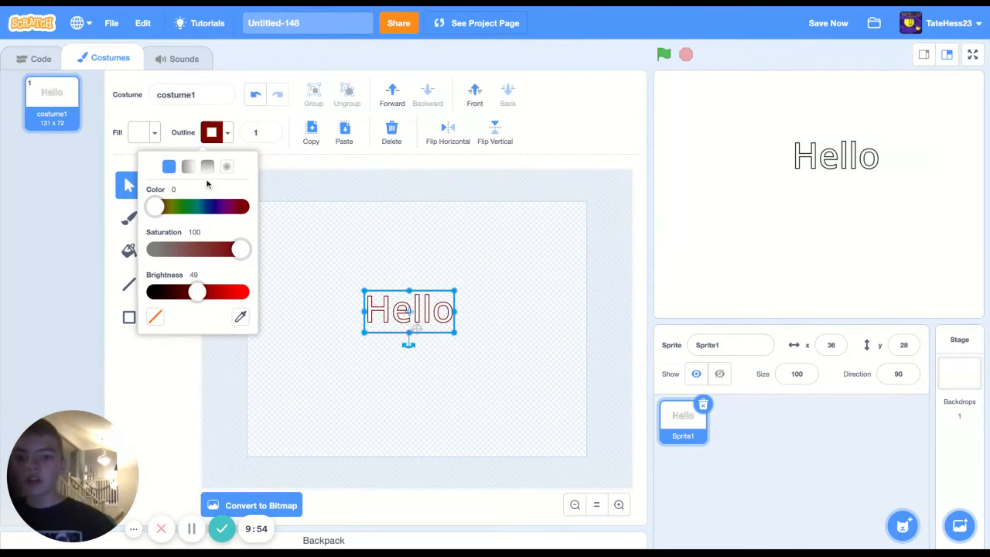
{"action": "left_click", "coordinate": [207, 167]}
{"action": "left_click", "coordinate": [300, 310]}
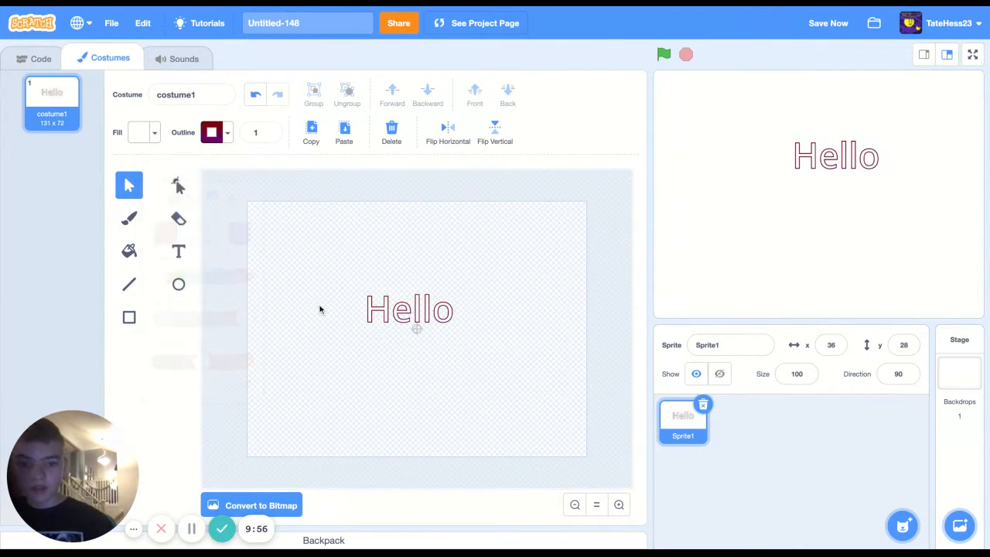
Step: Fill the "Hello" text with a vertical gradient running from white to black
{"action": "left_click", "coordinate": [413, 325]}
{"action": "left_click", "coordinate": [155, 134]}
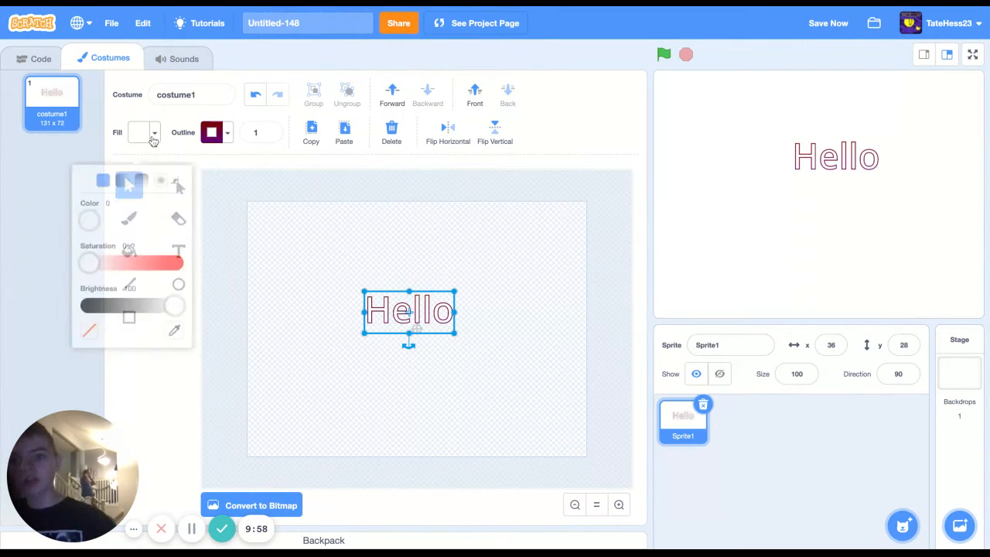
{"action": "left_click", "coordinate": [146, 167]}
{"action": "left_click", "coordinate": [320, 328]}
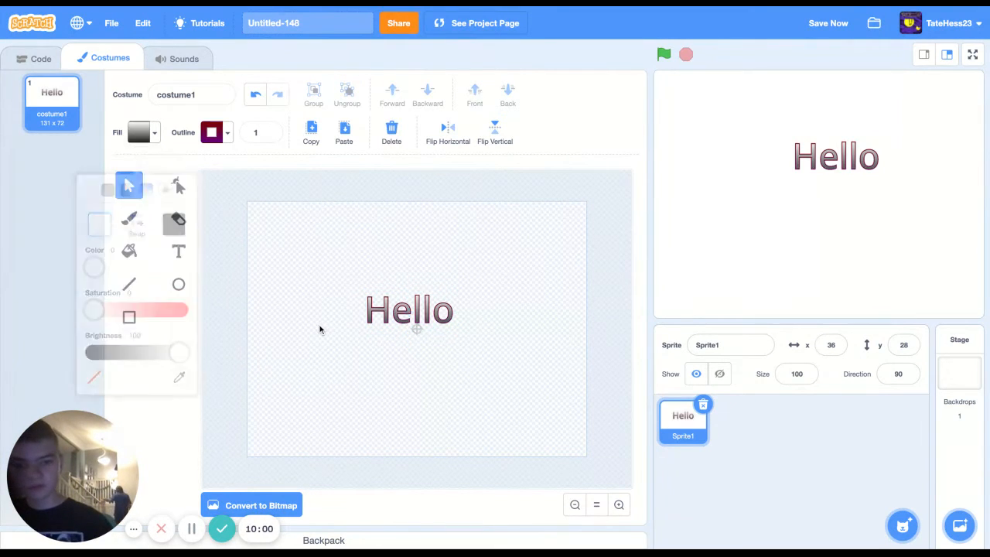
Step: Examine the "Hello" text and its canvas at several magnified and reduced zoom levels
{"action": "scroll", "coordinate": [413, 327], "scroll_direction": "up", "scroll_amount": 1}
{"action": "scroll", "coordinate": [413, 327], "scroll_direction": "up", "scroll_amount": 1}
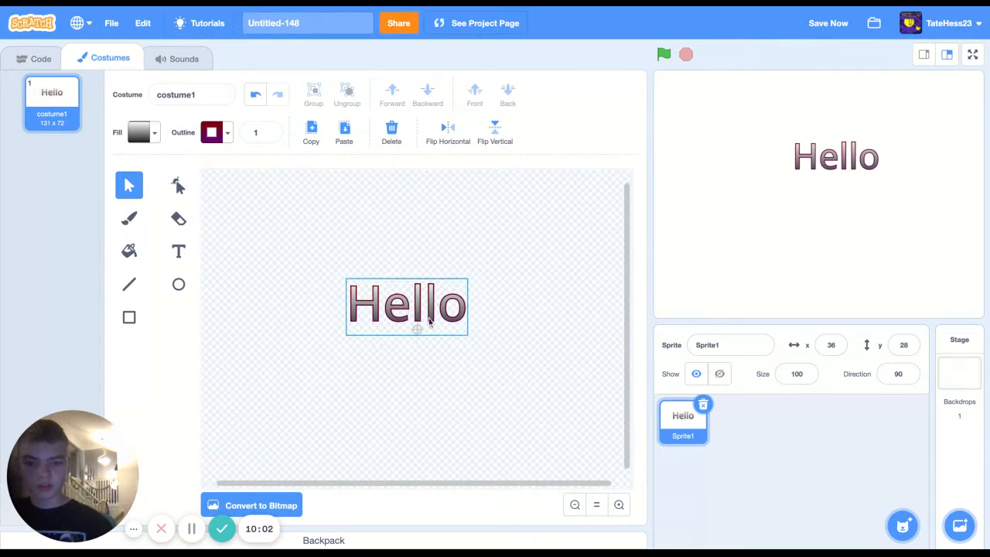
{"action": "scroll", "coordinate": [373, 427], "scroll_direction": "down", "scroll_amount": 2}
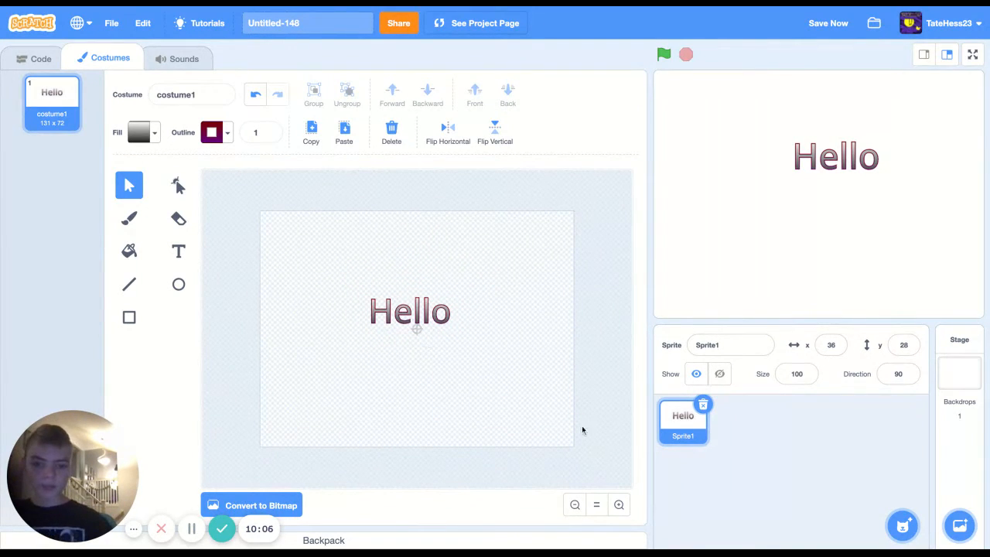
{"action": "left_click", "coordinate": [625, 506]}
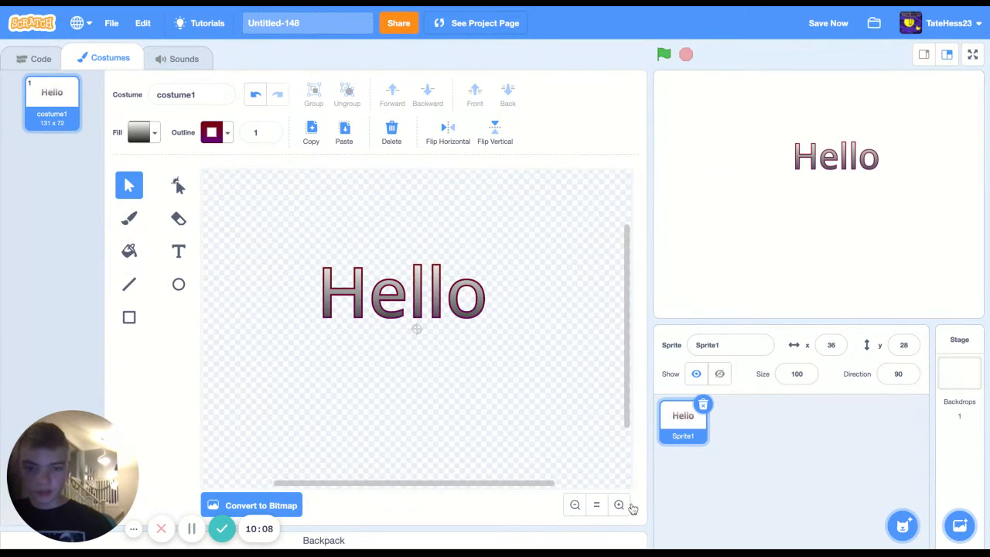
{"action": "left_click", "coordinate": [619, 506]}
{"action": "left_click", "coordinate": [572, 505]}
{"action": "left_click", "coordinate": [570, 504]}
{"action": "left_click", "coordinate": [567, 505]}
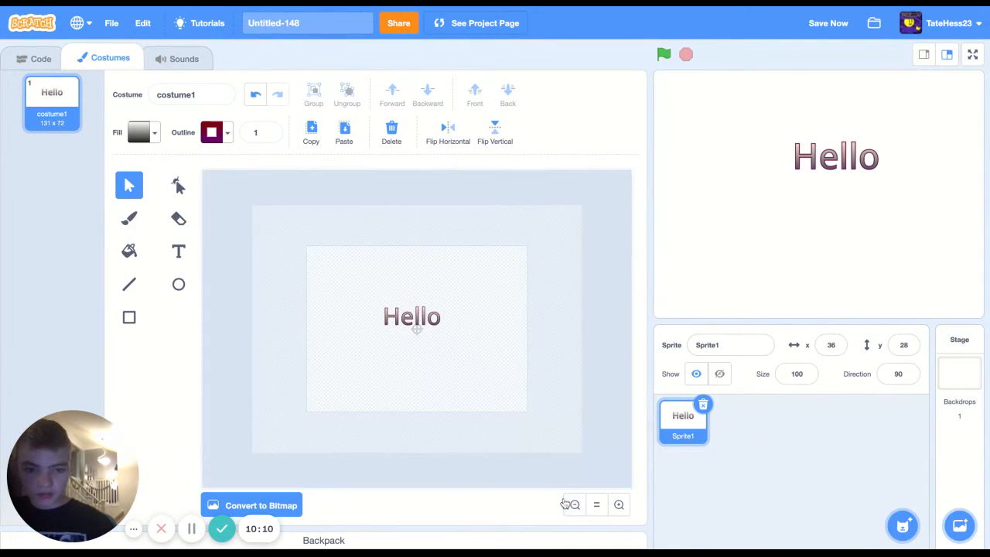
{"action": "left_click", "coordinate": [619, 506]}
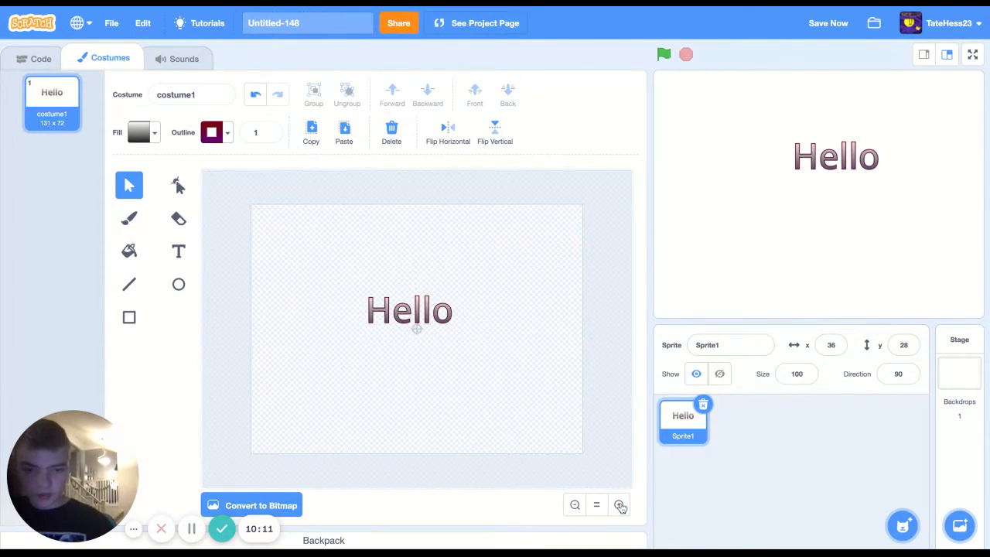
{"action": "left_click", "coordinate": [574, 505]}
{"action": "left_click", "coordinate": [598, 506]}
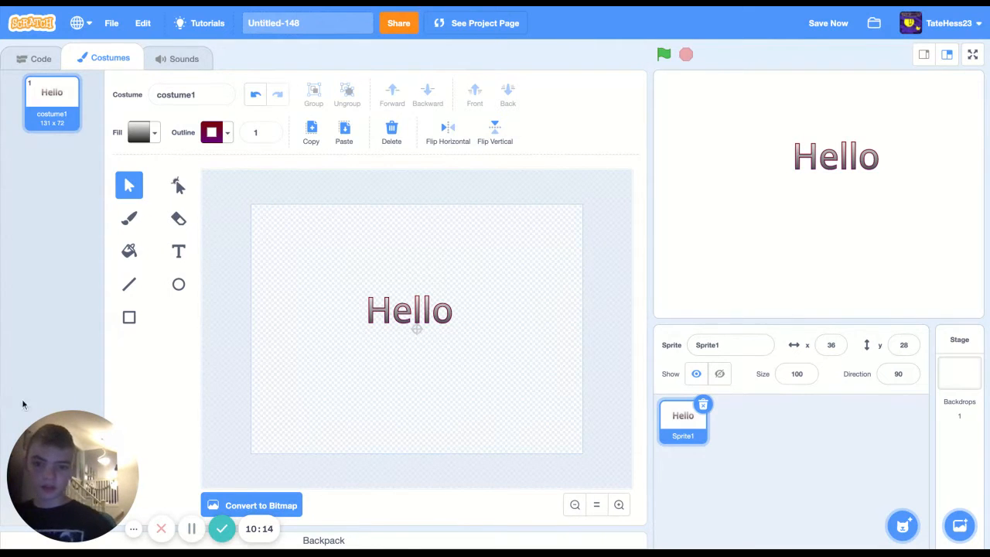
Step: Inspect the inner rectangle that marks the visible stage area from its upper-left to its lower-right corner
{"action": "scroll", "coordinate": [379, 412], "scroll_direction": "down", "scroll_amount": 5}
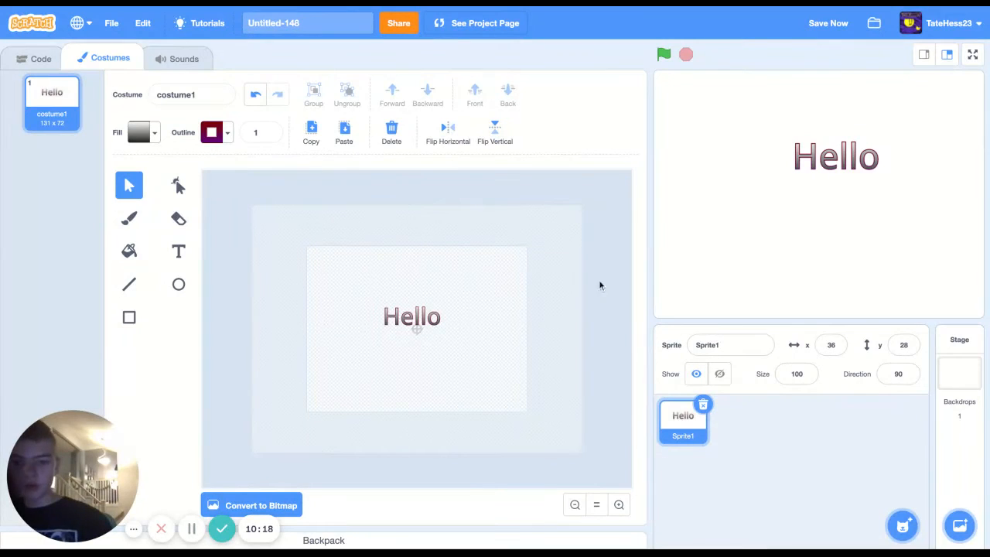
{"action": "scroll", "coordinate": [250, 328], "scroll_direction": "up", "scroll_amount": 2}
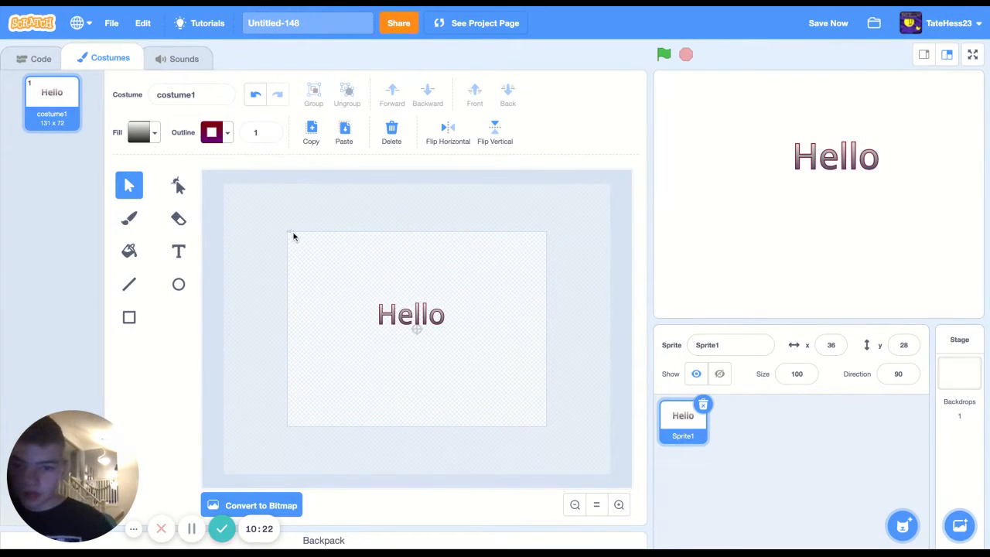
{"action": "left_click_drag", "start_coordinate": [598, 386], "coordinate": [302, 245]}
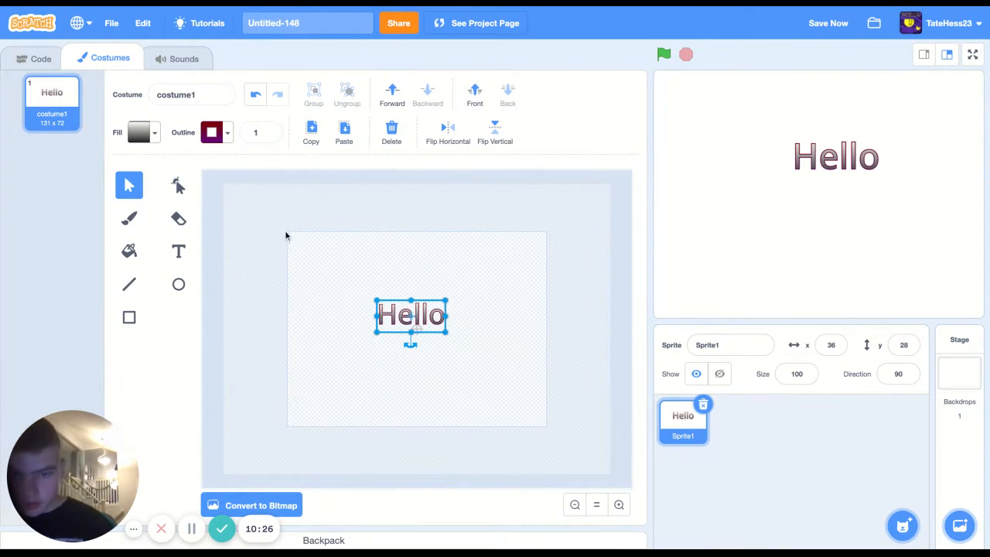
{"action": "left_click", "coordinate": [287, 235]}
{"action": "left_click_drag", "start_coordinate": [290, 239], "coordinate": [290, 239]}
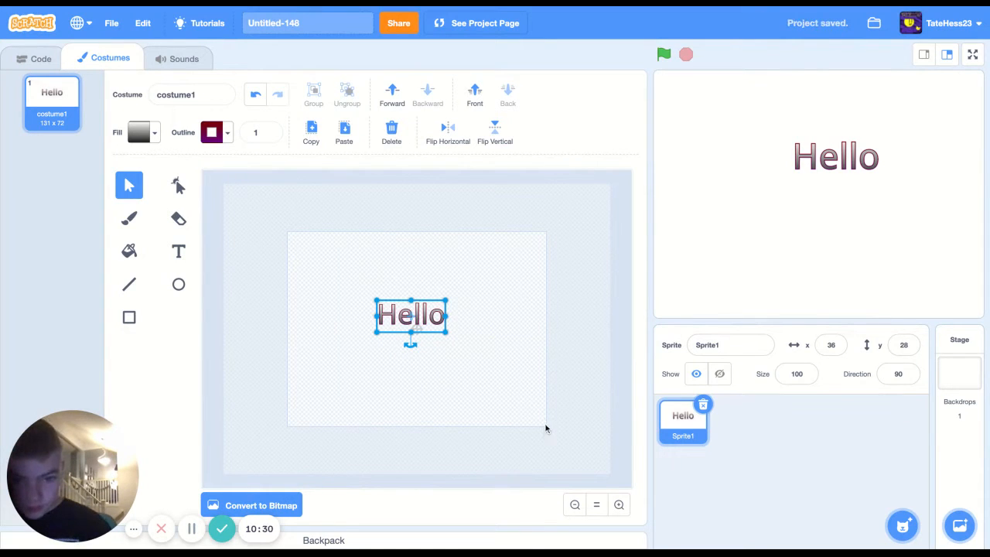
{"action": "left_click_drag", "start_coordinate": [545, 429], "coordinate": [488, 414]}
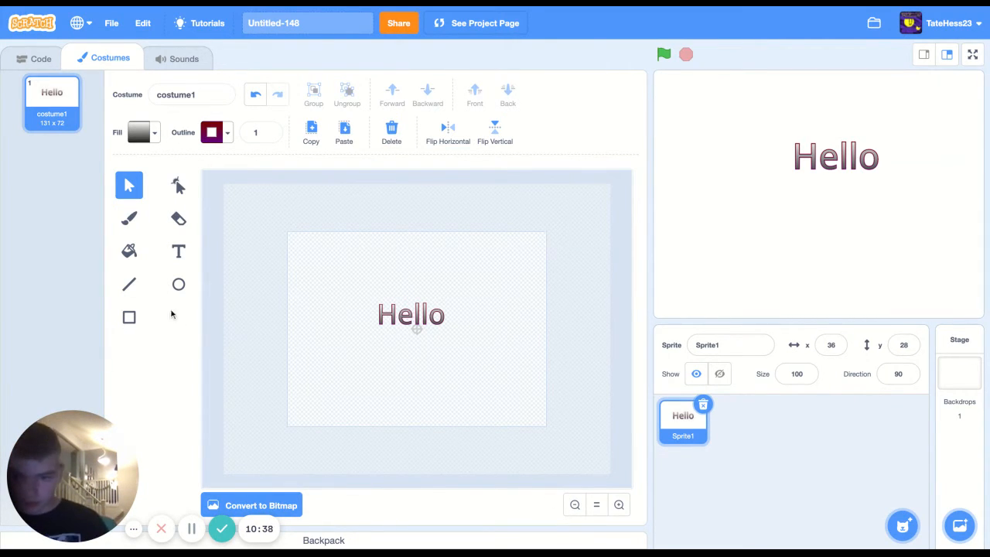
Step: Draw a gradient-filled rectangle below and right of "Hello" that extends past the stage area's lower-right corner
{"action": "left_click", "coordinate": [121, 317]}
{"action": "mouse_move", "coordinate": [447, 364]}
{"action": "left_mouse_down"}
{"action": "mouse_move", "coordinate": [597, 426]}
{"action": "mouse_move", "coordinate": [609, 459]}
{"action": "left_mouse_up"}
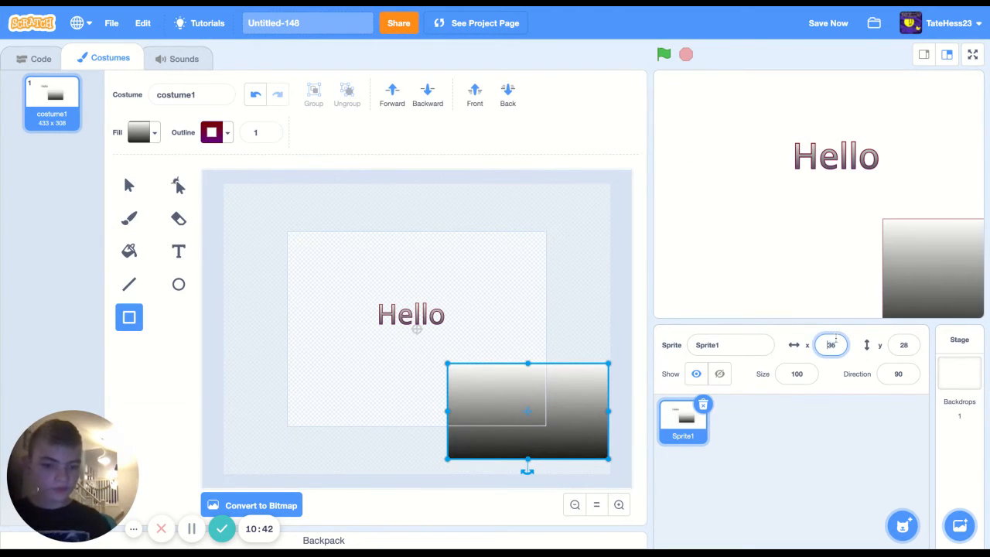
Step: Set the sprite's position to x 0 and y 0
{"action": "type", "text": "036"}
{"action": "type", "text": "0"}
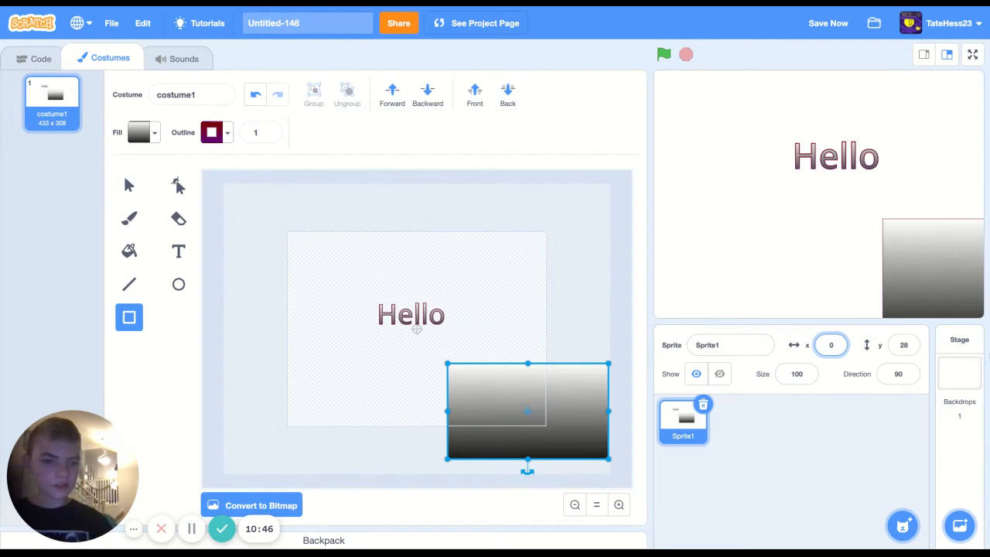
{"action": "key", "text": "Return"}
{"action": "left_click", "coordinate": [916, 347]}
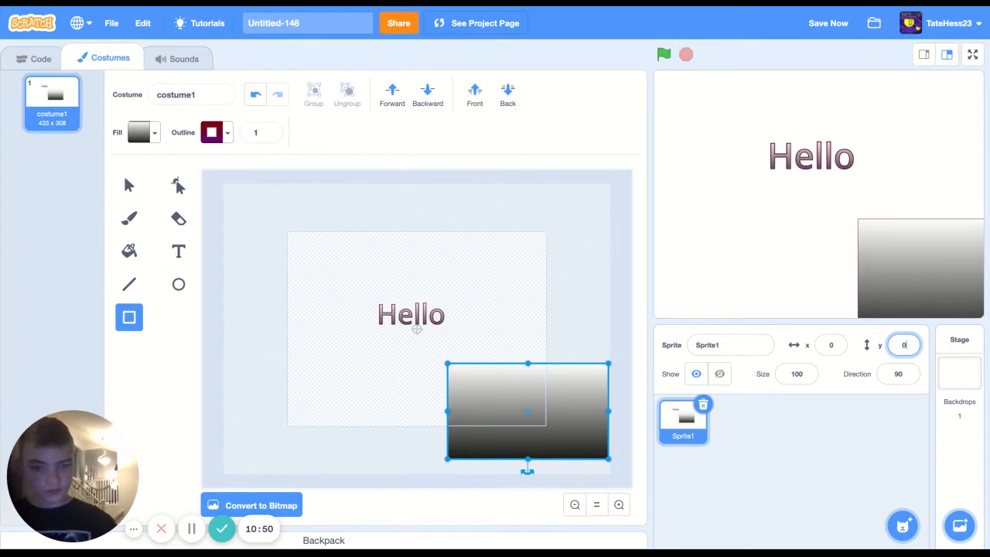
{"action": "left_click", "coordinate": [593, 312]}
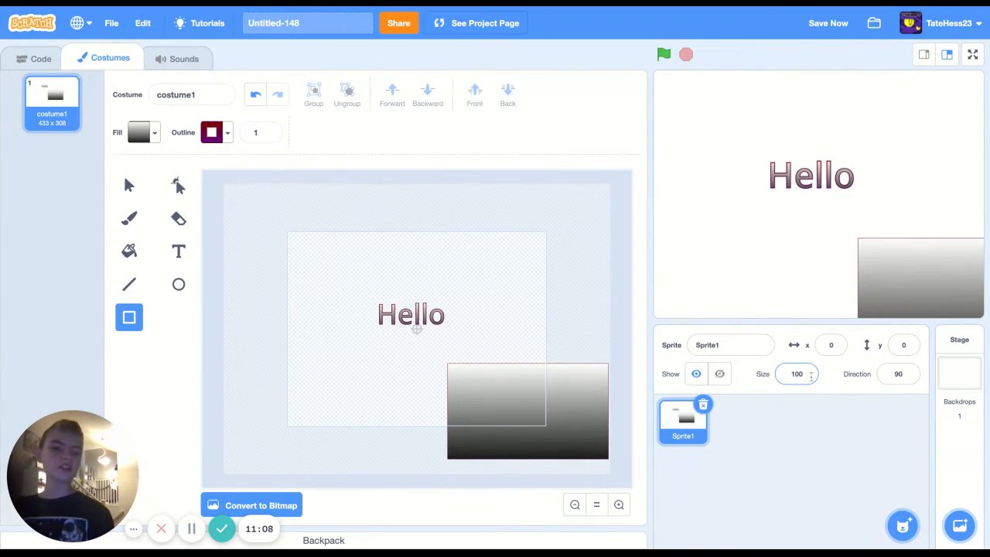
Step: Shrink the sprite to size 10 and return it to size 100
{"action": "left_click", "coordinate": [809, 376]}
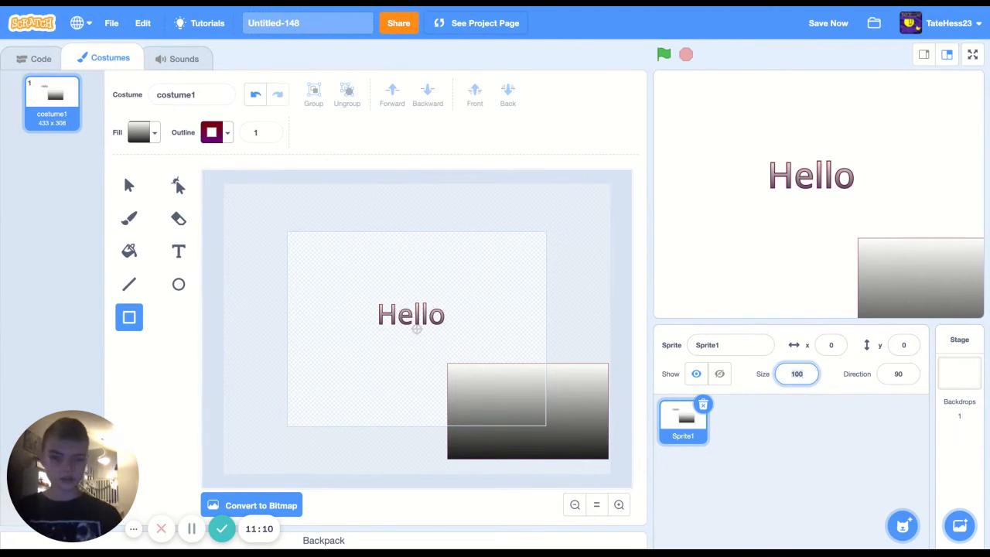
{"action": "key", "text": "BackSpace"}
{"action": "left_click", "coordinate": [523, 339]}
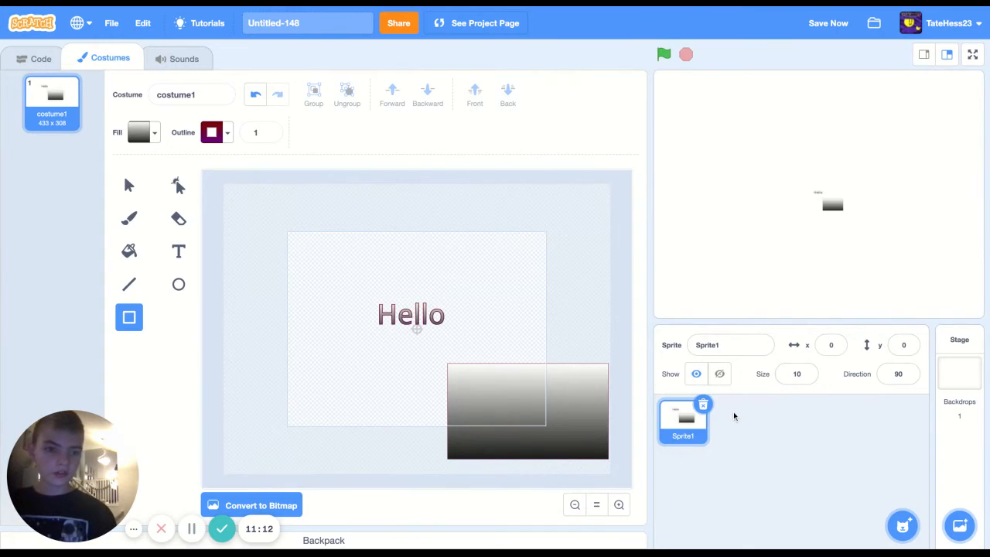
{"action": "left_click", "coordinate": [805, 374]}
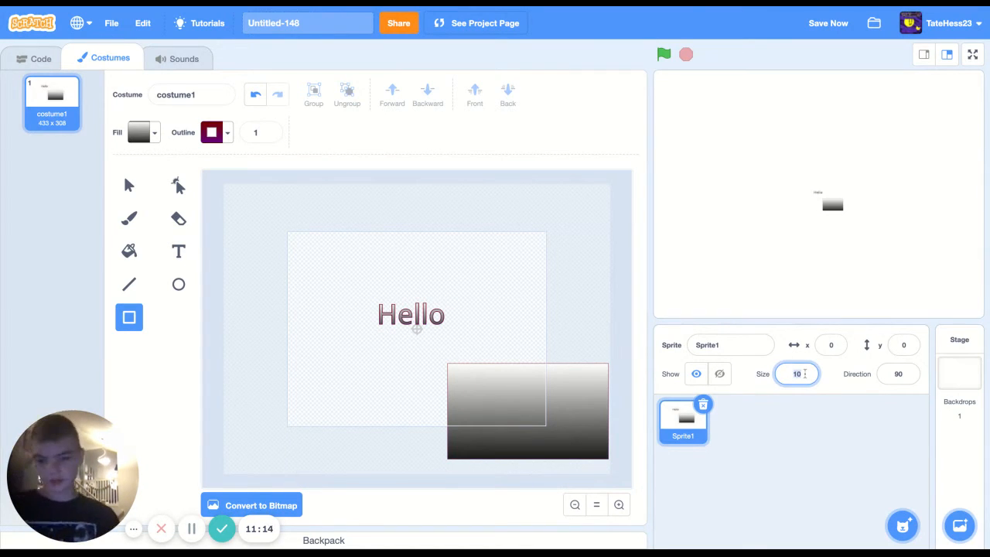
{"action": "key", "text": "BackSpace"}
{"action": "type", "text": "00"}
{"action": "left_click", "coordinate": [379, 358]}
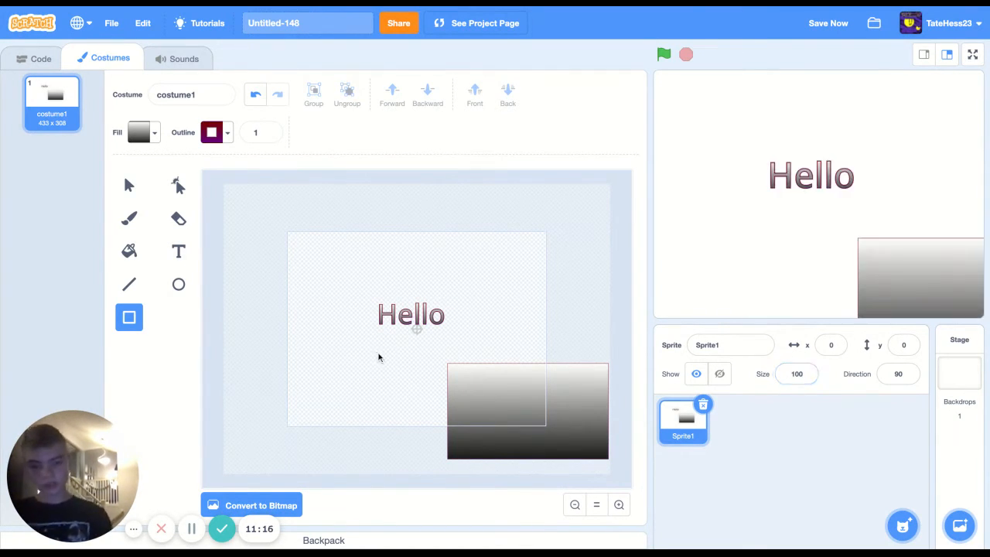
Step: Delete both the "Hello" text and the gradient rectangle from the canvas
{"action": "left_click", "coordinate": [129, 185]}
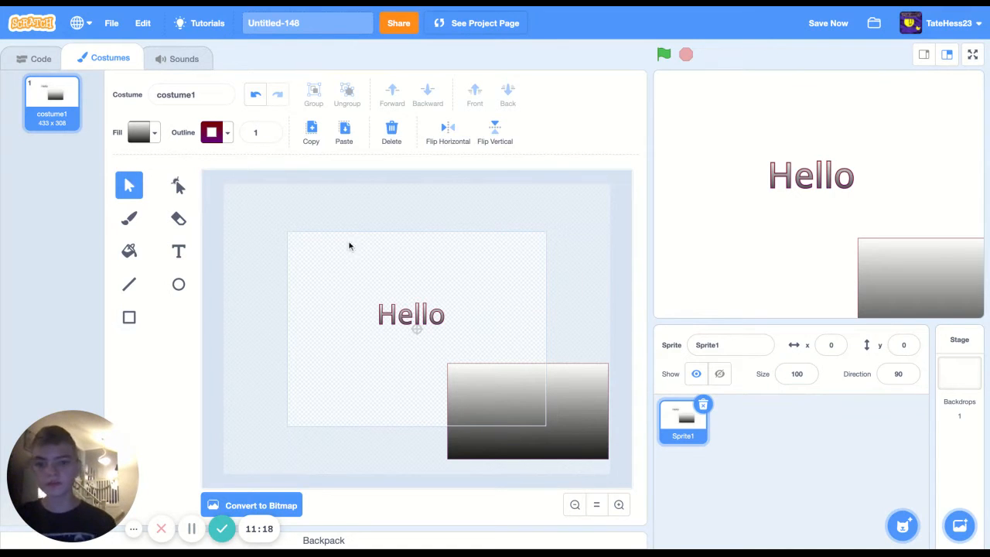
{"action": "left_click_drag", "start_coordinate": [358, 233], "coordinate": [508, 440]}
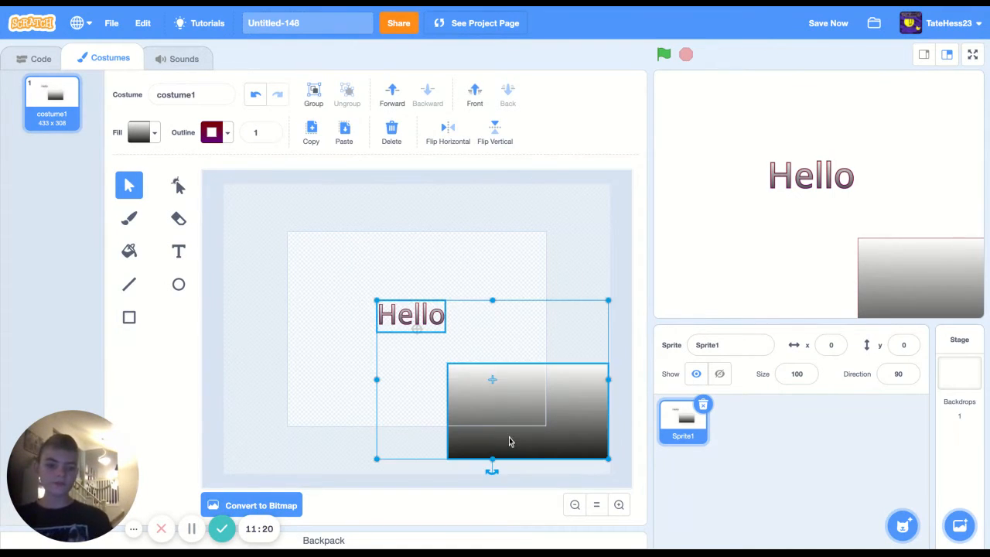
{"action": "key", "text": "Delete"}
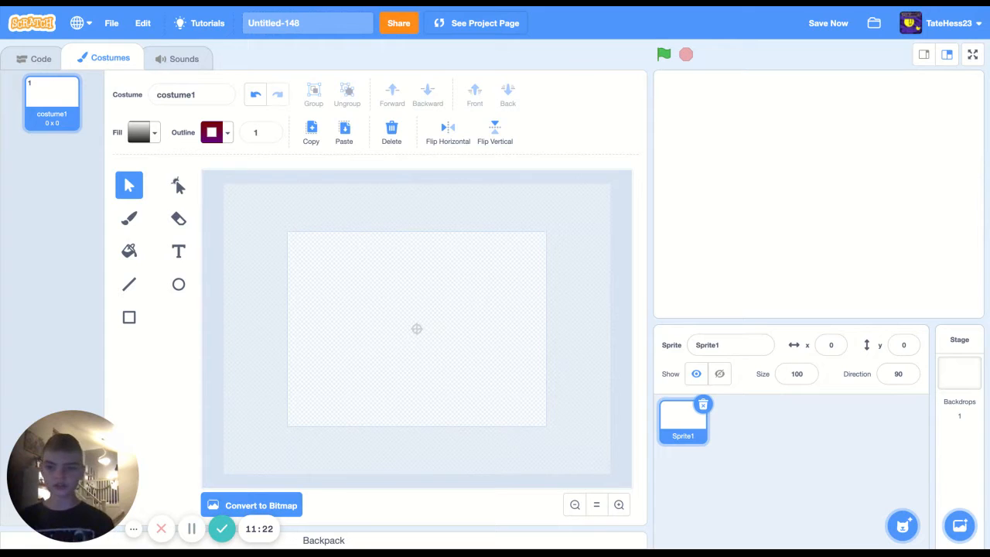
Step: Draw a gradient-filled ellipse about 139 x 130 above and to the left of the canvas centre
{"action": "left_click", "coordinate": [179, 286]}
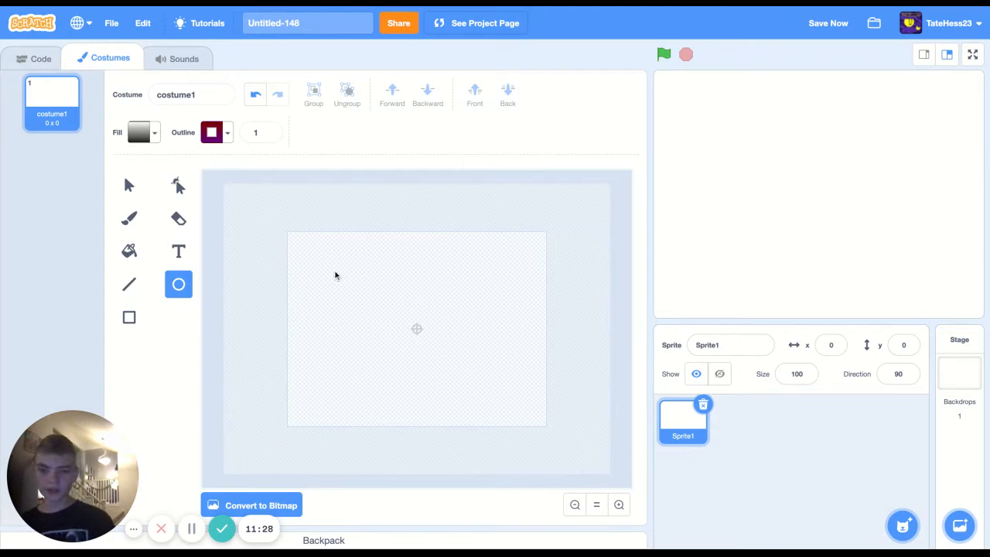
{"action": "mouse_move", "coordinate": [335, 274]}
{"action": "left_mouse_down"}
{"action": "mouse_move", "coordinate": [434, 349]}
{"action": "mouse_move", "coordinate": [409, 341]}
{"action": "left_mouse_up"}
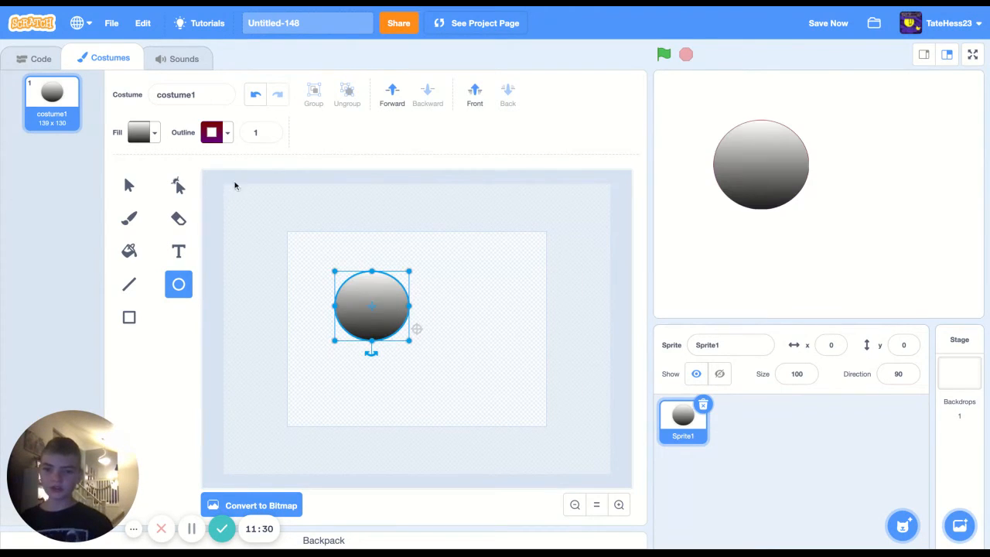
Step: Reshape the ellipse by pulling new outline points outward to the right, bottom, left and lower left, and lowering its right-hand point slightly
{"action": "left_click", "coordinate": [178, 190]}
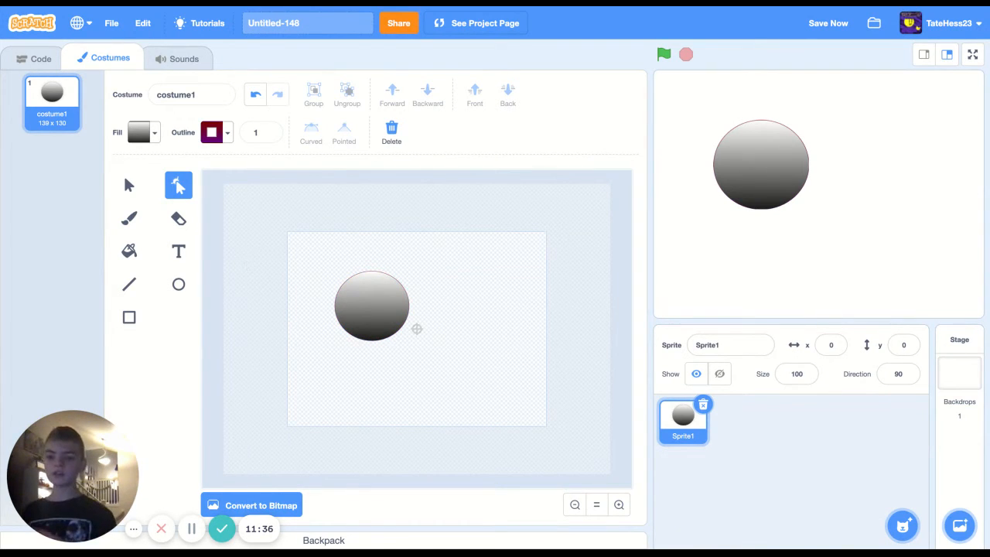
{"action": "left_click", "coordinate": [360, 302]}
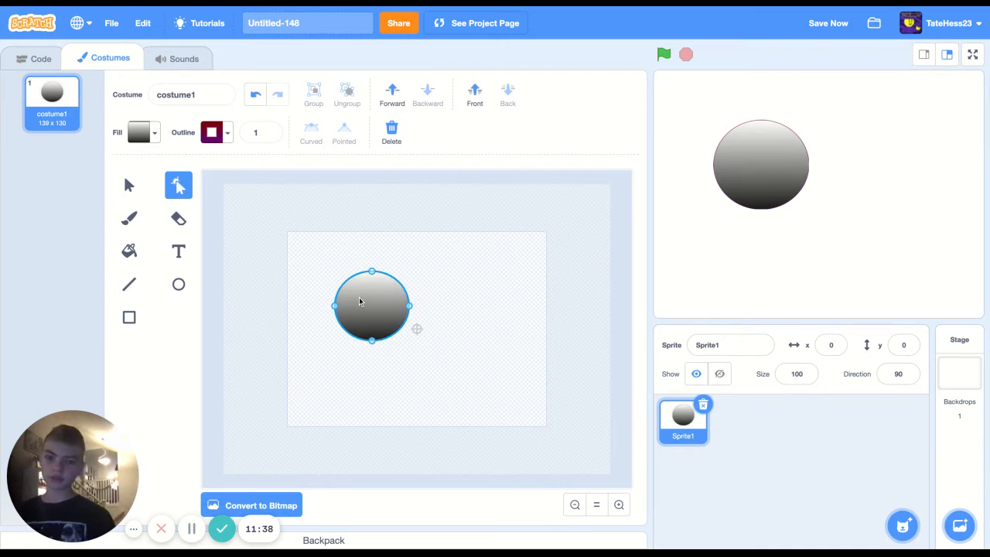
{"action": "left_click_drag", "start_coordinate": [400, 283], "coordinate": [464, 285]}
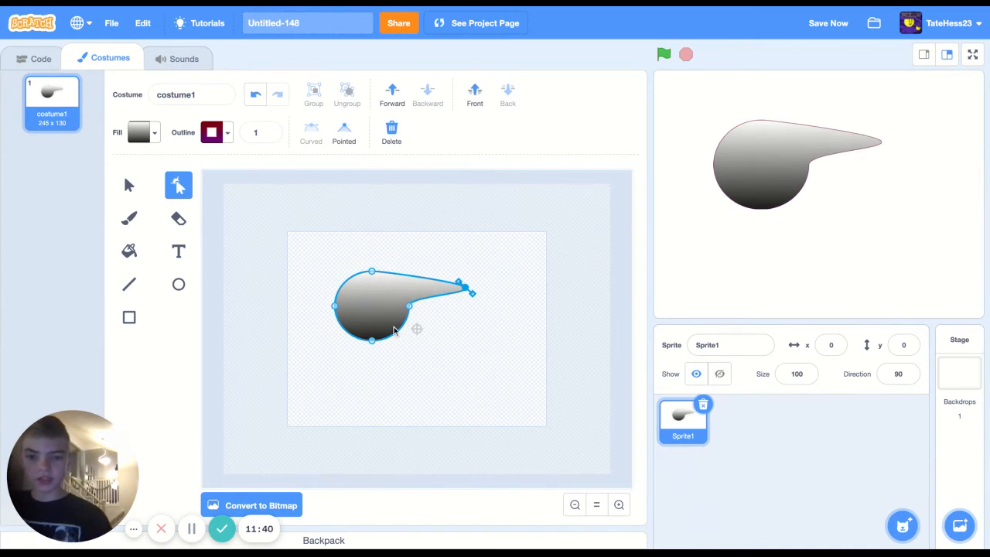
{"action": "left_click_drag", "start_coordinate": [397, 333], "coordinate": [350, 381]}
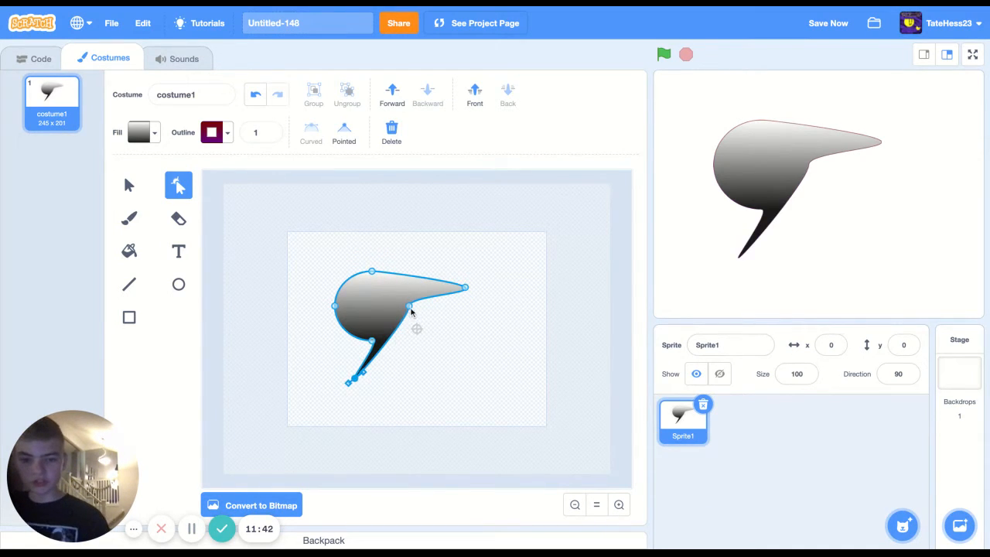
{"action": "mouse_move", "coordinate": [411, 308]}
{"action": "left_mouse_down"}
{"action": "mouse_move", "coordinate": [457, 341]}
{"action": "mouse_move", "coordinate": [392, 288]}
{"action": "mouse_move", "coordinate": [434, 352]}
{"action": "mouse_move", "coordinate": [410, 323]}
{"action": "left_mouse_up"}
{"action": "left_click", "coordinate": [318, 301]}
{"action": "left_click", "coordinate": [340, 295]}
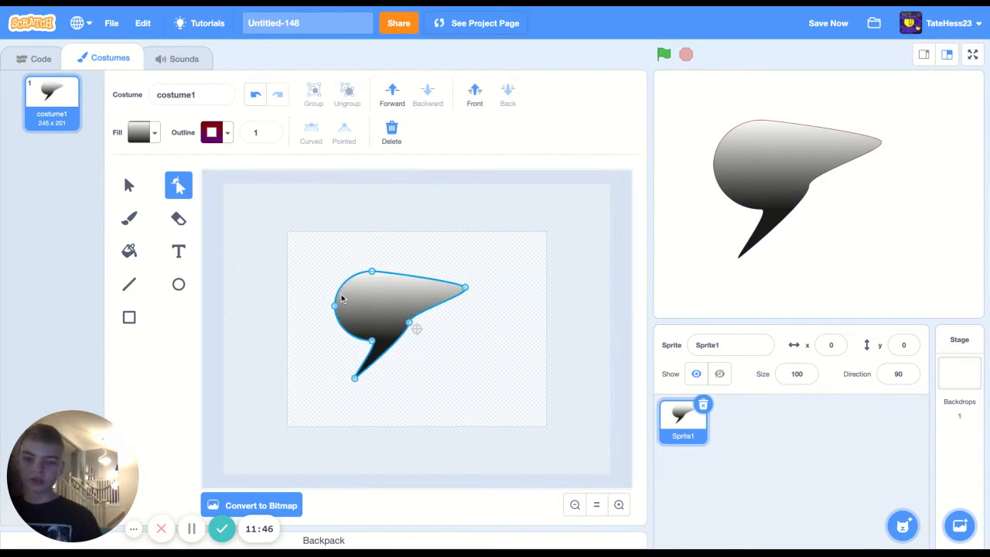
{"action": "left_click_drag", "start_coordinate": [341, 293], "coordinate": [281, 291]}
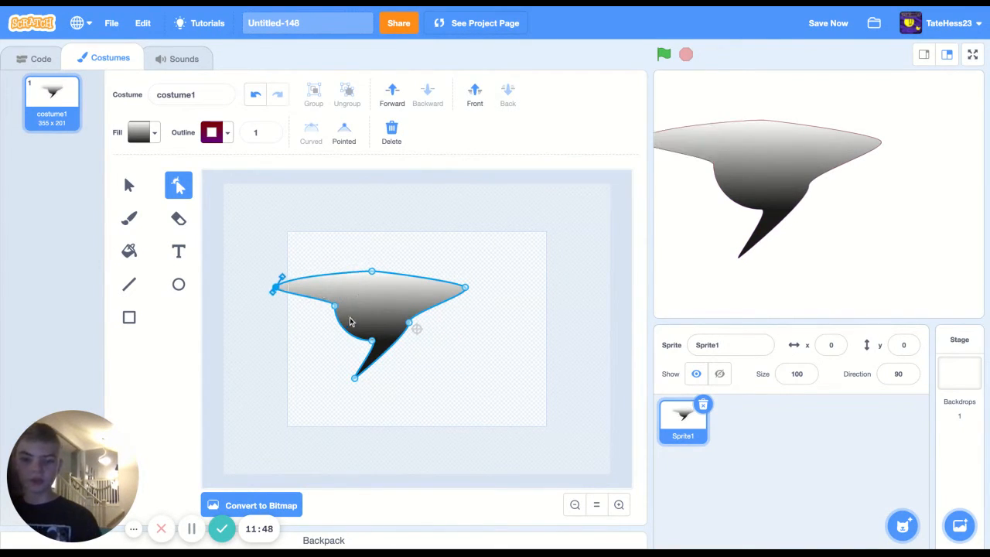
{"action": "left_click_drag", "start_coordinate": [348, 331], "coordinate": [300, 359]}
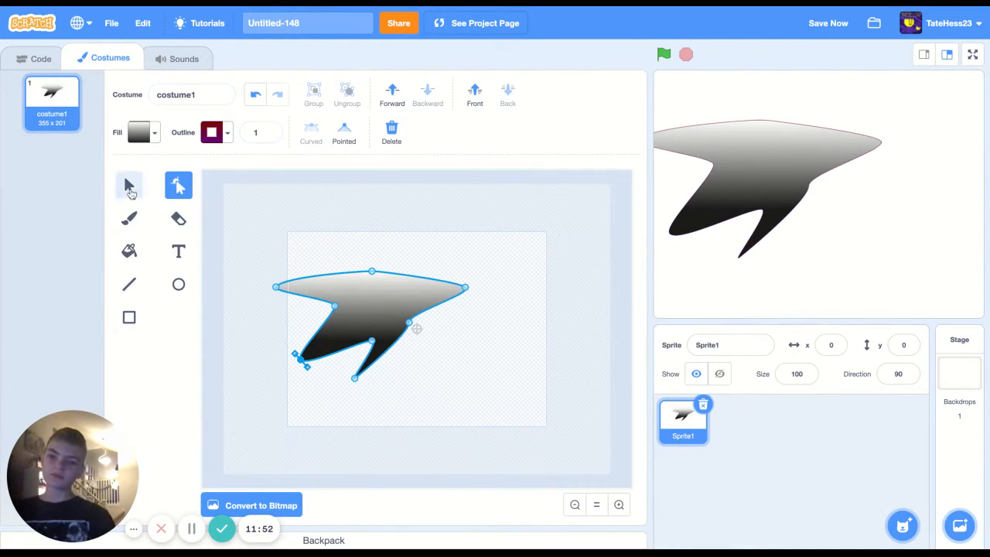
Step: Move the reshaped gradient shape slightly to the right and delete it from the canvas
{"action": "left_click", "coordinate": [129, 187]}
{"action": "left_click_drag", "start_coordinate": [341, 291], "coordinate": [376, 288]}
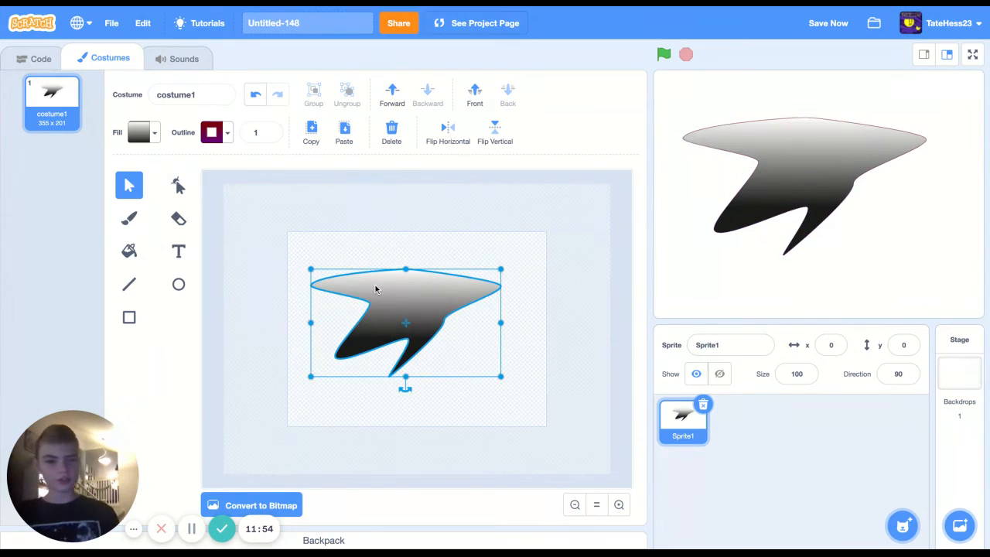
{"action": "key", "text": "Delete"}
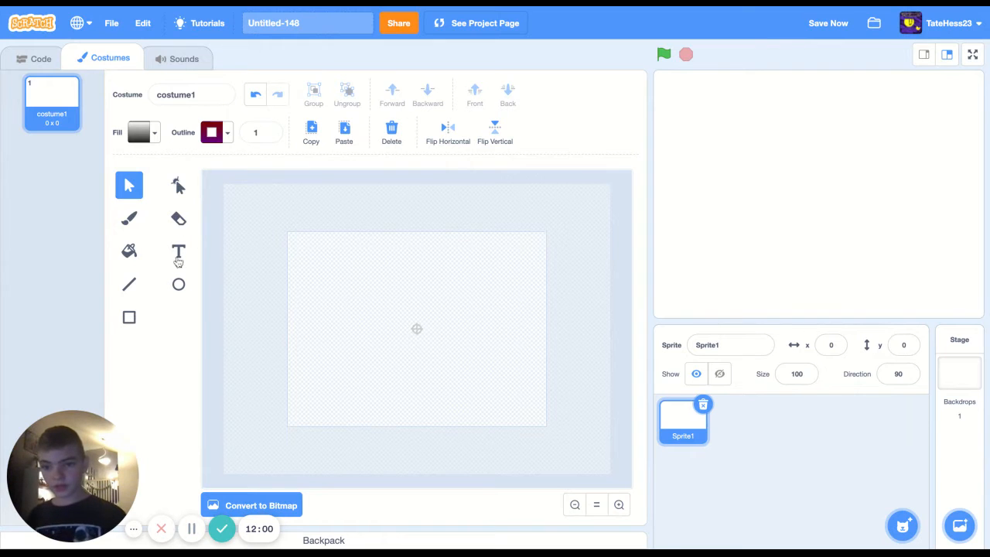
Step: Draw a gradient-filled rectangle about 166 x 176 near the canvas centre and pull its lower-right corner outward to the right
{"action": "left_click", "coordinate": [131, 319]}
{"action": "left_click_drag", "start_coordinate": [361, 266], "coordinate": [450, 357]}
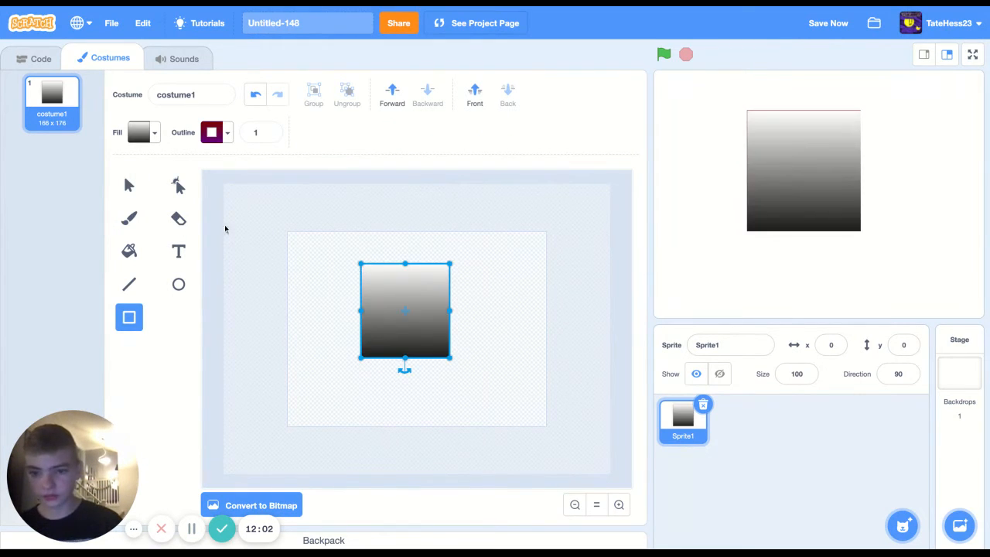
{"action": "left_click", "coordinate": [178, 186]}
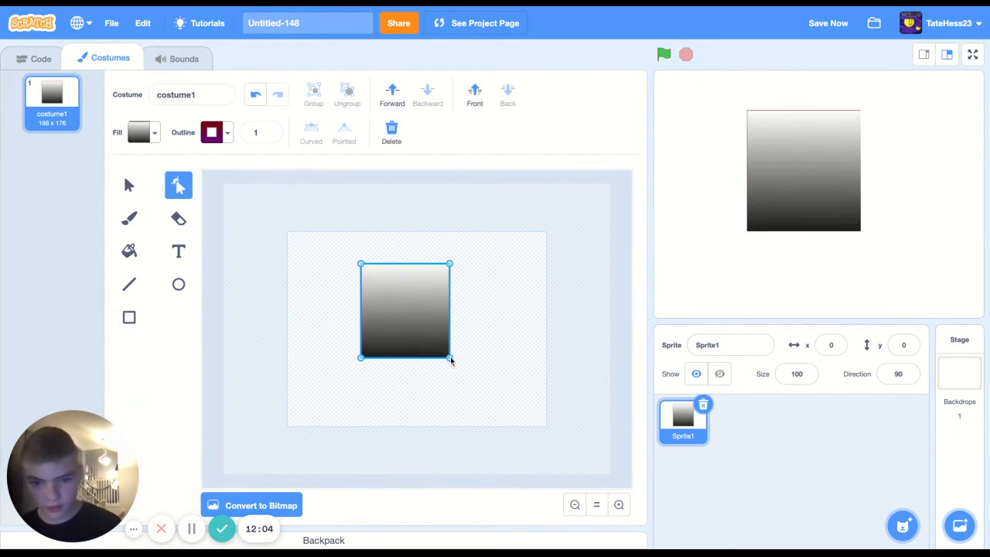
{"action": "left_click_drag", "start_coordinate": [451, 359], "coordinate": [510, 339]}
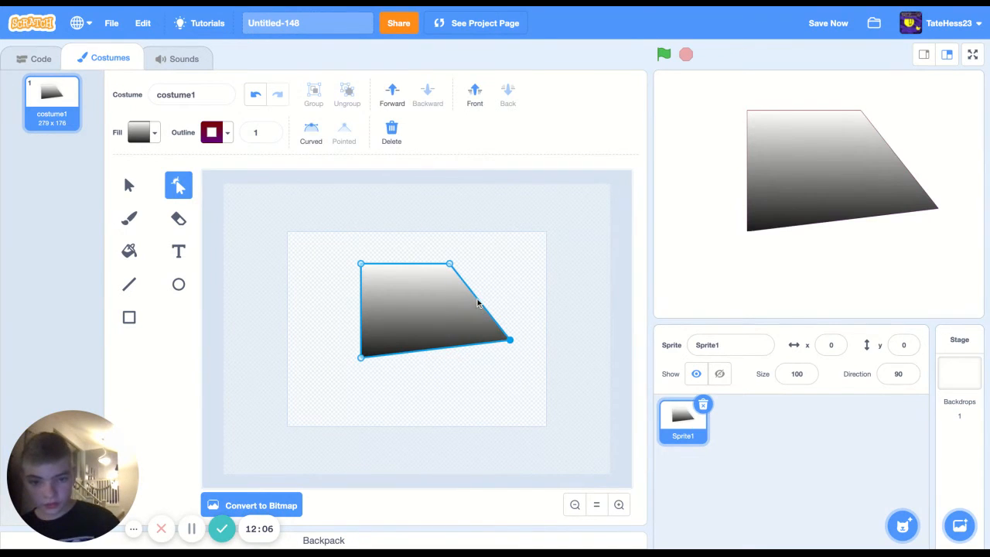
Step: Pull a new point up and outward from the shape's slanted right edge, making it pointed and curved again
{"action": "left_click_drag", "start_coordinate": [477, 304], "coordinate": [506, 241]}
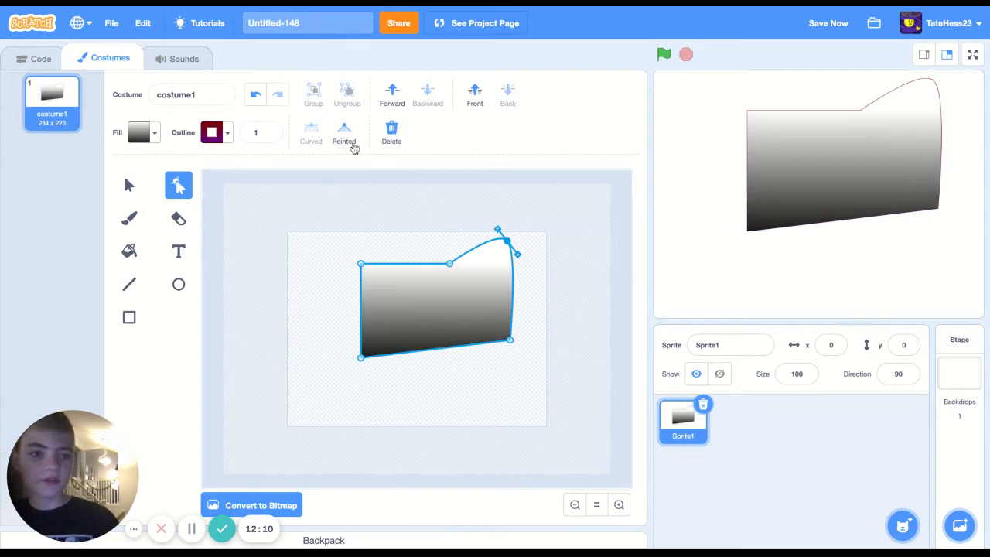
{"action": "left_click", "coordinate": [354, 144]}
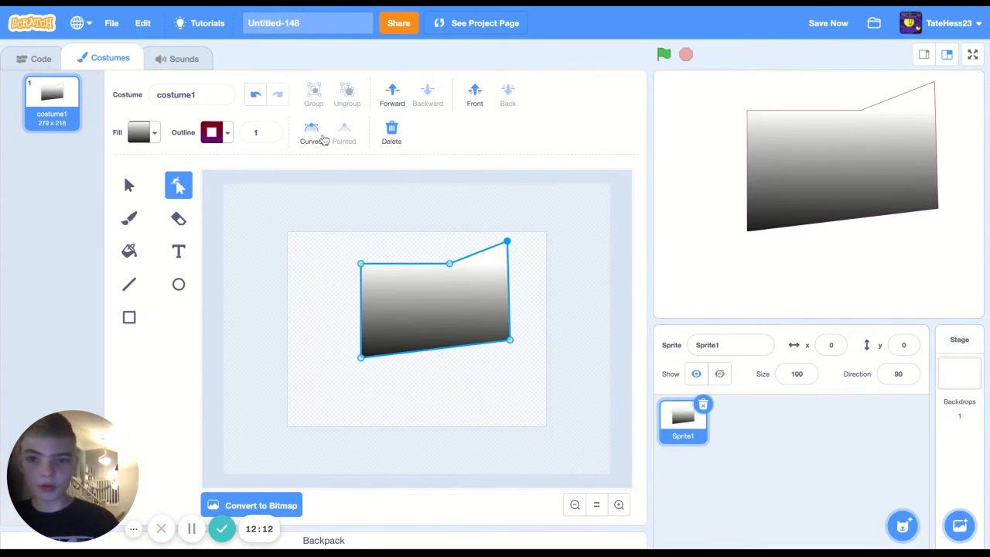
{"action": "left_click", "coordinate": [322, 139]}
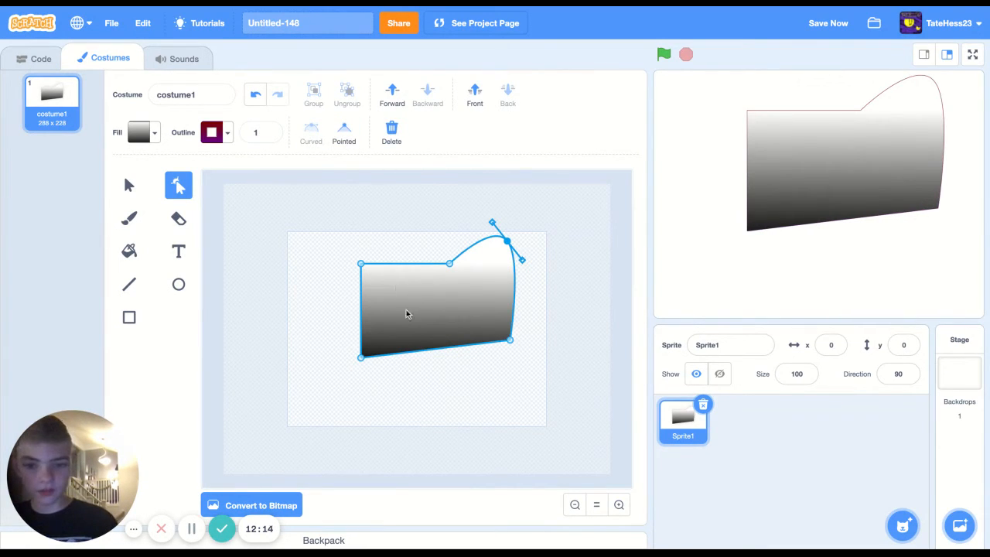
Step: Pull a new point down from the bottom edge, make it pointed and curved again, and bend the outline with its curve handle
{"action": "left_click_drag", "start_coordinate": [417, 353], "coordinate": [433, 408]}
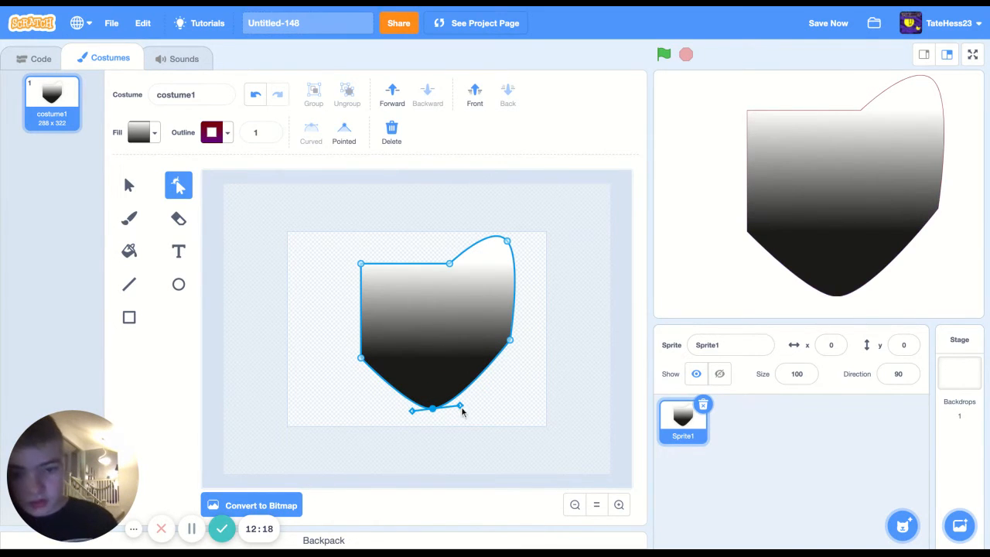
{"action": "left_click", "coordinate": [343, 137]}
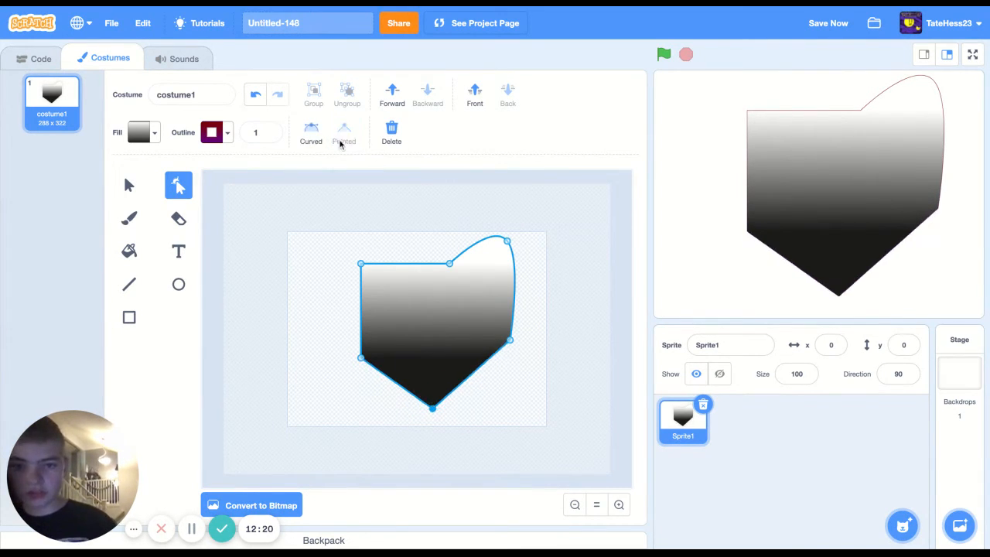
{"action": "left_click", "coordinate": [310, 134]}
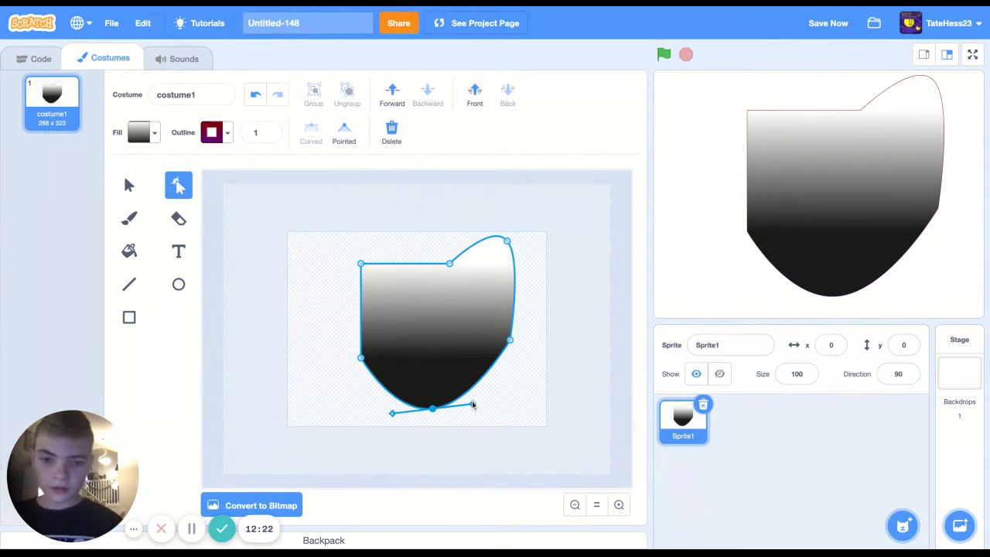
{"action": "left_click_drag", "start_coordinate": [472, 404], "coordinate": [460, 377]}
{"action": "left_click", "coordinate": [370, 418]}
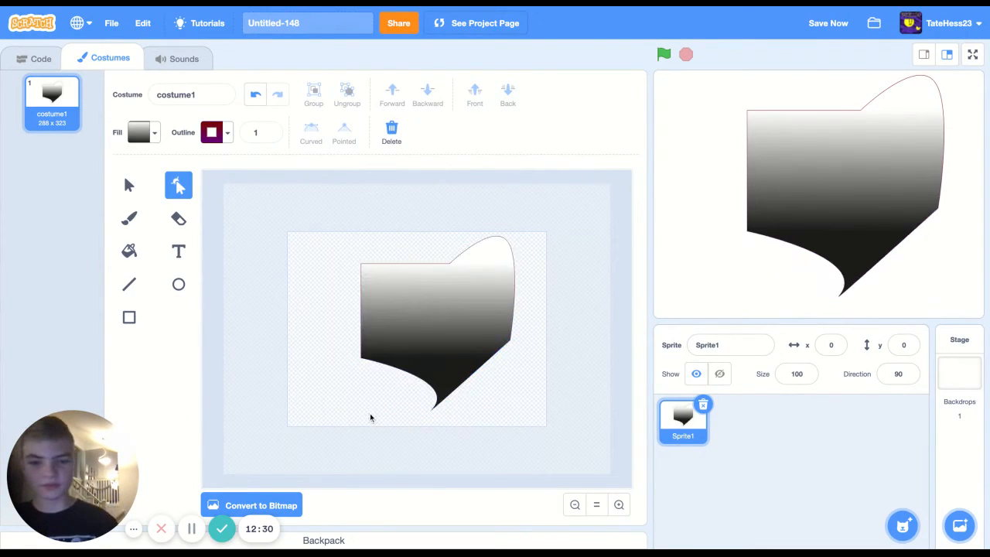
Step: Move the shape's bottom point slightly right and swing its curve handle far to the upper left
{"action": "left_click", "coordinate": [455, 330]}
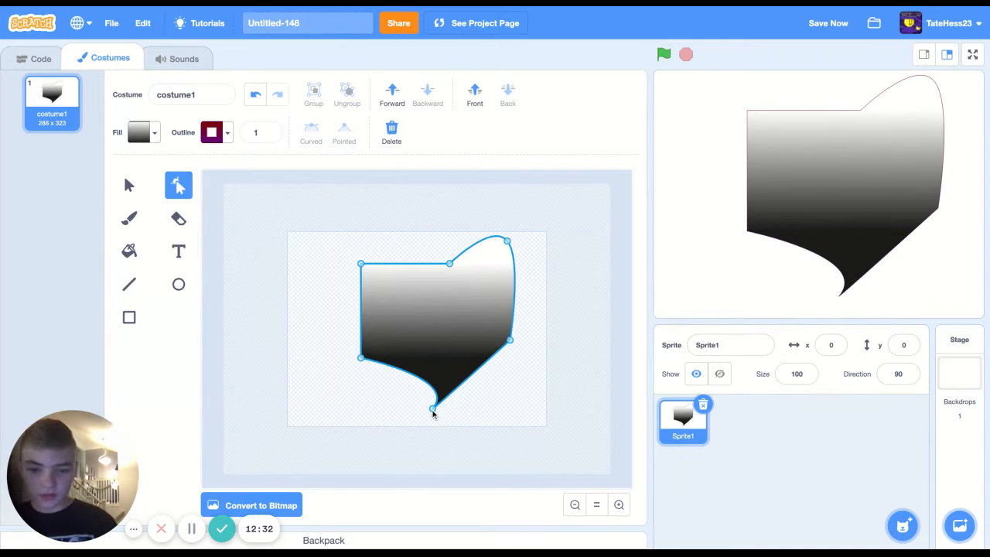
{"action": "left_click_drag", "start_coordinate": [433, 409], "coordinate": [458, 419]}
{"action": "mouse_move", "coordinate": [488, 384]}
{"action": "left_mouse_down"}
{"action": "mouse_move", "coordinate": [469, 385]}
{"action": "mouse_move", "coordinate": [446, 441]}
{"action": "mouse_move", "coordinate": [521, 373]}
{"action": "mouse_move", "coordinate": [414, 394]}
{"action": "mouse_move", "coordinate": [475, 436]}
{"action": "mouse_move", "coordinate": [498, 354]}
{"action": "mouse_move", "coordinate": [380, 354]}
{"action": "mouse_move", "coordinate": [646, 331]}
{"action": "mouse_move", "coordinate": [446, 197]}
{"action": "mouse_move", "coordinate": [338, 170]}
{"action": "mouse_move", "coordinate": [275, 210]}
{"action": "mouse_move", "coordinate": [232, 204]}
{"action": "left_mouse_up"}
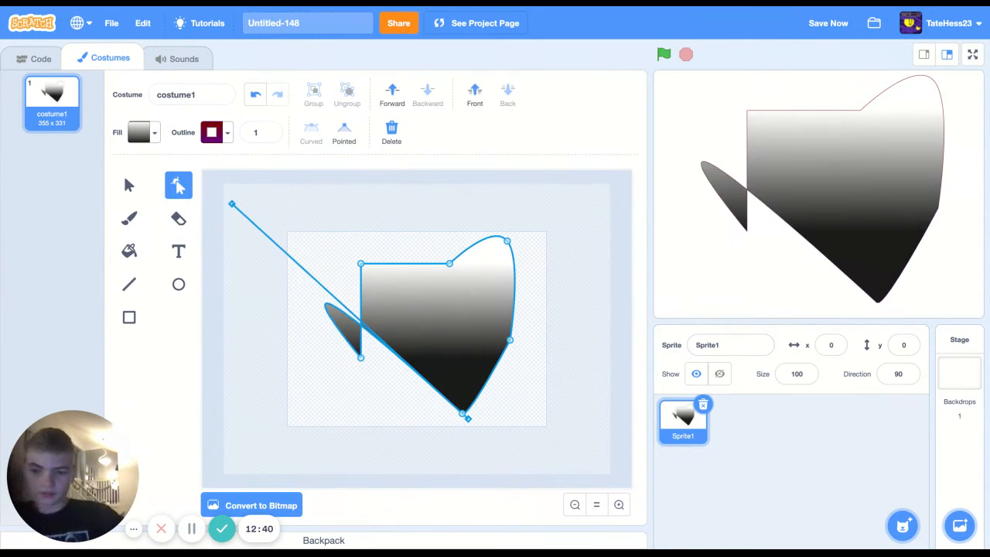
Step: Delete the bottom point and the rest of the shape, and convert the empty costume to bitmap
{"action": "key", "text": "Delete"}
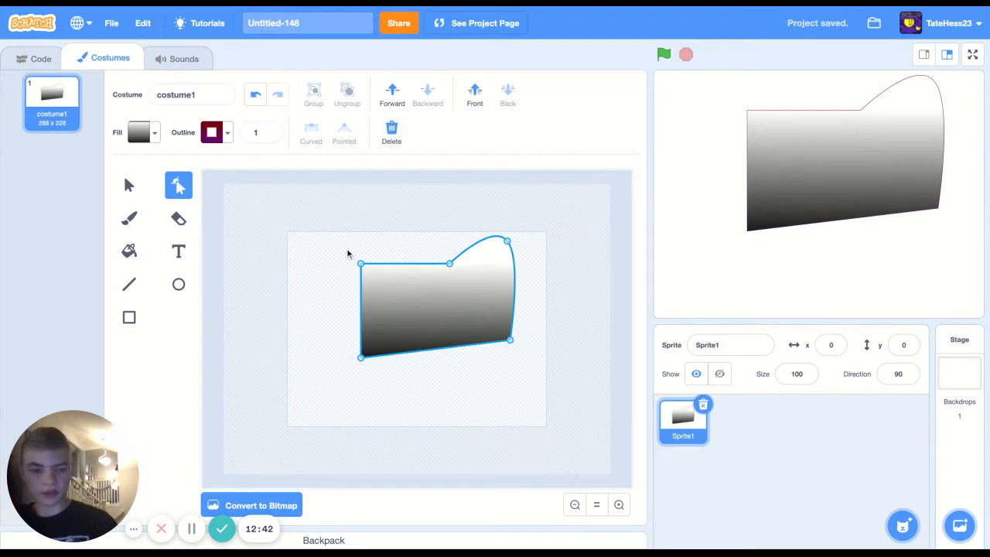
{"action": "key", "text": "Delete"}
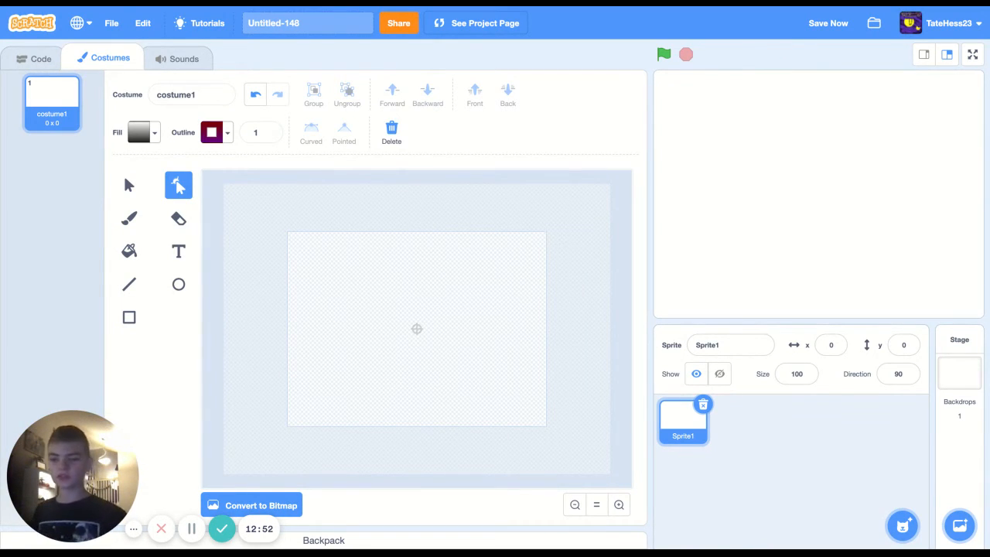
{"action": "left_click", "coordinate": [252, 505]}
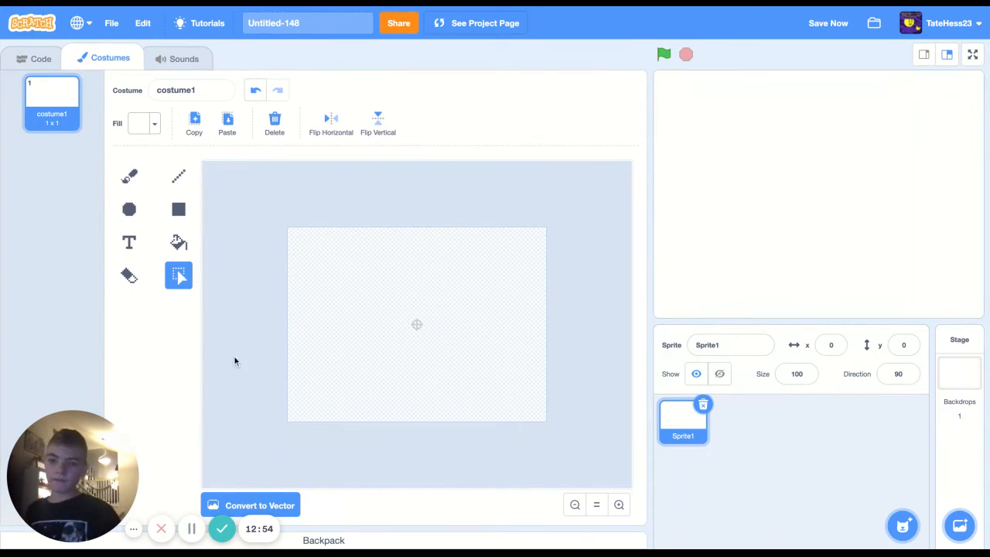
Step: Draw a white ellipse to the left of the canvas centre and make it outlined, about 193 x 180
{"action": "left_click", "coordinate": [131, 213]}
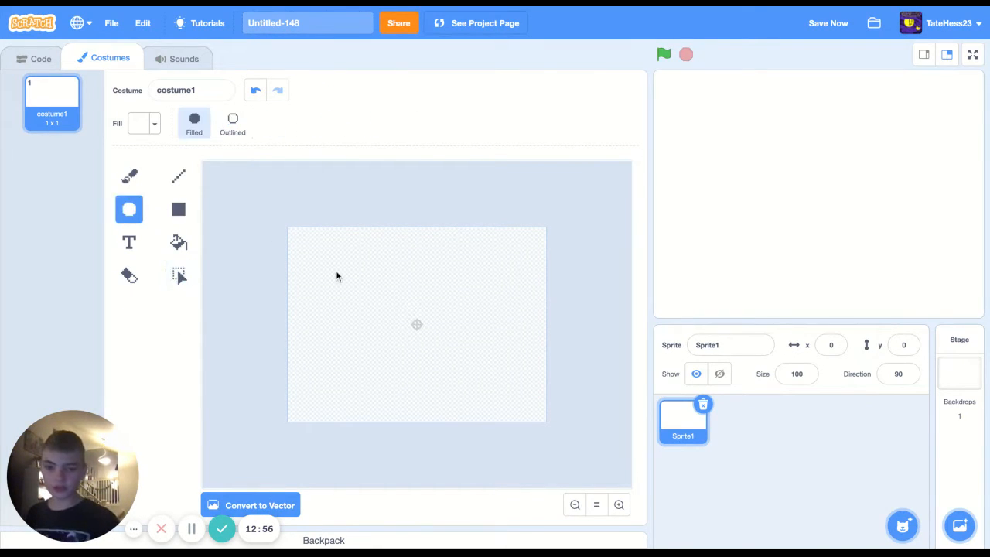
{"action": "left_click_drag", "start_coordinate": [337, 273], "coordinate": [438, 365]}
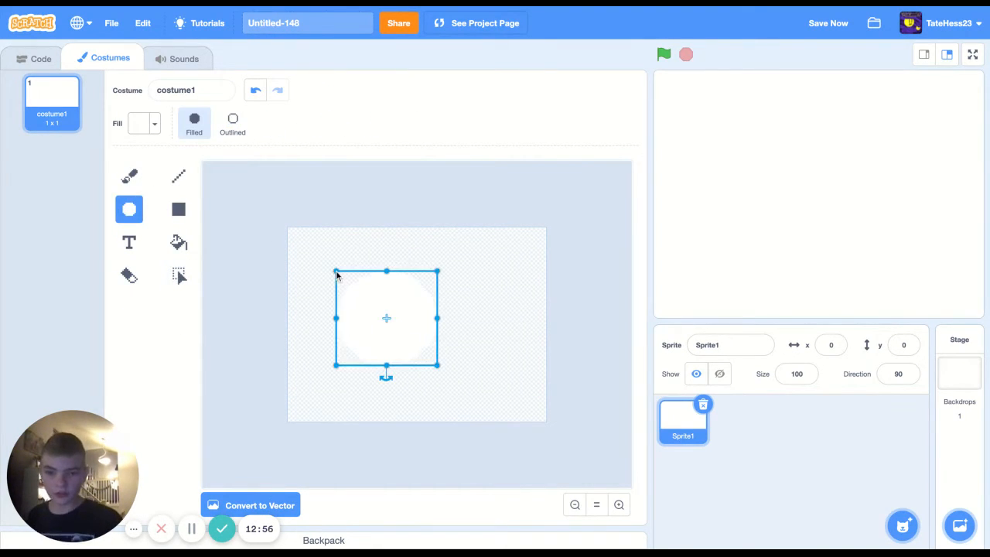
{"action": "left_click", "coordinate": [222, 130]}
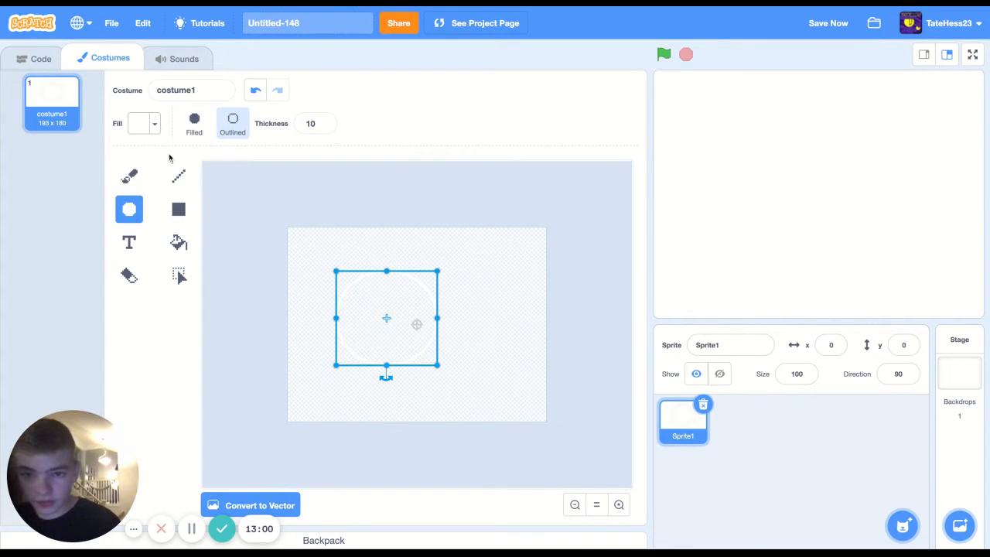
Step: Colour the ellipse black with brightness 0, and switch it to filled and back to outlined
{"action": "left_click", "coordinate": [151, 128]}
{"action": "left_click_drag", "start_coordinate": [177, 290], "coordinate": [88, 286]}
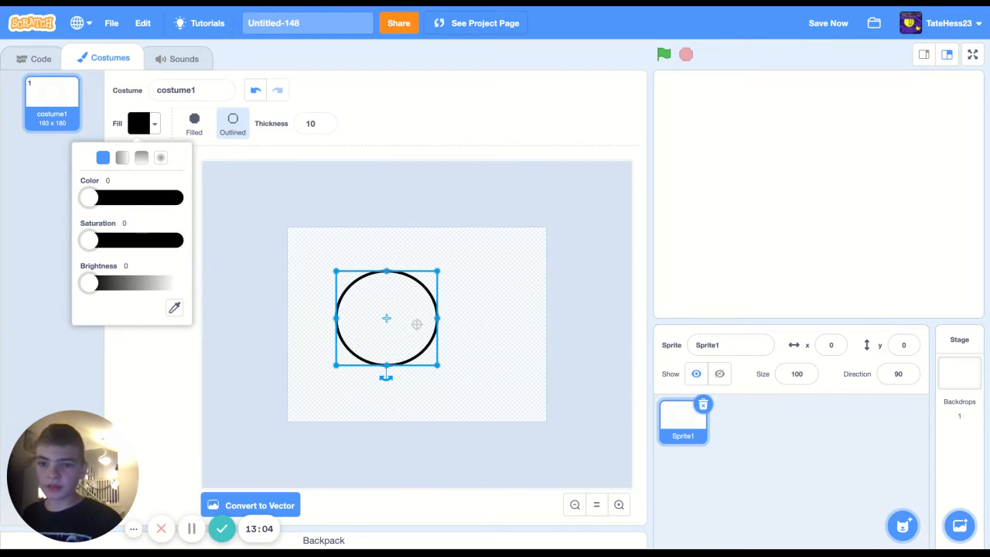
{"action": "left_click", "coordinate": [194, 122]}
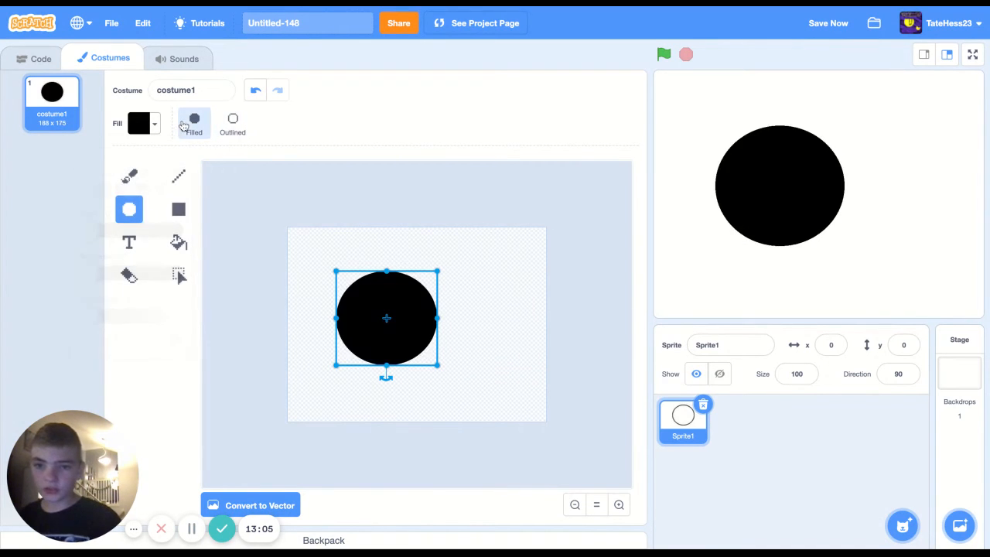
{"action": "left_click", "coordinate": [232, 122]}
{"action": "left_click", "coordinate": [486, 305]}
{"action": "scroll", "coordinate": [425, 329], "scroll_direction": "up", "scroll_amount": 5}
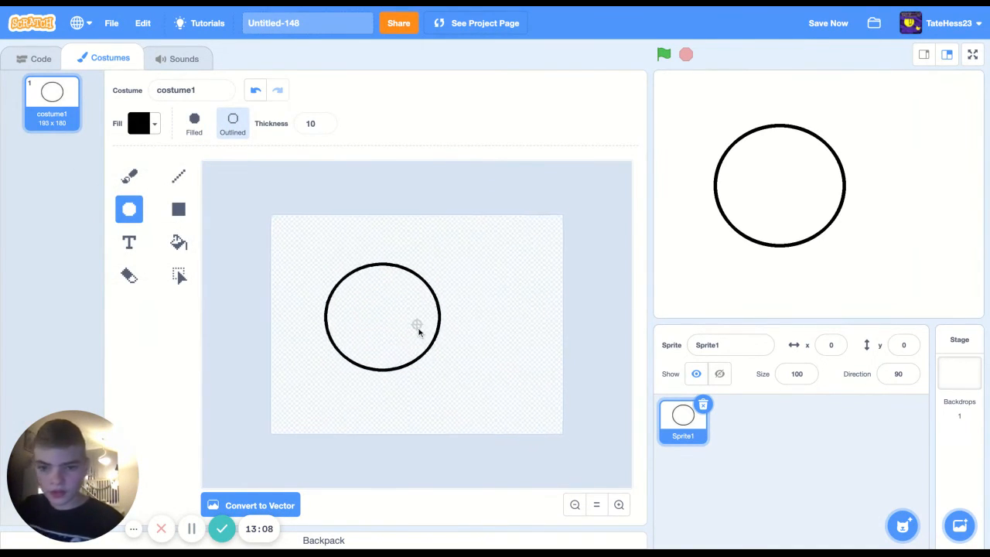
{"action": "scroll", "coordinate": [412, 325], "scroll_direction": "up", "scroll_amount": 3}
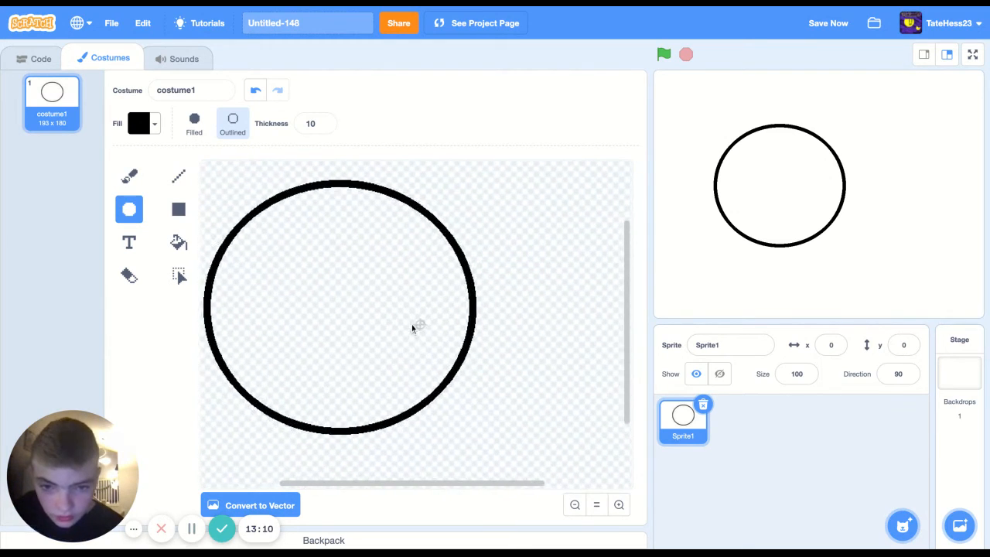
{"action": "left_click_drag", "start_coordinate": [497, 304], "coordinate": [316, 343]}
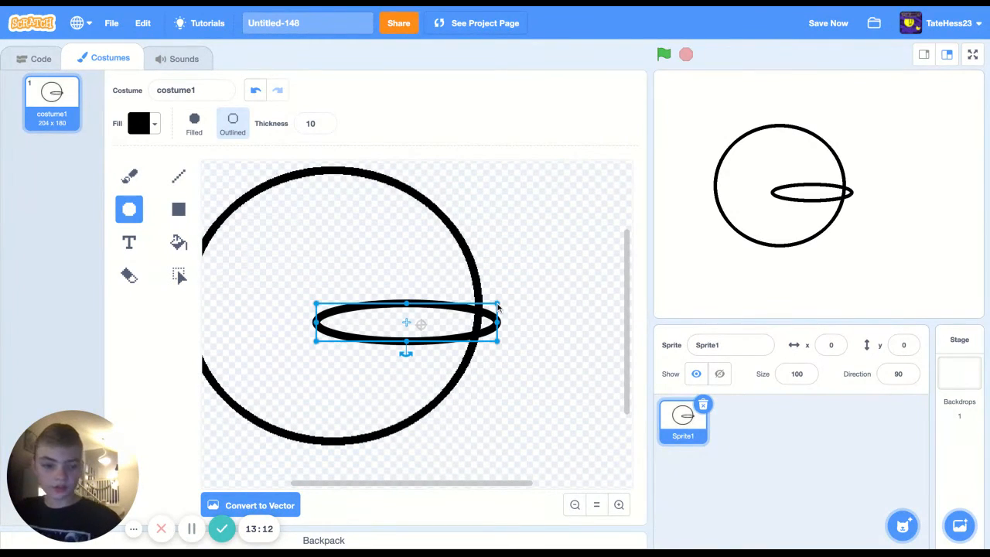
{"action": "key", "text": "Delete"}
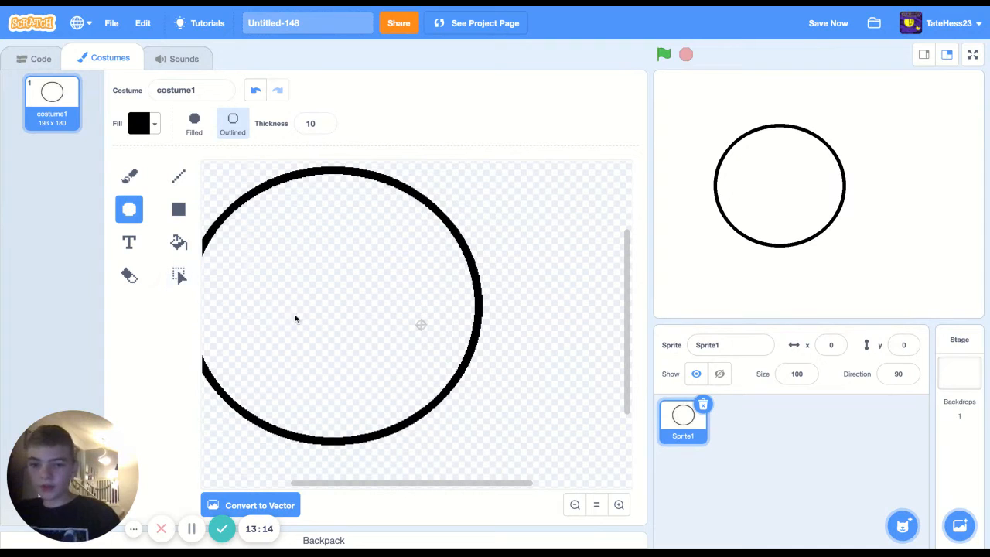
Step: Select the right-hand section of the bitmap ellipse's outline and move it away to the right
{"action": "left_click", "coordinate": [184, 281]}
{"action": "scroll", "coordinate": [343, 321], "scroll_direction": "down", "scroll_amount": 3}
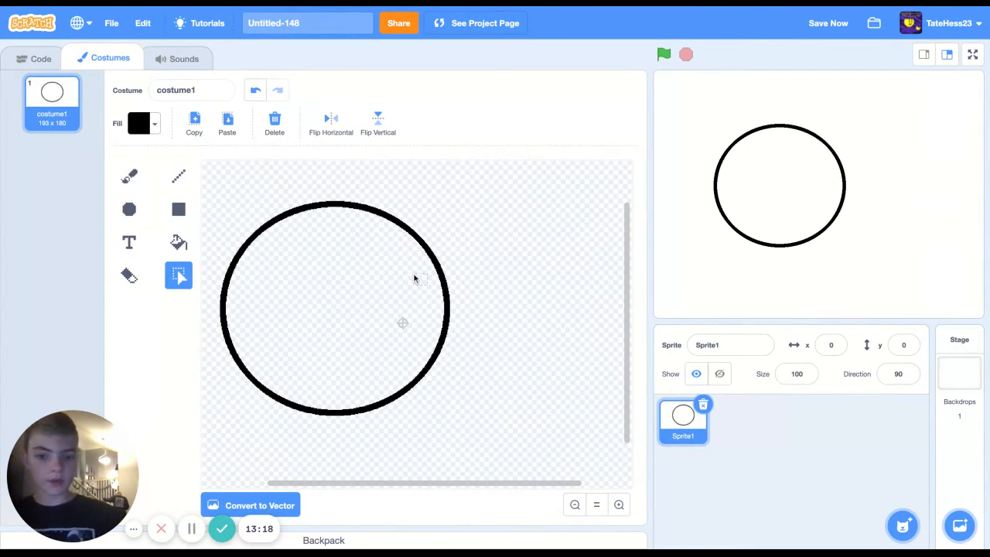
{"action": "left_click_drag", "start_coordinate": [414, 275], "coordinate": [520, 356]}
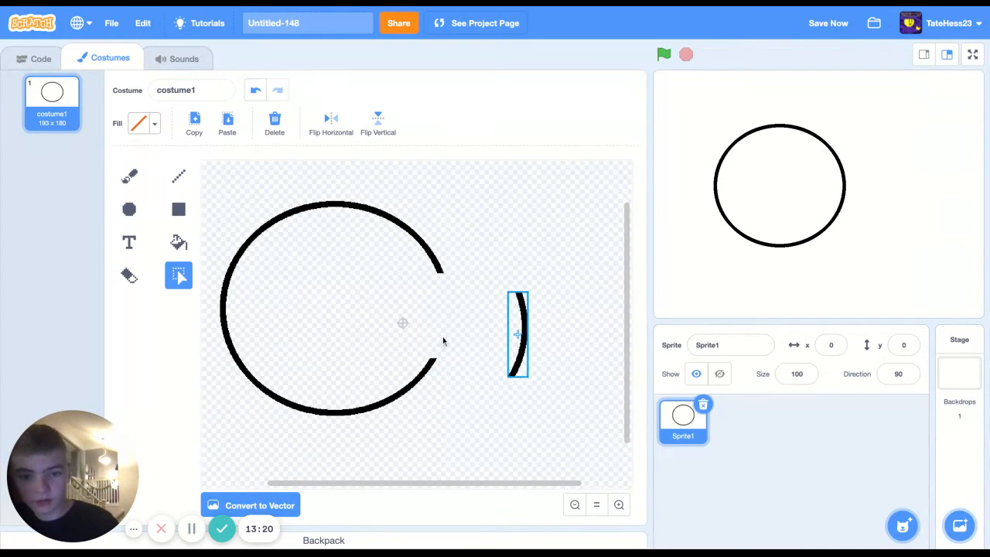
Step: Select the lower-right section of the ellipse's outline and move it down and to the right, leaving gaps on both sides
{"action": "left_click_drag", "start_coordinate": [345, 346], "coordinate": [447, 423]}
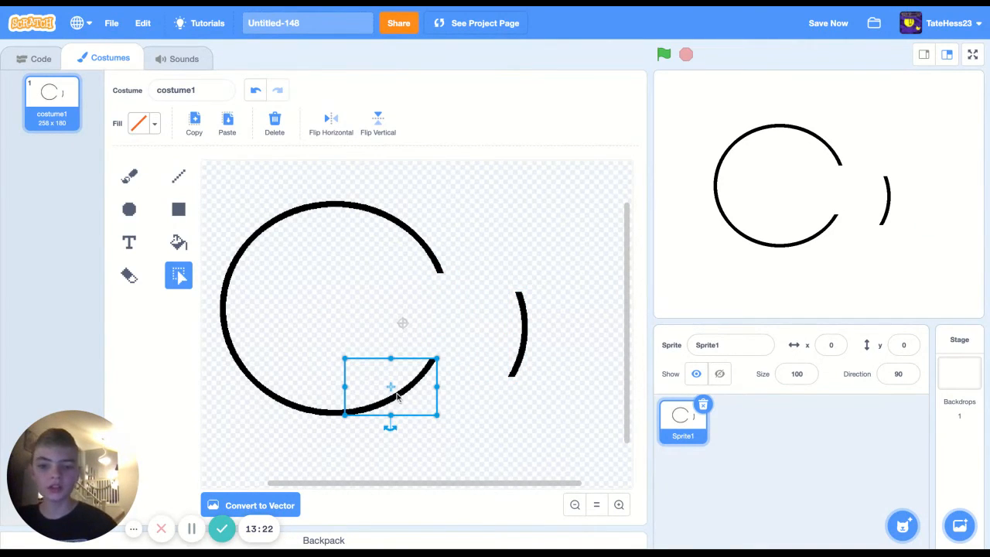
{"action": "left_click_drag", "start_coordinate": [397, 396], "coordinate": [457, 403]}
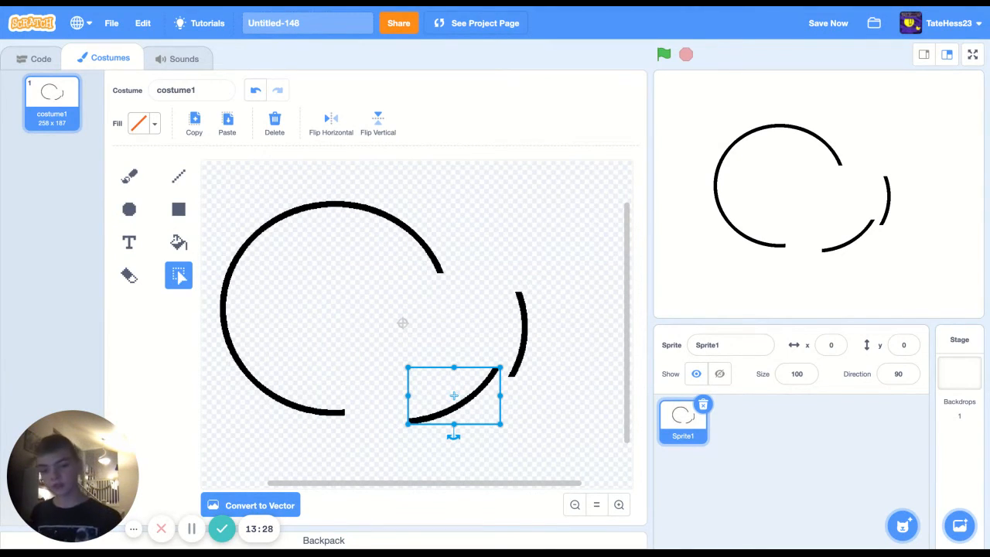
{"action": "left_click_drag", "start_coordinate": [454, 395], "coordinate": [417, 408]}
Step: Select all the separated ellipse pieces and delete them from the canvas
{"action": "left_click", "coordinate": [441, 352]}
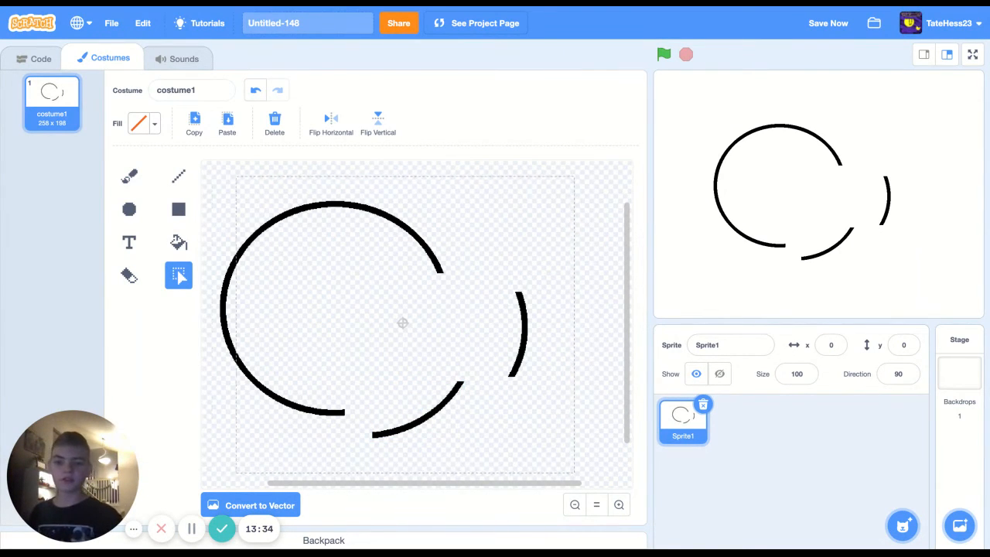
{"action": "key", "text": "ctrl+a"}
{"action": "key", "text": "Delete"}
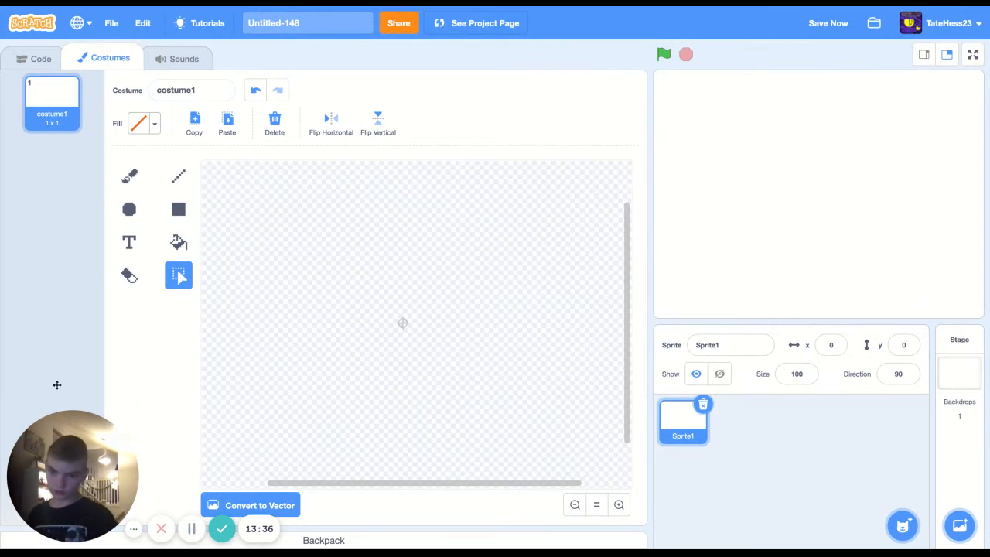
Step: Add the purple Sans Serif text "fjkhgfkjdg" above and to the left of the canvas centre
{"action": "left_click", "coordinate": [123, 249]}
{"action": "left_click", "coordinate": [316, 277]}
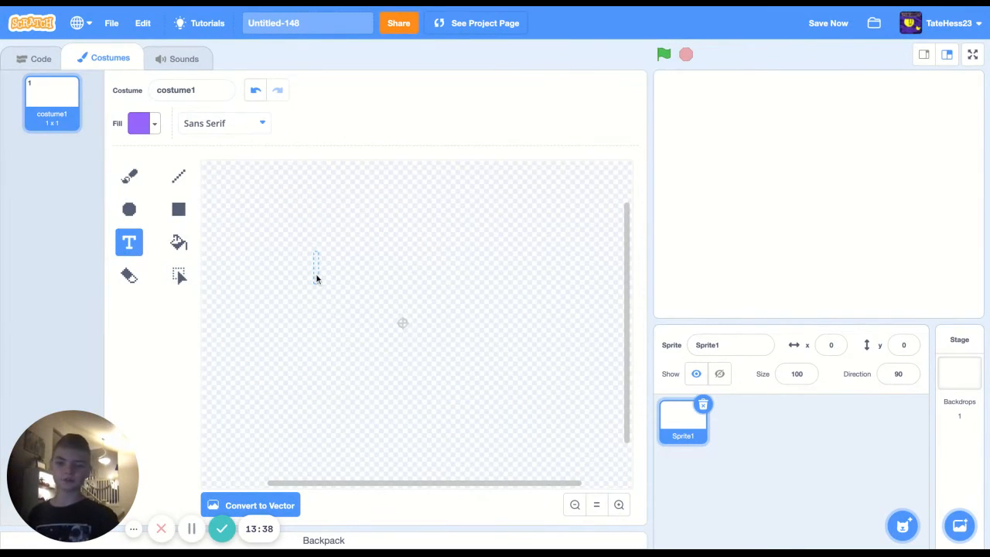
{"action": "type", "text": "fjkhgfkjdg"}
{"action": "left_click", "coordinate": [373, 296]}
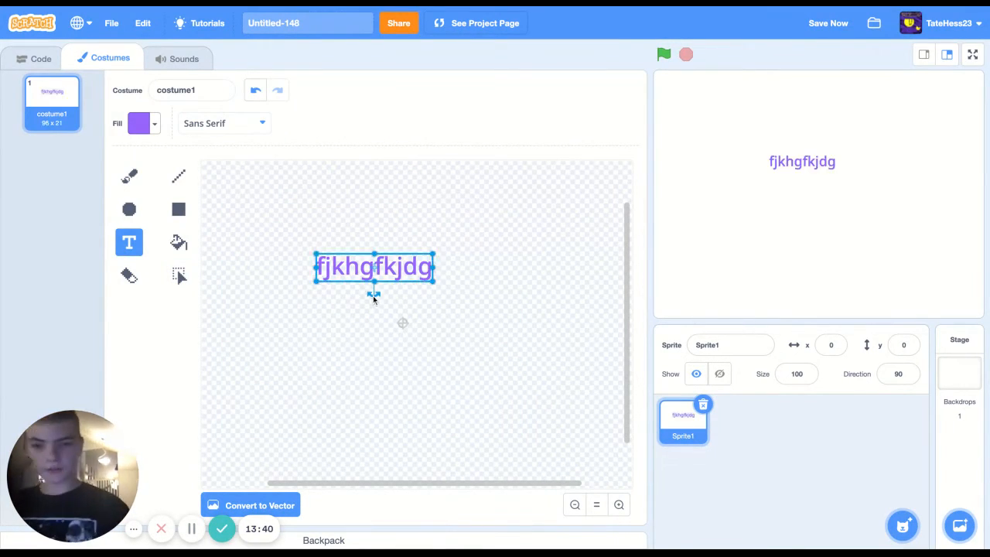
{"action": "left_click", "coordinate": [345, 323]}
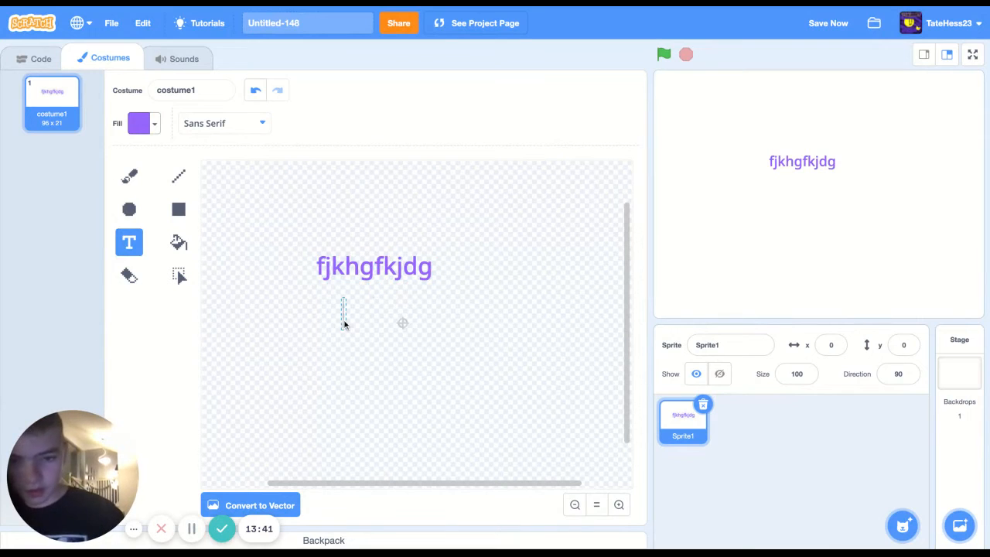
Step: Select the entire purple text and delete it from the canvas
{"action": "left_click", "coordinate": [129, 177]}
{"action": "scroll", "coordinate": [310, 278], "scroll_direction": "up", "scroll_amount": 1}
{"action": "scroll", "coordinate": [301, 277], "scroll_direction": "up", "scroll_amount": 1}
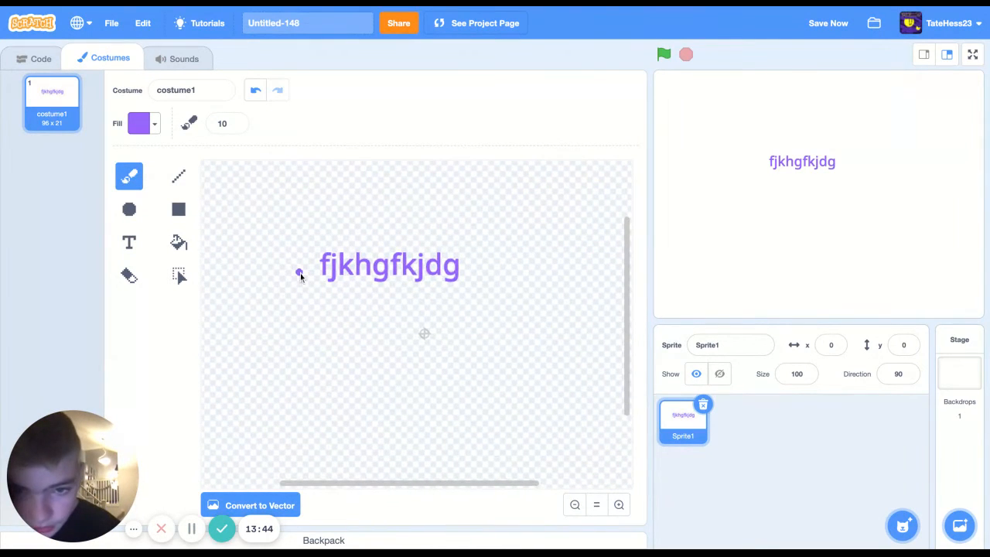
{"action": "scroll", "coordinate": [287, 244], "scroll_direction": "down", "scroll_amount": 1}
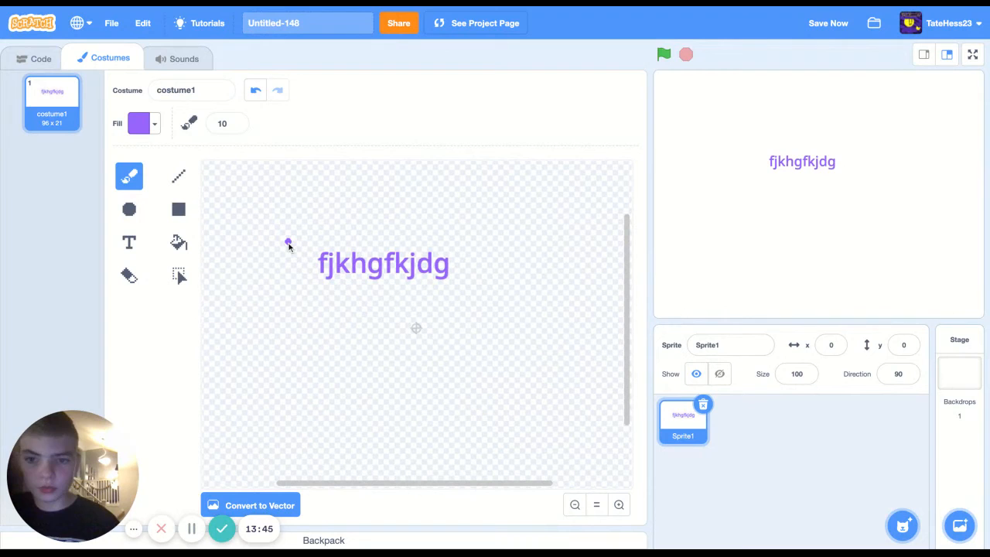
{"action": "left_click", "coordinate": [179, 277]}
{"action": "key", "text": "ctrl+a"}
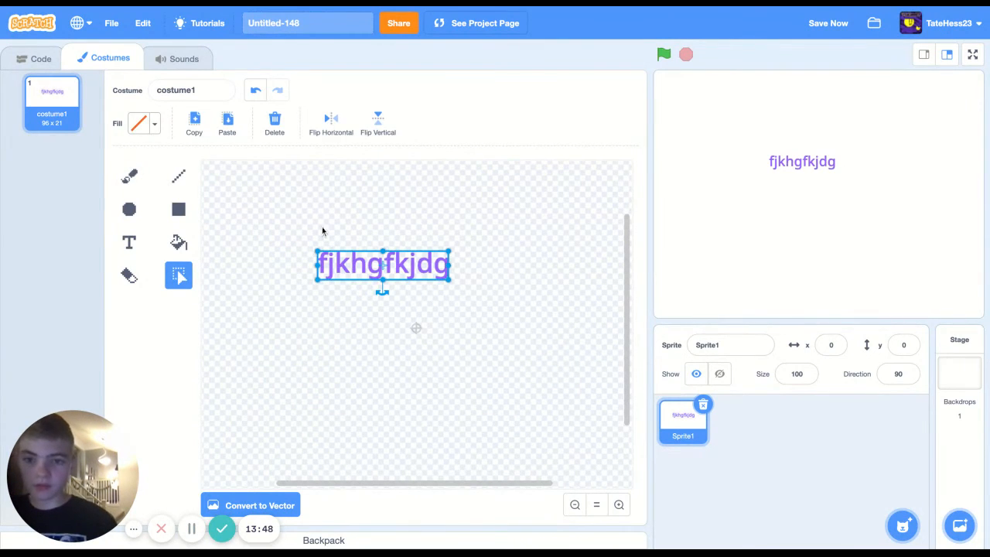
{"action": "key", "text": "Delete"}
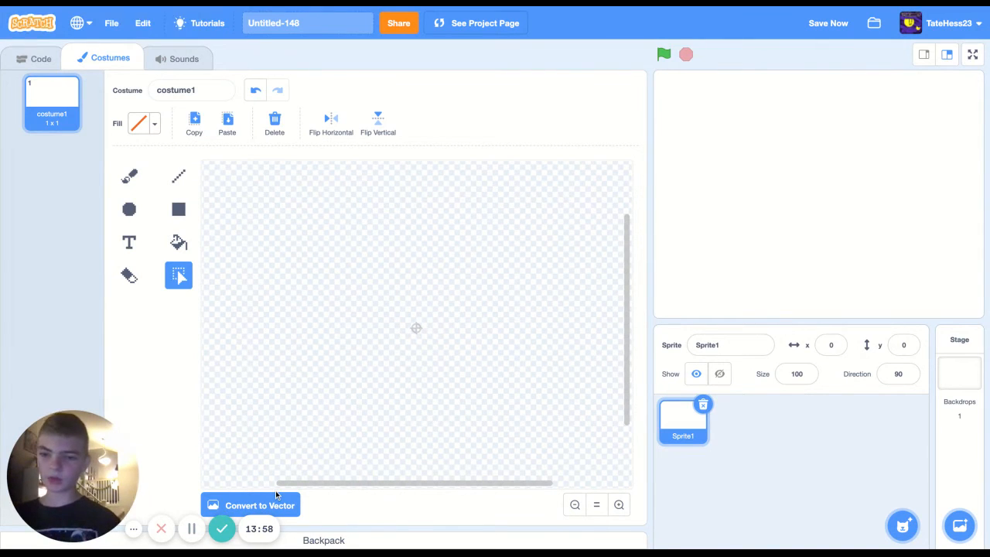
Step: Draw two overlapping outlined purple squares with thickness 10, the larger about 99 by 99 and the smaller over its lower-right corner
{"action": "left_click", "coordinate": [178, 207]}
{"action": "left_click_drag", "start_coordinate": [253, 223], "coordinate": [383, 353]}
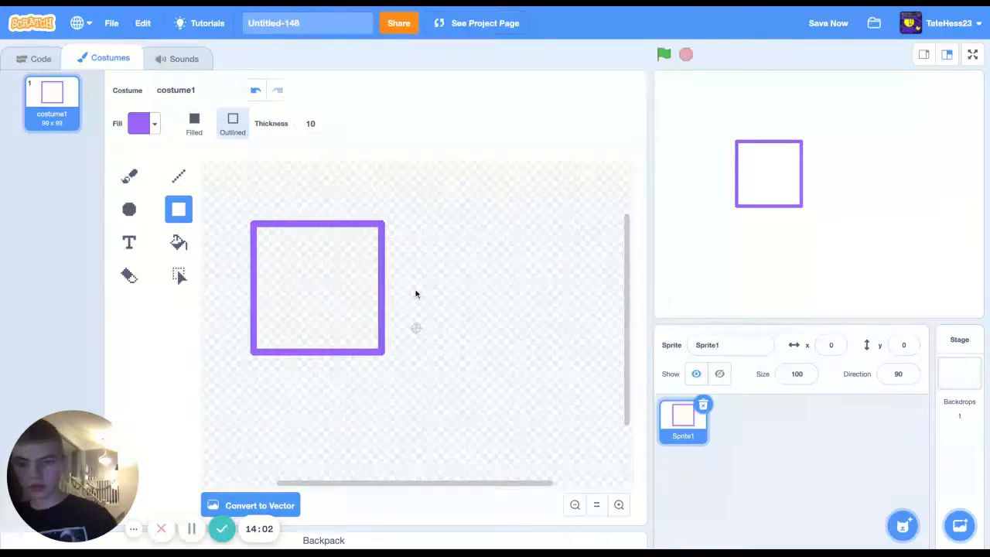
{"action": "left_click_drag", "start_coordinate": [416, 291], "coordinate": [313, 393]}
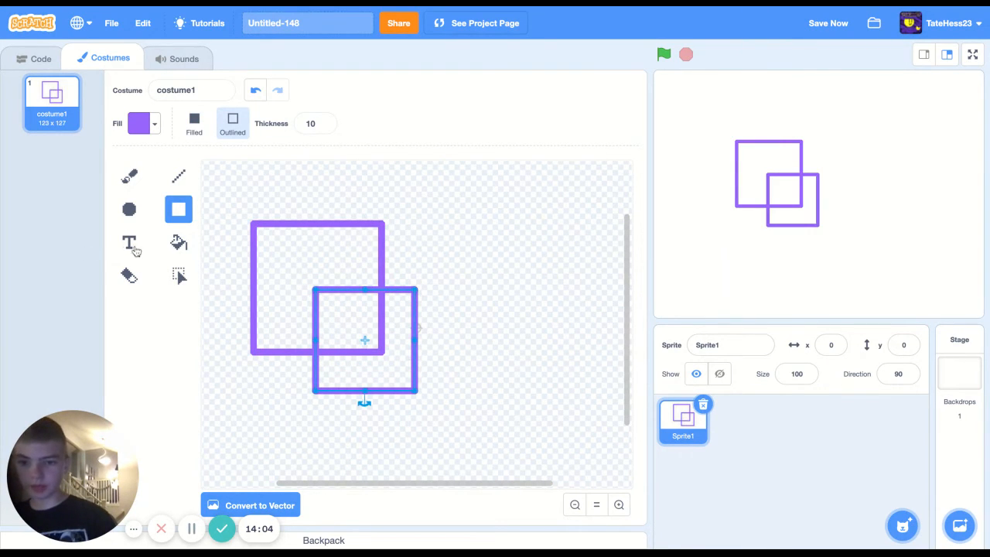
Step: Erase a diagonal swath through both overlapping squares and the larger square's upper-left corner with the size 40 eraser
{"action": "left_click", "coordinate": [130, 210]}
{"action": "left_click", "coordinate": [131, 279]}
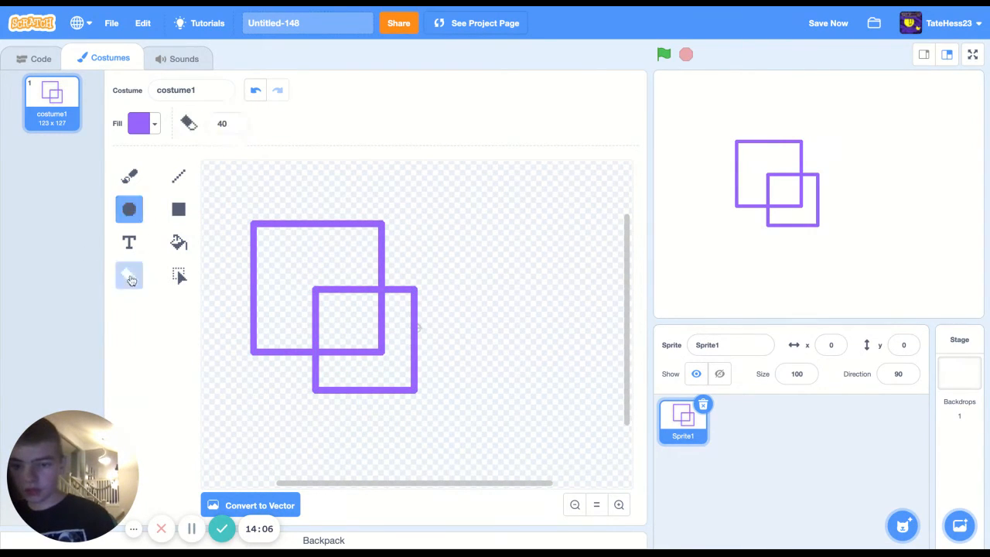
{"action": "mouse_move", "coordinate": [303, 192]}
{"action": "left_mouse_down"}
{"action": "mouse_move", "coordinate": [303, 251]}
{"action": "mouse_move", "coordinate": [332, 311]}
{"action": "mouse_move", "coordinate": [407, 387]}
{"action": "mouse_move", "coordinate": [442, 397]}
{"action": "left_mouse_up"}
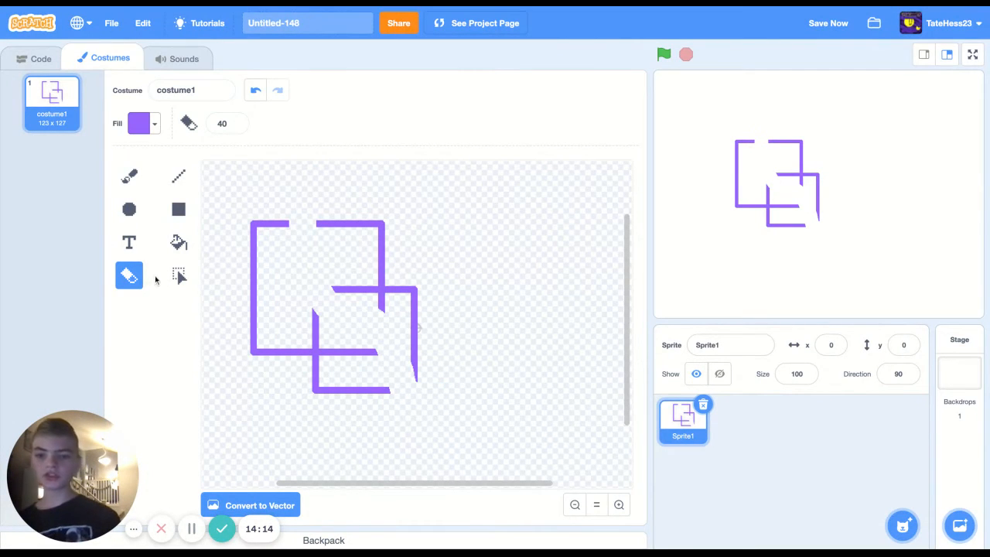
{"action": "left_click_drag", "start_coordinate": [294, 226], "coordinate": [264, 232]}
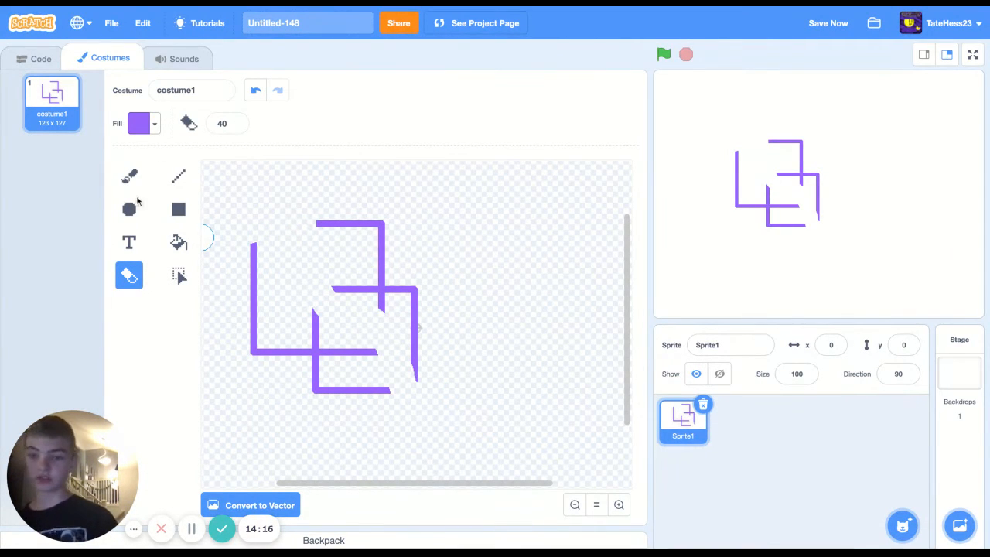
Step: Select all the remaining pieces of the two squares and delete them
{"action": "left_click", "coordinate": [181, 275]}
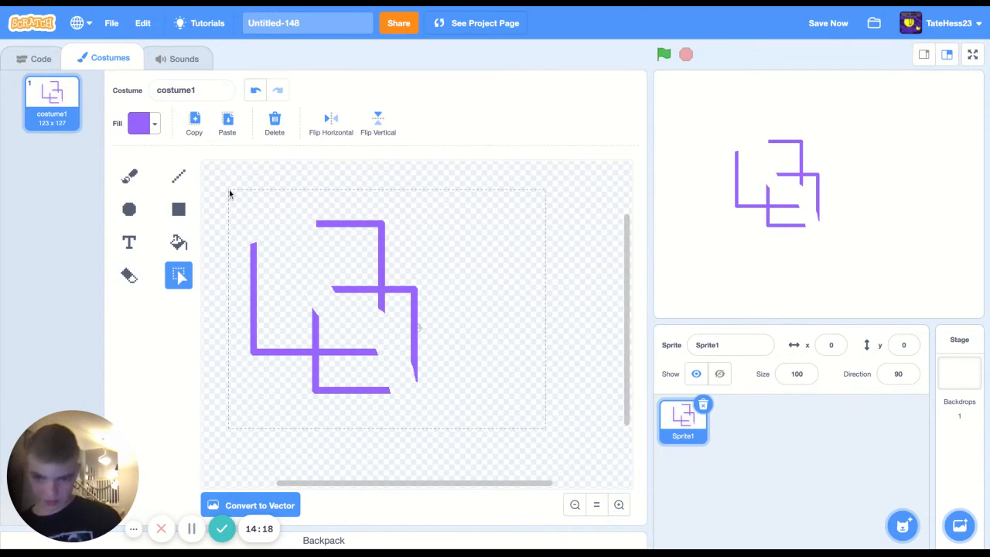
{"action": "left_click_drag", "start_coordinate": [230, 194], "coordinate": [434, 410]}
{"action": "key", "text": "Delete"}
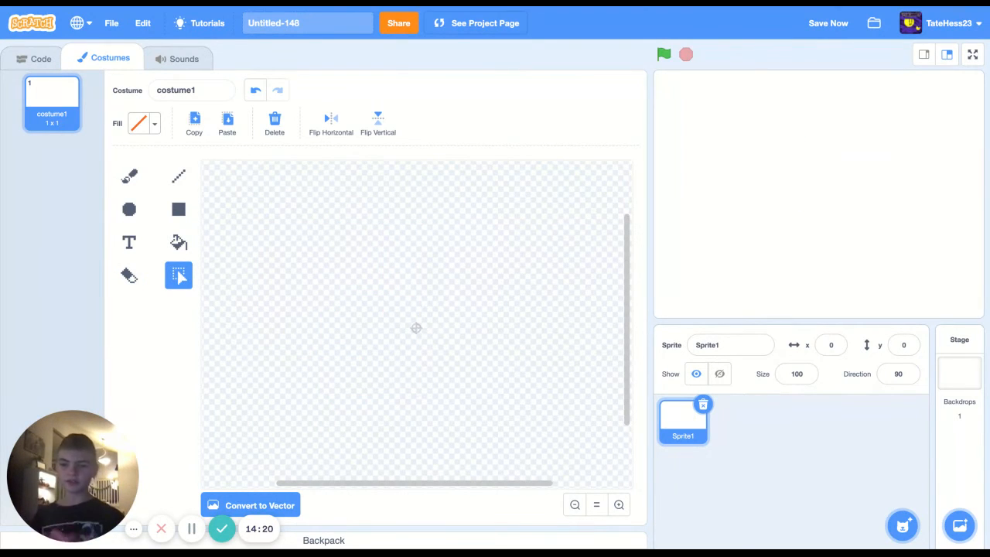
Step: Magnify the empty canvas around its centre far enough to examine individual pixels
{"action": "left_click", "coordinate": [619, 504]}
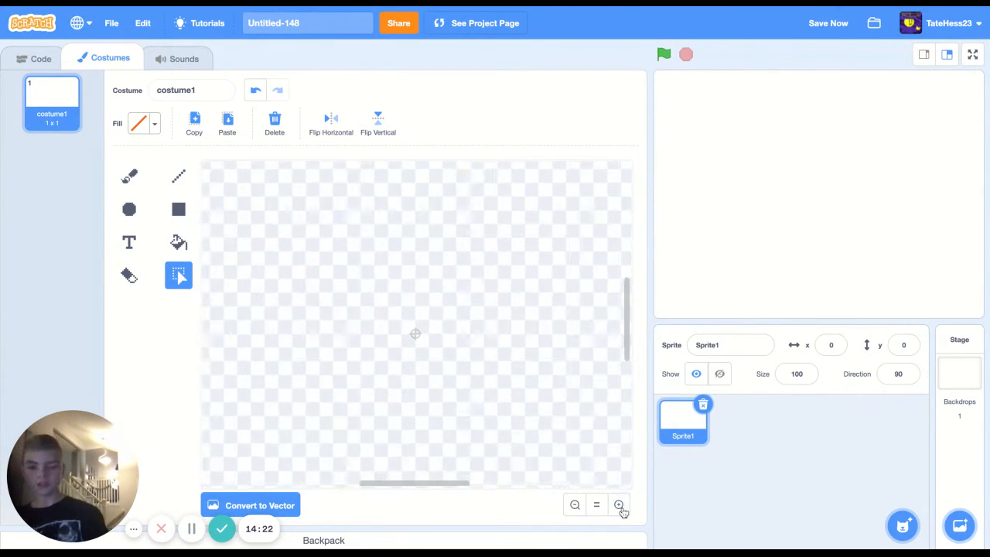
{"action": "left_click", "coordinate": [619, 504]}
{"action": "left_click", "coordinate": [622, 509]}
{"action": "left_click", "coordinate": [622, 509]}
{"action": "left_click", "coordinate": [622, 509]}
{"action": "left_click", "coordinate": [622, 509]}
{"action": "left_click", "coordinate": [622, 509]}
{"action": "left_click", "coordinate": [622, 509]}
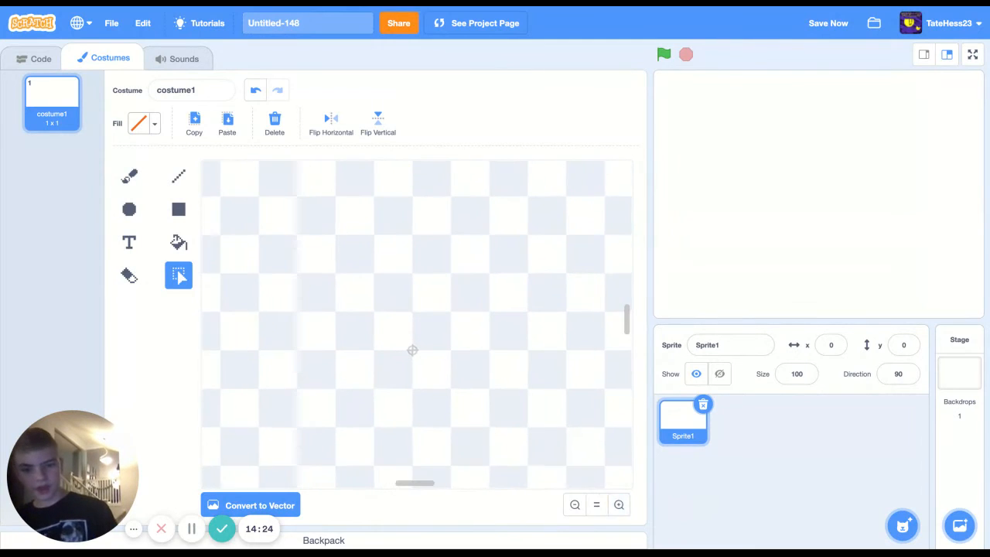
{"action": "left_click", "coordinate": [622, 509]}
{"action": "left_click", "coordinate": [622, 509]}
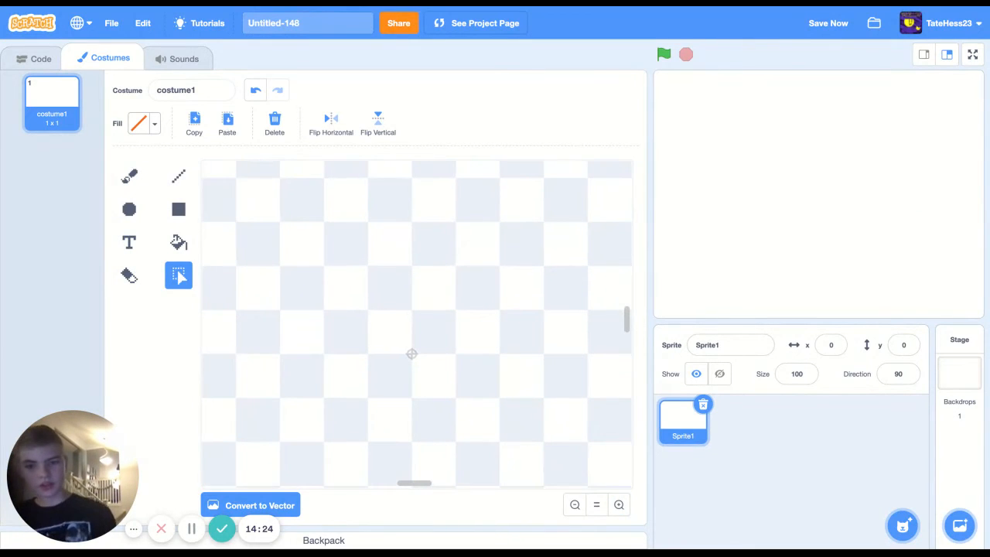
{"action": "left_click", "coordinate": [186, 175]}
{"action": "left_click_drag", "start_coordinate": [331, 183], "coordinate": [338, 183]}
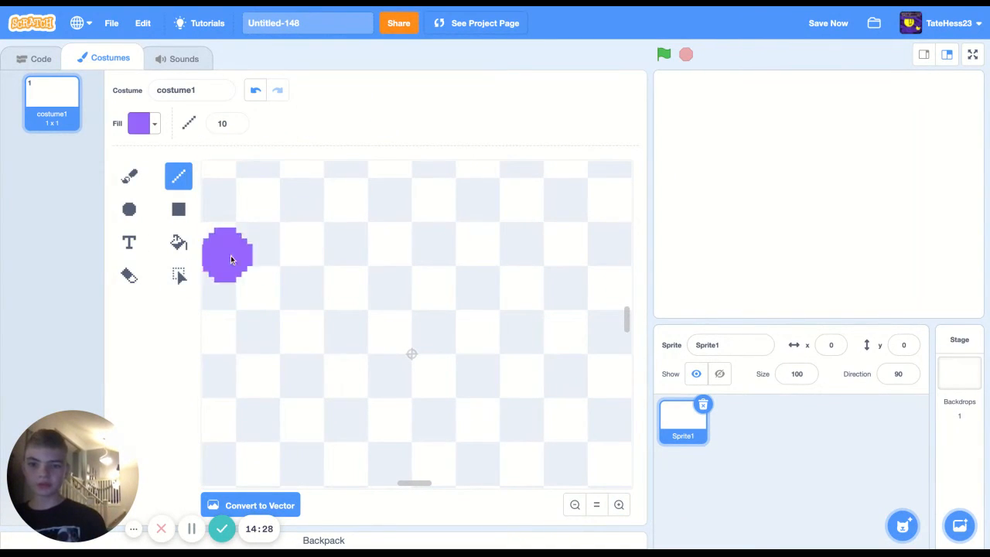
{"action": "left_click", "coordinate": [204, 195]}
{"action": "left_click", "coordinate": [255, 90]}
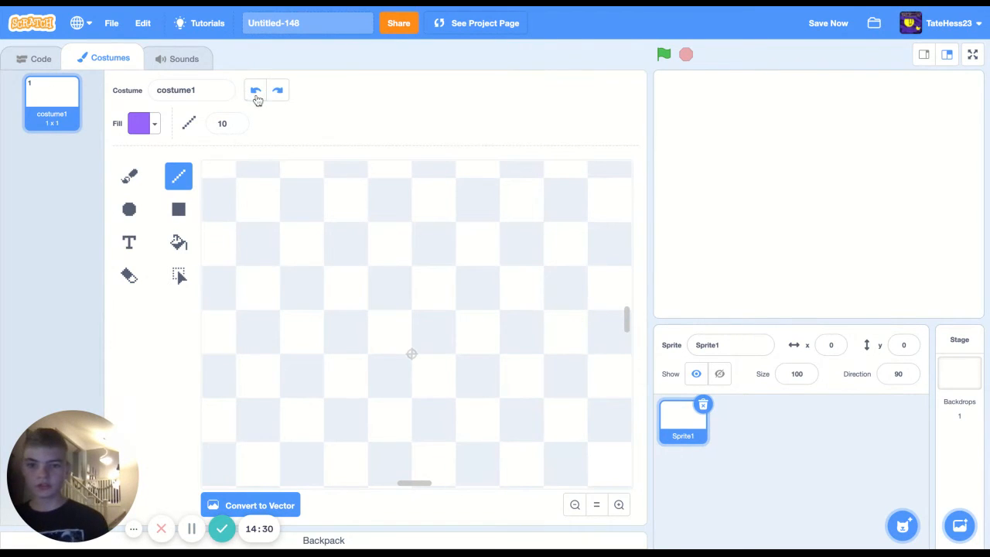
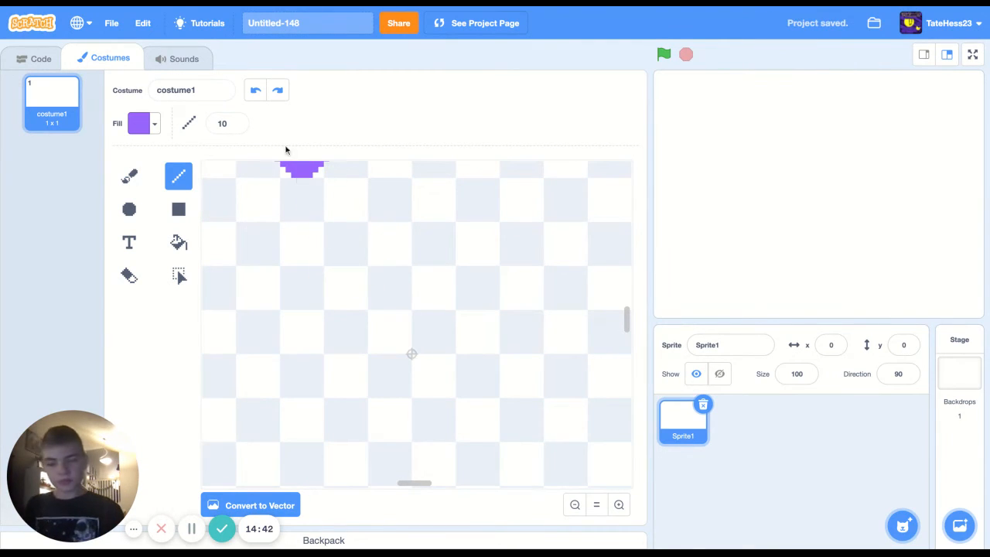
Step: Set the line thickness to 5 and draw several horizontal and vertical purple bars around the canvas centre
{"action": "left_click", "coordinate": [211, 124]}
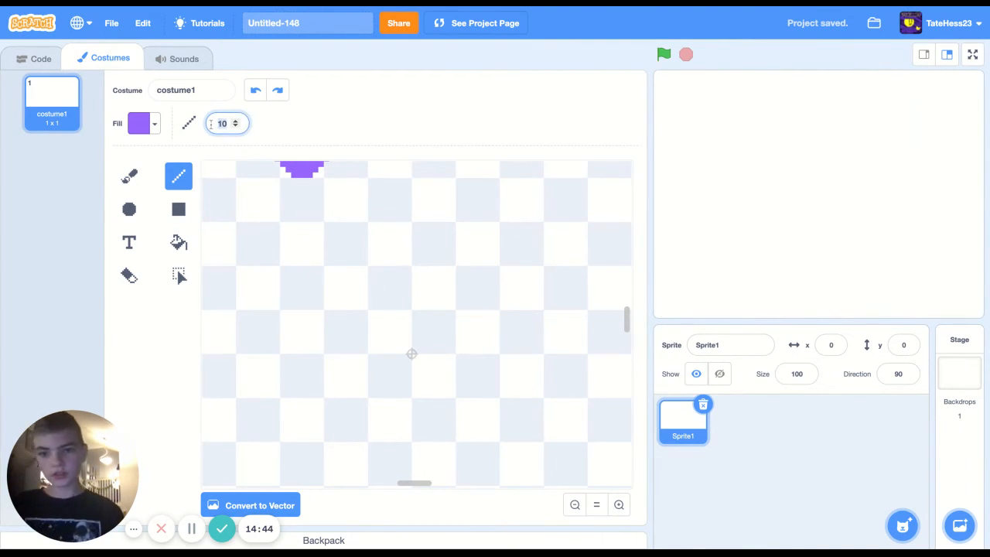
{"action": "type", "text": "5"}
{"action": "left_click", "coordinate": [267, 209]}
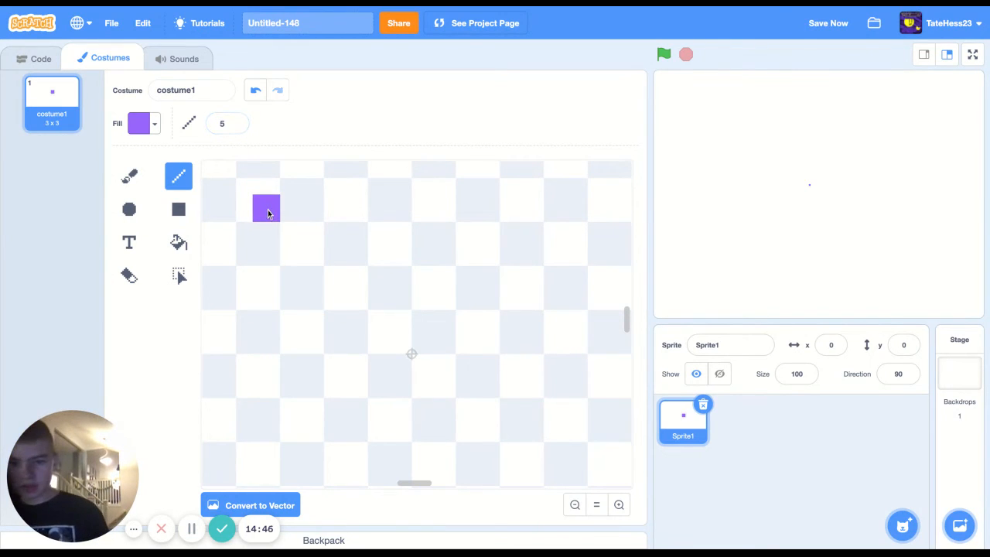
{"action": "mouse_move", "coordinate": [293, 209]}
{"action": "left_mouse_down"}
{"action": "mouse_move", "coordinate": [437, 209]}
{"action": "mouse_move", "coordinate": [404, 318]}
{"action": "mouse_move", "coordinate": [475, 336]}
{"action": "mouse_move", "coordinate": [519, 371]}
{"action": "mouse_move", "coordinate": [475, 403]}
{"action": "mouse_move", "coordinate": [387, 340]}
{"action": "mouse_move", "coordinate": [418, 318]}
{"action": "mouse_move", "coordinate": [495, 318]}
{"action": "left_mouse_up"}
{"action": "left_click_drag", "start_coordinate": [420, 320], "coordinate": [521, 324]}
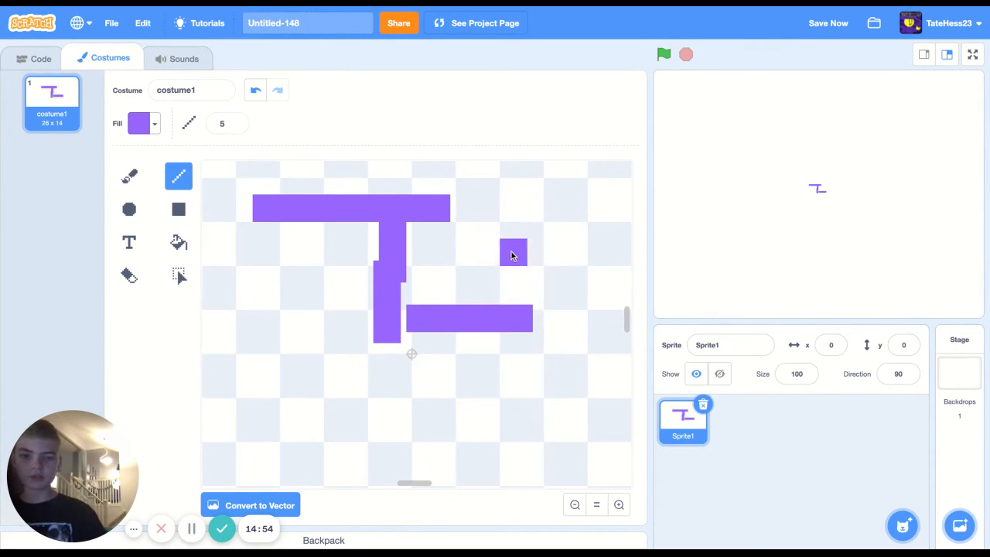
{"action": "left_click_drag", "start_coordinate": [520, 219], "coordinate": [519, 363]}
{"action": "left_click", "coordinate": [316, 400]}
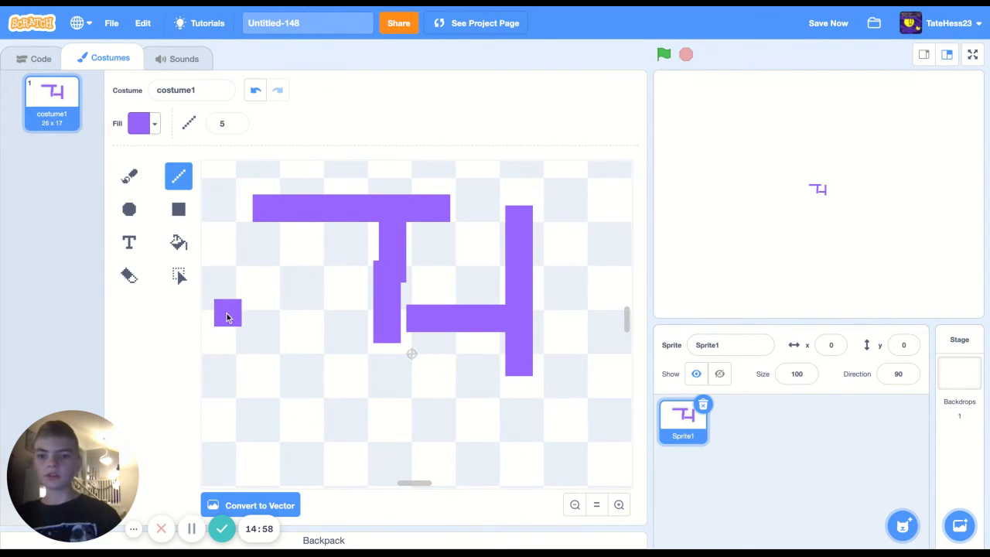
{"action": "left_click_drag", "start_coordinate": [228, 317], "coordinate": [227, 394]}
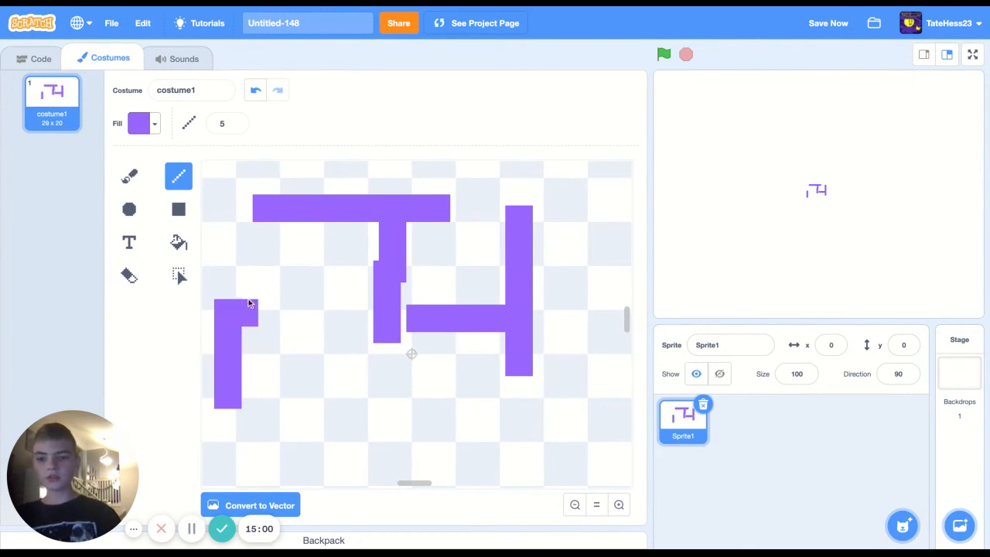
Step: Enter a line thickness of 0.1 and draw a short, steep diagonal line between the far-left and middle vertical bars
{"action": "left_click", "coordinate": [209, 118]}
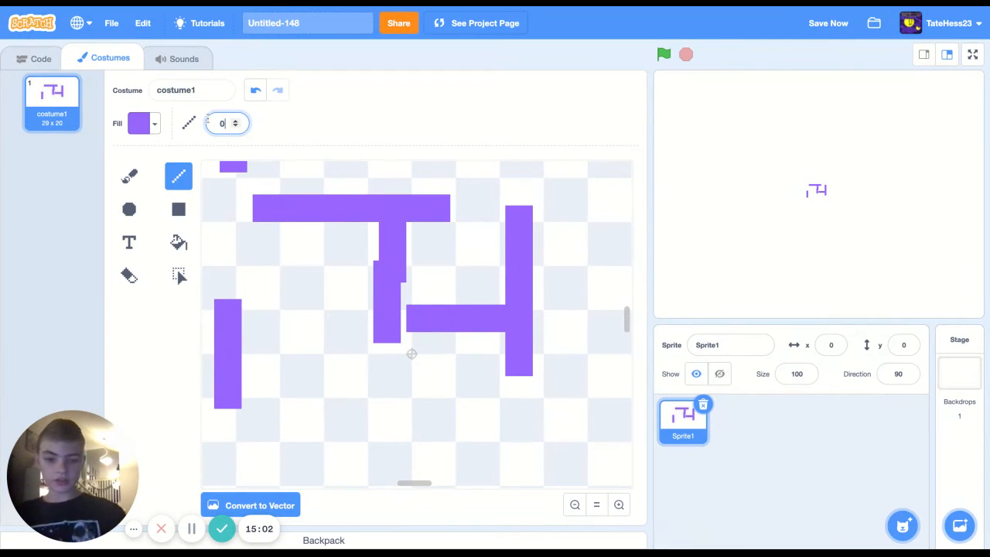
{"action": "type", "text": "0.1"}
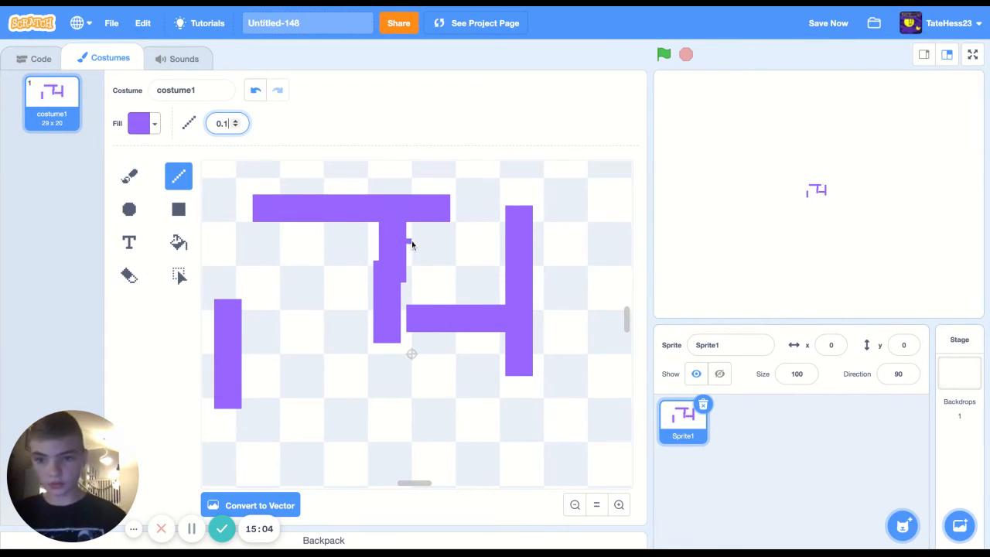
{"action": "key", "text": "Return"}
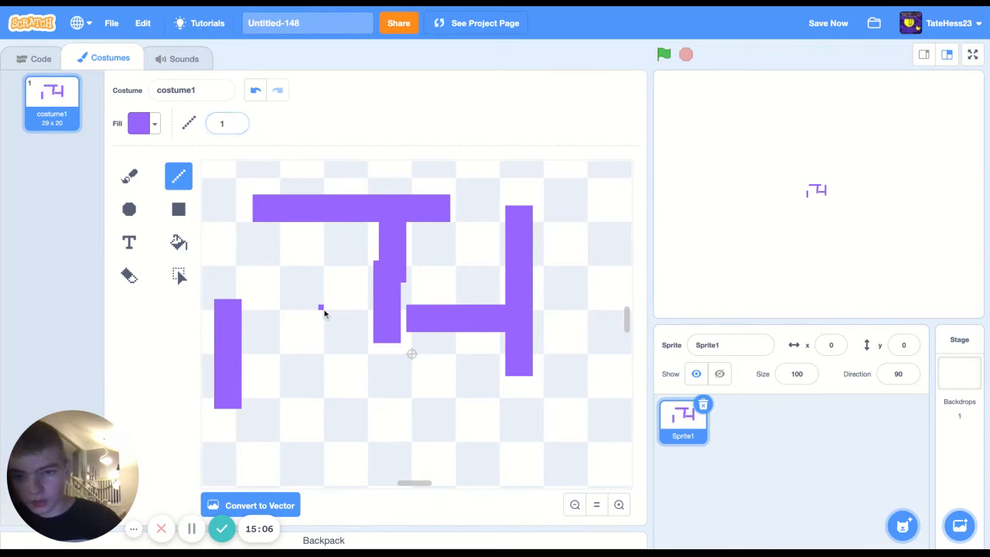
{"action": "mouse_move", "coordinate": [324, 310]}
{"action": "left_mouse_down"}
{"action": "mouse_move", "coordinate": [326, 387]}
{"action": "mouse_move", "coordinate": [336, 365]}
{"action": "mouse_move", "coordinate": [342, 385]}
{"action": "left_mouse_up"}
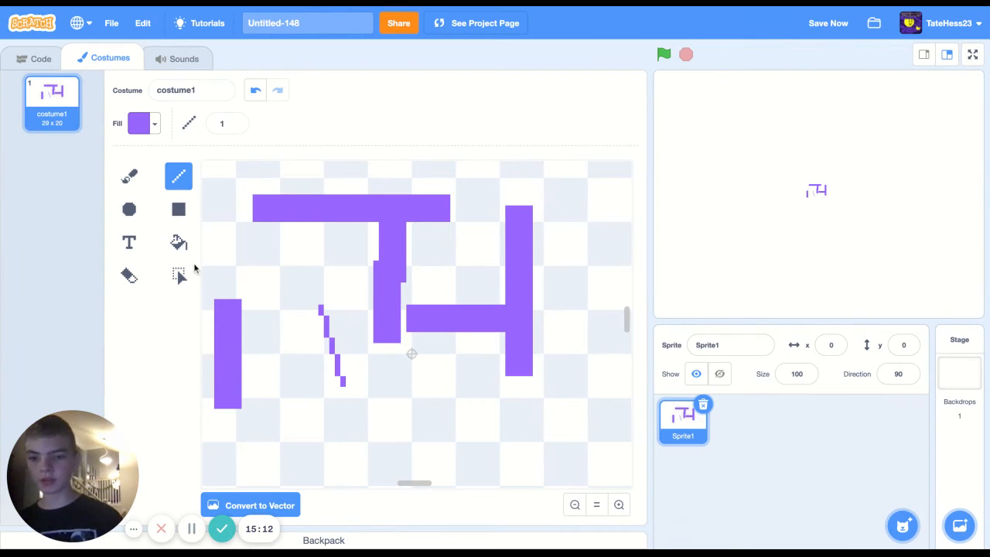
Step: Select all the purple bars and the thin diagonal line and delete them
{"action": "left_click", "coordinate": [180, 275]}
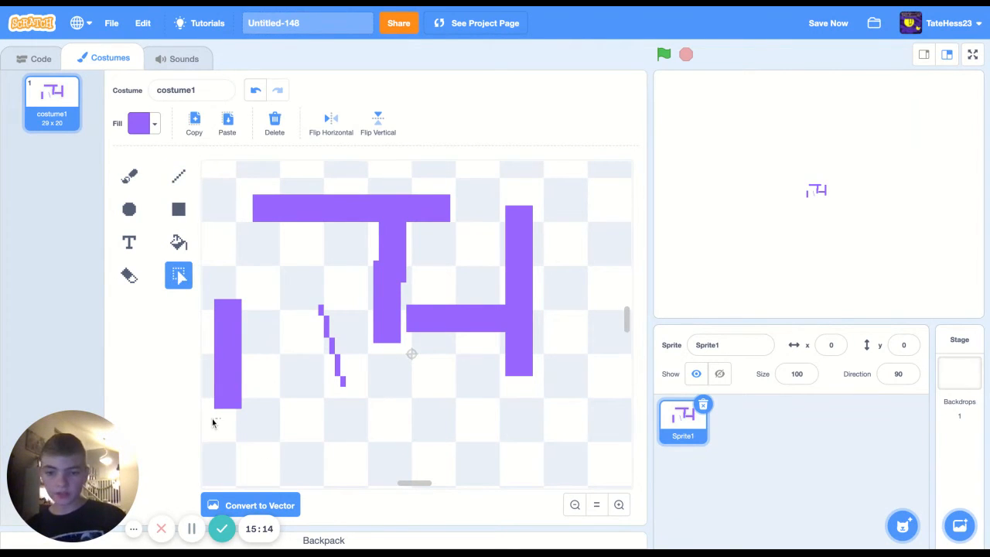
{"action": "left_click_drag", "start_coordinate": [212, 419], "coordinate": [552, 141]}
{"action": "key", "text": "Delete"}
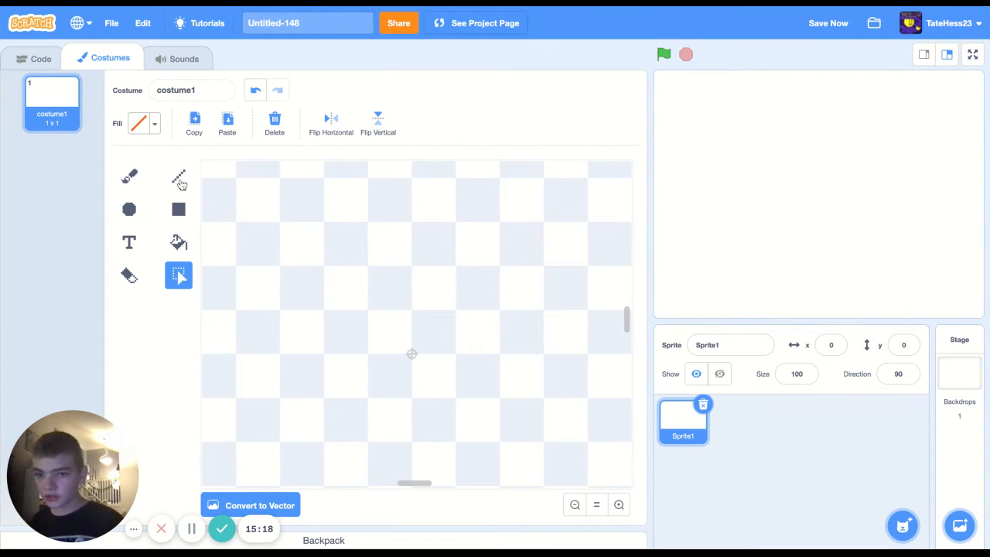
Step: Paint five separate single-pixel purple dots around the canvas centre with the brush at size 1
{"action": "left_click", "coordinate": [129, 177]}
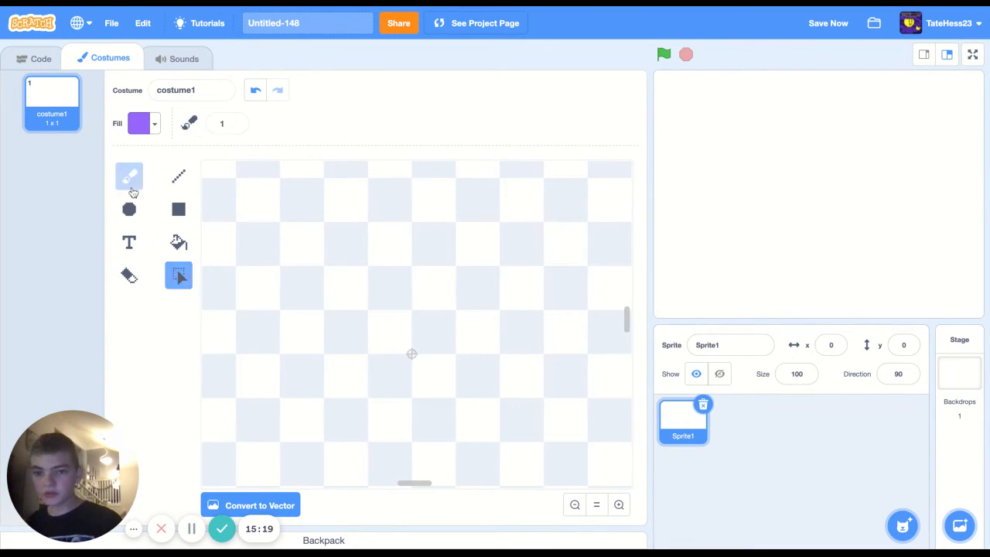
{"action": "left_click", "coordinate": [337, 247]}
{"action": "left_click", "coordinate": [376, 285]}
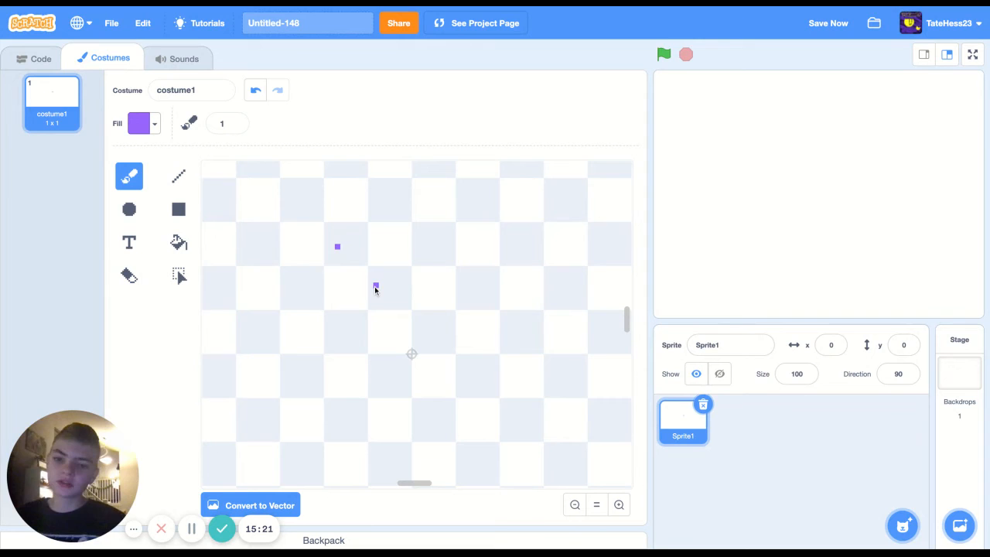
{"action": "left_click", "coordinate": [431, 312]}
{"action": "left_click", "coordinate": [447, 334]}
{"action": "left_click", "coordinate": [458, 352]}
{"action": "left_click", "coordinate": [414, 389]}
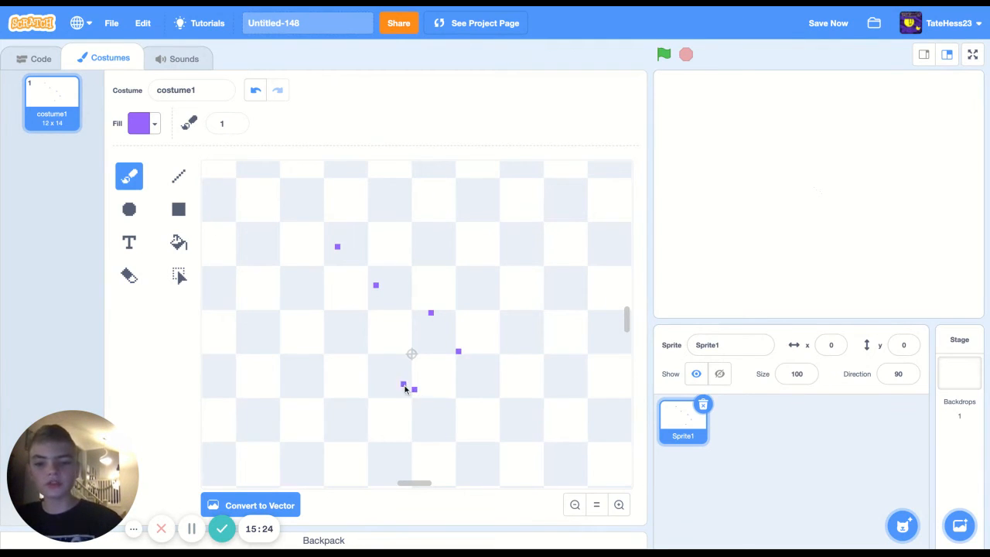
{"action": "left_click", "coordinate": [331, 346]}
{"action": "mouse_move", "coordinate": [331, 346]}
{"action": "left_mouse_down"}
{"action": "mouse_move", "coordinate": [311, 398]}
{"action": "mouse_move", "coordinate": [274, 411]}
{"action": "left_mouse_up"}
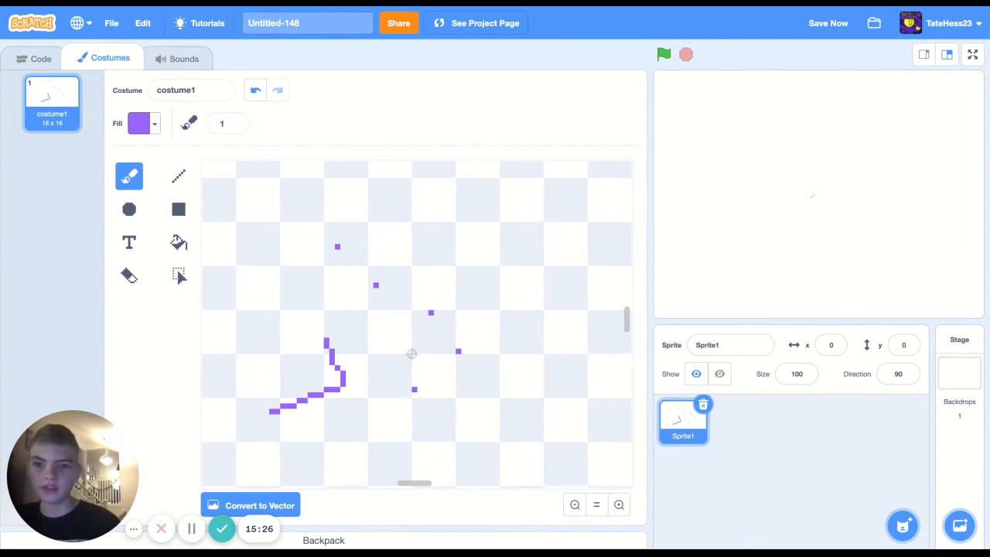
{"action": "left_click", "coordinate": [256, 92]}
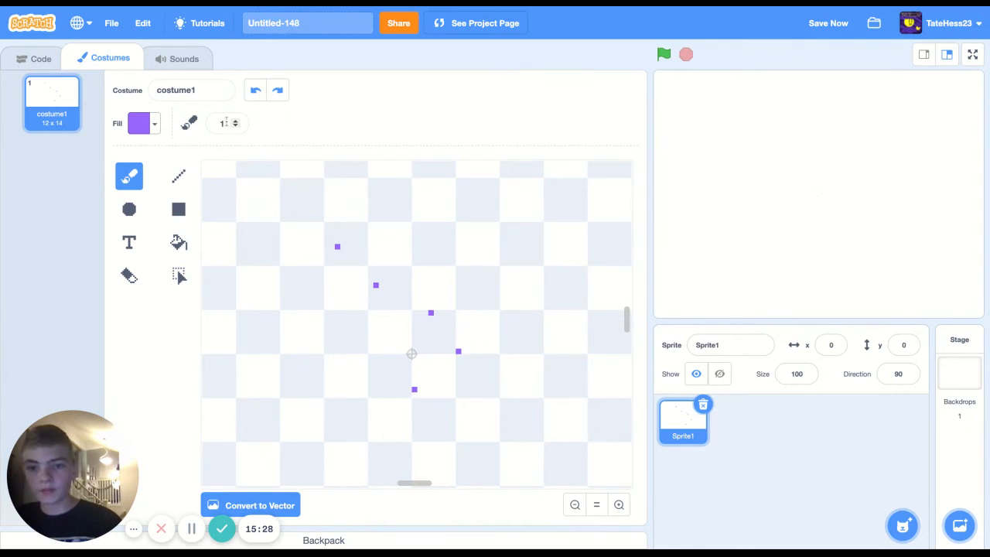
Step: Paint a freehand open loop to the upper left of the dots, and set the brush size to 5
{"action": "left_click", "coordinate": [245, 243]}
{"action": "mouse_move", "coordinate": [239, 241]}
{"action": "left_mouse_down"}
{"action": "mouse_move", "coordinate": [310, 278]}
{"action": "mouse_move", "coordinate": [309, 245]}
{"action": "mouse_move", "coordinate": [263, 208]}
{"action": "left_mouse_up"}
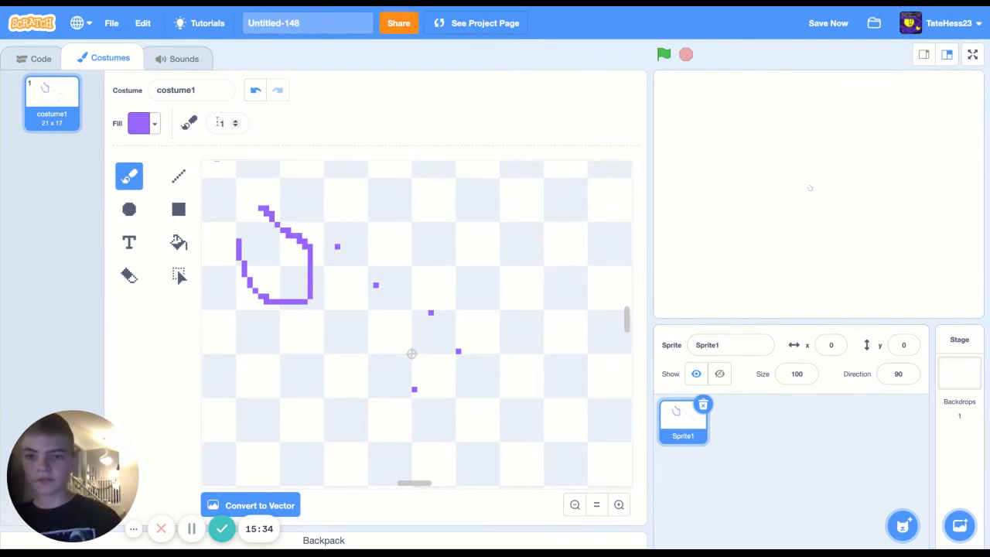
{"action": "type", "text": "5"}
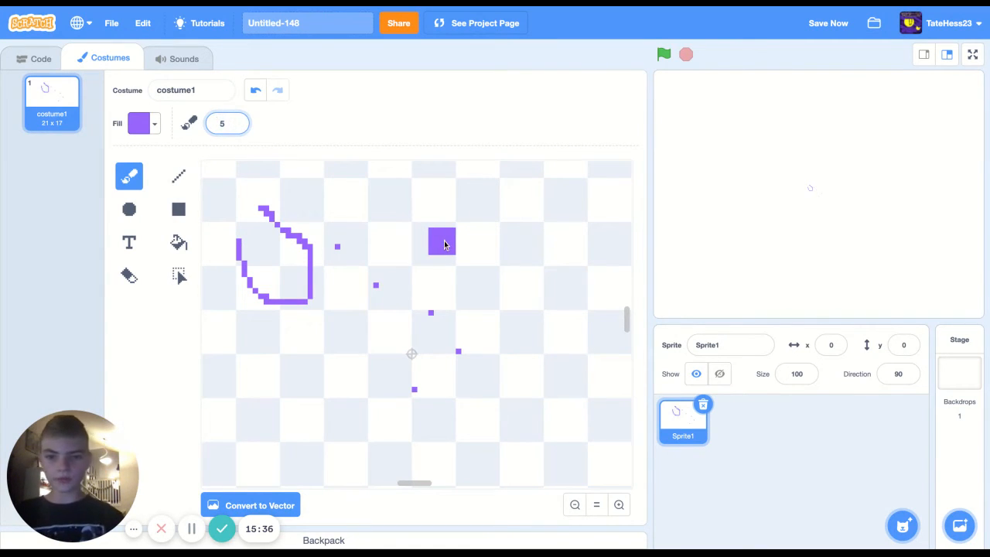
Step: Paint three thick purple freehand strokes to the upper right of the dots and two overlapping square dabs left of the canvas centre
{"action": "mouse_move", "coordinate": [442, 240]}
{"action": "left_mouse_down"}
{"action": "mouse_move", "coordinate": [553, 285]}
{"action": "mouse_move", "coordinate": [580, 224]}
{"action": "left_mouse_up"}
{"action": "left_click_drag", "start_coordinate": [509, 214], "coordinate": [426, 175]}
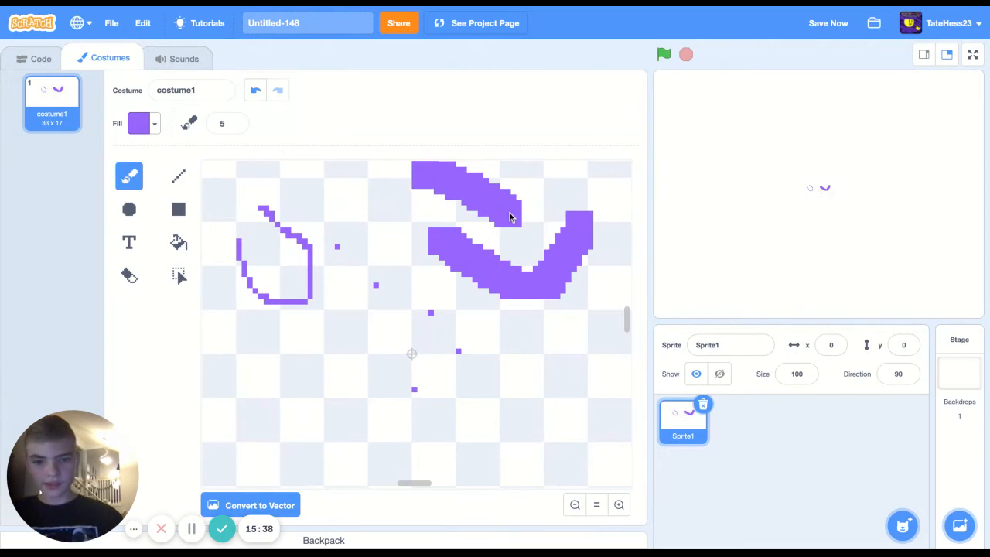
{"action": "left_click_drag", "start_coordinate": [561, 192], "coordinate": [502, 165]}
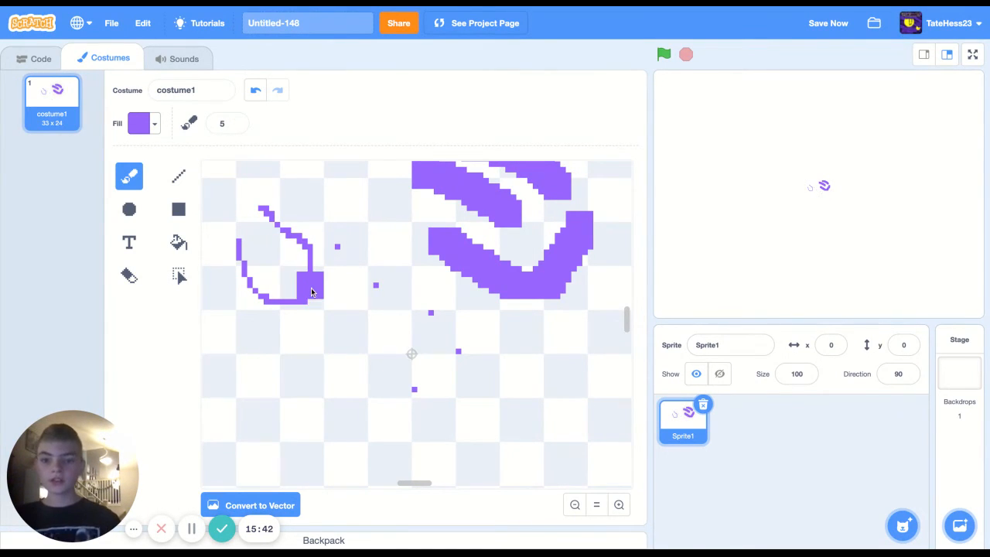
{"action": "left_click", "coordinate": [338, 336]}
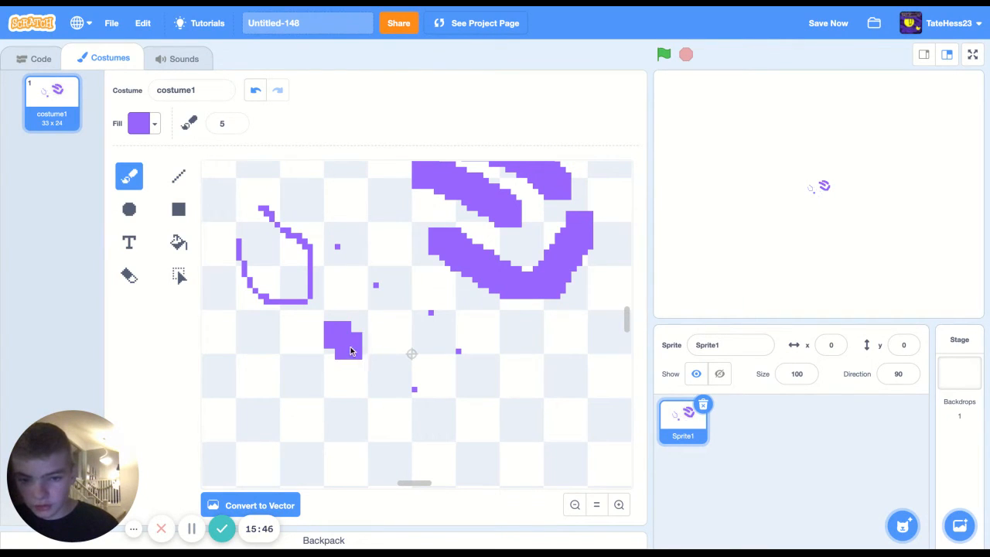
{"action": "left_click", "coordinate": [348, 346]}
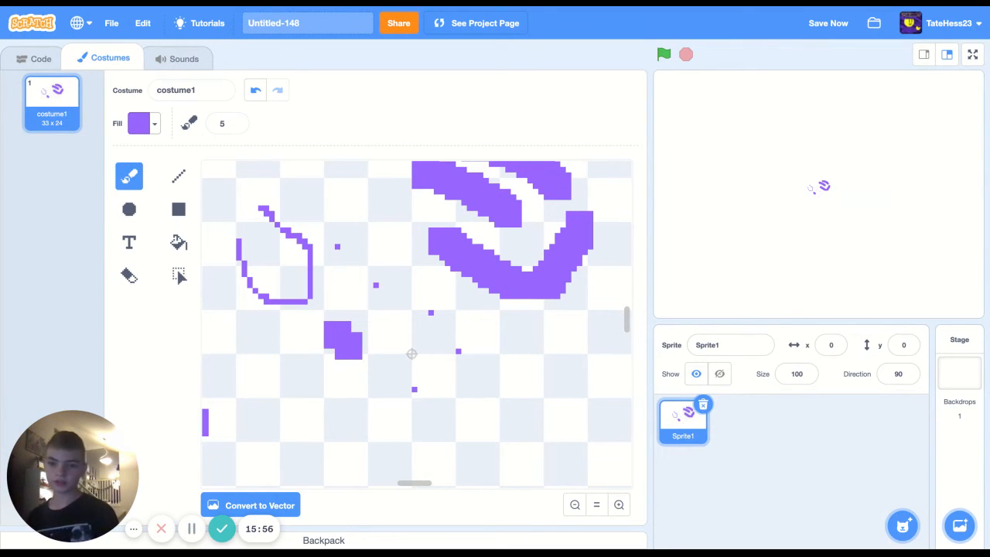
Step: Select all the purple brush marks on the canvas and delete them
{"action": "left_click", "coordinate": [180, 274]}
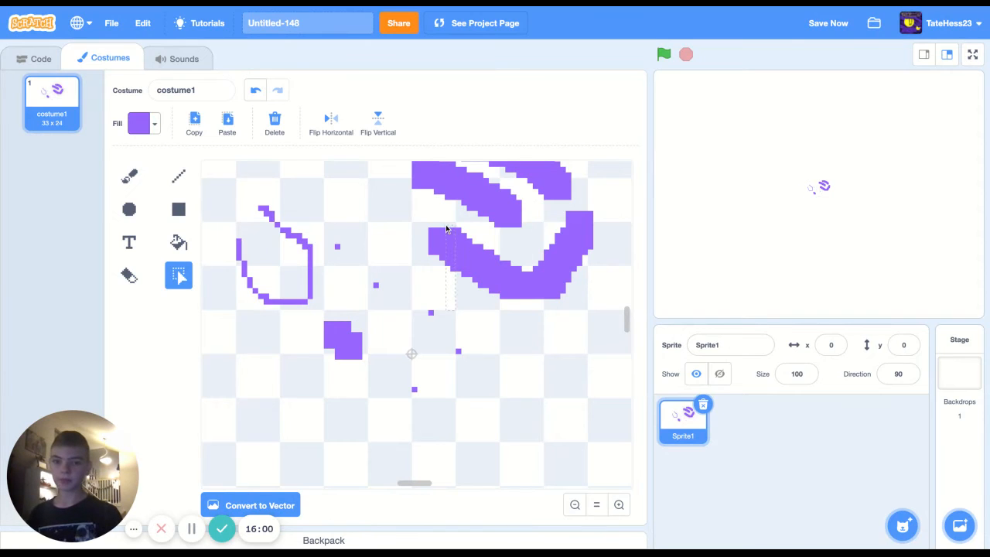
{"action": "left_click_drag", "start_coordinate": [447, 229], "coordinate": [446, 231]}
{"action": "left_click", "coordinate": [274, 124]}
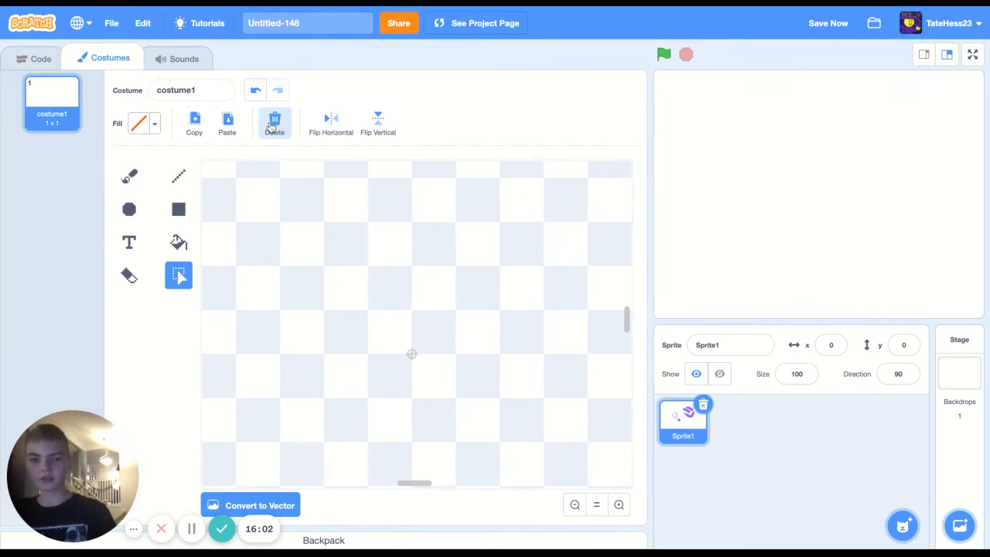
Step: Switch to the Line tool and set its thickness to 1
{"action": "left_click", "coordinate": [186, 178]}
{"action": "scroll", "coordinate": [256, 224], "scroll_direction": "right", "scroll_amount": 1}
{"action": "scroll", "coordinate": [256, 225], "scroll_direction": "down", "scroll_amount": 1}
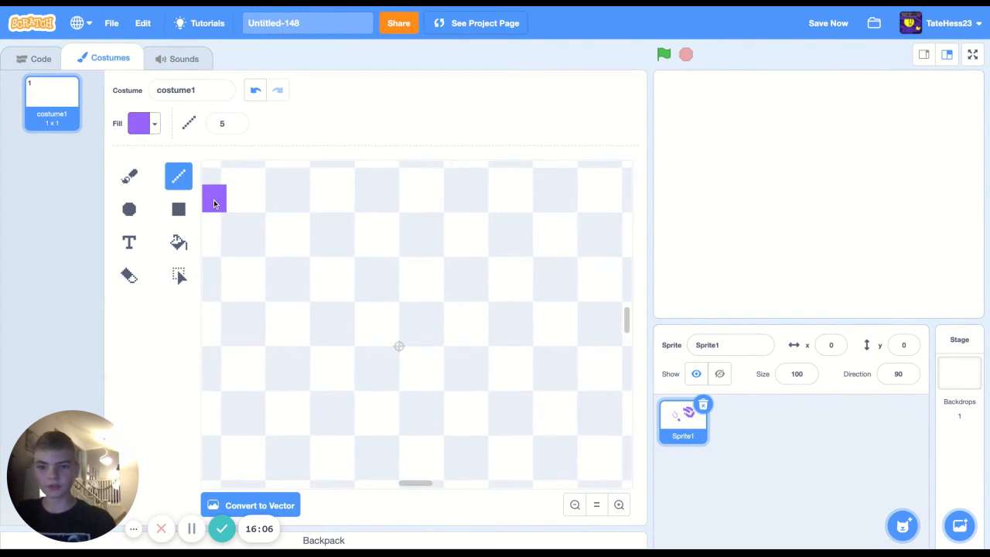
{"action": "left_click", "coordinate": [221, 124]}
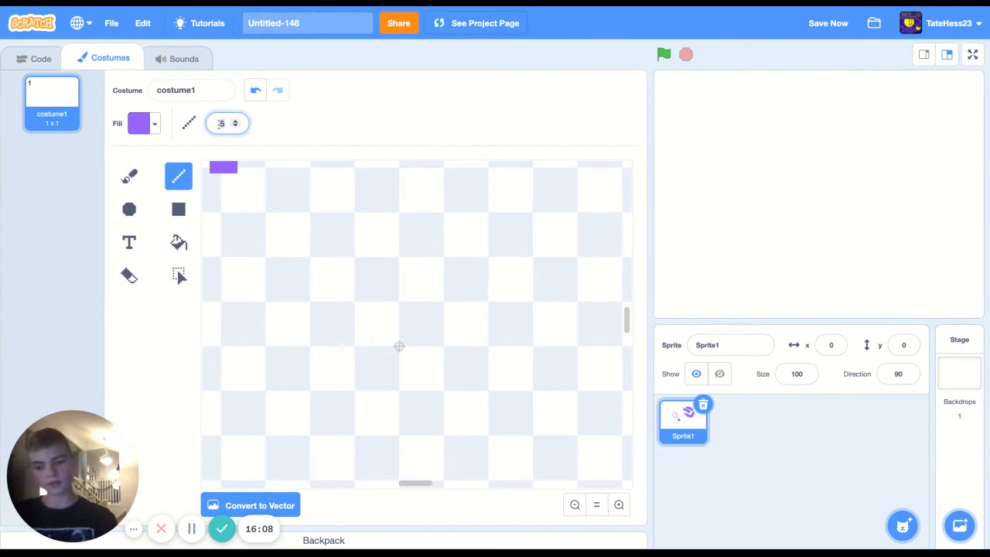
{"action": "key", "text": "Delete"}
{"action": "type", "text": "1"}
Step: Set the fill colour's brightness to 0 and draw a short shallow line and a longer diagonal line near the canvas centre
{"action": "left_click", "coordinate": [140, 126]}
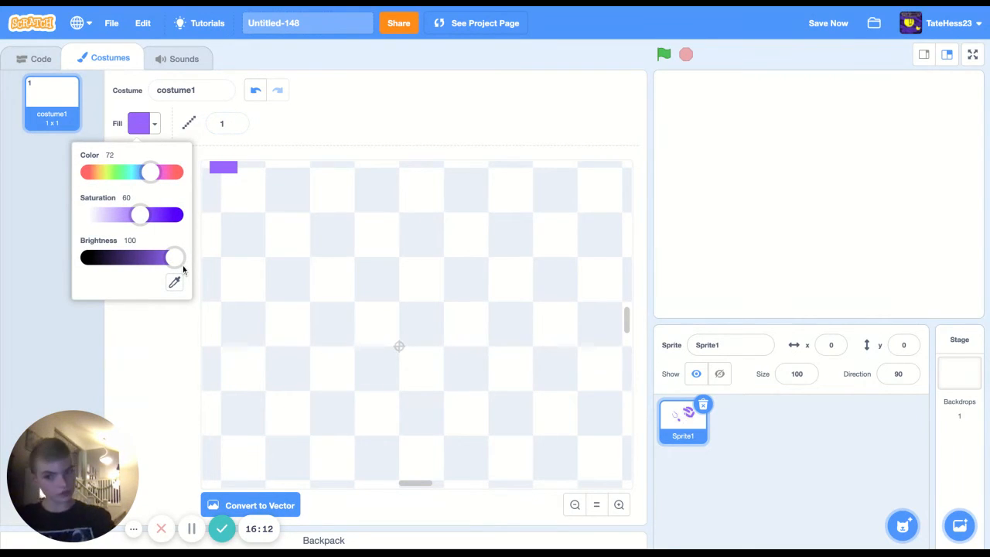
{"action": "left_click_drag", "start_coordinate": [175, 257], "coordinate": [86, 258]}
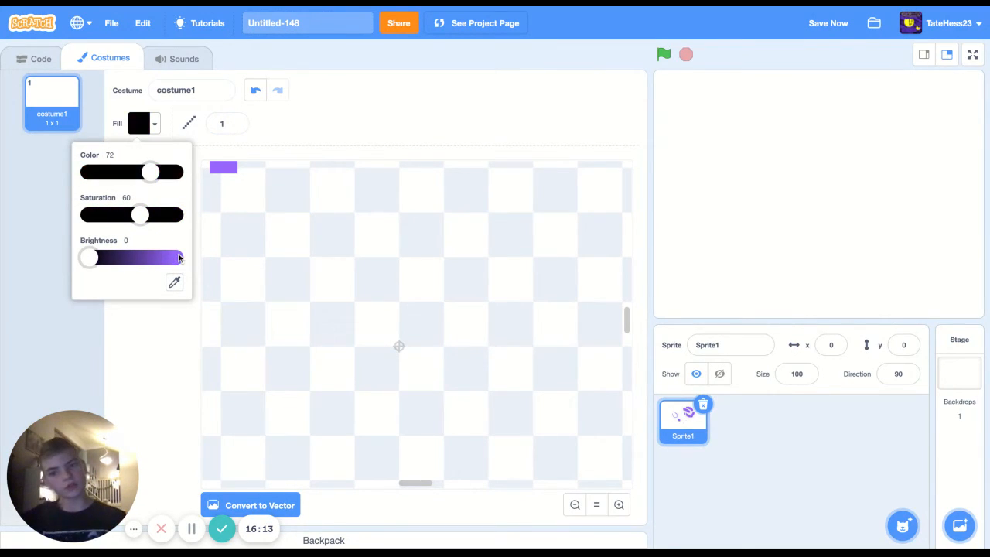
{"action": "left_click", "coordinate": [172, 320]}
{"action": "left_click_drag", "start_coordinate": [317, 316], "coordinate": [372, 304]}
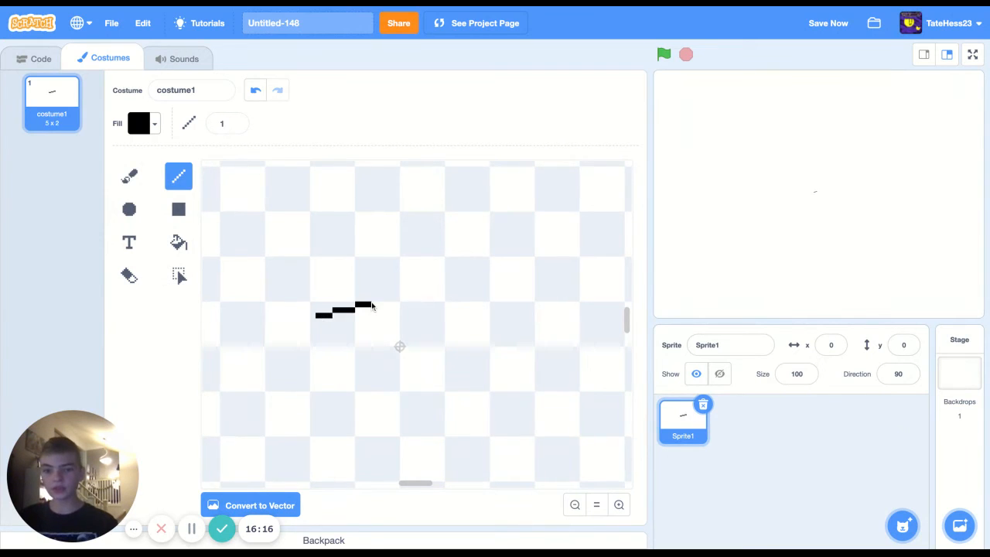
{"action": "left_click_drag", "start_coordinate": [396, 244], "coordinate": [478, 320]}
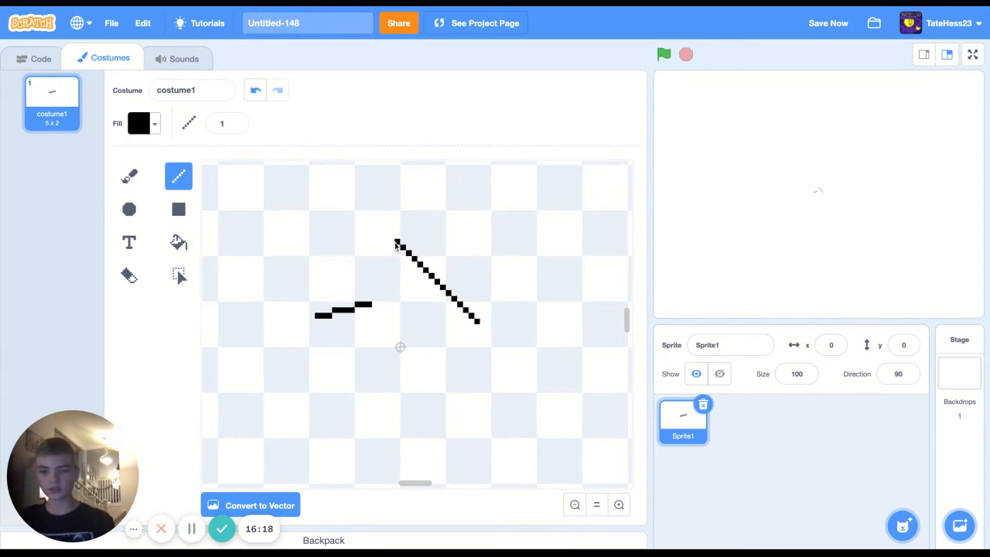
{"action": "left_click", "coordinate": [178, 245]}
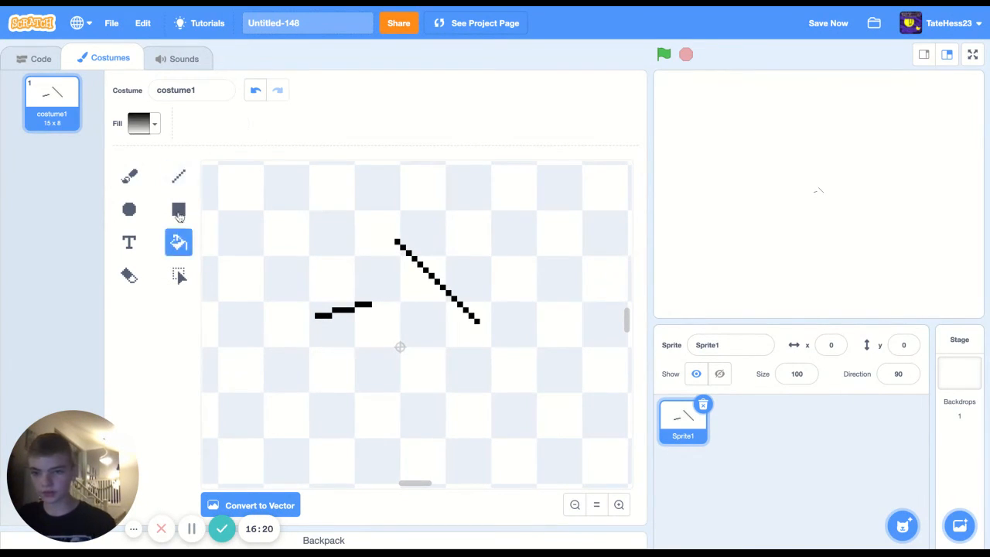
{"action": "left_click", "coordinate": [140, 123]}
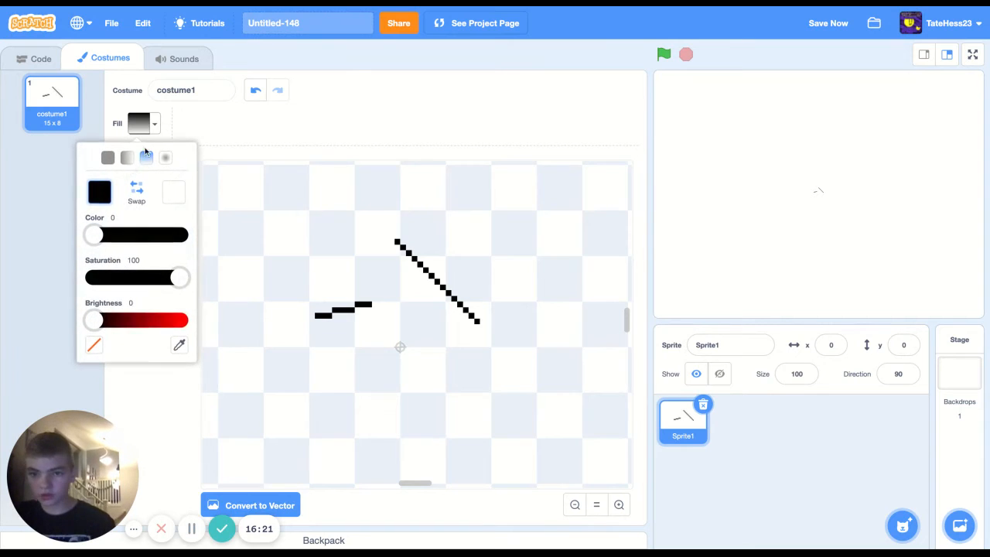
{"action": "left_click", "coordinate": [130, 376]}
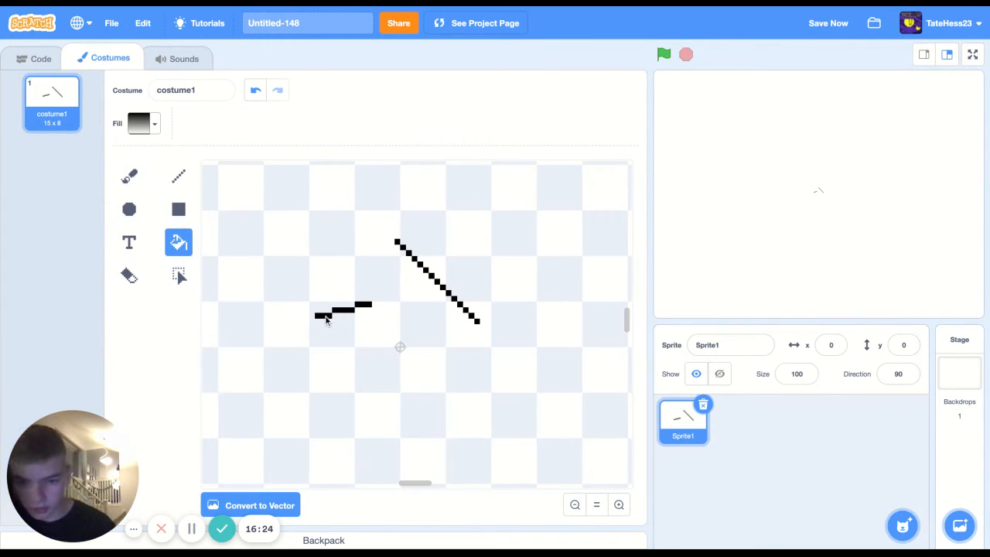
{"action": "scroll", "coordinate": [326, 319], "scroll_direction": "up", "scroll_amount": 1}
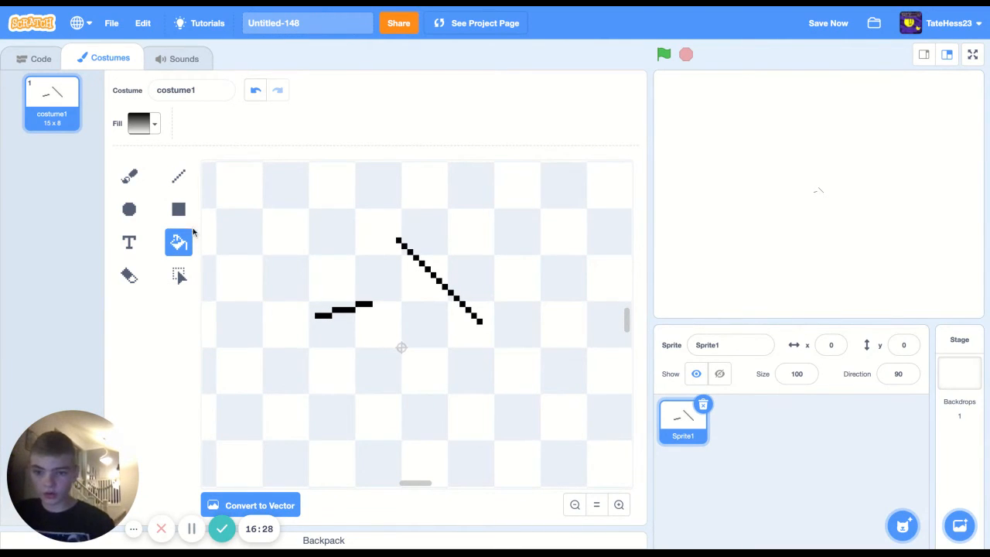
Step: Set the line thickness to 5 and place a single black square to the upper left of the two lines
{"action": "left_click", "coordinate": [178, 176]}
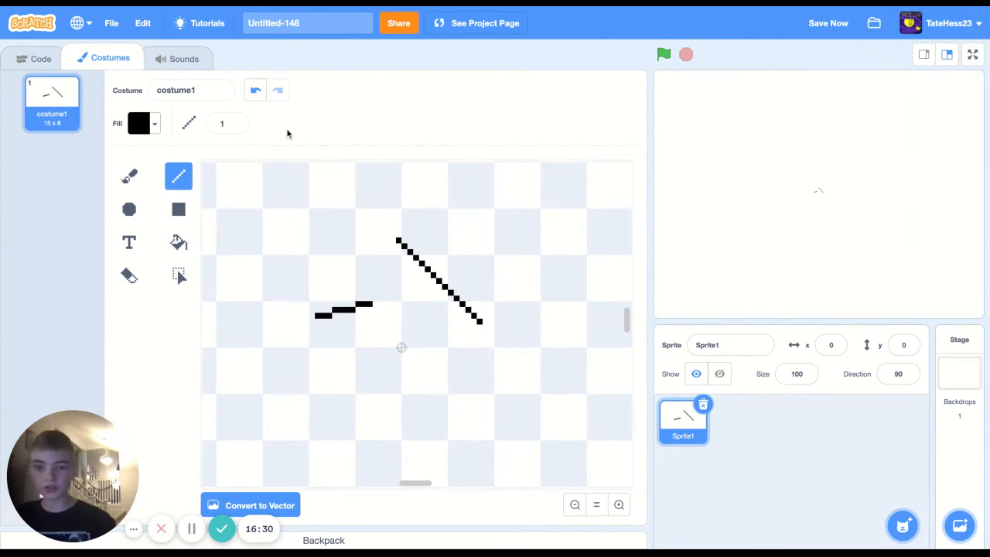
{"action": "double_click", "coordinate": [221, 122]}
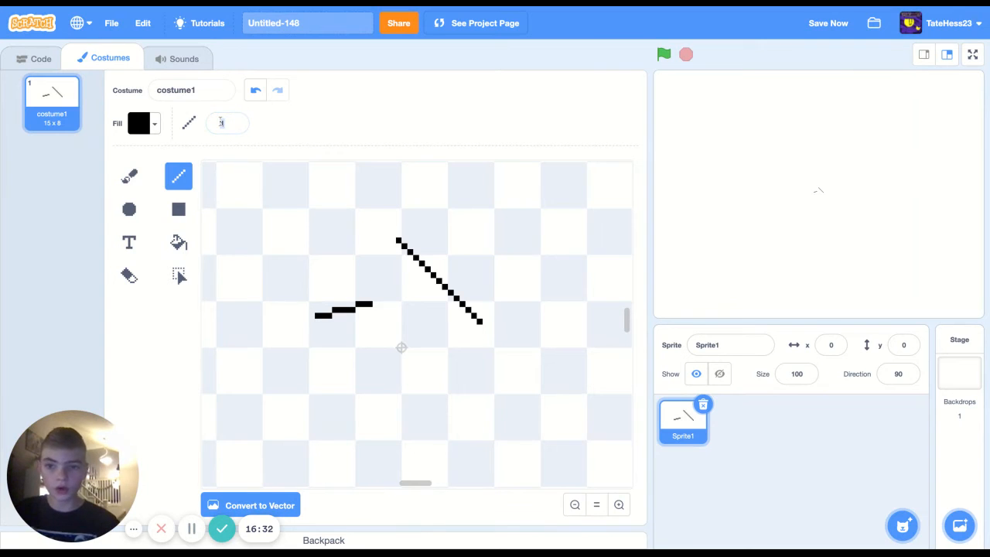
{"action": "left_click", "coordinate": [227, 124]}
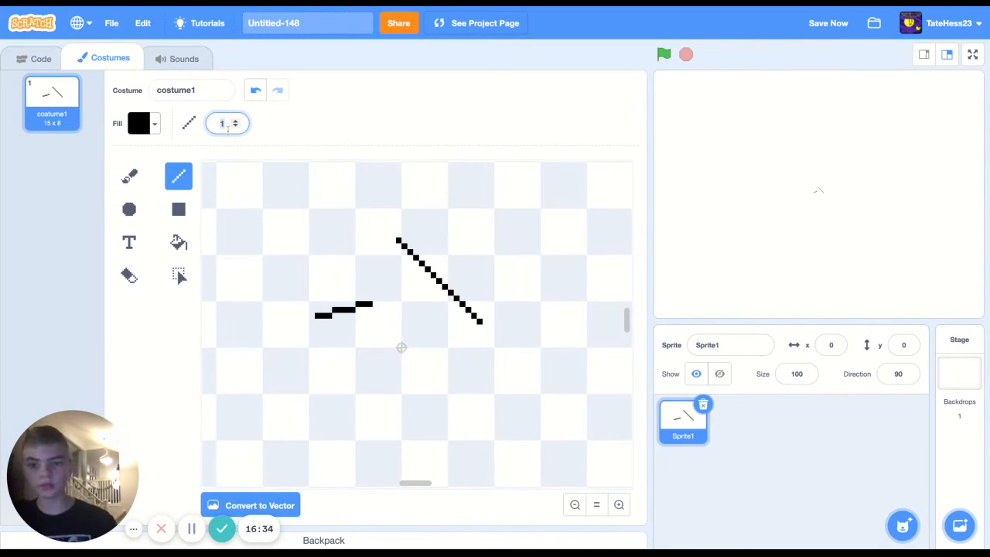
{"action": "type", "text": "5"}
{"action": "left_click", "coordinate": [249, 212]}
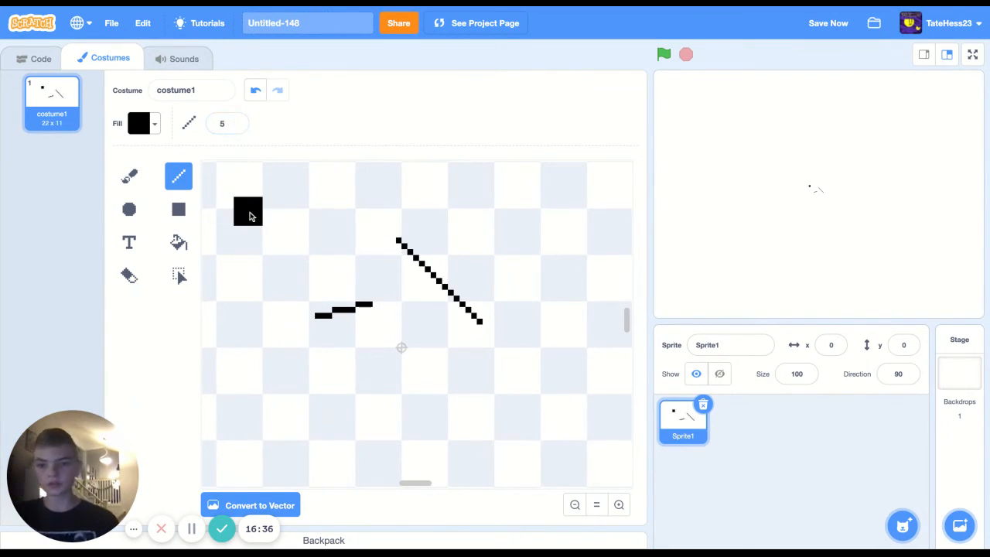
Step: Fill the empty canvas background with the vertical black-to-white gradient
{"action": "left_click", "coordinate": [140, 124]}
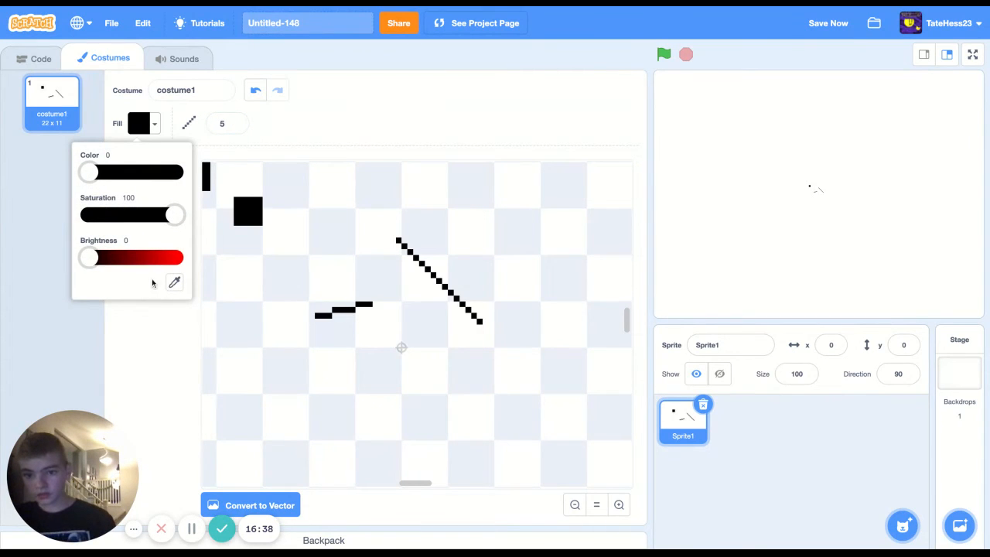
{"action": "left_click", "coordinate": [137, 332]}
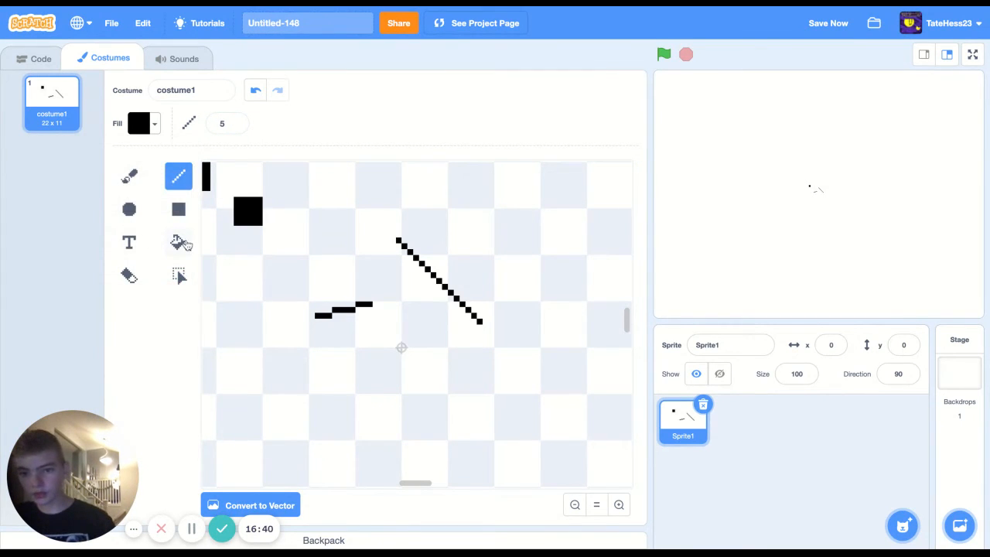
{"action": "left_click", "coordinate": [180, 242]}
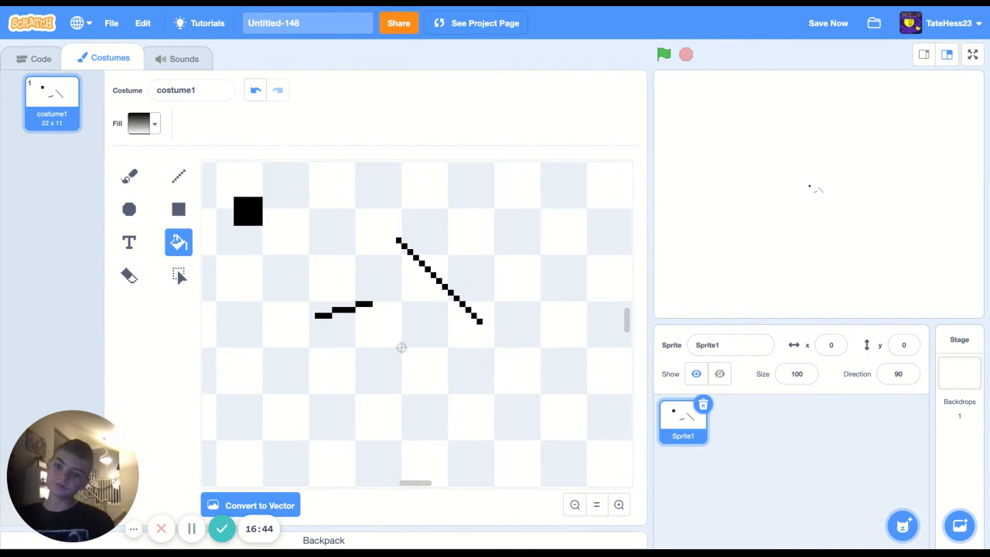
{"action": "left_click", "coordinate": [402, 347]}
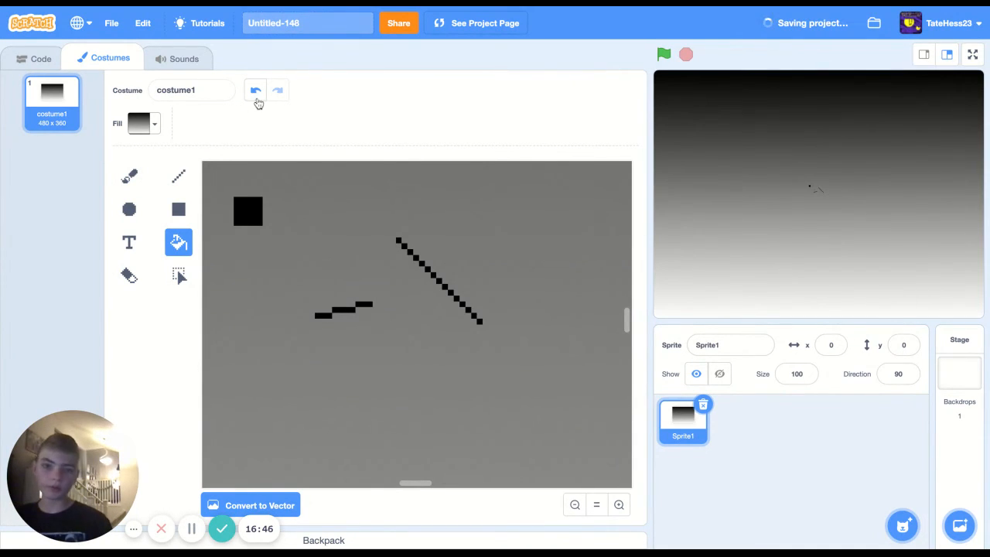
Step: Undo the gradient fill, the black square and both black lines so the canvas is empty
{"action": "left_click", "coordinate": [256, 92]}
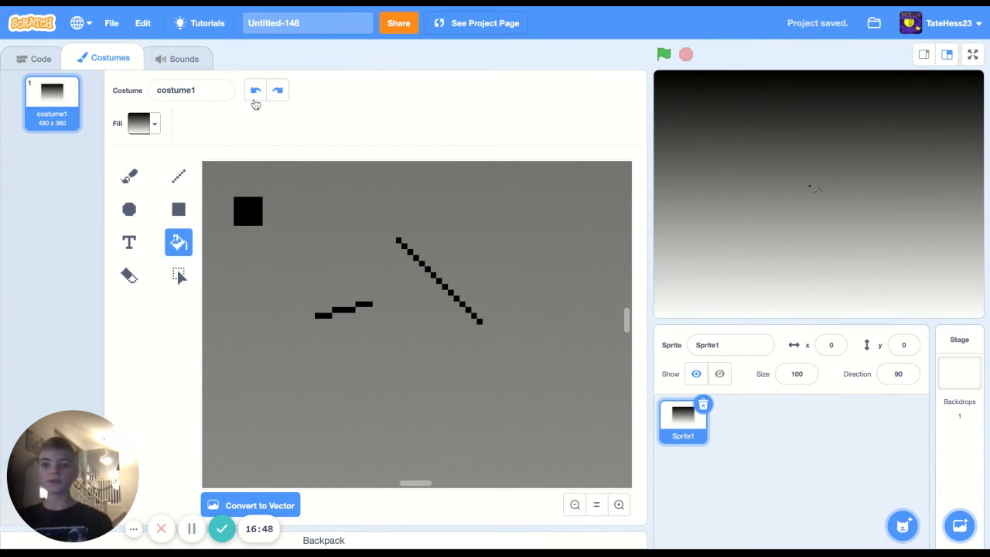
{"action": "left_click", "coordinate": [255, 99]}
{"action": "left_click", "coordinate": [255, 100]}
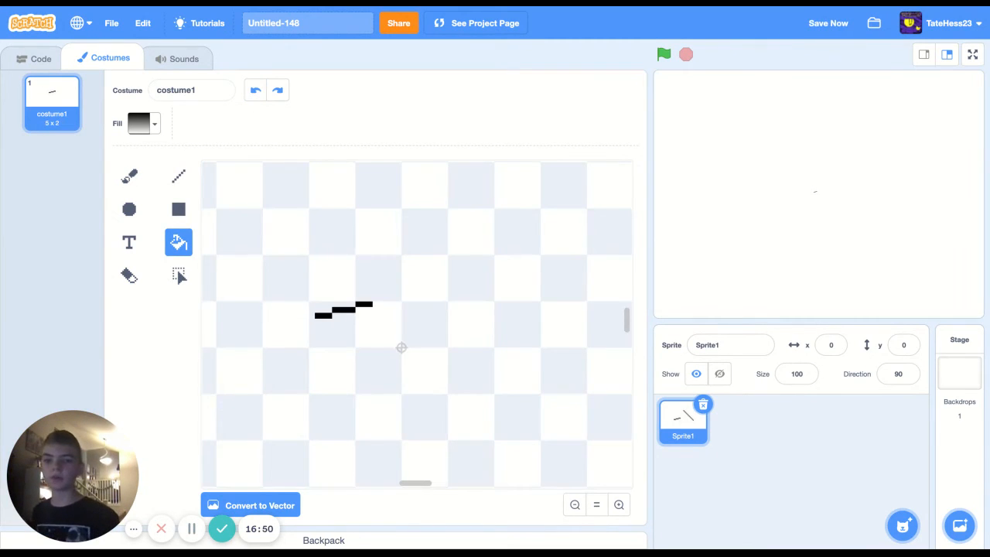
{"action": "left_click", "coordinate": [253, 100]}
Step: Set the Line tool's thickness to 1 and try out a long, shallow black diagonal line rising from near the canvas centre
{"action": "left_click", "coordinate": [185, 180]}
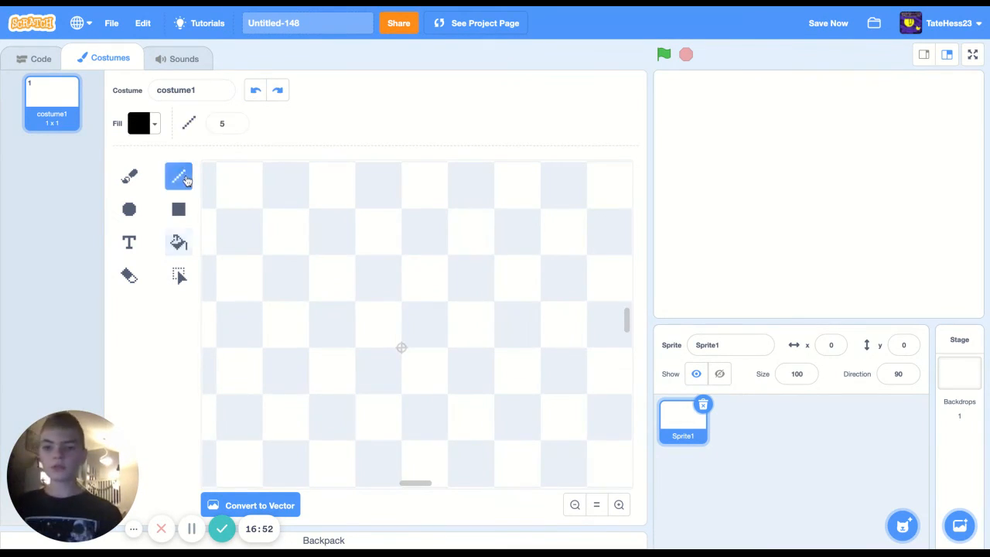
{"action": "left_click", "coordinate": [151, 125]}
{"action": "left_click", "coordinate": [282, 260]}
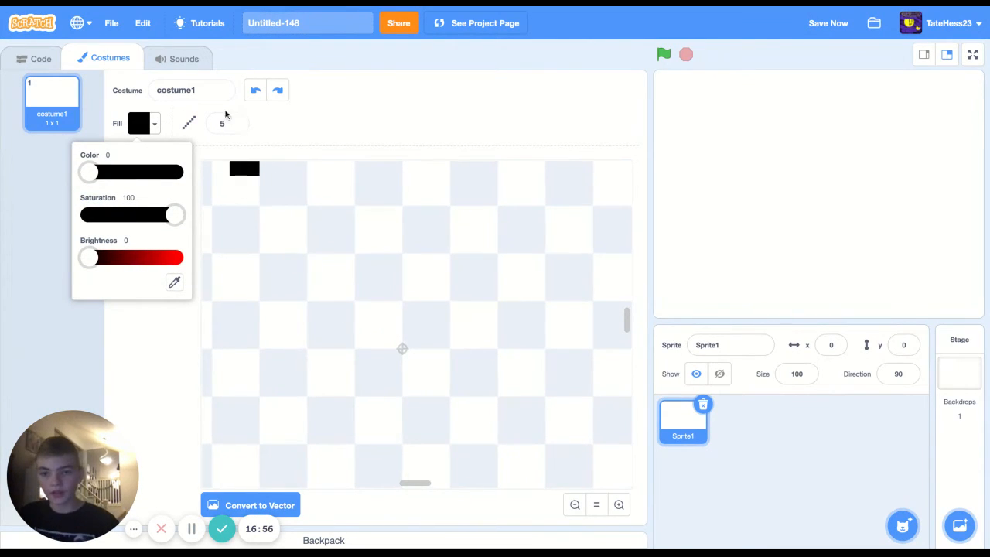
{"action": "double_click", "coordinate": [223, 123]}
{"action": "type", "text": "1"}
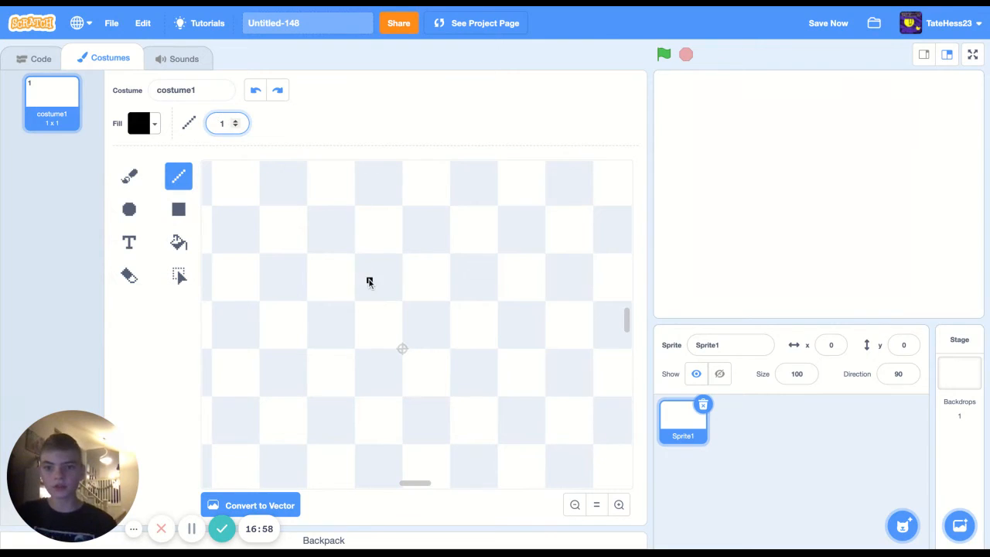
{"action": "left_click_drag", "start_coordinate": [380, 292], "coordinate": [602, 222]}
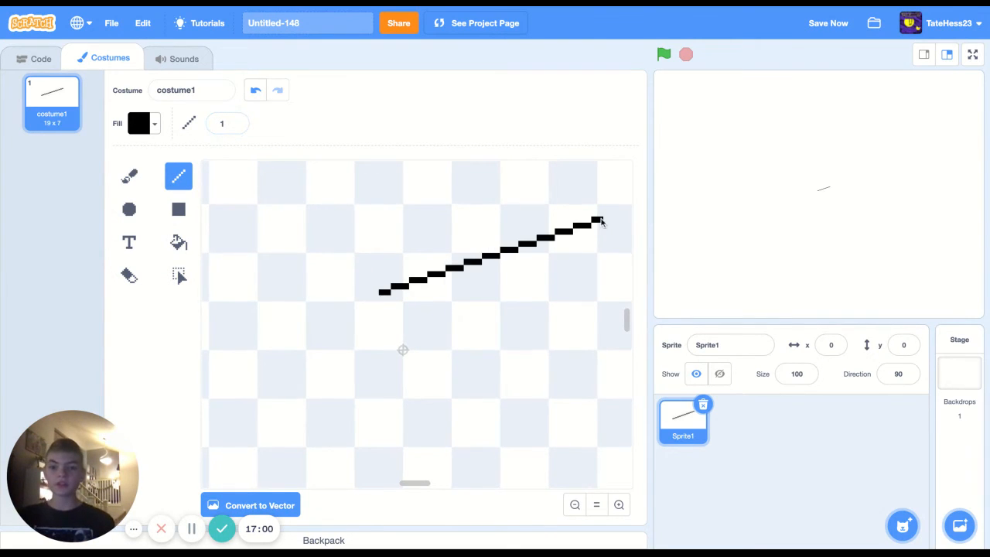
{"action": "left_click", "coordinate": [257, 90]}
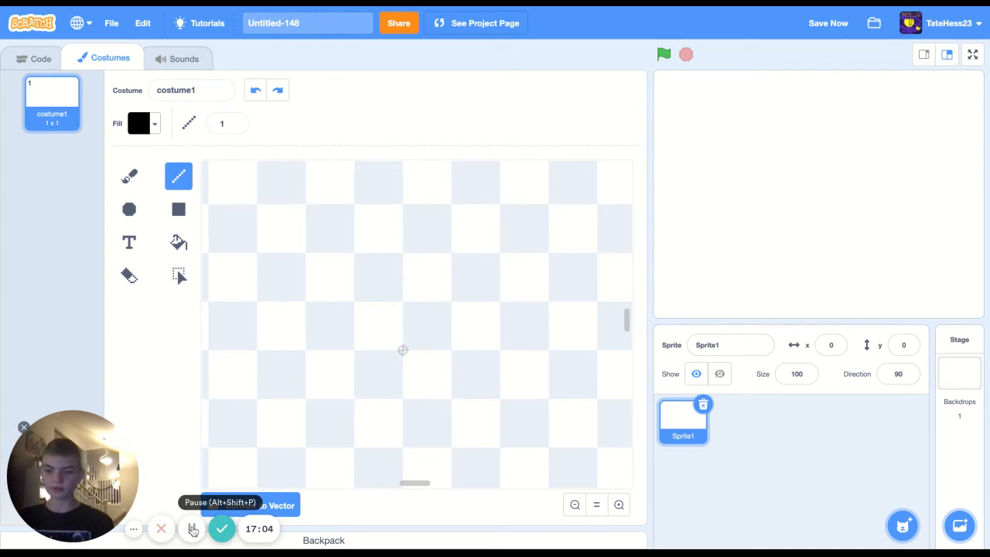
{"action": "left_click", "coordinate": [193, 529]}
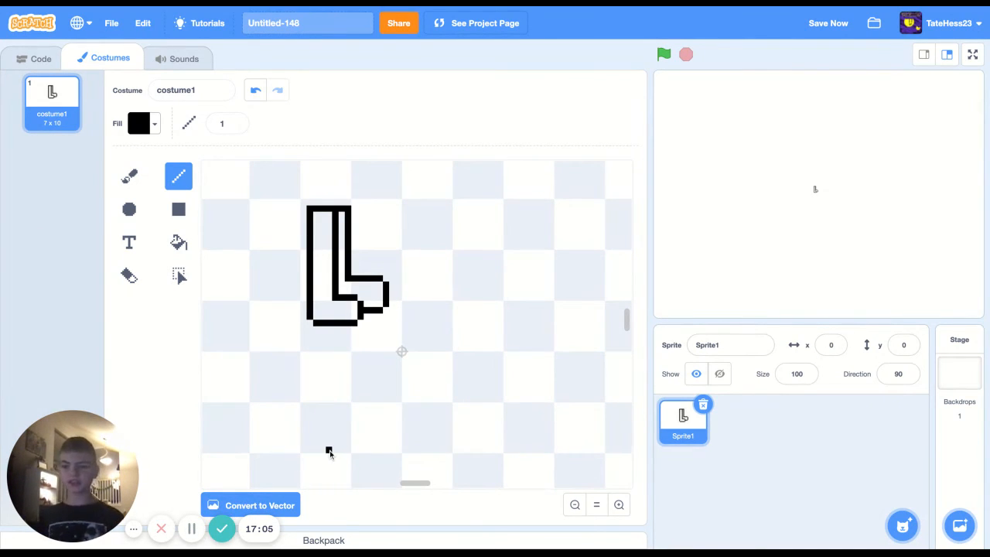
Step: Fill both enclosed areas of the black boot-shaped outline with the vertical black-to-white gradient
{"action": "left_click", "coordinate": [178, 243]}
{"action": "left_click", "coordinate": [154, 123]}
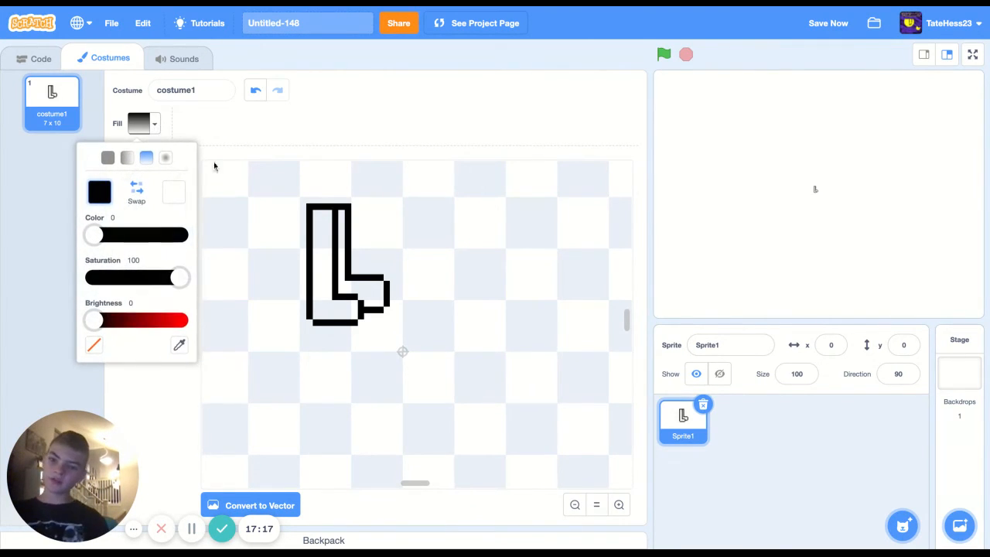
{"action": "left_click", "coordinate": [324, 285]}
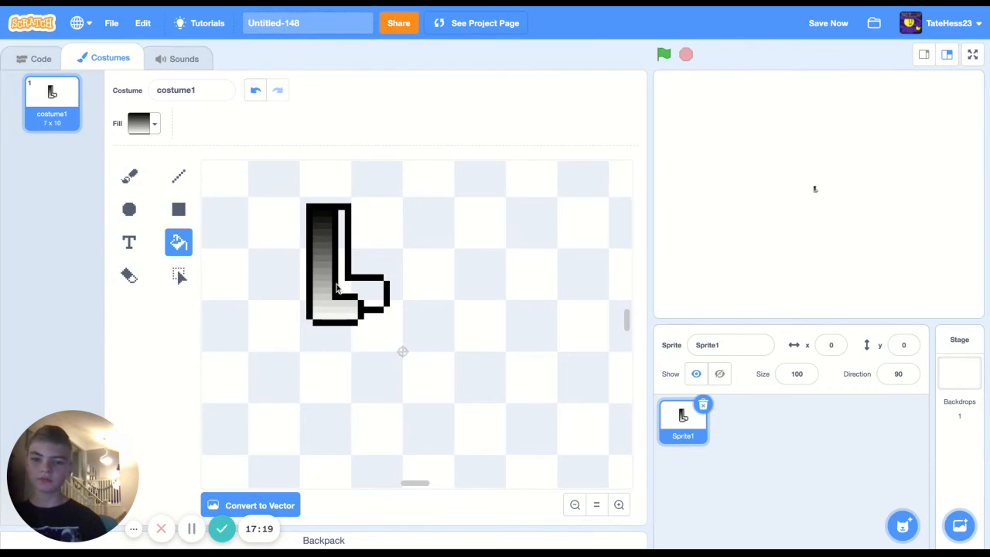
{"action": "left_click", "coordinate": [366, 295]}
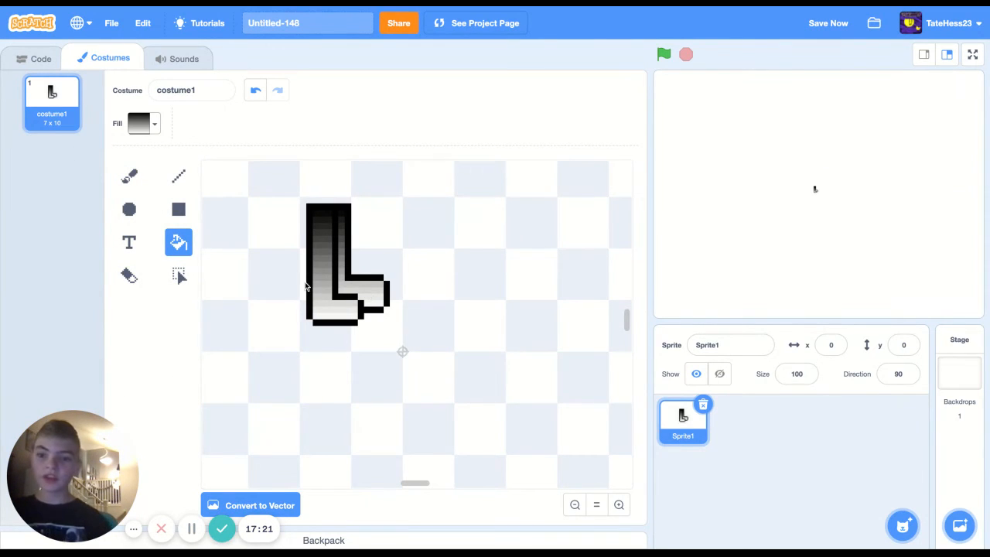
Step: Try filling the empty background around the boot with the vertical black-to-white gradient and undo that fill
{"action": "scroll", "coordinate": [307, 286], "scroll_direction": "up", "scroll_amount": 1}
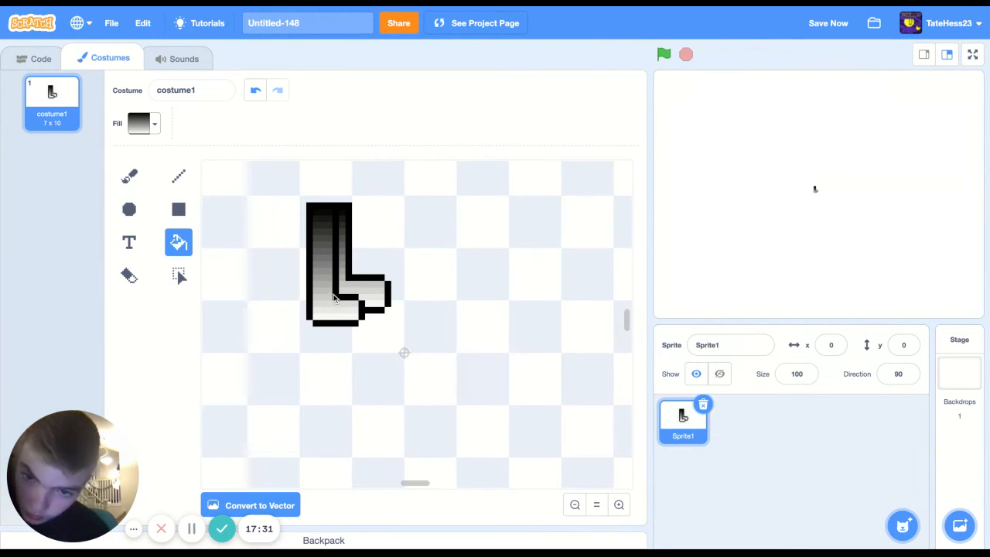
{"action": "left_click", "coordinate": [248, 311]}
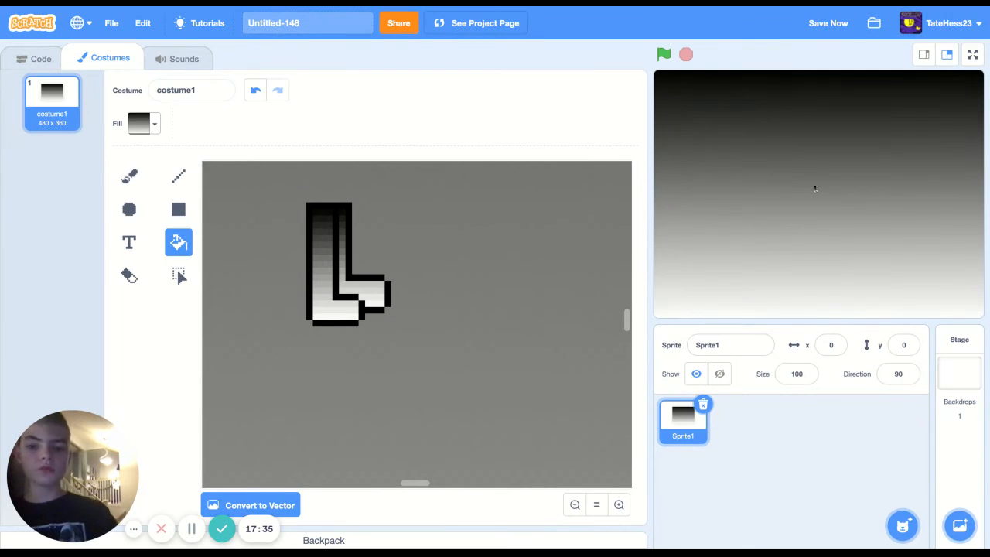
{"action": "left_click", "coordinate": [255, 93]}
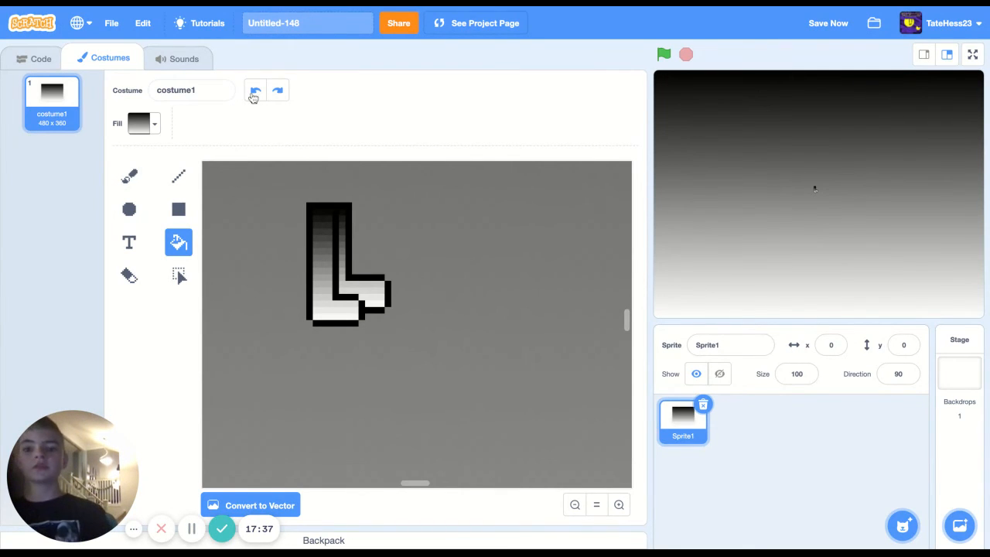
{"action": "left_click", "coordinate": [255, 93]}
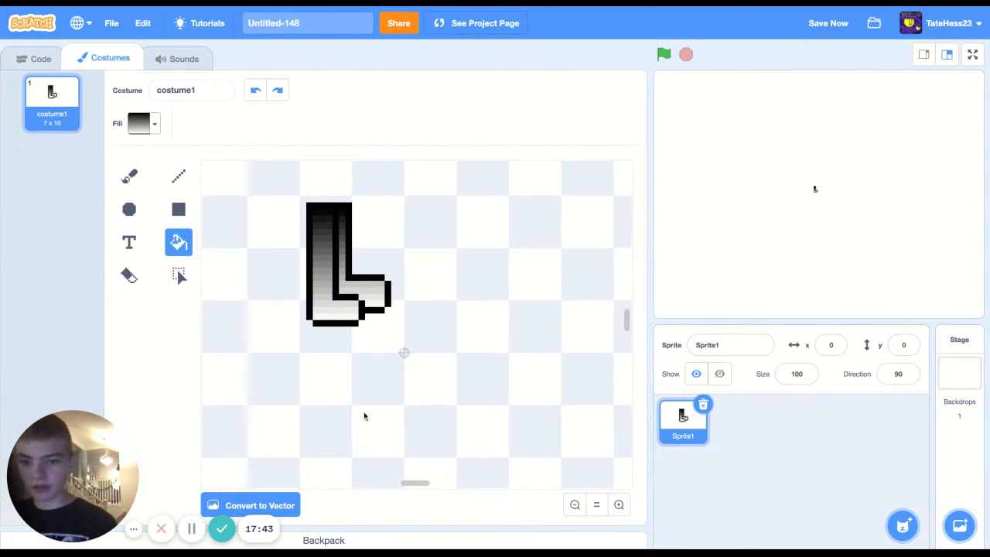
Step: Use the Line tool at thickness 1 to try out several single black dots and two short diagonal lines beside and below the boot
{"action": "left_click", "coordinate": [178, 176]}
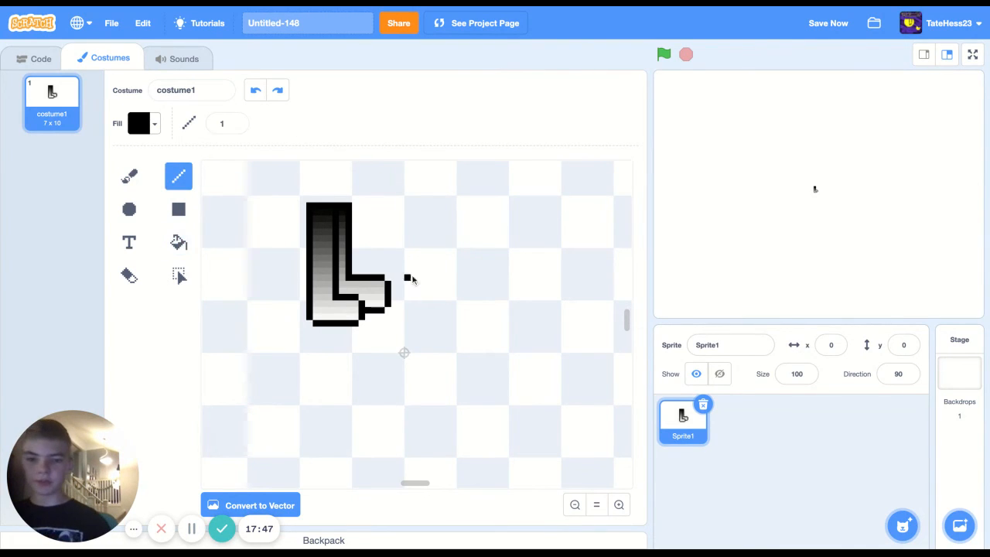
{"action": "left_click", "coordinate": [433, 246]}
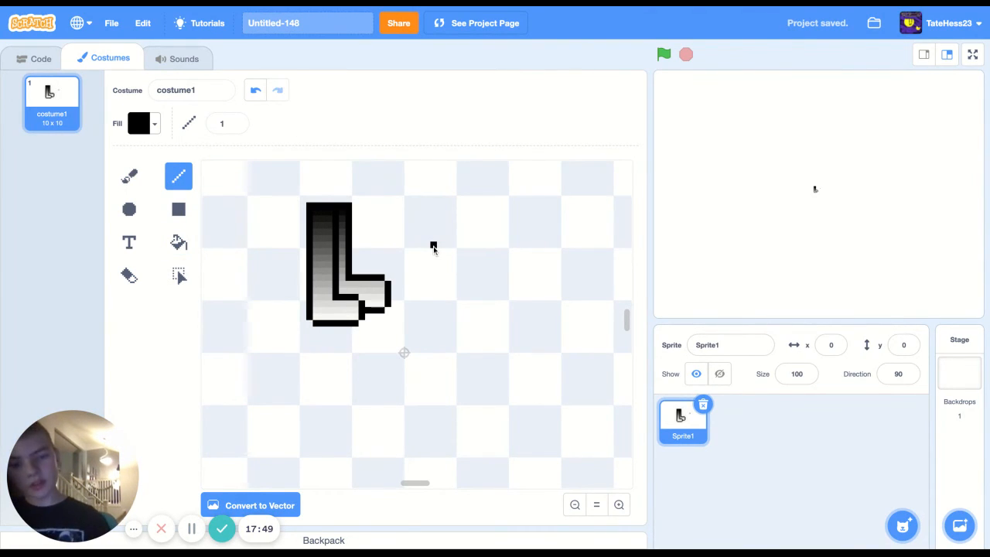
{"action": "left_click_drag", "start_coordinate": [433, 246], "coordinate": [455, 271]}
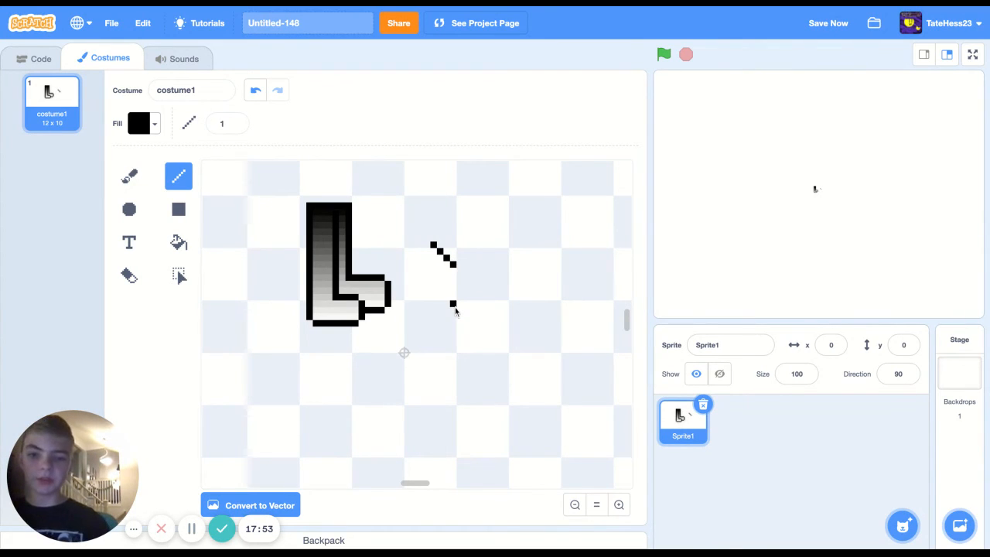
{"action": "left_click", "coordinate": [486, 337]}
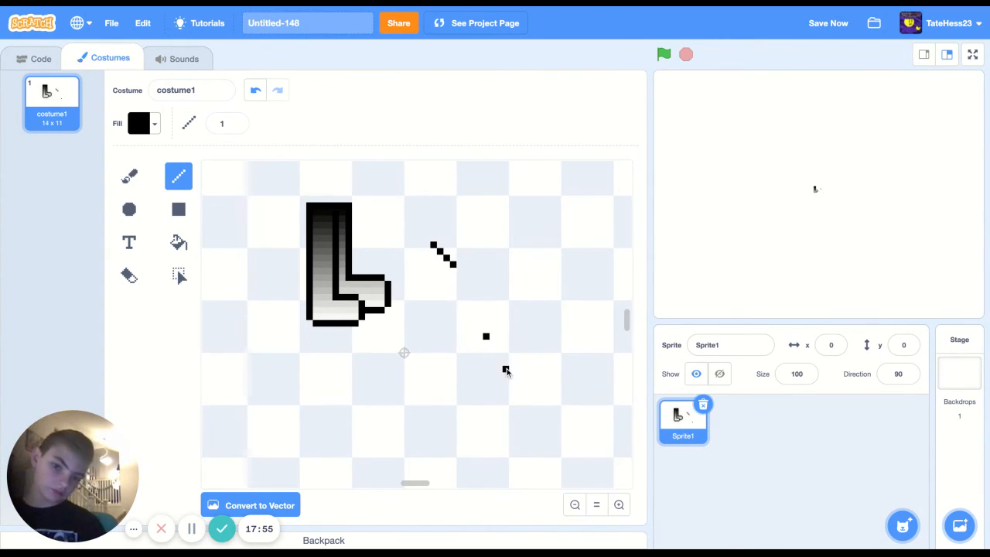
{"action": "left_click", "coordinate": [506, 369]}
{"action": "left_click", "coordinate": [446, 415]}
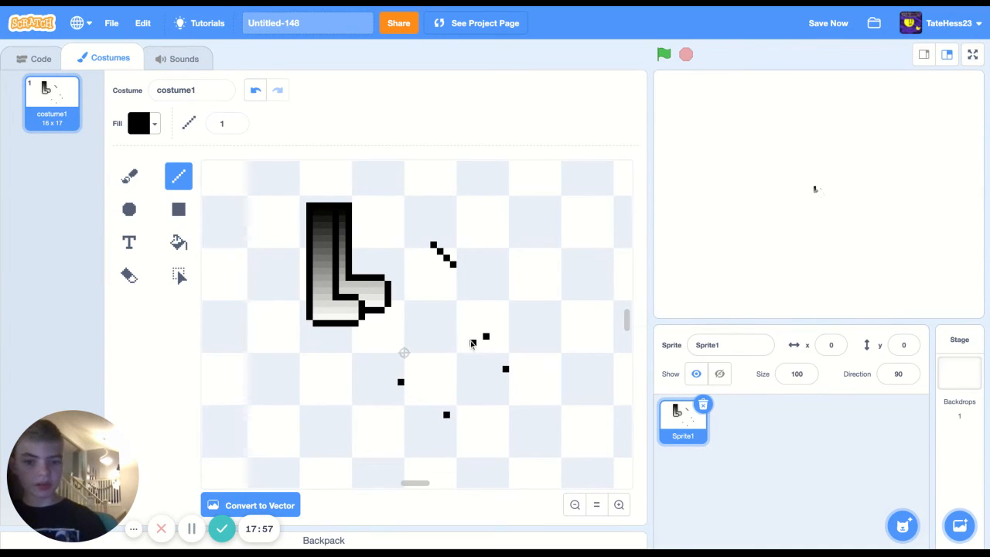
{"action": "left_click_drag", "start_coordinate": [433, 349], "coordinate": [466, 376]}
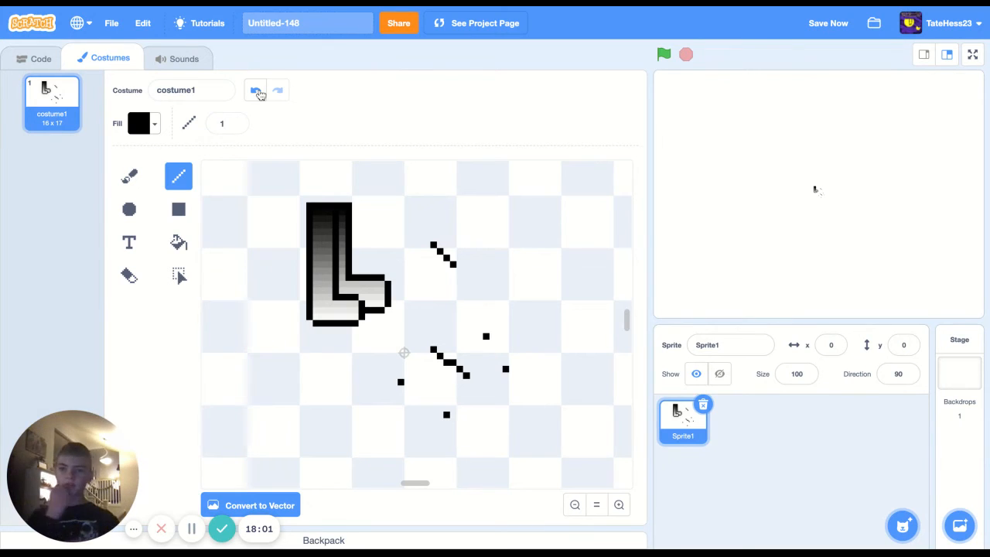
Step: Undo the black test dots and lines, continuing back through the boot's gradient fills
{"action": "left_click", "coordinate": [257, 92]}
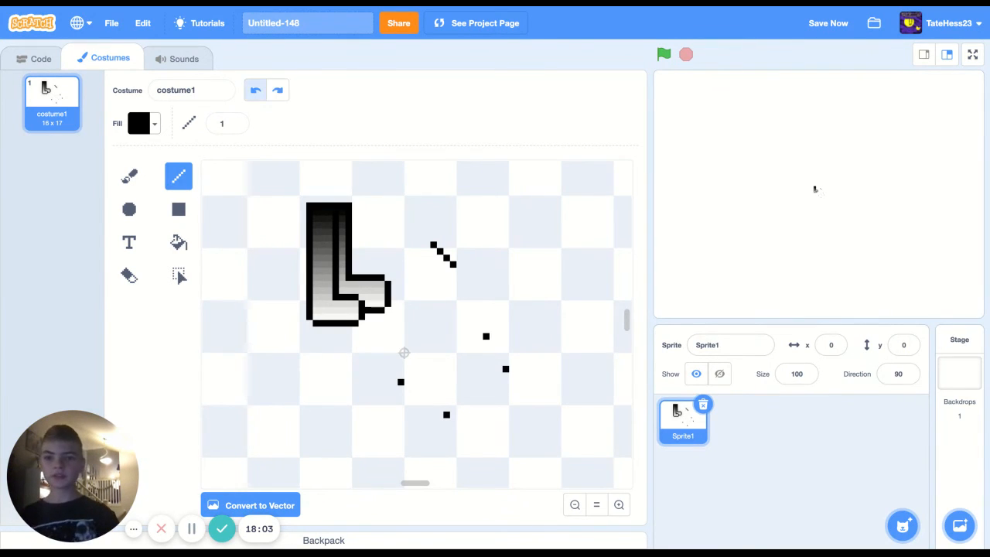
{"action": "left_click", "coordinate": [257, 91]}
{"action": "left_click", "coordinate": [257, 91]}
{"action": "left_click", "coordinate": [256, 91]}
{"action": "left_click", "coordinate": [256, 90]}
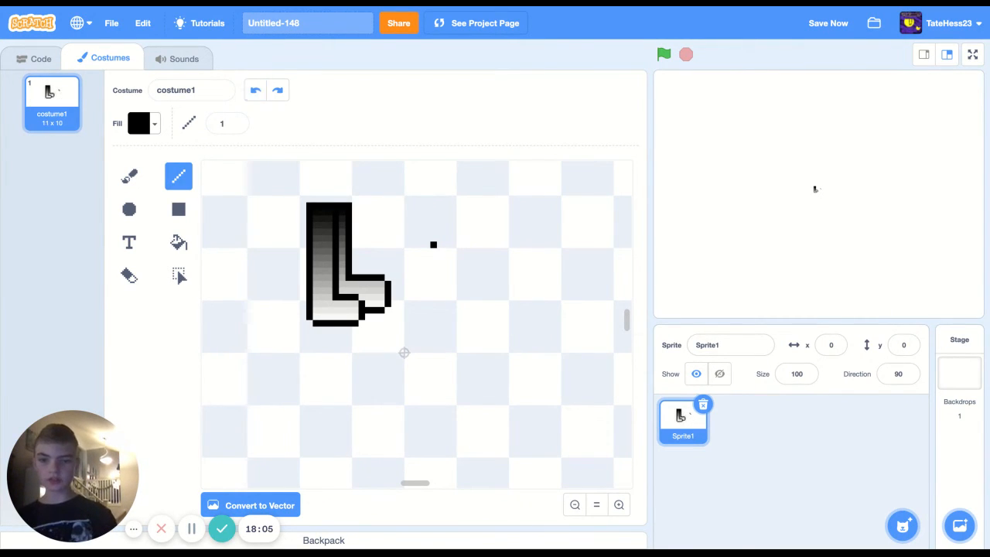
{"action": "left_click", "coordinate": [256, 91]}
{"action": "left_click", "coordinate": [256, 91]}
{"action": "left_click", "coordinate": [256, 90]}
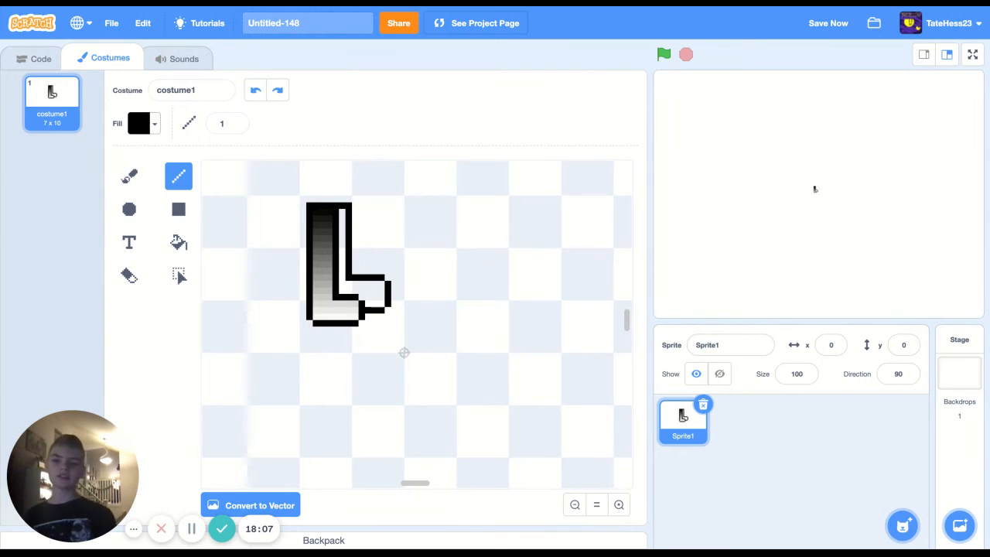
{"action": "left_click", "coordinate": [256, 91]}
Step: Redo the boot's gradient fills and the single black dot beside the boot
{"action": "left_click", "coordinate": [283, 93]}
{"action": "left_click", "coordinate": [284, 93]}
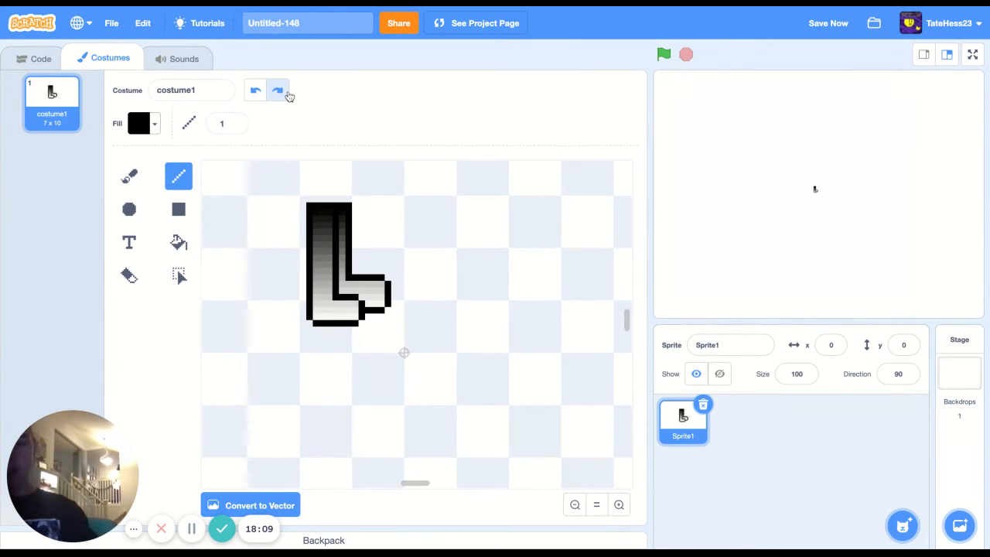
{"action": "left_click", "coordinate": [283, 93]}
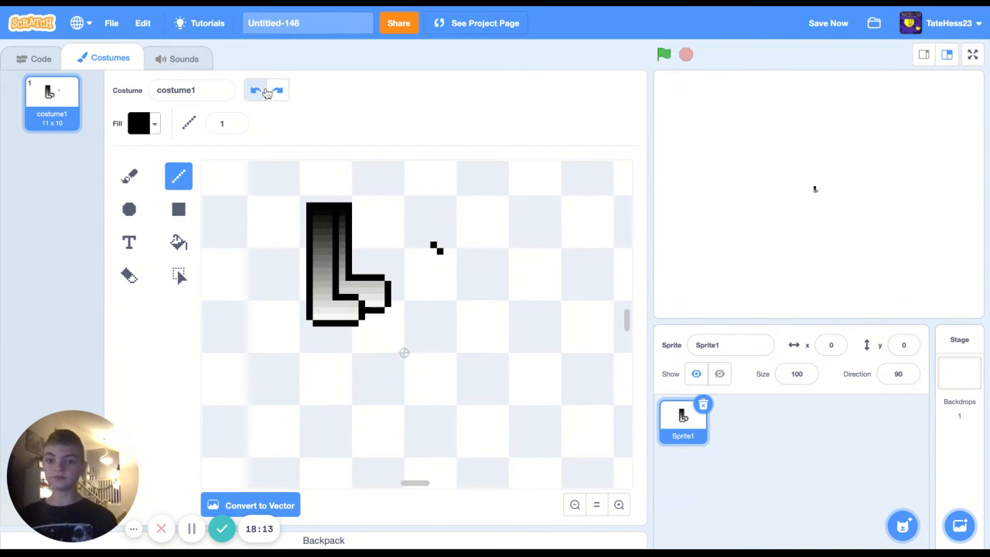
{"action": "left_click", "coordinate": [266, 92]}
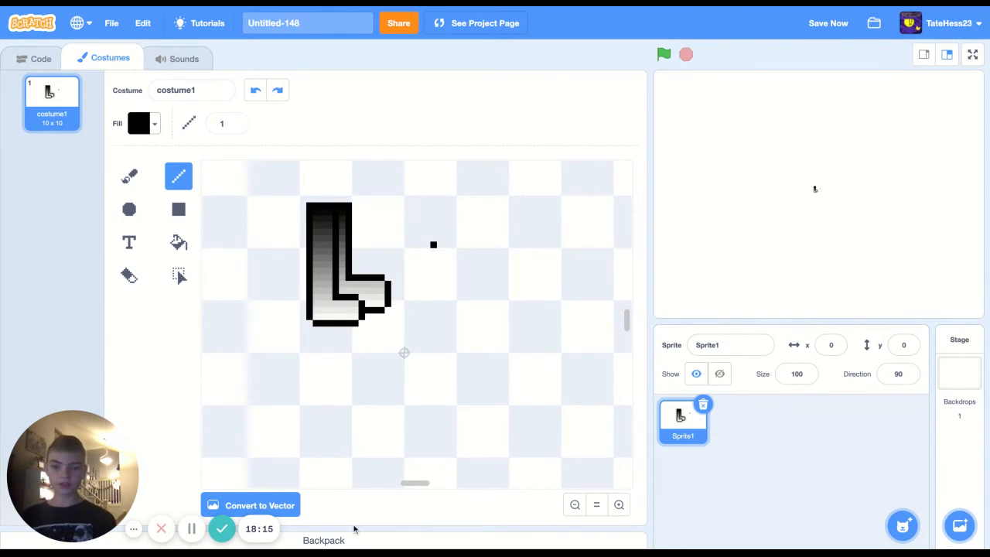
Step: Draw a tiny two-pixel black diagonal line below and to the left of the boot
{"action": "left_click", "coordinate": [595, 505]}
{"action": "left_click", "coordinate": [618, 505]}
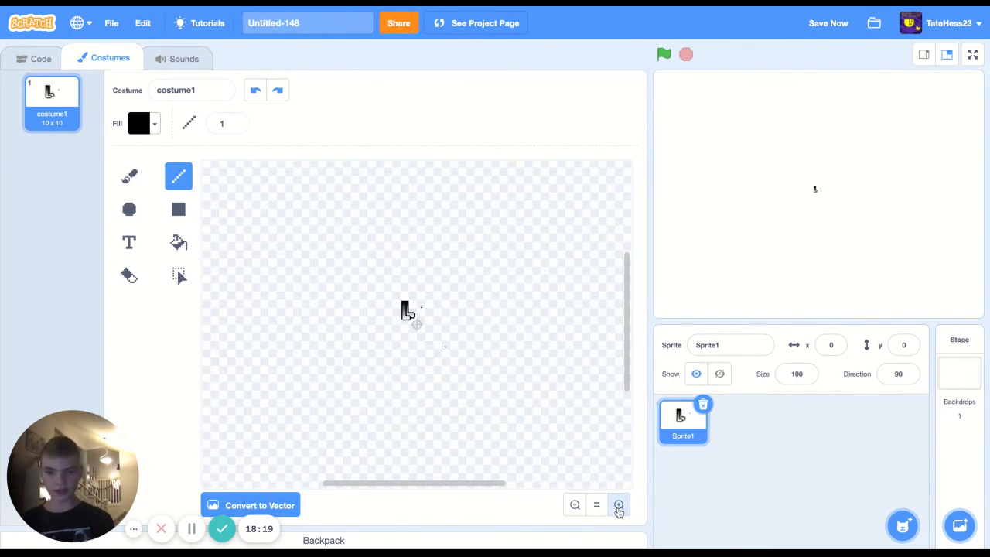
{"action": "left_click", "coordinate": [618, 505]}
{"action": "left_click", "coordinate": [619, 505]}
{"action": "left_click", "coordinate": [618, 505]}
{"action": "left_click", "coordinate": [618, 505]}
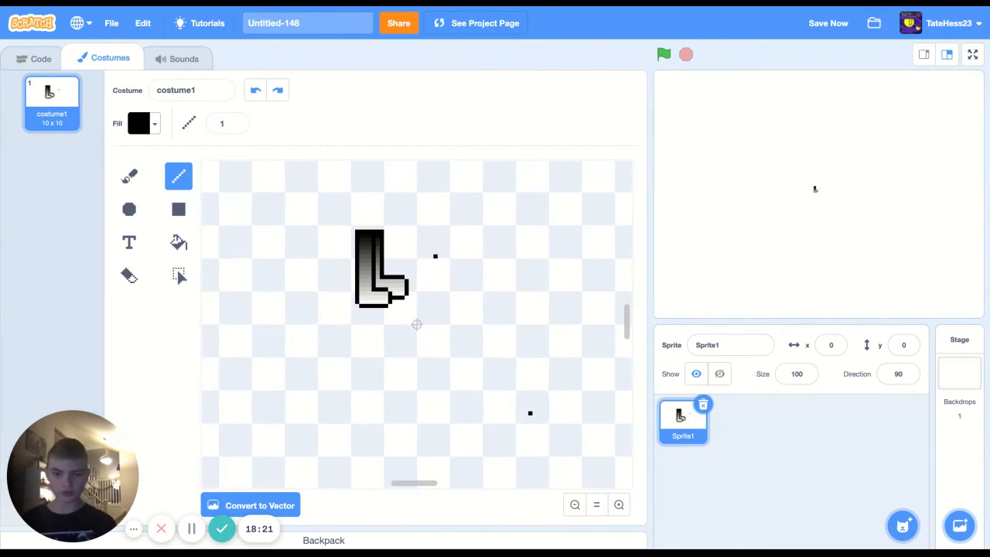
{"action": "left_click", "coordinate": [574, 506]}
{"action": "left_click", "coordinate": [619, 505]}
{"action": "left_click", "coordinate": [618, 505]}
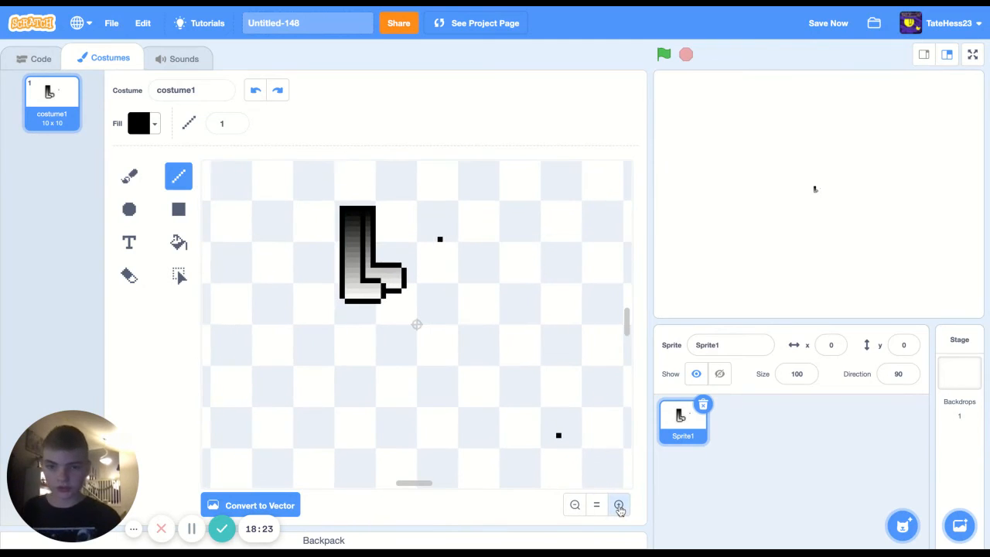
{"action": "left_click", "coordinate": [618, 506]}
{"action": "left_click_drag", "start_coordinate": [251, 339], "coordinate": [257, 340]}
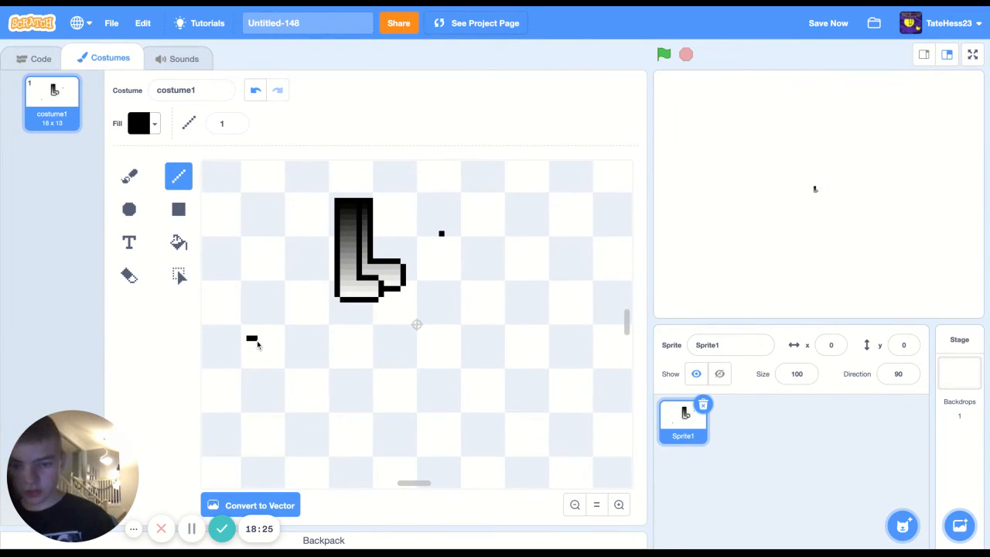
Step: Erase the boot and the loose black marks with the Eraser at size 40
{"action": "left_click", "coordinate": [129, 275]}
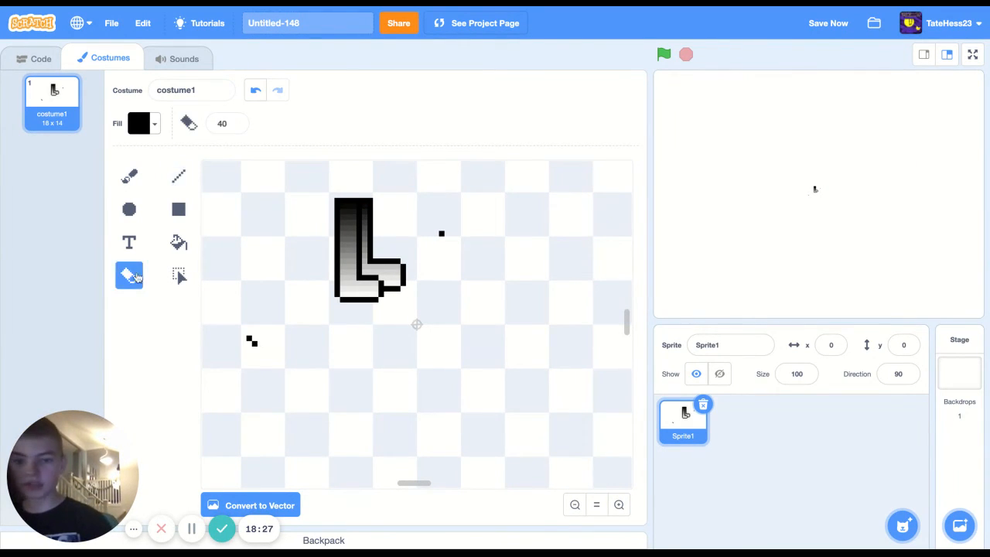
{"action": "left_click", "coordinate": [243, 335]}
{"action": "mouse_move", "coordinate": [257, 375]}
{"action": "left_mouse_down"}
{"action": "mouse_move", "coordinate": [321, 320]}
{"action": "mouse_move", "coordinate": [318, 299]}
{"action": "mouse_move", "coordinate": [333, 281]}
{"action": "left_mouse_up"}
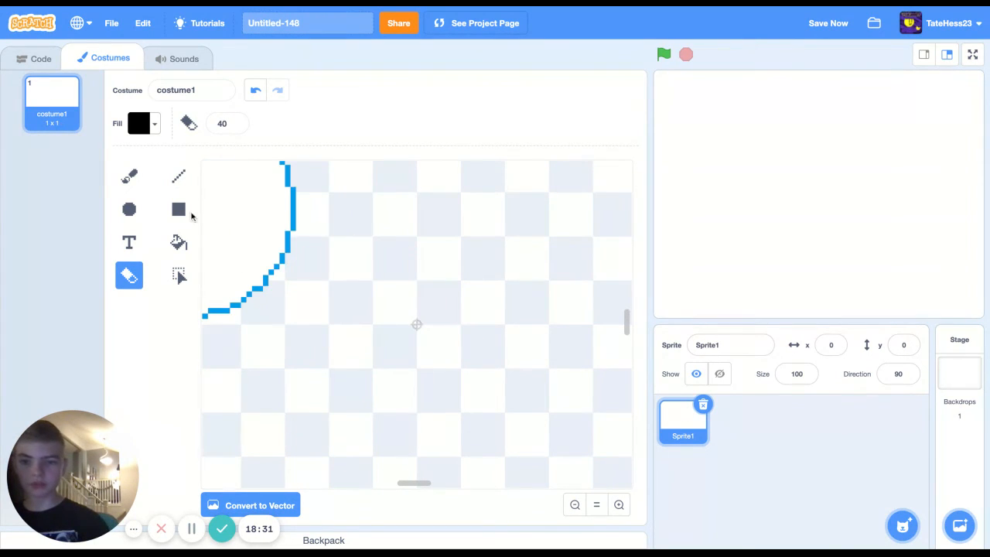
Step: Select the Fill tool and try out jhvcdjcbjdvcs as the costume name
{"action": "left_click", "coordinate": [184, 250]}
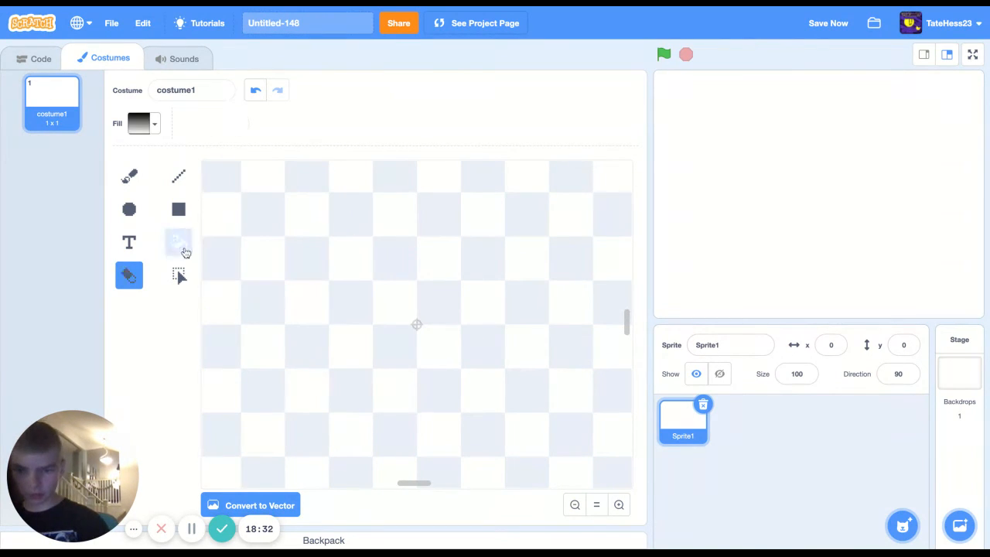
{"action": "left_click", "coordinate": [226, 94]}
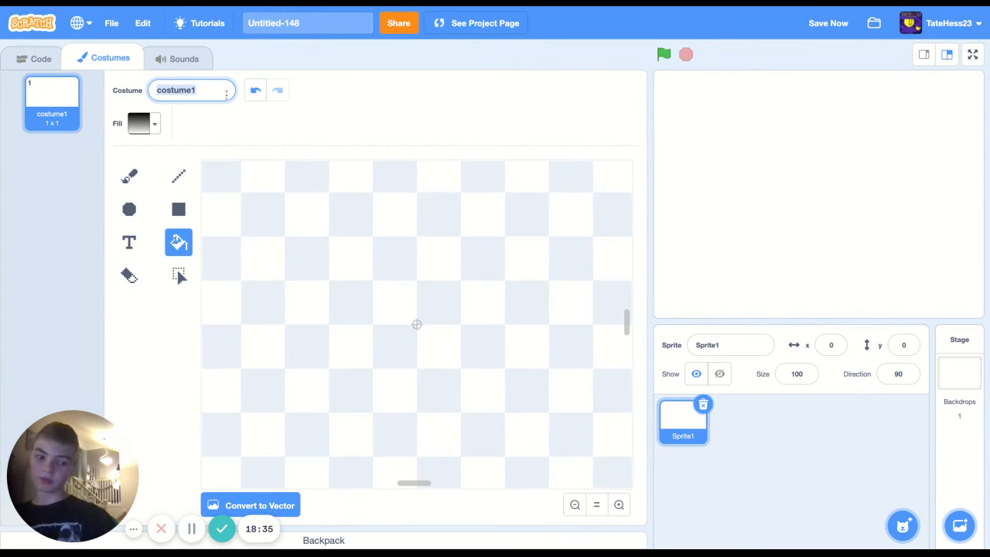
{"action": "key", "text": "BackSpace"}
{"action": "type", "text": "jhvcdj"}
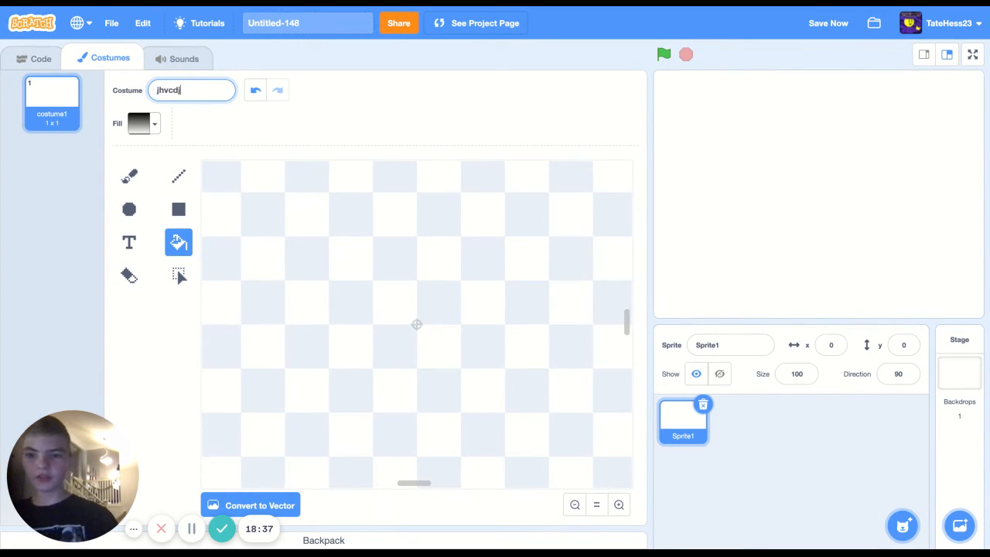
{"action": "type", "text": "cbjdvcs"}
Step: Rename the costume as First good Art
{"action": "double_click", "coordinate": [225, 90]}
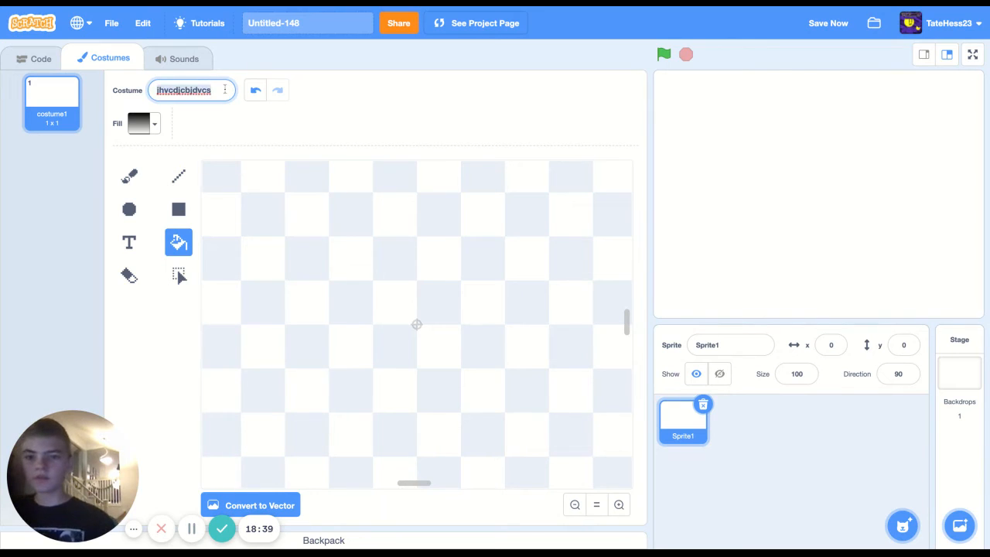
{"action": "key", "text": "BackSpace"}
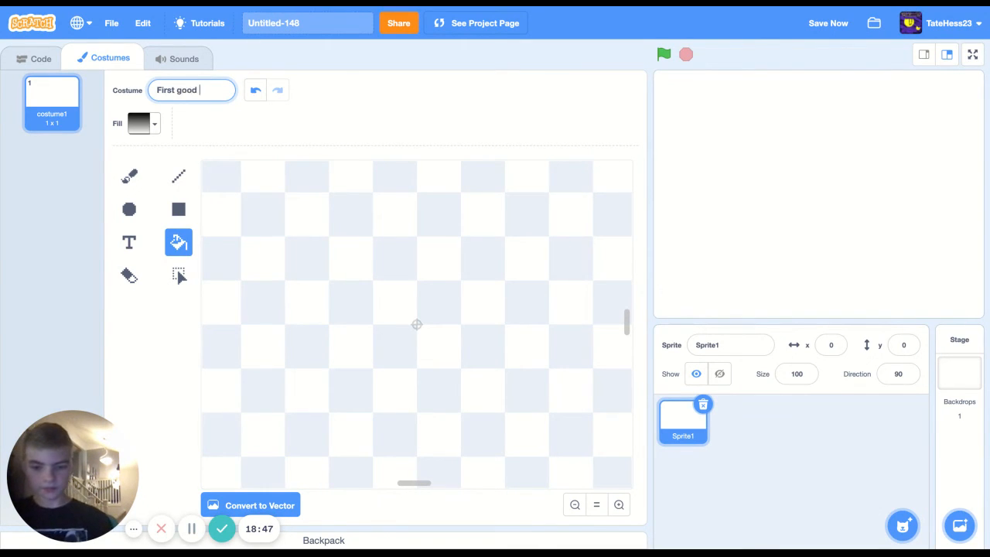
{"action": "left_click", "coordinate": [211, 190]}
Step: Undo the gradient background fill and the erasing to bring back the boot drawing
{"action": "left_click", "coordinate": [256, 91]}
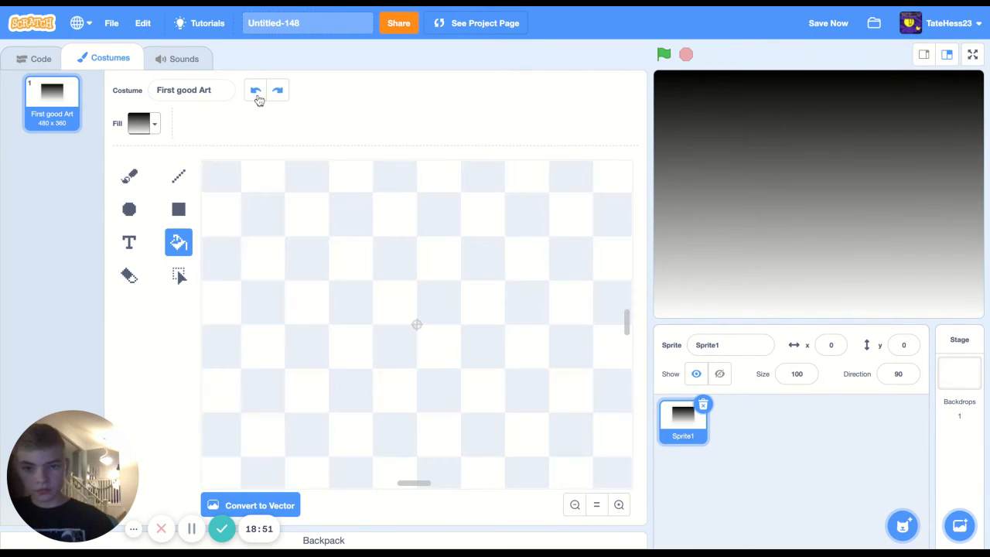
{"action": "left_click", "coordinate": [258, 92]}
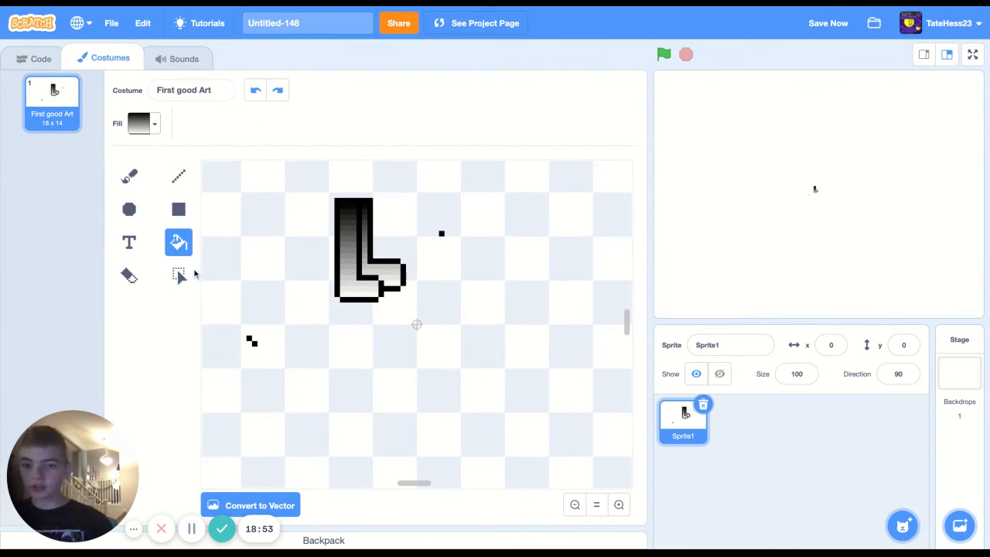
Step: Select and delete the two-pixel diagonal mark and the single black dot, keeping only the boot
{"action": "left_click", "coordinate": [183, 277]}
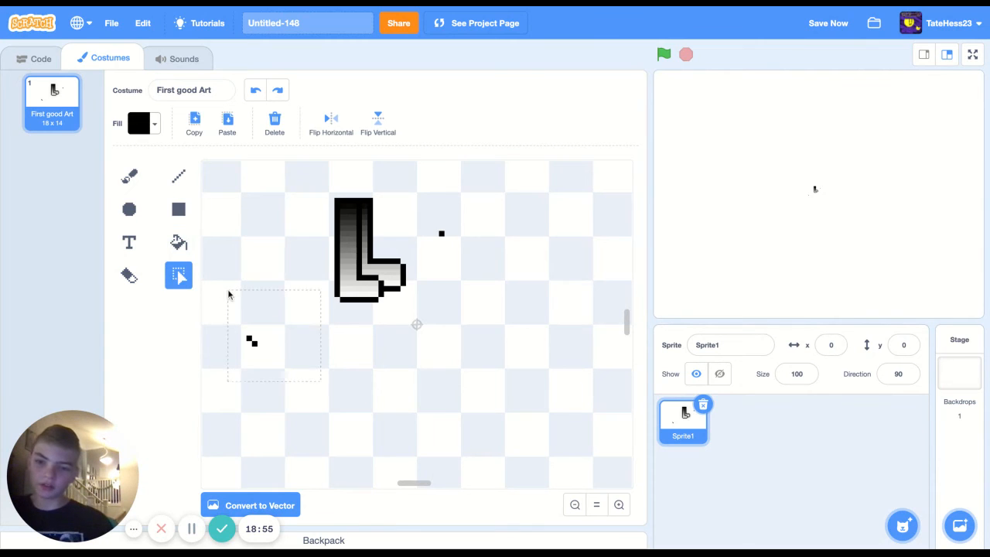
{"action": "left_click_drag", "start_coordinate": [229, 294], "coordinate": [229, 294]}
{"action": "key", "text": "Delete"}
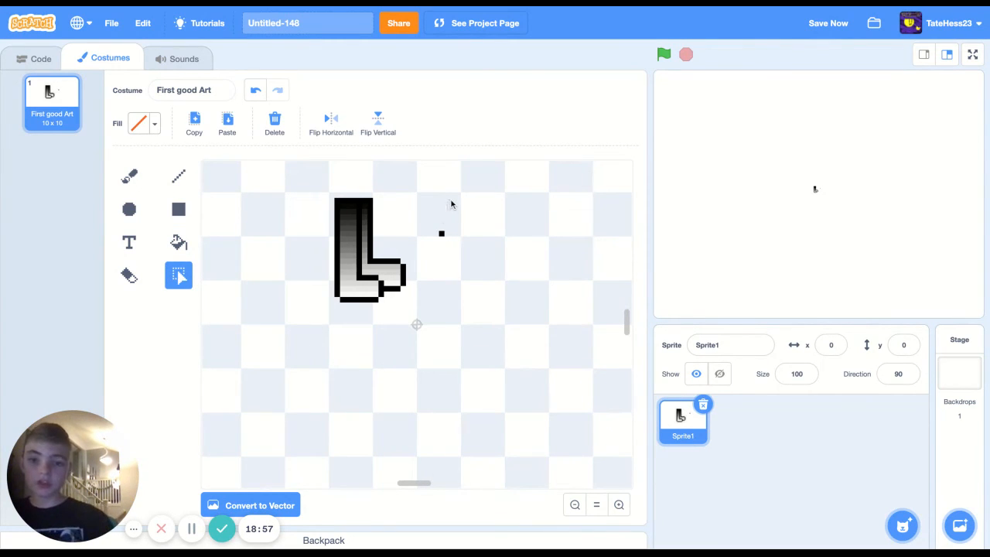
{"action": "left_click_drag", "start_coordinate": [432, 246], "coordinate": [452, 204]}
{"action": "key", "text": "Delete"}
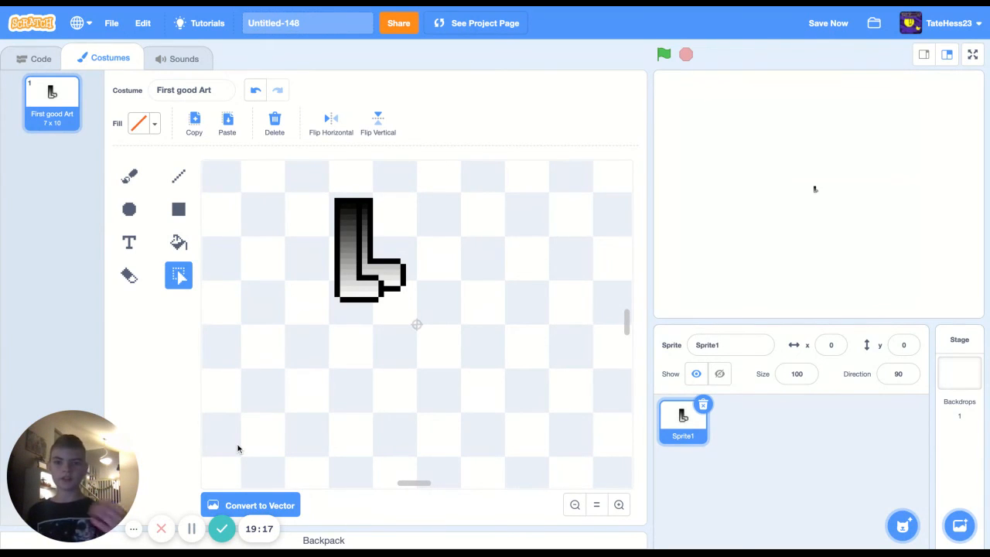
Step: Try out flipping the boot horizontally and vertically, ending in its original orientation
{"action": "left_click", "coordinate": [337, 126]}
{"action": "left_click", "coordinate": [337, 125]}
{"action": "left_click", "coordinate": [338, 125]}
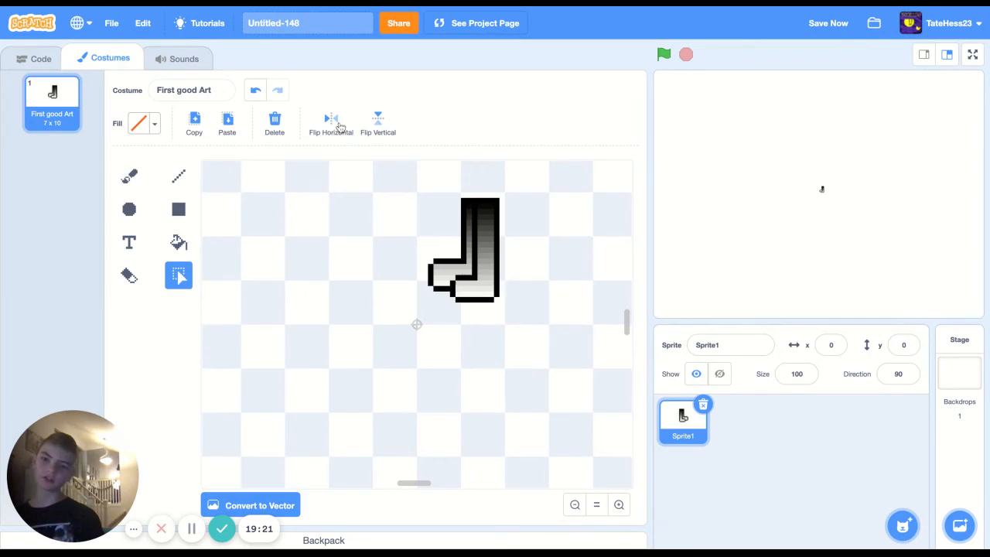
{"action": "left_click", "coordinate": [378, 122]}
{"action": "left_click", "coordinate": [376, 124]}
{"action": "left_click", "coordinate": [354, 126]}
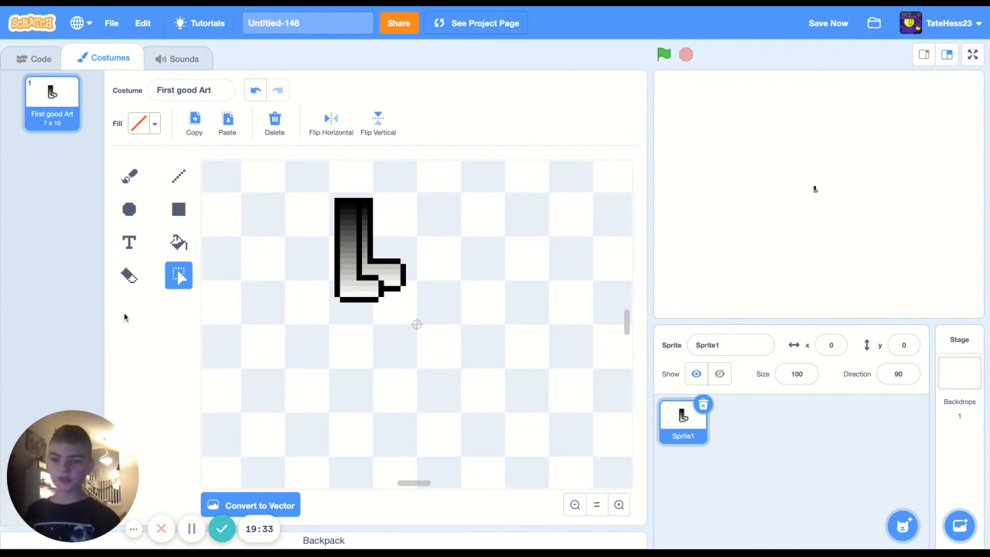
Step: Draw a purple outlined ellipse with thickness 1 overlapping the lower part of the boot
{"action": "left_click", "coordinate": [129, 209]}
{"action": "left_click_drag", "start_coordinate": [265, 276], "coordinate": [385, 418]}
{"action": "left_click", "coordinate": [454, 405]}
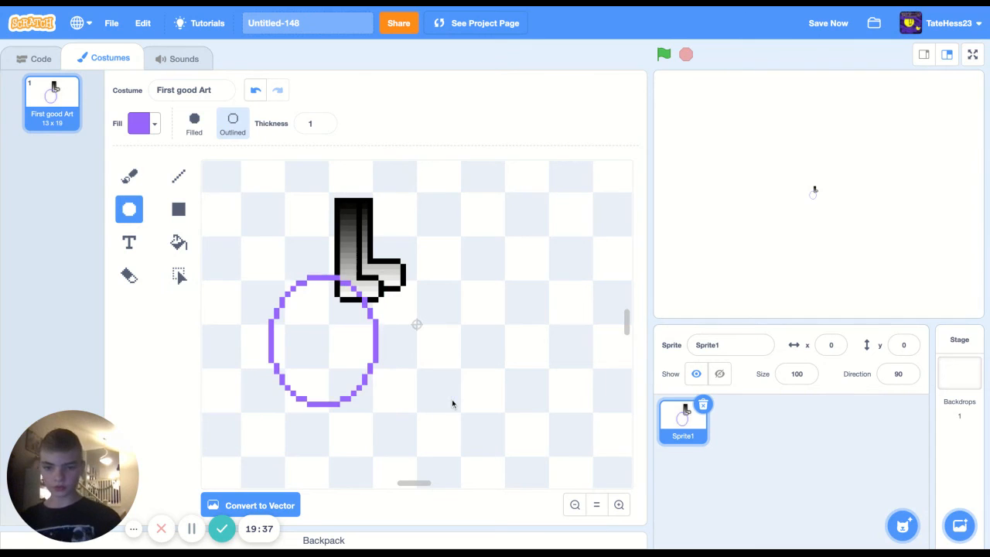
Step: Delete the purple outlined ellipse overlapping the lower part of the boot
{"action": "left_click", "coordinate": [257, 91]}
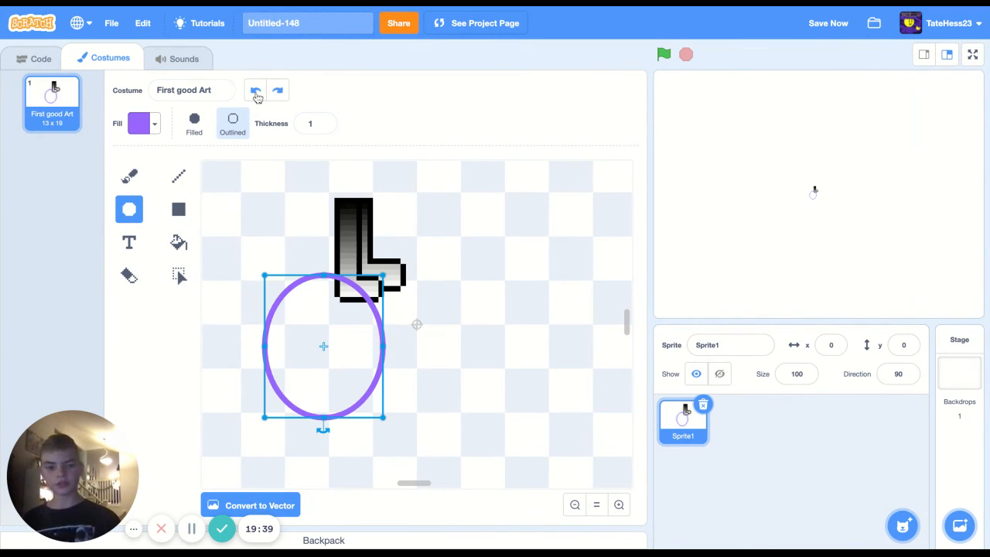
{"action": "key", "text": "Delete"}
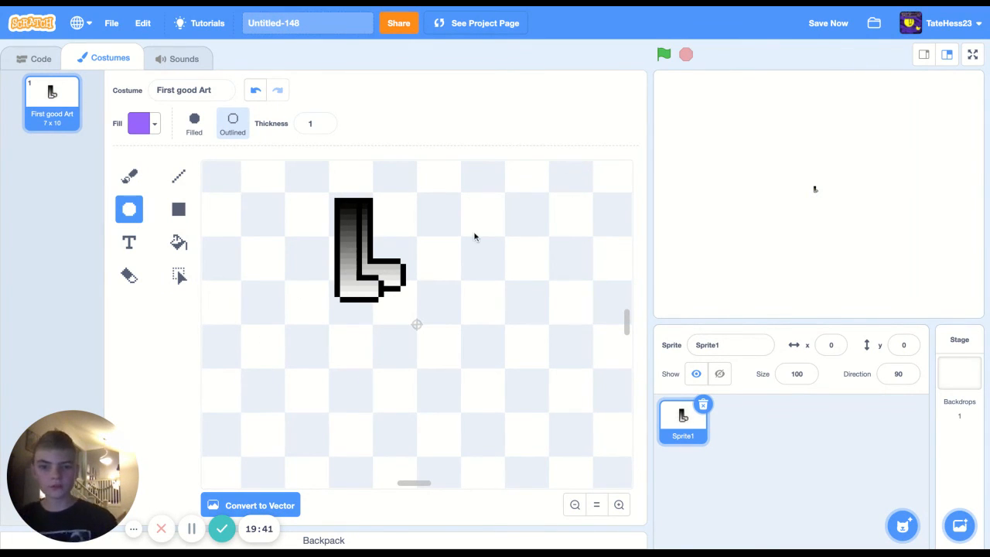
Step: Draw a small purple outlined circle beside the boot and a larger one below it, both with thickness 1
{"action": "mouse_move", "coordinate": [472, 230]}
{"action": "left_mouse_down"}
{"action": "mouse_move", "coordinate": [559, 287]}
{"action": "mouse_move", "coordinate": [529, 291]}
{"action": "left_mouse_up"}
{"action": "left_click", "coordinate": [530, 332]}
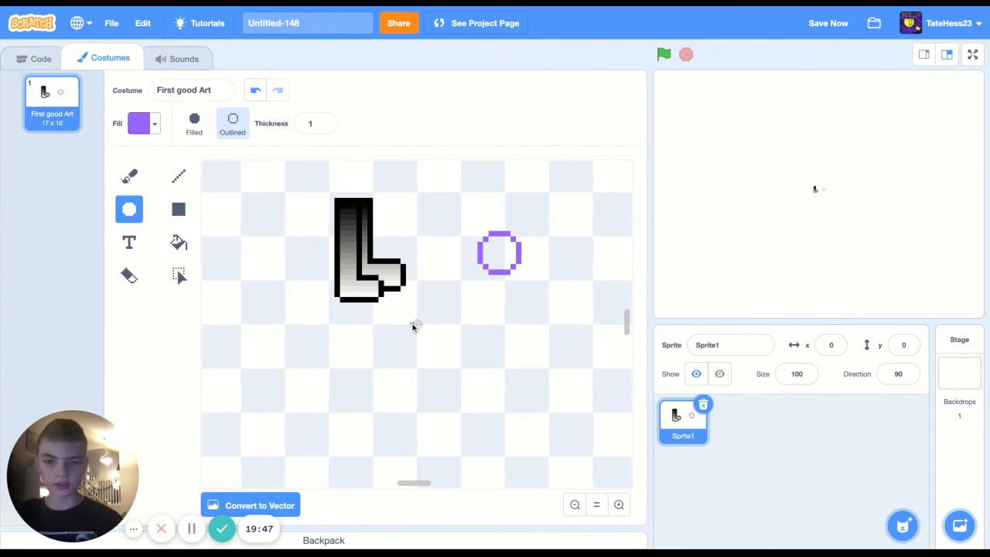
{"action": "left_click_drag", "start_coordinate": [413, 323], "coordinate": [554, 469]}
{"action": "left_click", "coordinate": [591, 465]}
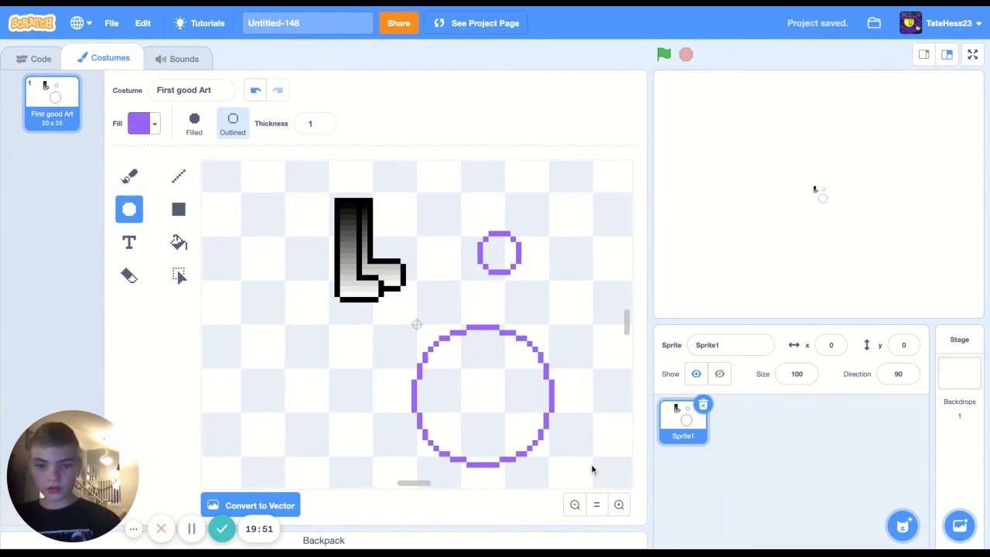
{"action": "left_click_drag", "start_coordinate": [475, 421], "coordinate": [450, 401]}
{"action": "key", "text": "Delete"}
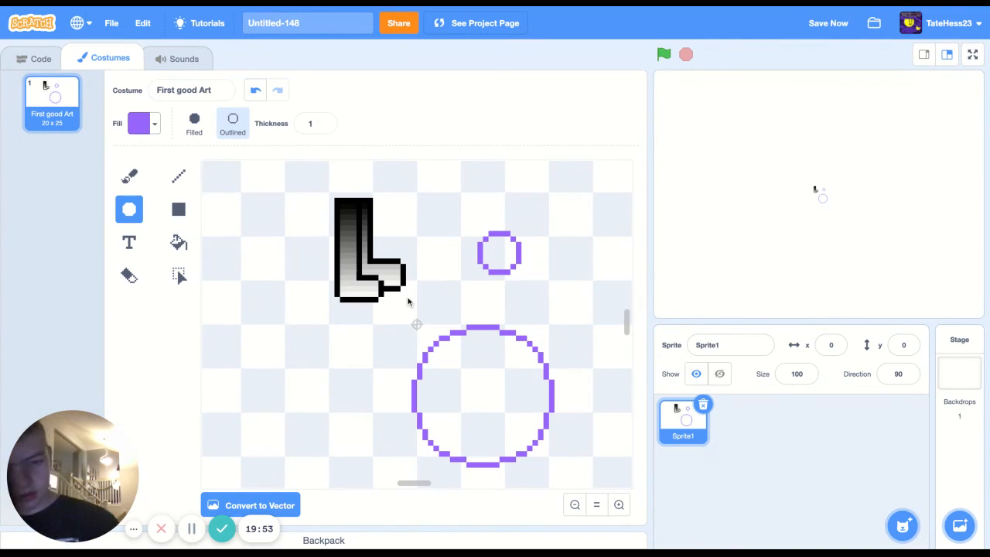
Step: Select the boot and try shrinking it to a fraction of its size, undoing the resize
{"action": "left_click", "coordinate": [180, 277]}
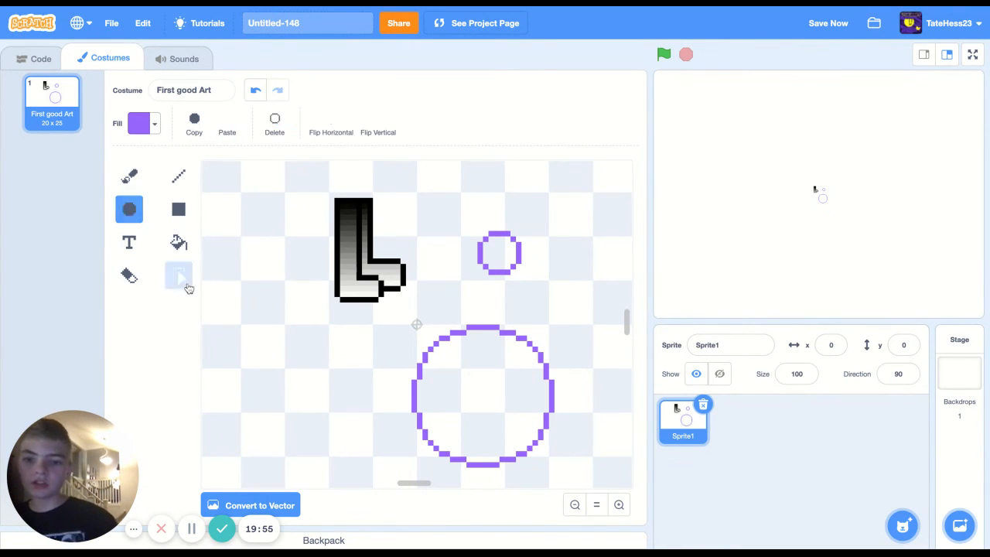
{"action": "left_click_drag", "start_coordinate": [305, 193], "coordinate": [444, 331]}
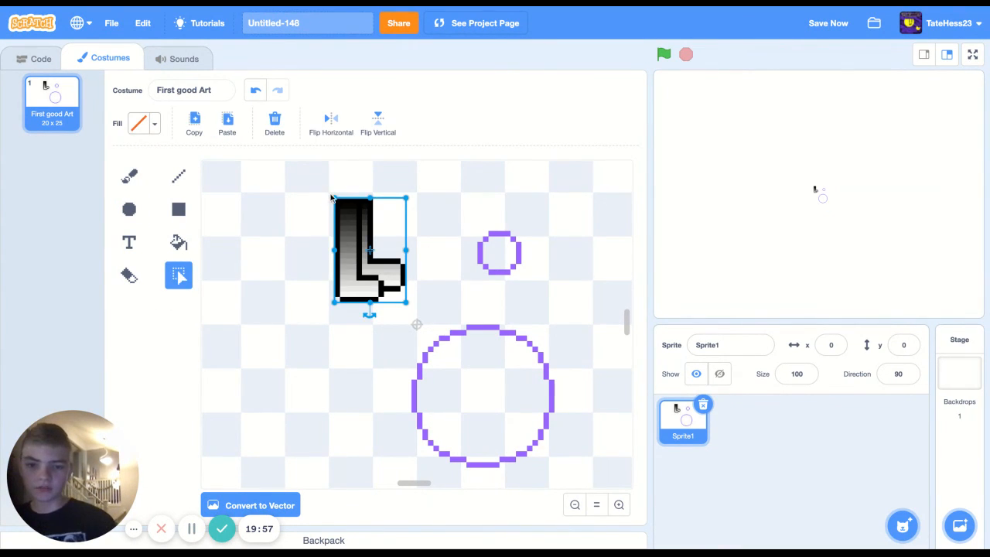
{"action": "mouse_move", "coordinate": [332, 199]}
{"action": "left_mouse_down"}
{"action": "mouse_move", "coordinate": [425, 273]}
{"action": "mouse_move", "coordinate": [389, 278]}
{"action": "mouse_move", "coordinate": [383, 270]}
{"action": "left_mouse_up"}
{"action": "left_click", "coordinate": [426, 300]}
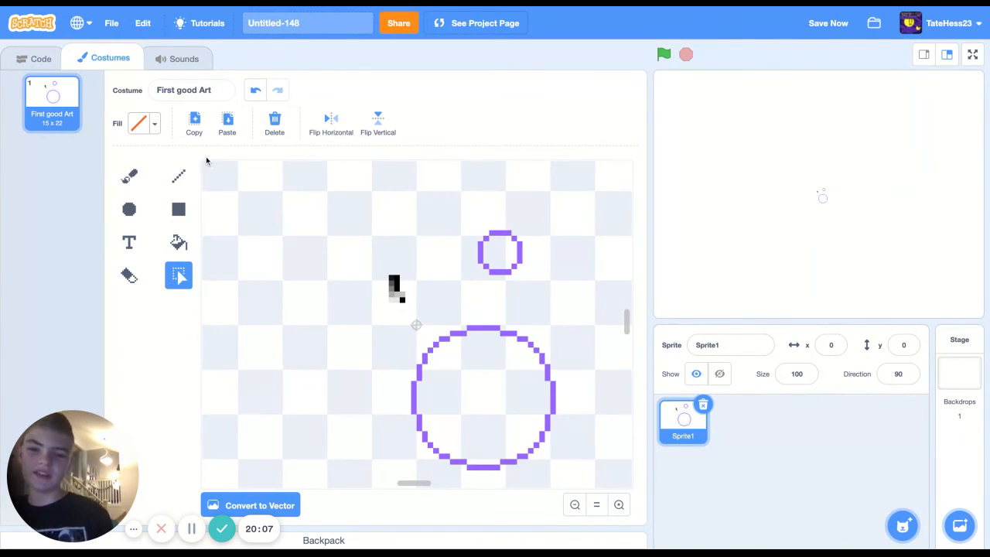
{"action": "left_click", "coordinate": [255, 91]}
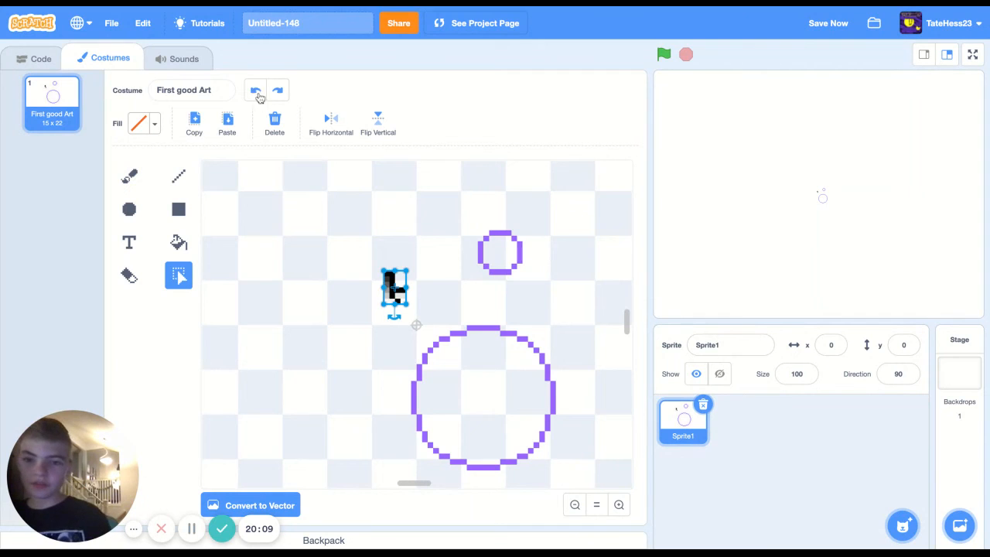
{"action": "left_click", "coordinate": [256, 93]}
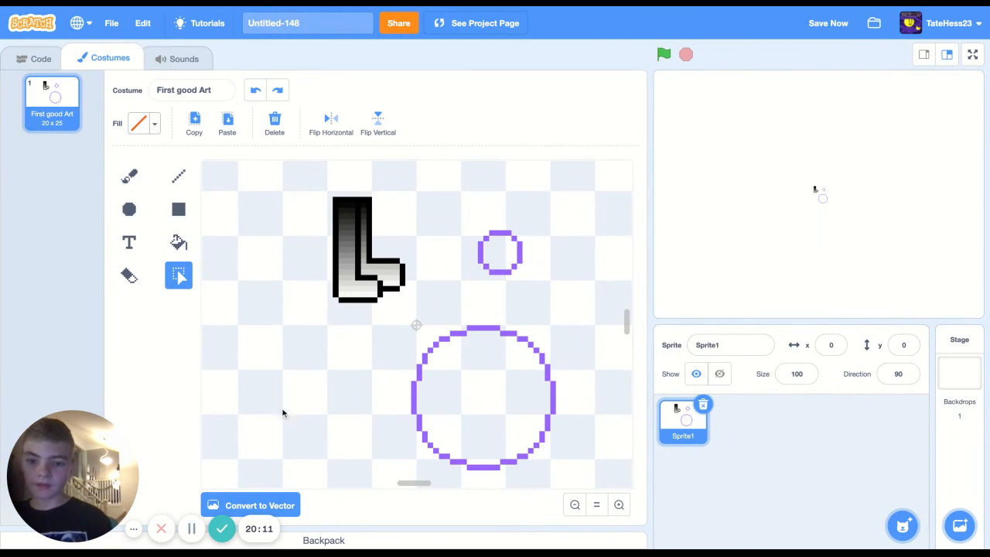
Step: Select and delete the large purple circle and the small one, keeping only the boot
{"action": "left_click_drag", "start_coordinate": [394, 315], "coordinate": [626, 484]}
{"action": "key", "text": "Delete"}
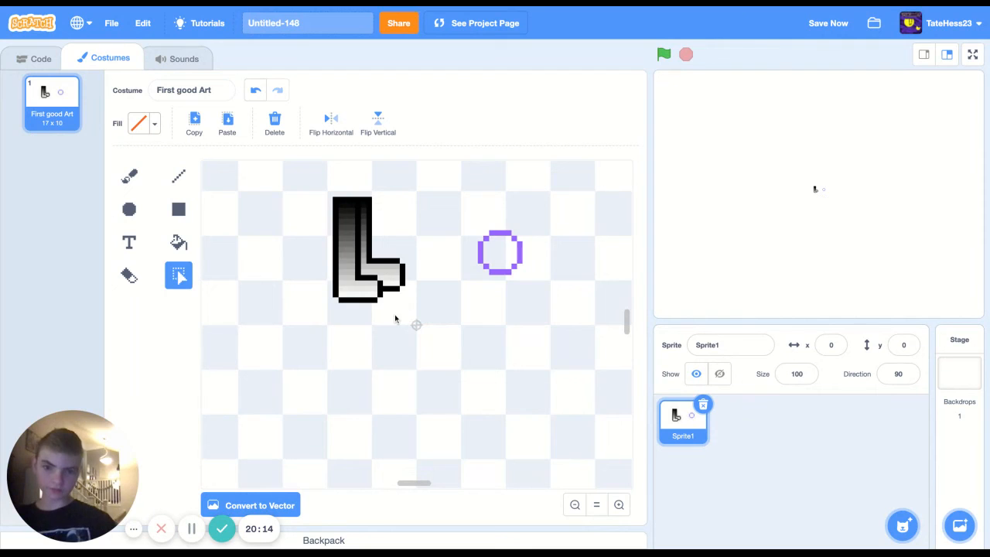
{"action": "left_click", "coordinate": [544, 217]}
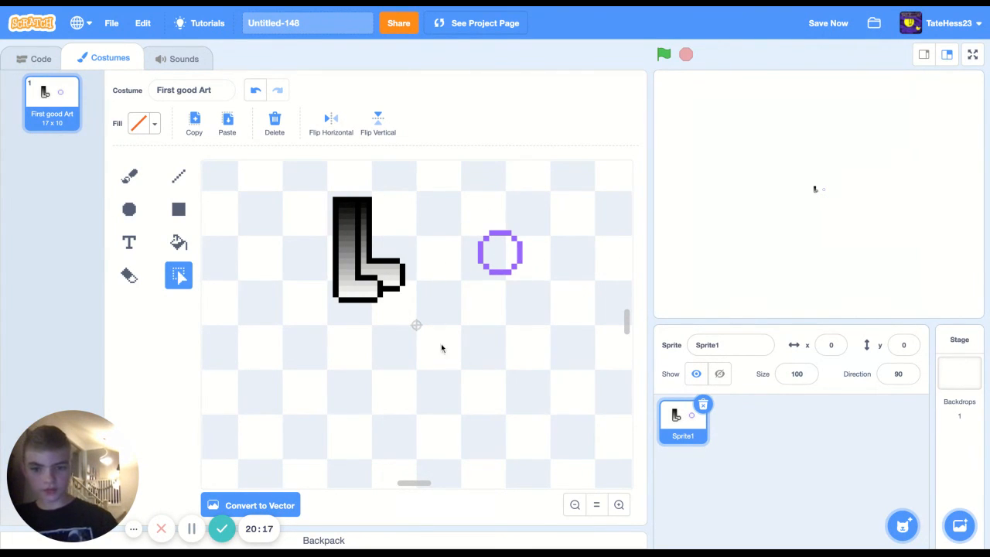
{"action": "left_click_drag", "start_coordinate": [461, 229], "coordinate": [586, 302]}
{"action": "left_click", "coordinate": [400, 426]}
{"action": "key", "text": "Delete"}
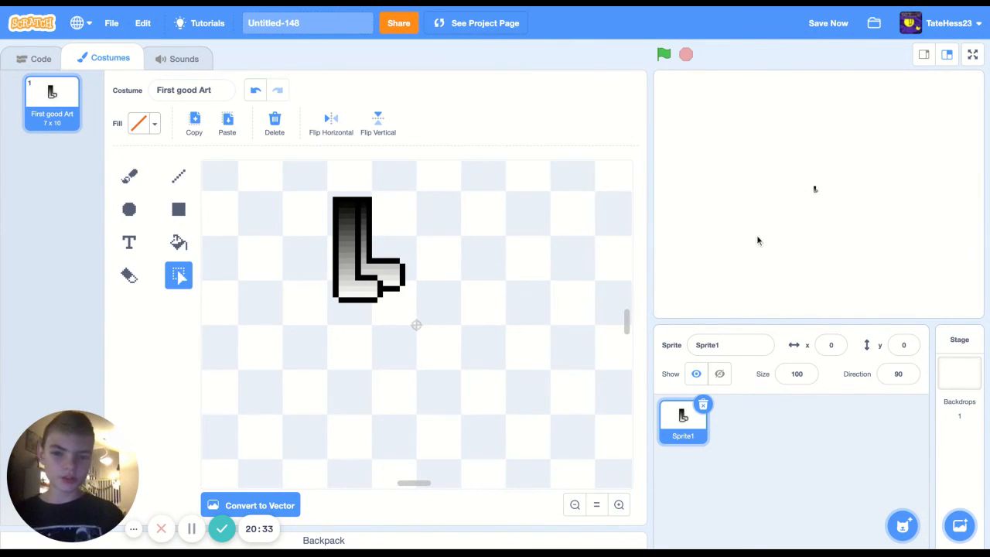
Step: Convert the costume to vector, try enlarging and horizontally flipping the boot, and undo these changes
{"action": "left_click", "coordinate": [597, 504]}
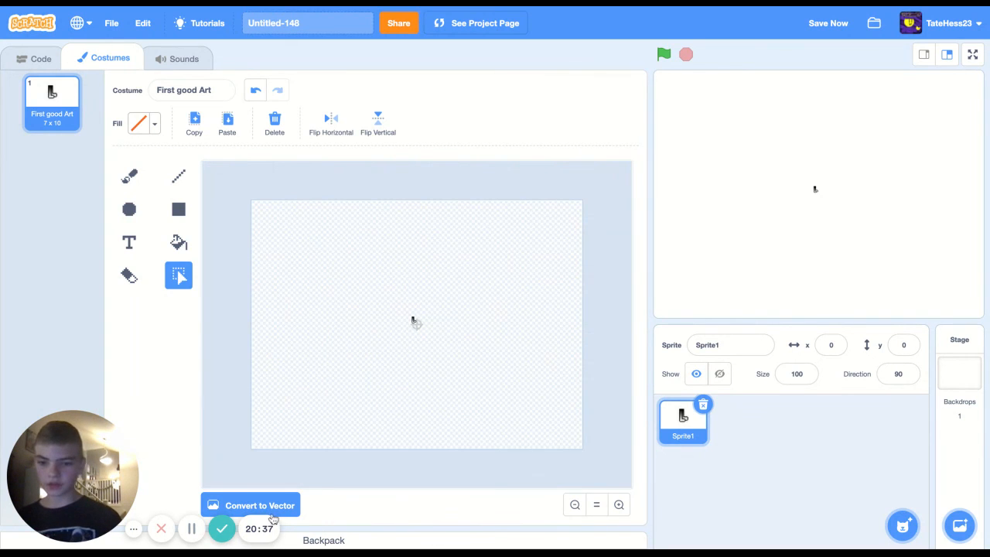
{"action": "left_click", "coordinate": [263, 507]}
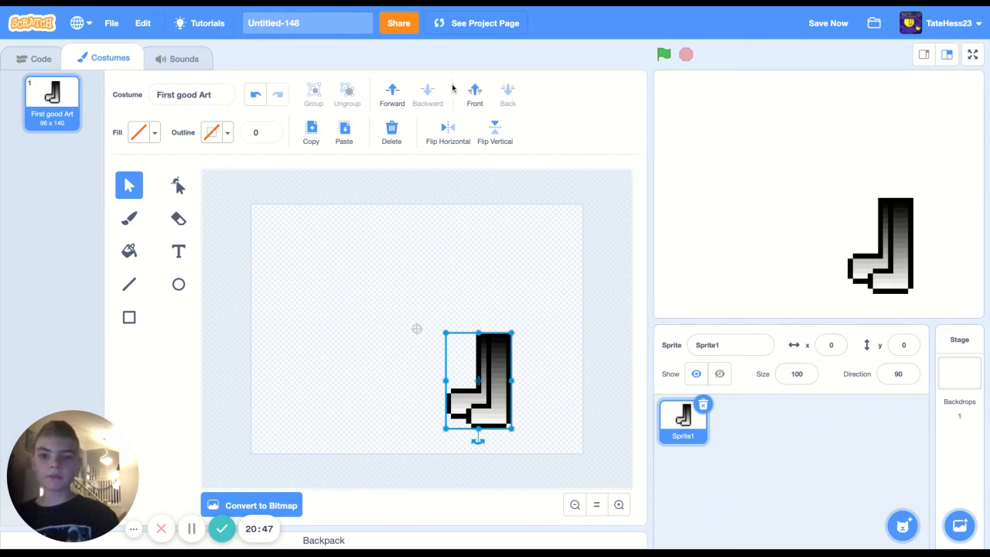
{"action": "left_click", "coordinate": [445, 139]}
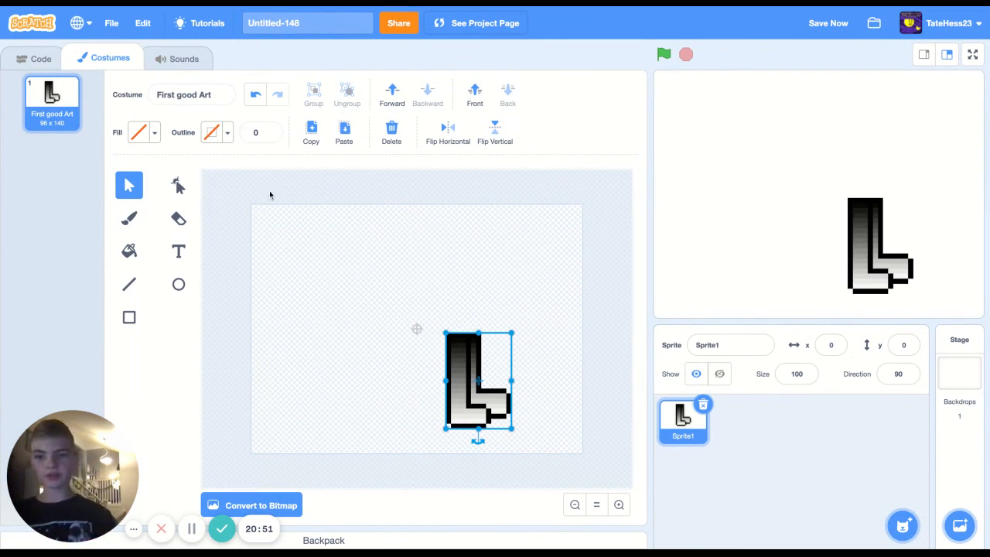
{"action": "left_click", "coordinate": [260, 105]}
{"action": "left_click", "coordinate": [262, 104]}
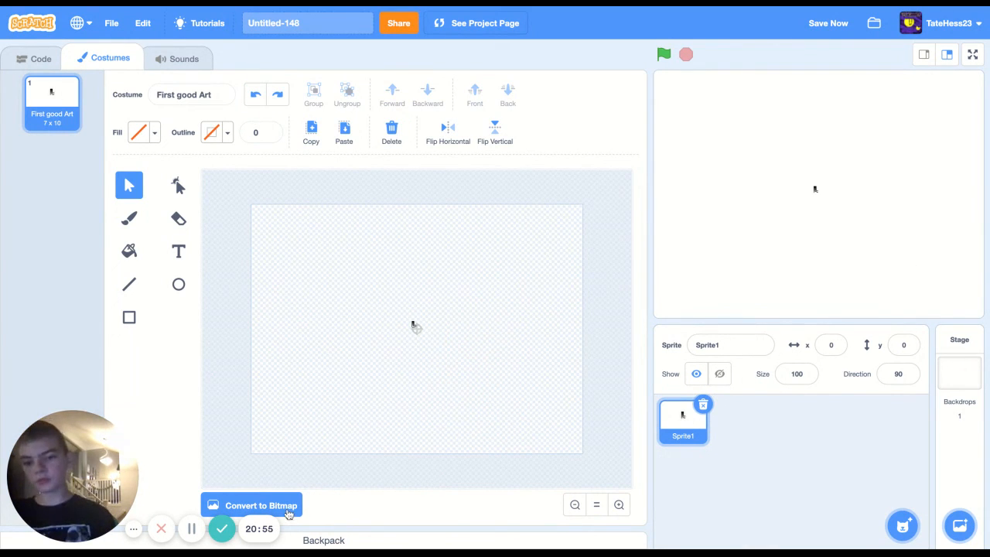
Step: Convert the costume back to bitmap and enlarge the boot to 89 x 129
{"action": "left_click", "coordinate": [260, 506]}
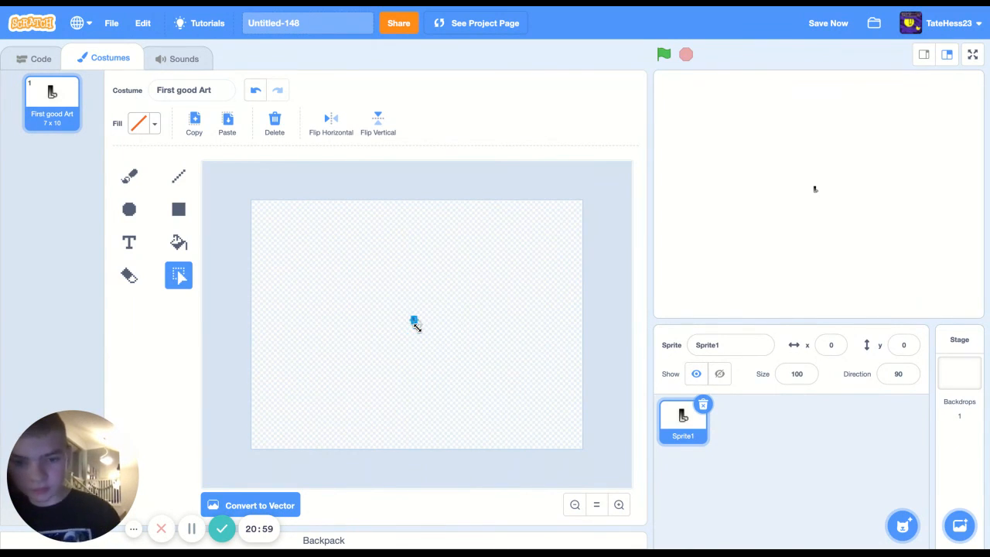
{"action": "left_click_drag", "start_coordinate": [417, 325], "coordinate": [497, 415]}
{"action": "left_click", "coordinate": [525, 415]}
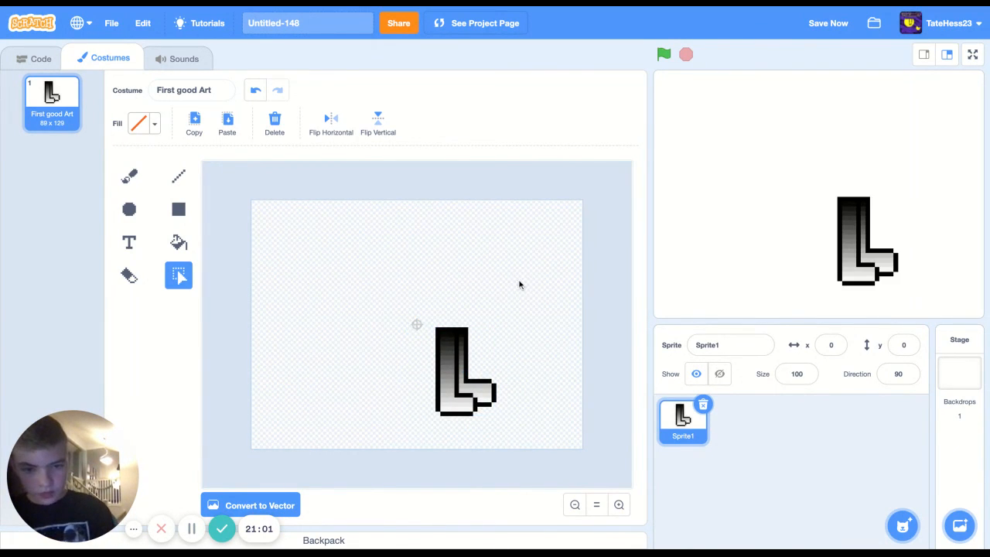
Step: Try enlarging the boot to 343 x 313 and moving it without its sole, undoing each change
{"action": "left_click_drag", "start_coordinate": [519, 285], "coordinate": [519, 284]}
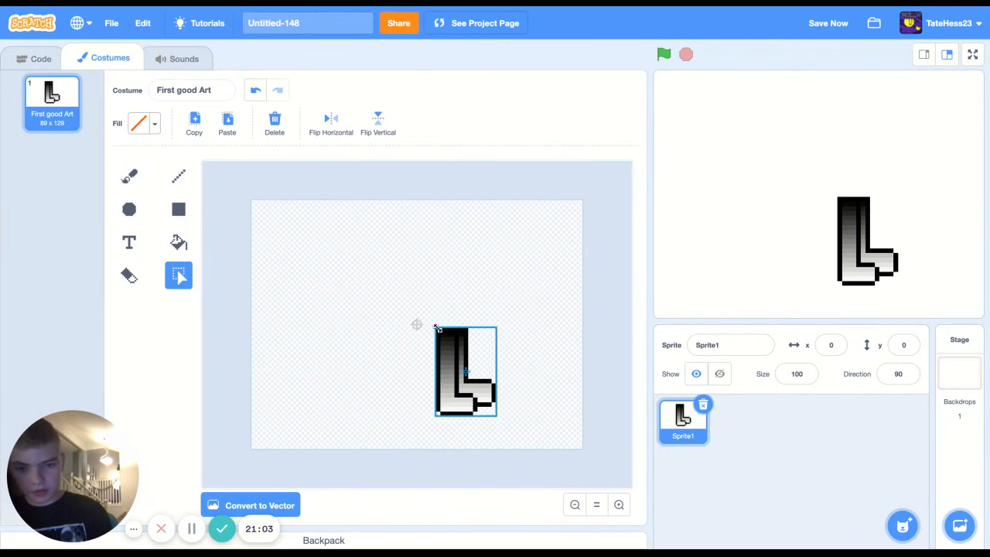
{"action": "left_click_drag", "start_coordinate": [437, 329], "coordinate": [261, 75]}
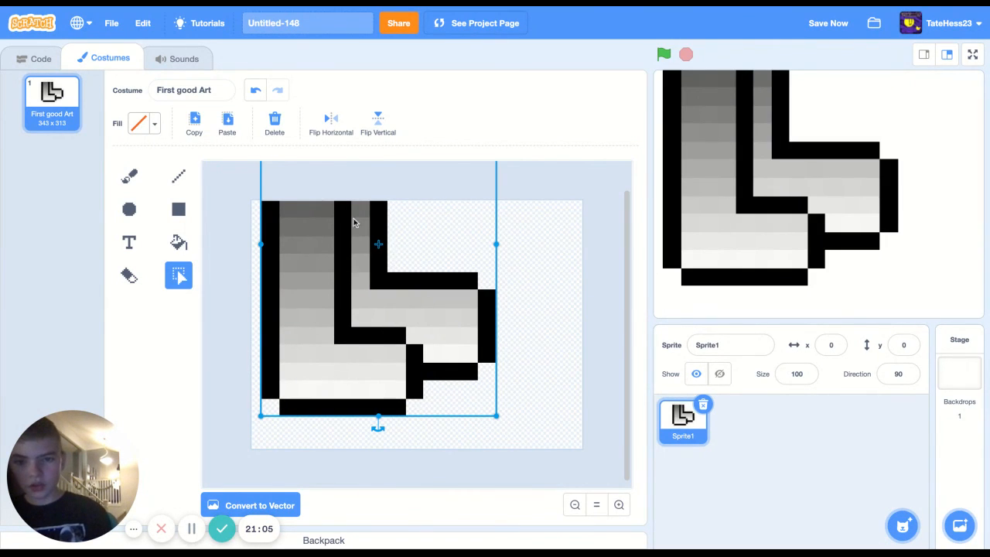
{"action": "left_click", "coordinate": [256, 91]}
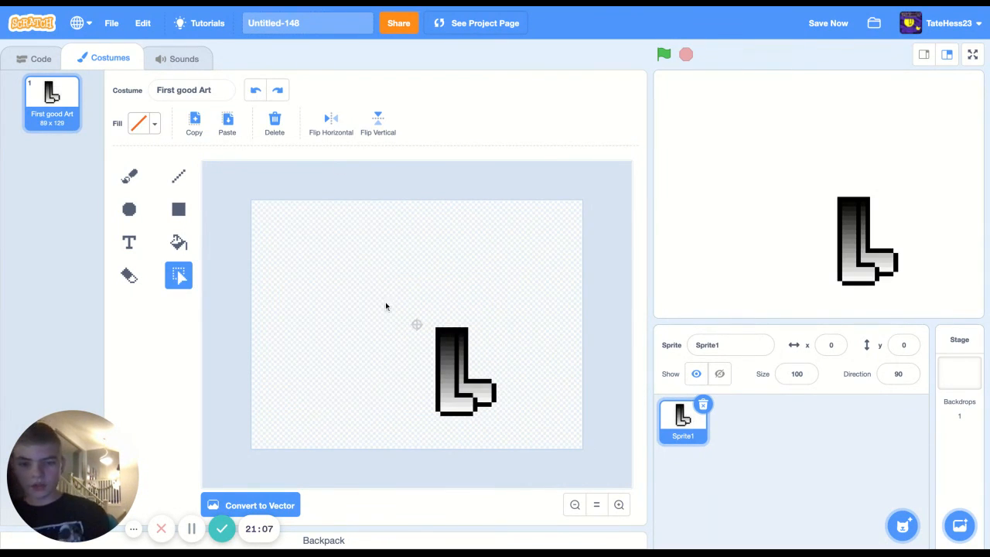
{"action": "mouse_move", "coordinate": [385, 307]}
{"action": "left_mouse_down"}
{"action": "mouse_move", "coordinate": [543, 408]}
{"action": "mouse_move", "coordinate": [473, 374]}
{"action": "left_mouse_up"}
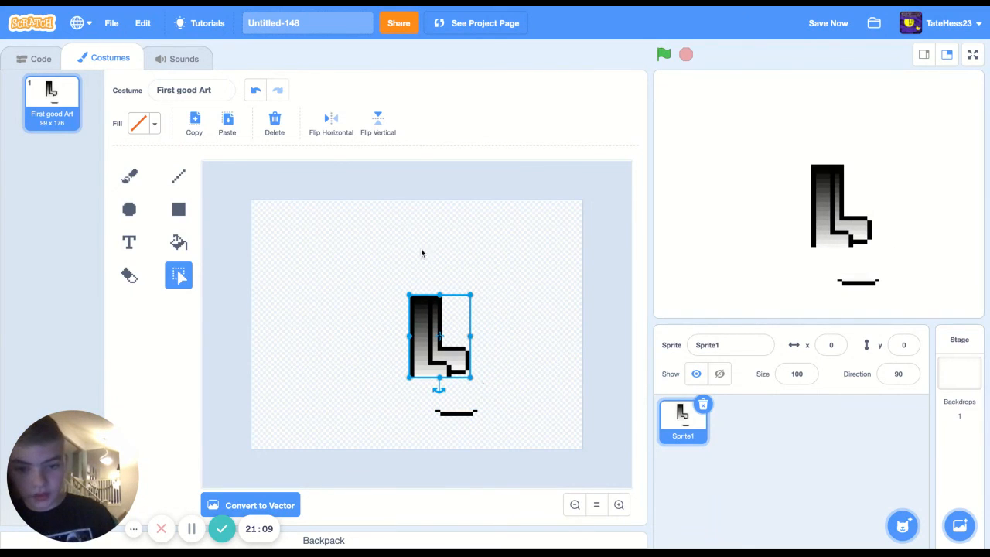
{"action": "left_click", "coordinate": [255, 90]}
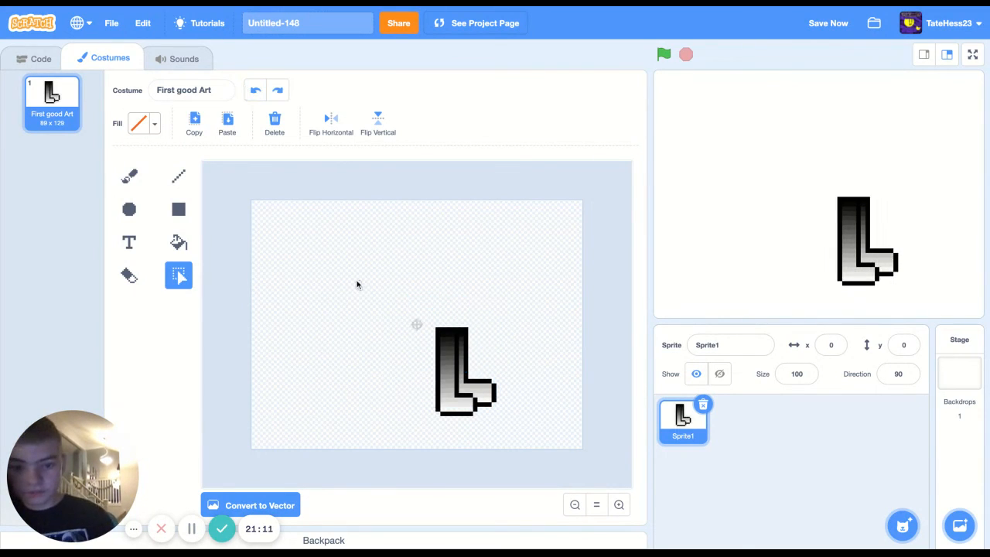
Step: Try rotating the boot diagonally and shrinking and mirroring it to 44 x 50, undoing both changes
{"action": "left_click_drag", "start_coordinate": [357, 285], "coordinate": [357, 285]}
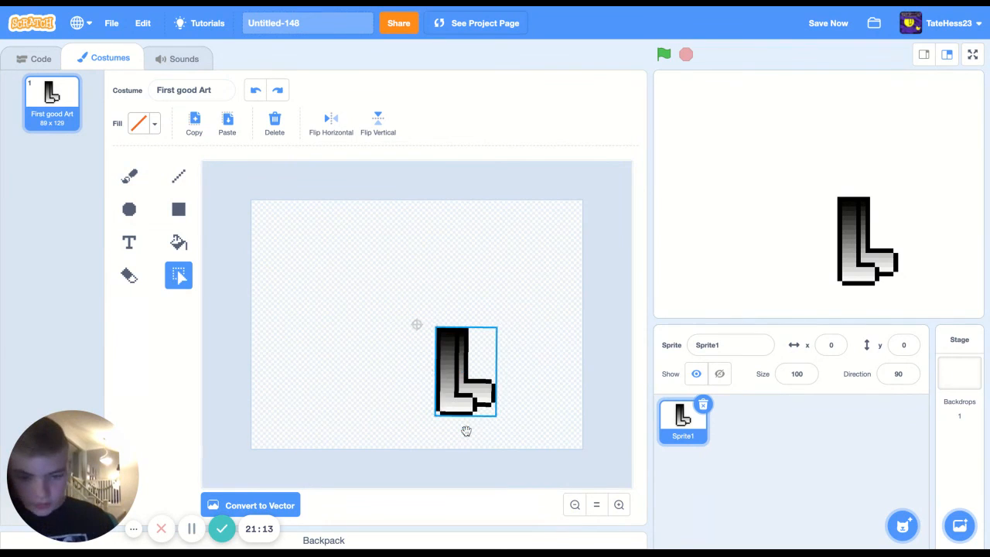
{"action": "left_click_drag", "start_coordinate": [465, 428], "coordinate": [368, 416]}
{"action": "scroll", "coordinate": [380, 400], "scroll_direction": "up", "scroll_amount": 5}
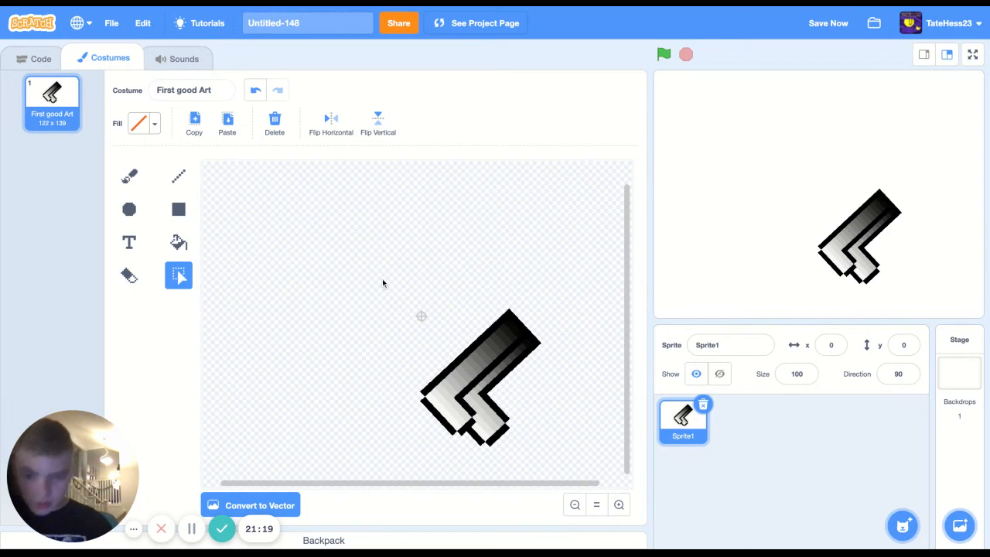
{"action": "left_click_drag", "start_coordinate": [382, 283], "coordinate": [383, 283]}
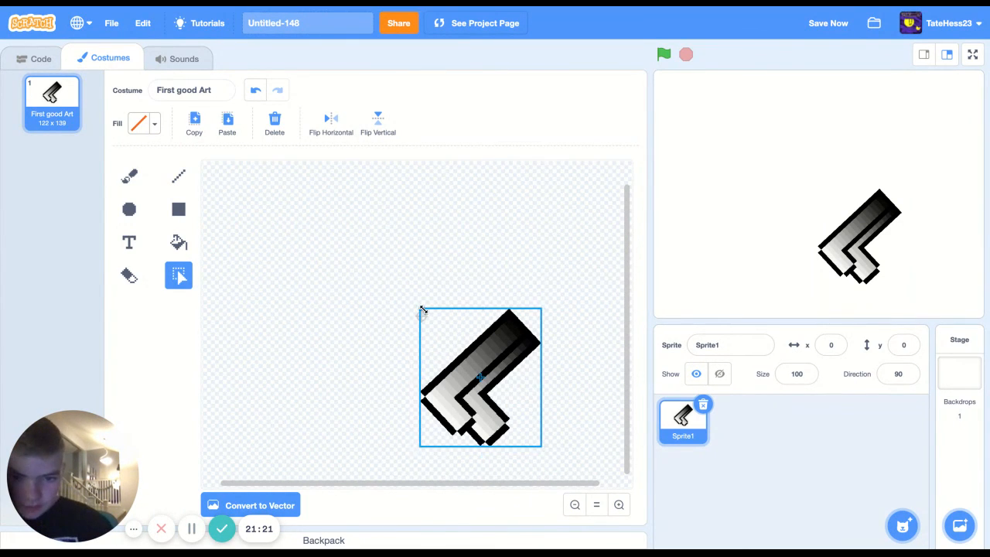
{"action": "left_click_drag", "start_coordinate": [422, 310], "coordinate": [586, 399]}
{"action": "left_click", "coordinate": [496, 386]}
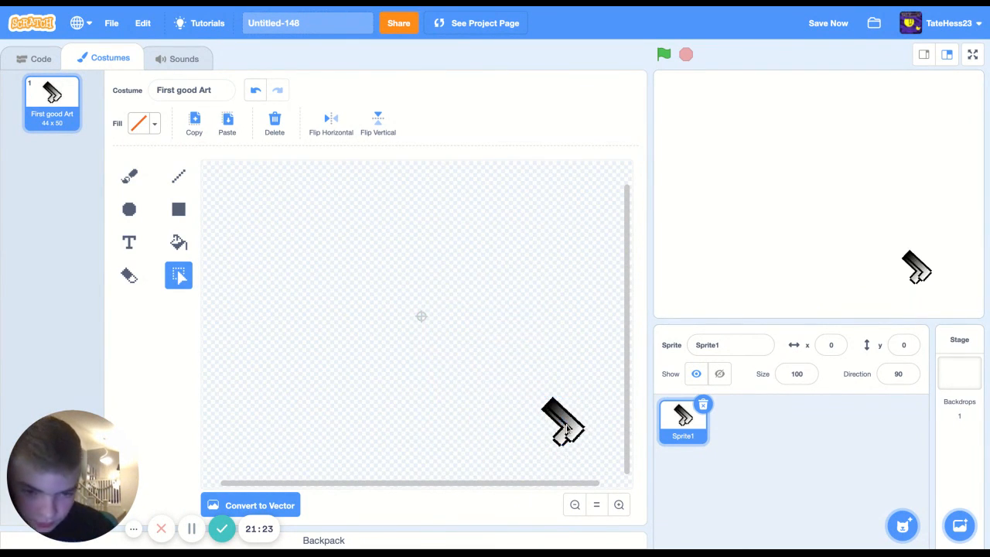
{"action": "scroll", "coordinate": [567, 430], "scroll_direction": "up", "scroll_amount": 4}
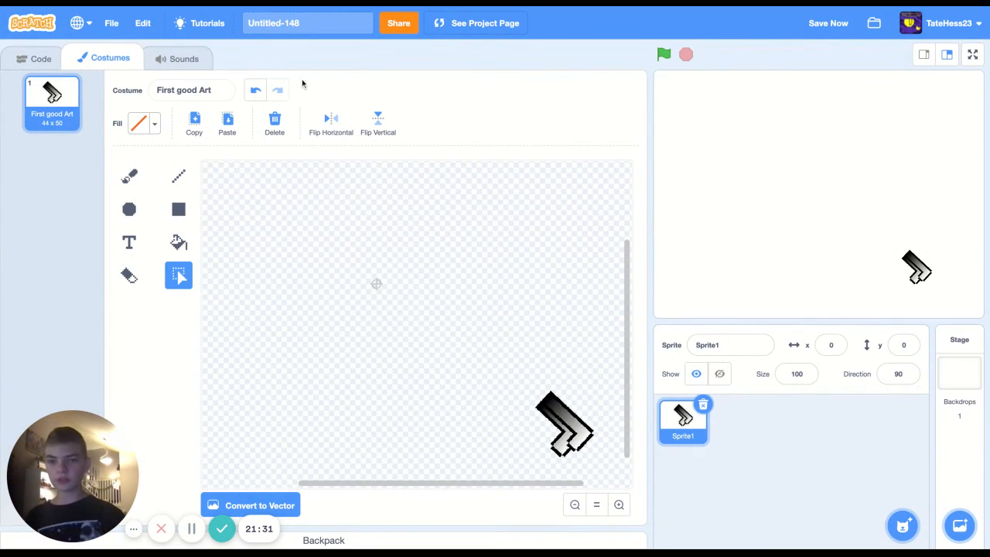
{"action": "left_click", "coordinate": [258, 90]}
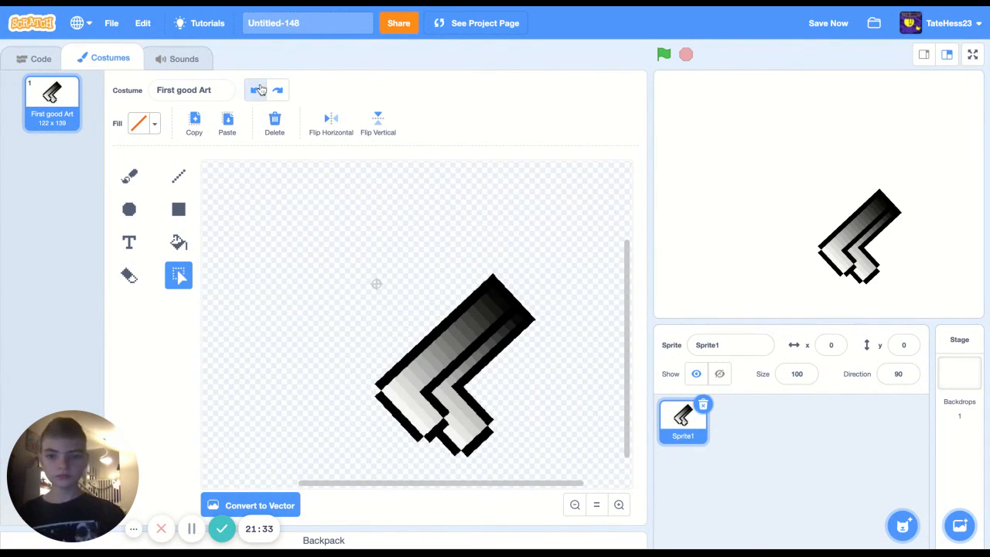
{"action": "left_click", "coordinate": [258, 90]}
{"action": "key", "text": "ctrl+z"}
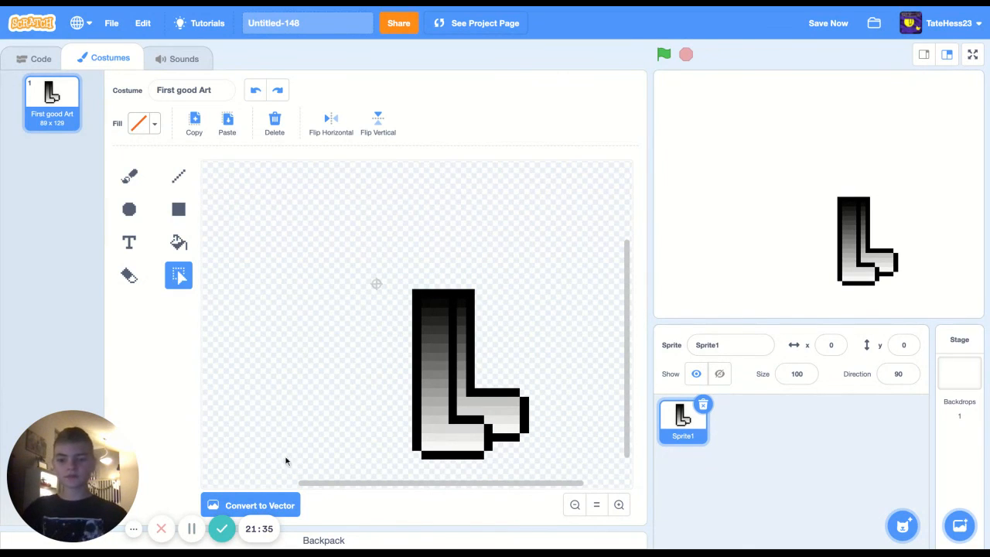
Step: Convert the boot costume to vector
{"action": "left_click", "coordinate": [291, 504]}
{"action": "scroll", "coordinate": [368, 394], "scroll_direction": "down", "scroll_amount": 4}
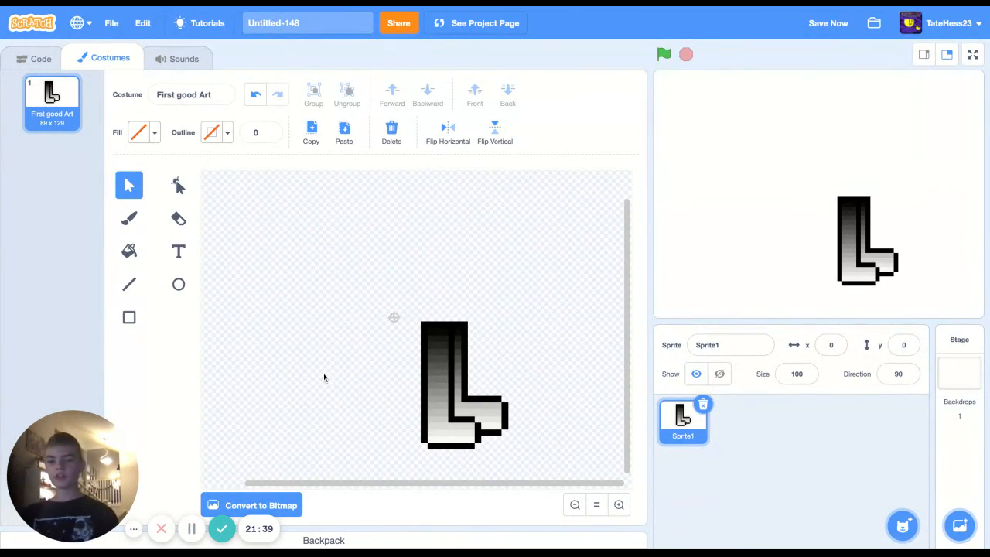
{"action": "scroll", "coordinate": [325, 378], "scroll_direction": "down", "scroll_amount": 3}
{"action": "scroll", "coordinate": [335, 380], "scroll_direction": "up", "scroll_amount": 1}
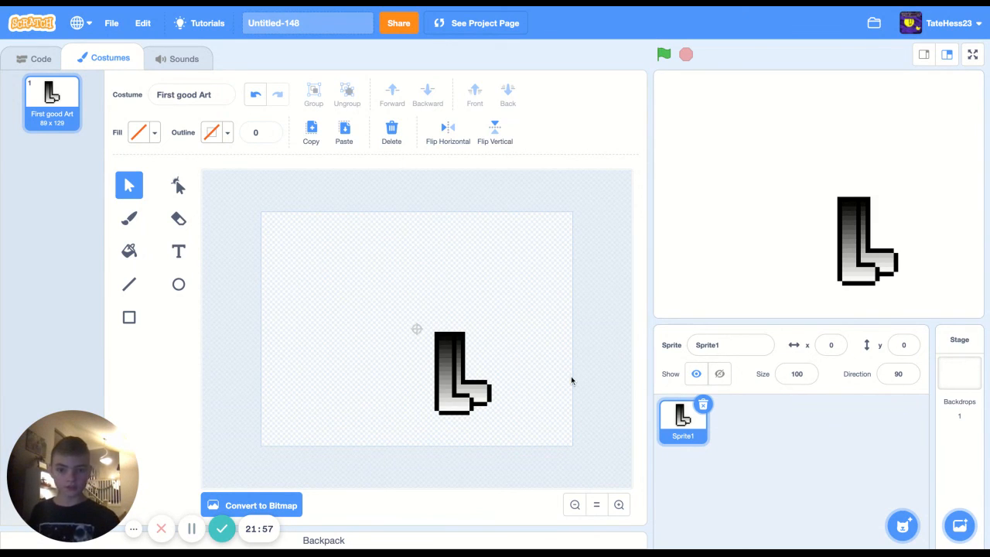
Step: Hide the boot sprite on the stage and show it again
{"action": "left_click", "coordinate": [720, 377]}
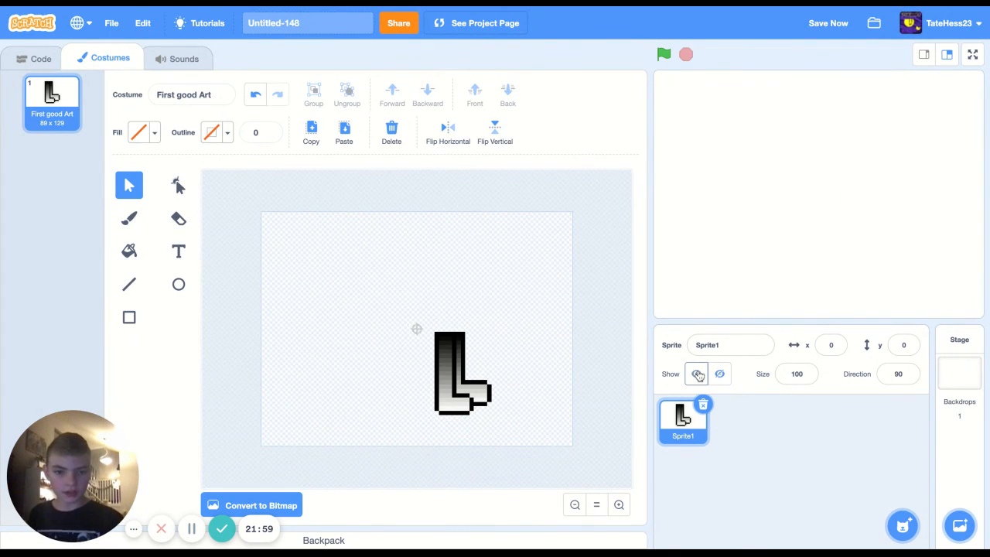
{"action": "left_click", "coordinate": [697, 375]}
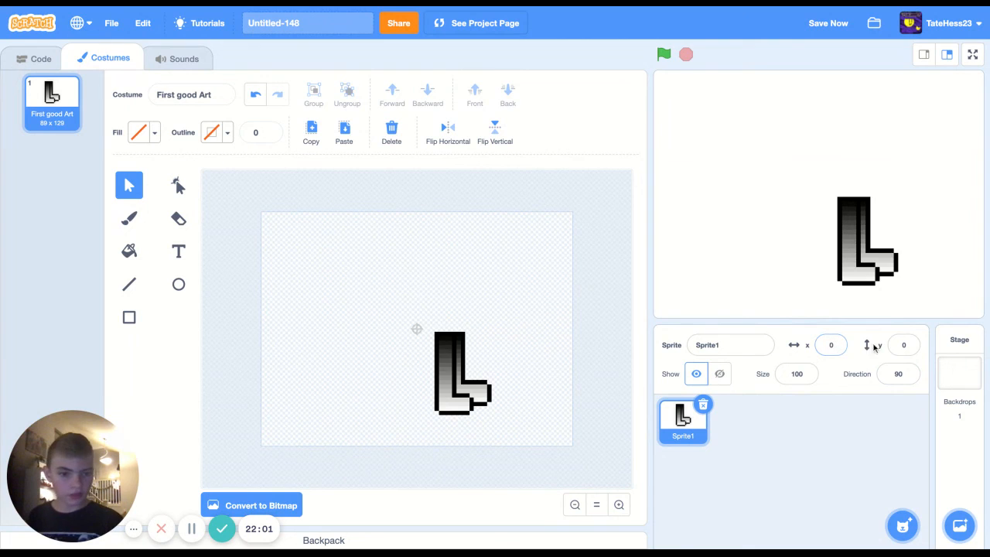
Step: Move the boot sprite to x position 3 on the stage and return its x position to 0
{"action": "left_click", "coordinate": [839, 345]}
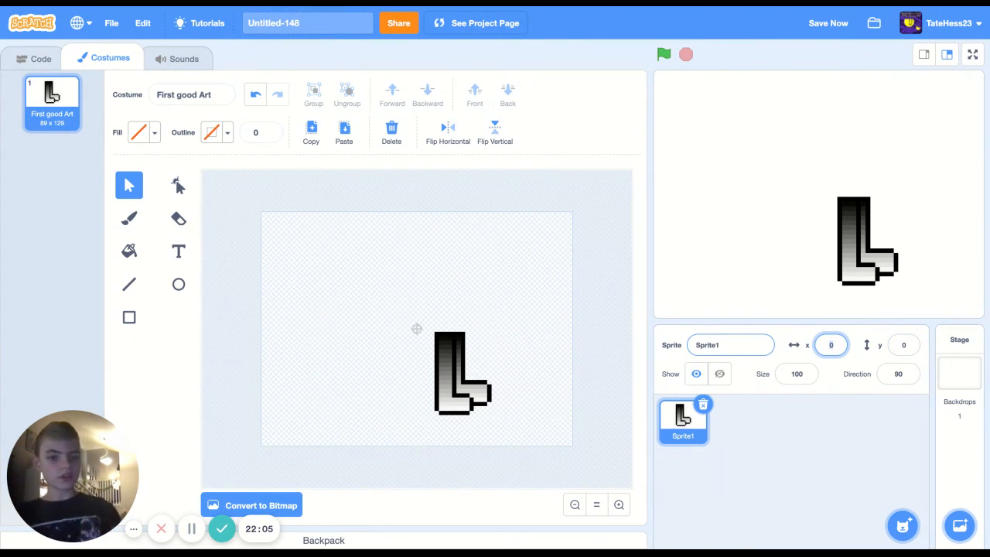
{"action": "type", "text": "3r2"}
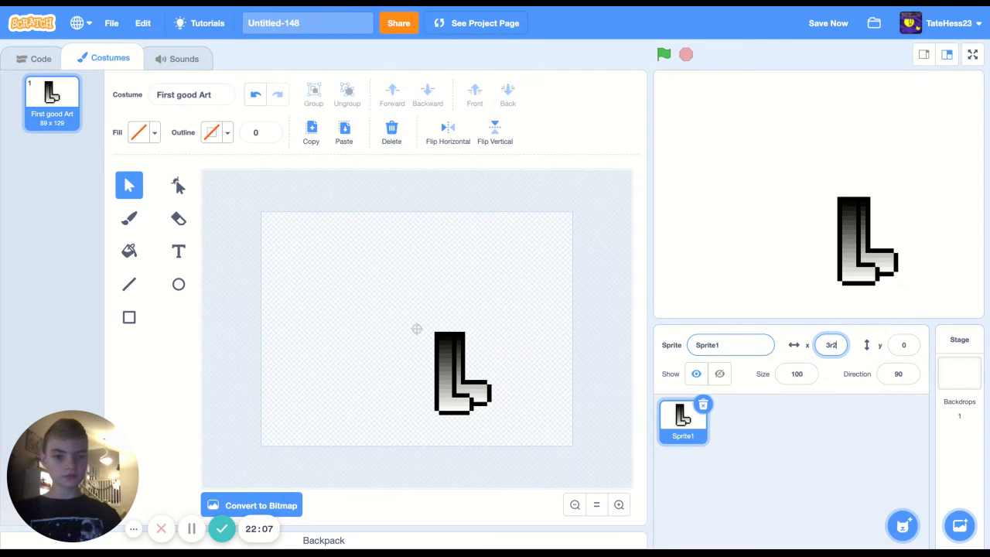
{"action": "key", "text": "BackSpace"}
{"action": "key", "text": "BackSpace"}
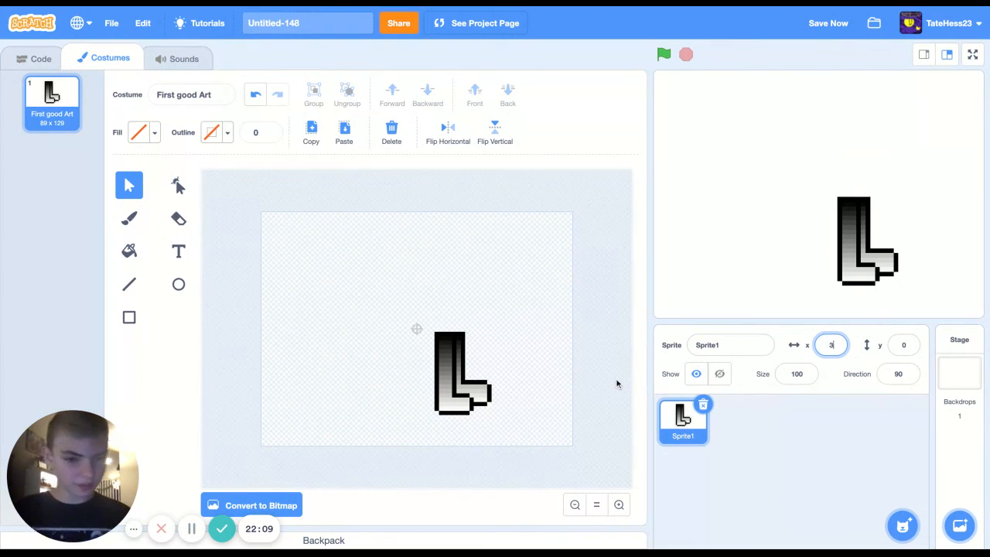
{"action": "left_click", "coordinate": [545, 366]}
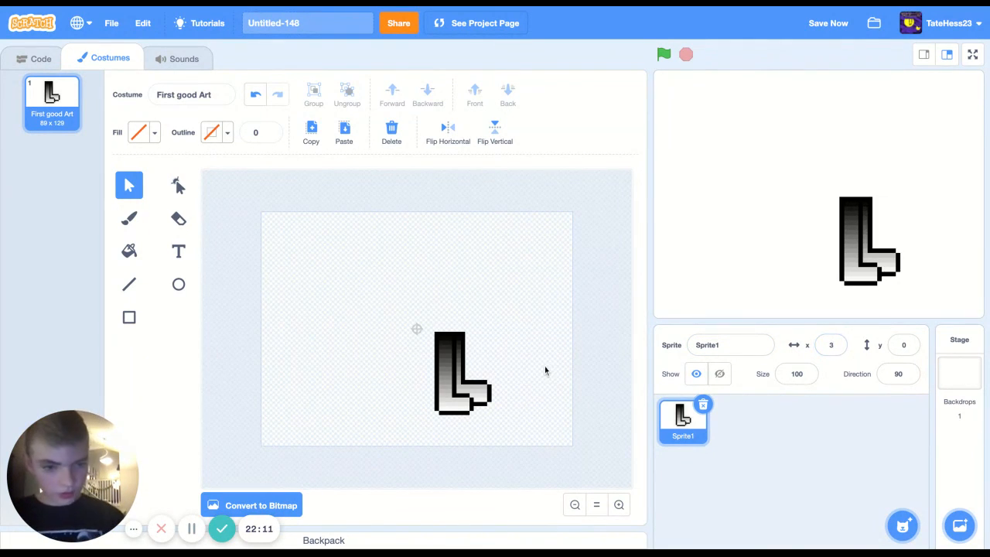
{"action": "left_click", "coordinate": [838, 345]}
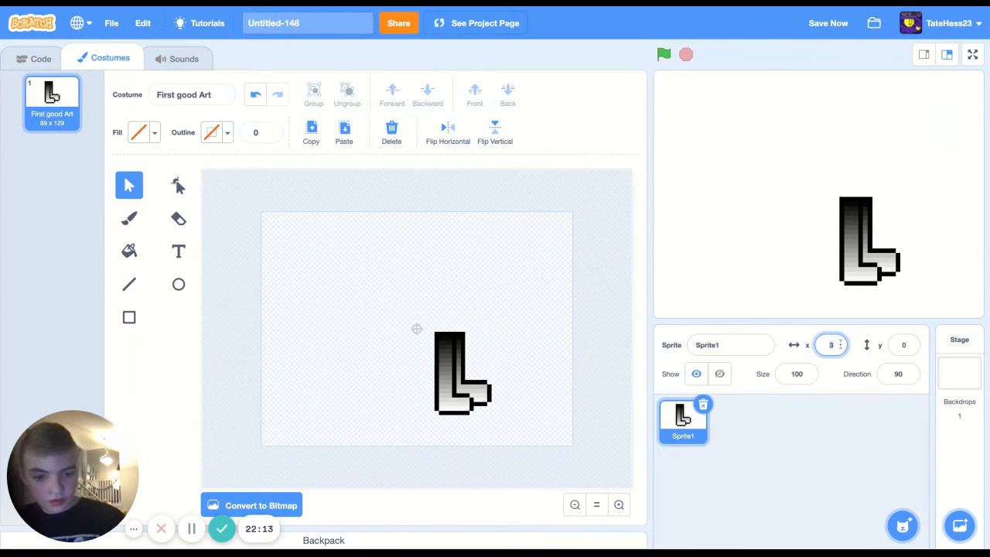
{"action": "key", "text": "BackSpace"}
{"action": "type", "text": "0"}
Step: Move the boot sprite up to y position 100 on the stage and return its y position to 0
{"action": "left_click", "coordinate": [913, 345]}
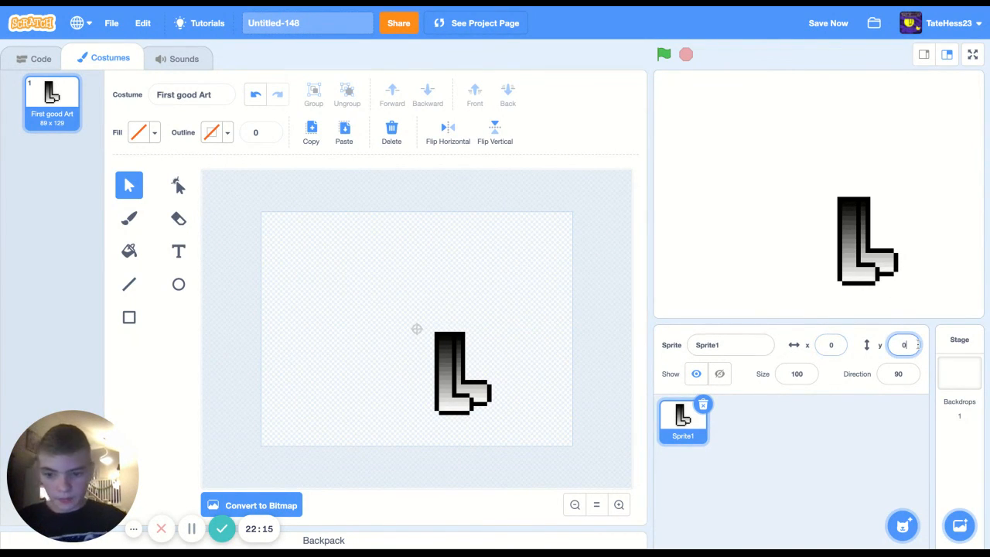
{"action": "type", "text": "100"}
{"action": "left_click", "coordinate": [540, 354]}
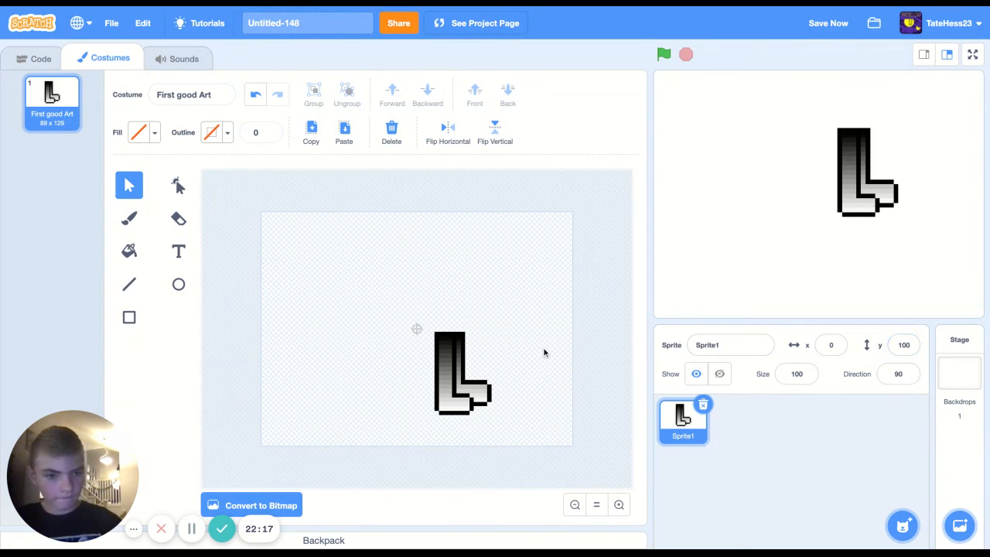
{"action": "left_click", "coordinate": [915, 346]}
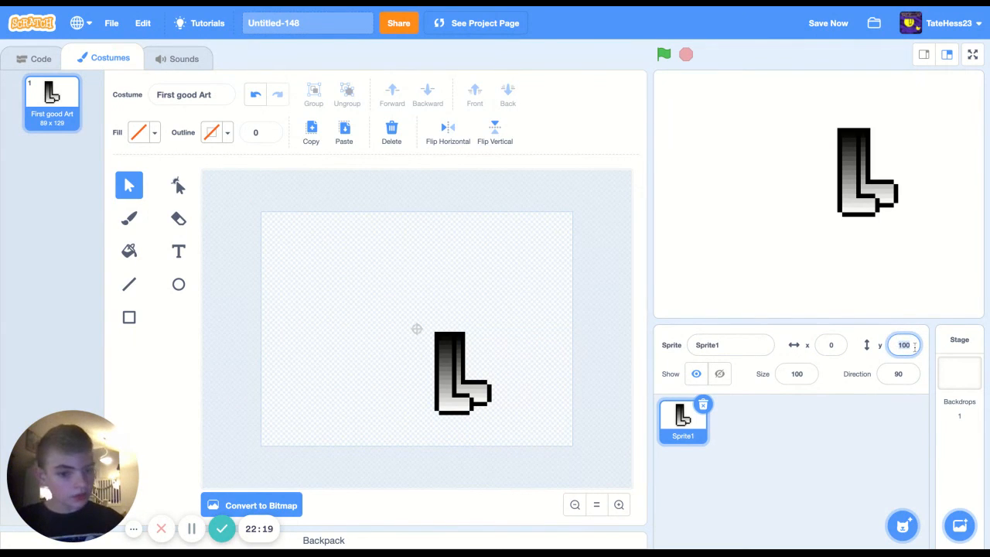
{"action": "key", "text": "BackSpace"}
{"action": "key", "text": "BackSpace"}
{"action": "key", "text": "BackSpace"}
{"action": "type", "text": "0"}
Step: Rotate the boot sprite on the stage to direction 53 using the direction dial
{"action": "left_click", "coordinate": [911, 373]}
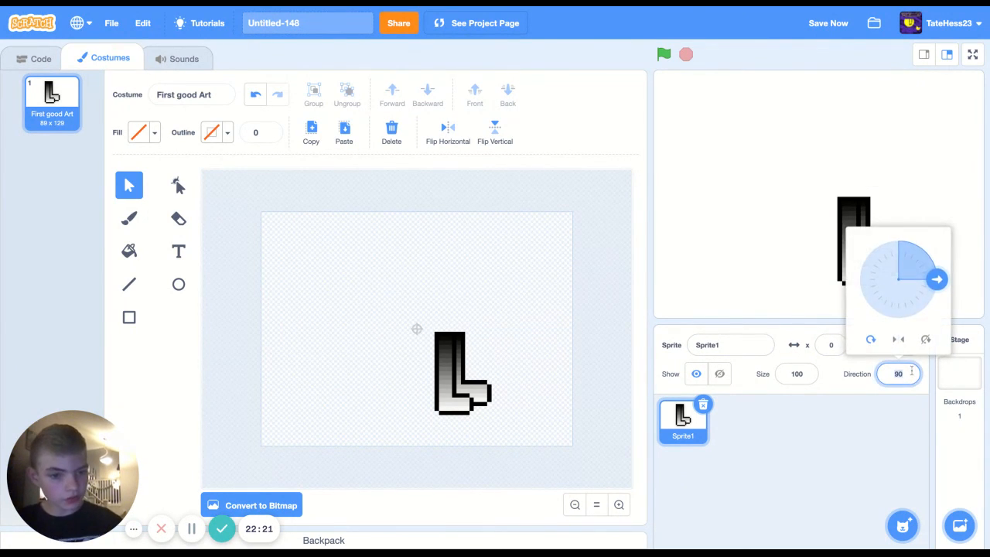
{"action": "left_click_drag", "start_coordinate": [938, 281], "coordinate": [929, 256]}
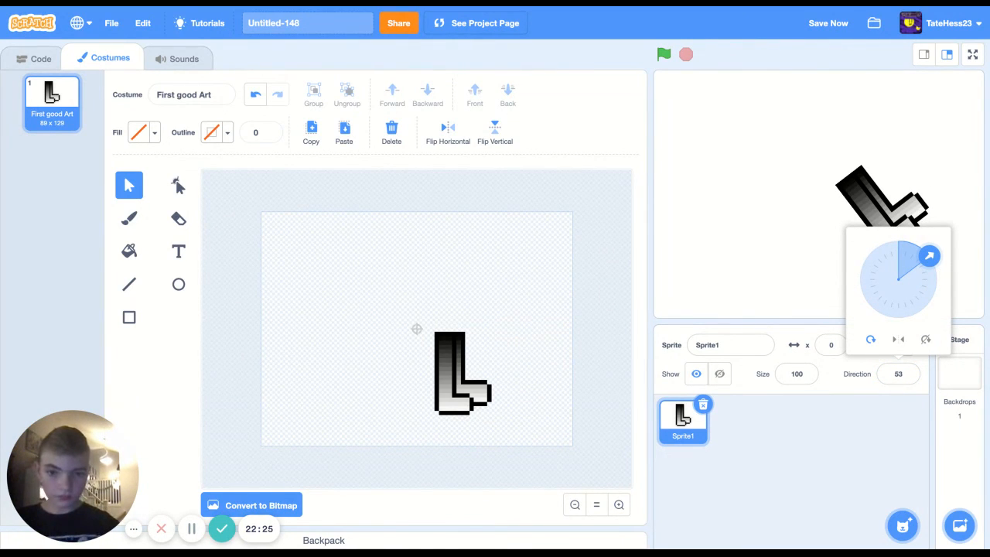
{"action": "left_click", "coordinate": [902, 374]}
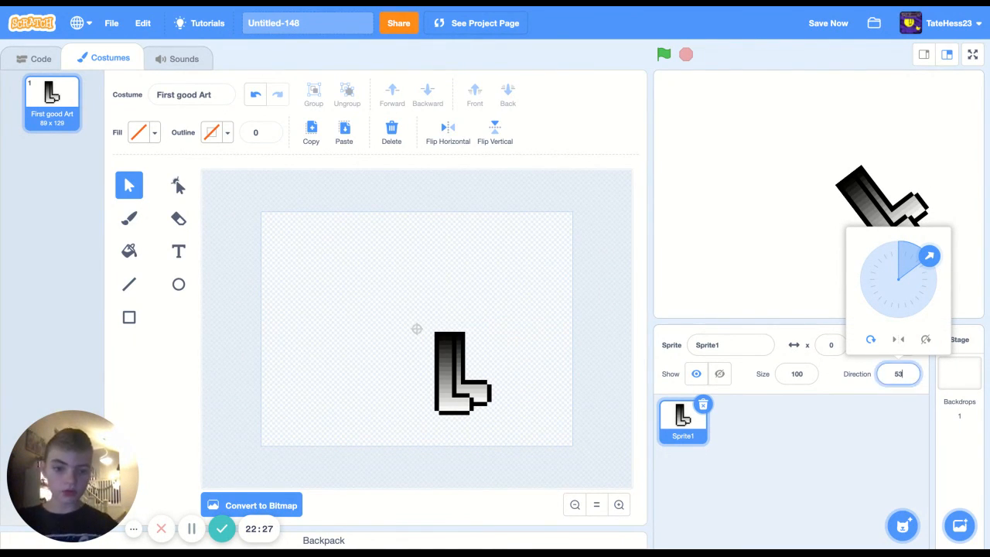
{"action": "left_click", "coordinate": [809, 206]}
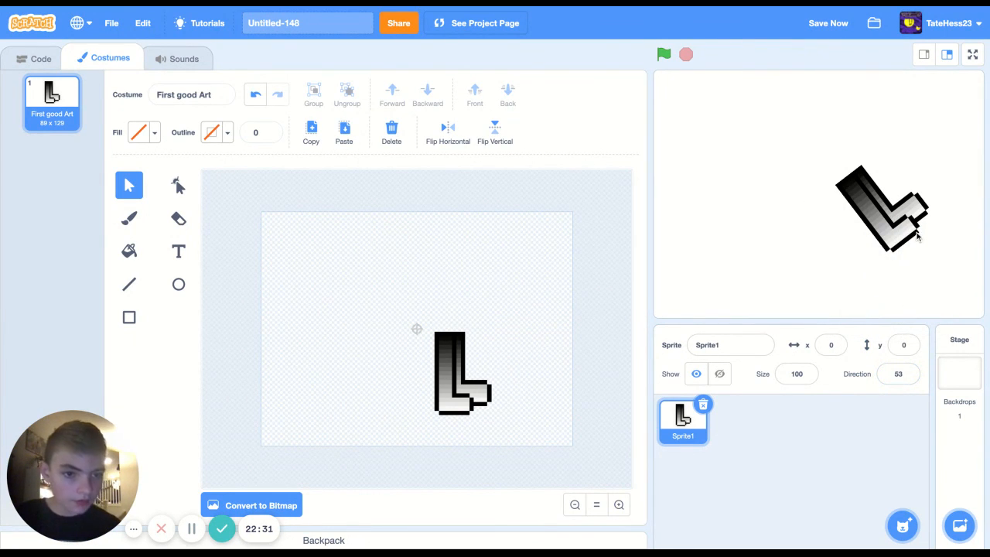
Step: Set the boot sprite's direction to 90 and save the project
{"action": "left_click", "coordinate": [913, 374]}
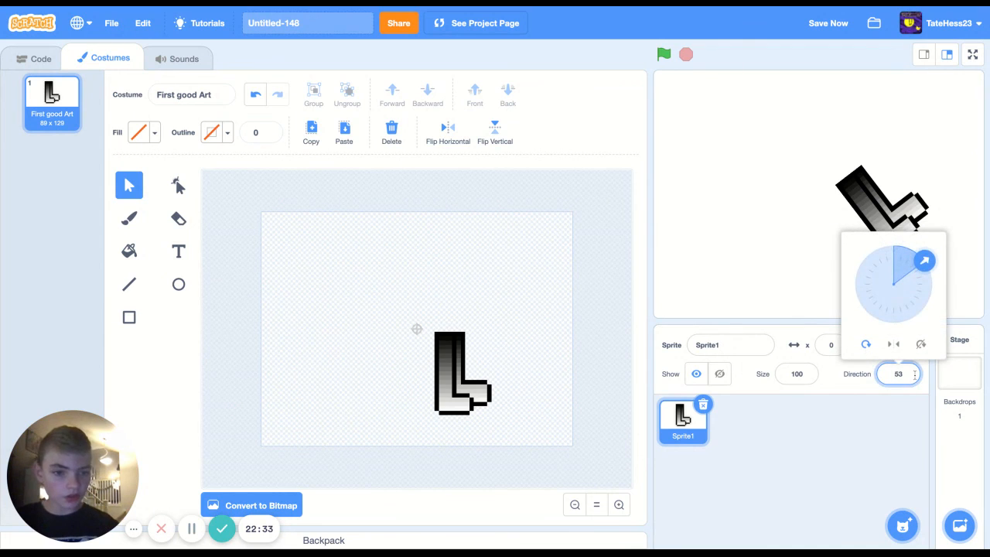
{"action": "type", "text": "90"}
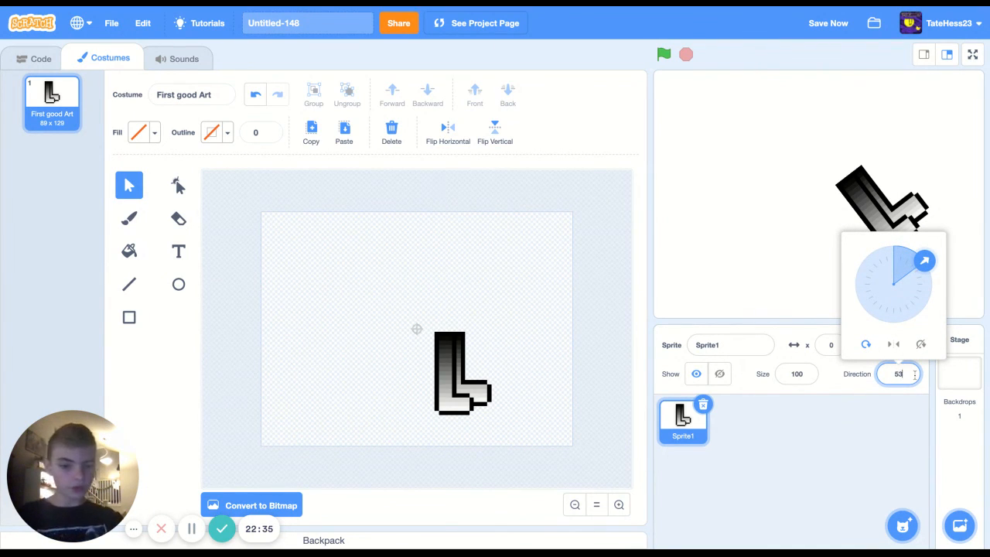
{"action": "key", "text": "BackSpace"}
{"action": "key", "text": "BackSpace"}
{"action": "key", "text": "BackSpace"}
{"action": "key", "text": "BackSpace"}
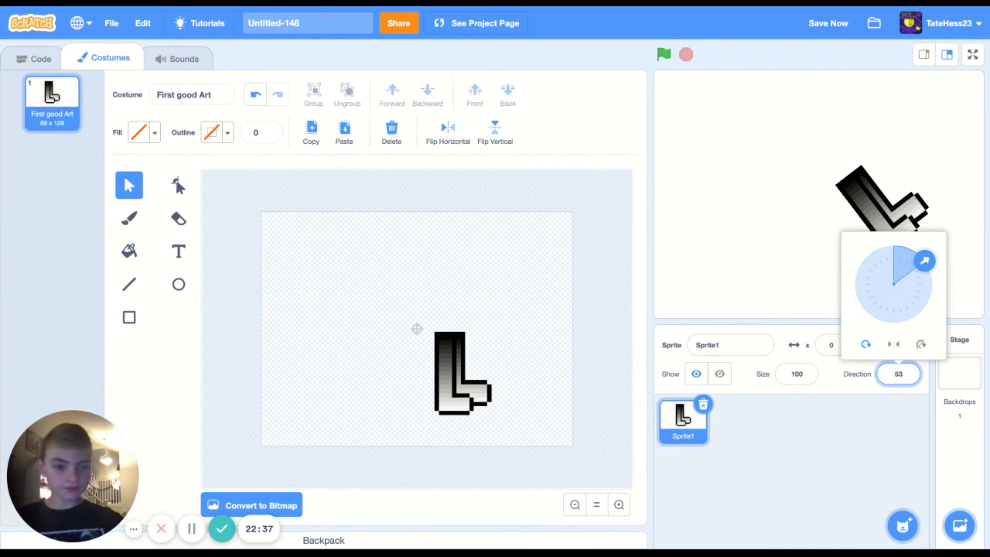
{"action": "type", "text": "90"}
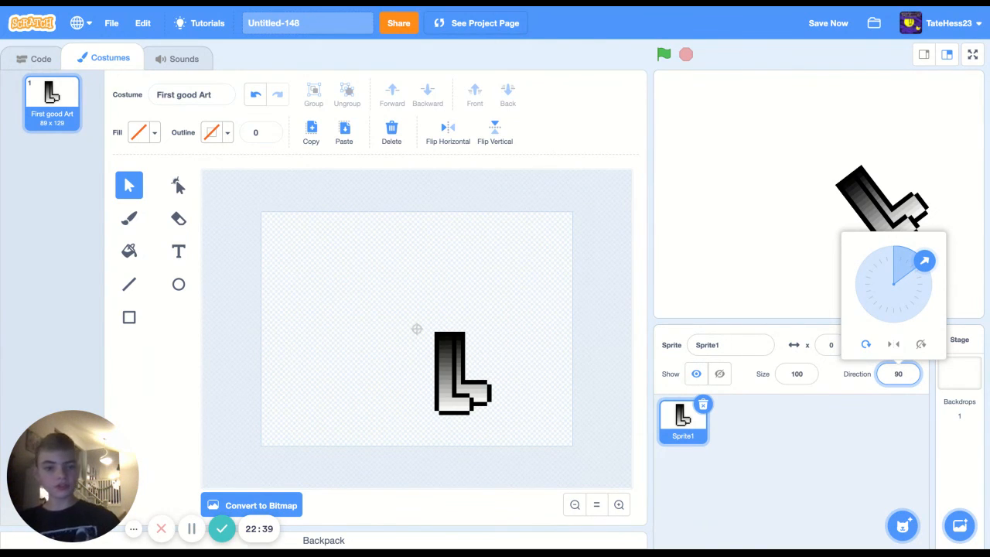
{"action": "left_click", "coordinate": [588, 423]}
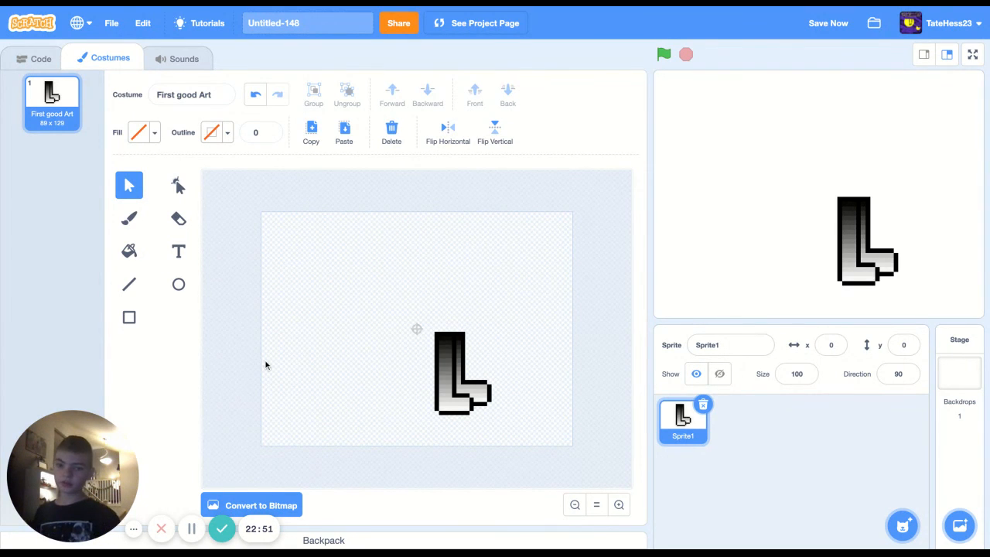
{"action": "left_click", "coordinate": [821, 24]}
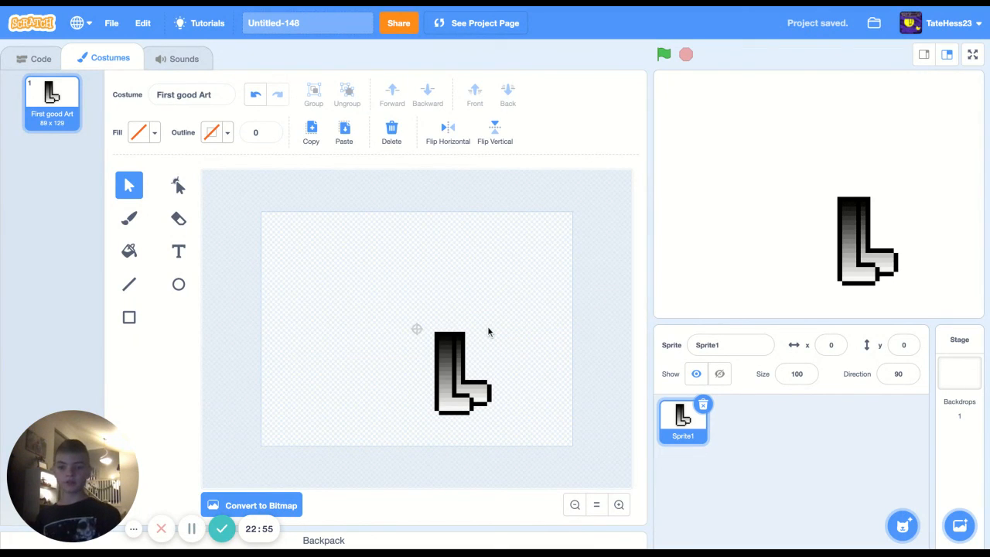